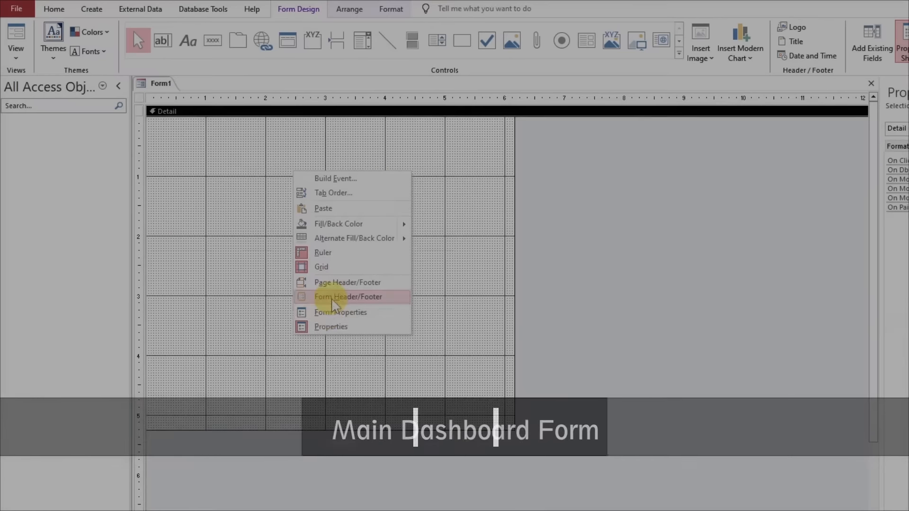
Add a form header and footer, then increase the header's height and fill it with dark red
{"action": "left_click", "coordinate": [326, 294]}
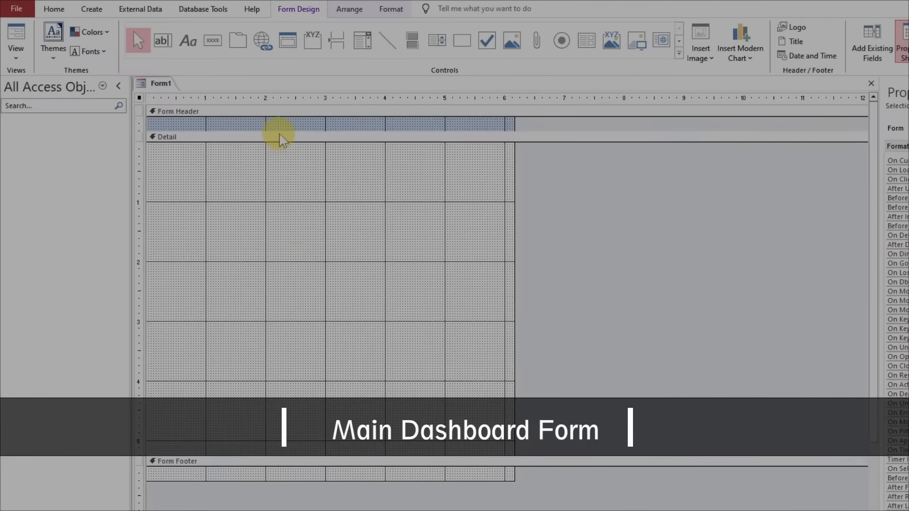
{"action": "left_click_drag", "start_coordinate": [280, 133], "coordinate": [279, 155]}
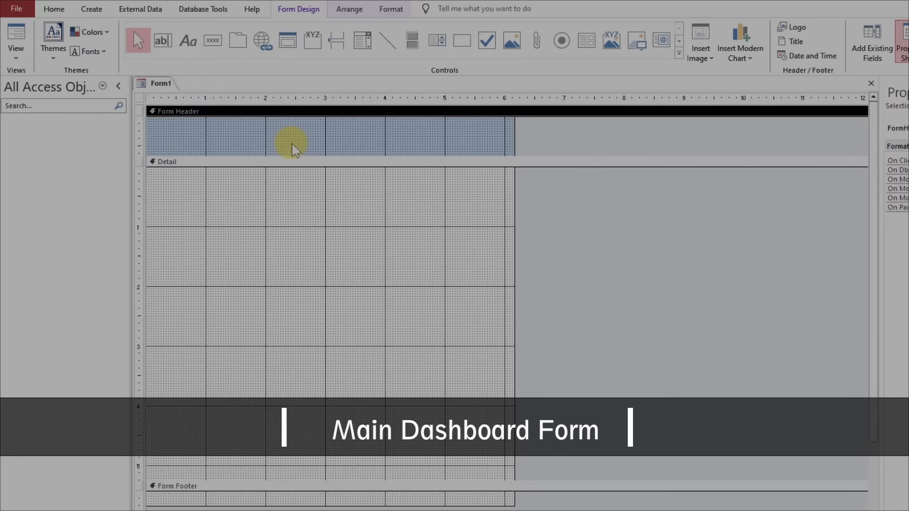
{"action": "left_click", "coordinate": [392, 9]}
{"action": "left_click", "coordinate": [557, 27]}
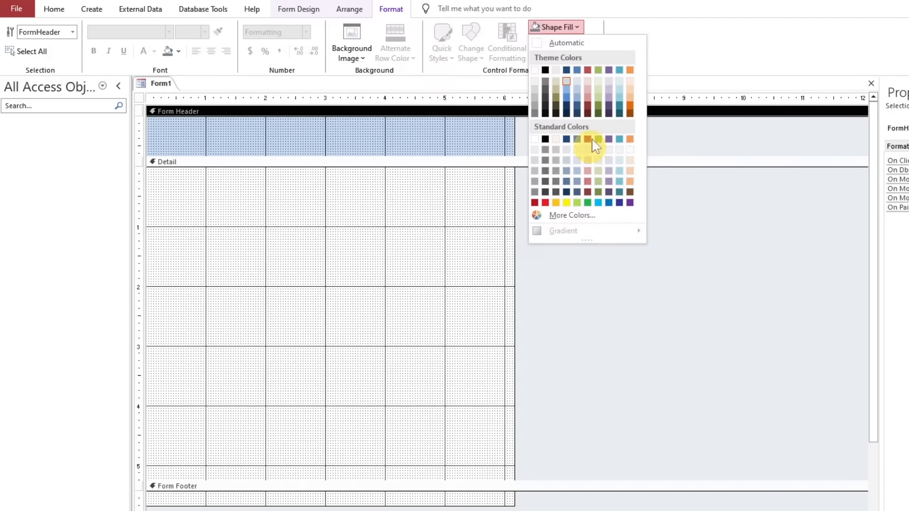
{"action": "left_click", "coordinate": [590, 107]}
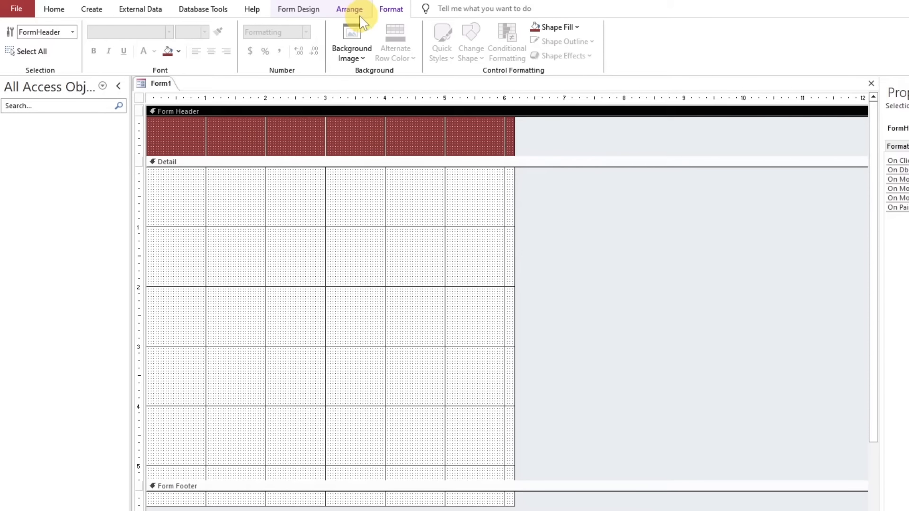
Add a label reading "Welcome to Main Dashboard" to the form header
{"action": "left_click", "coordinate": [298, 10]}
{"action": "left_click", "coordinate": [189, 43]}
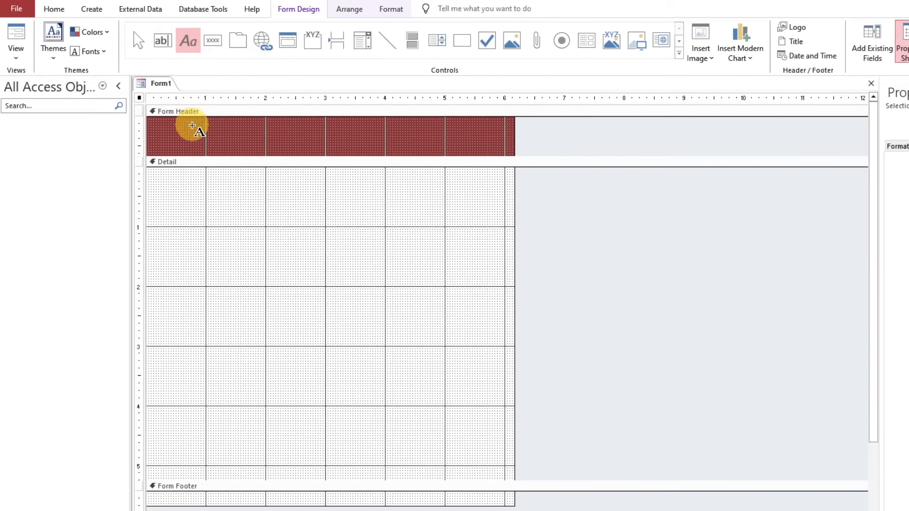
{"action": "left_click", "coordinate": [229, 128]}
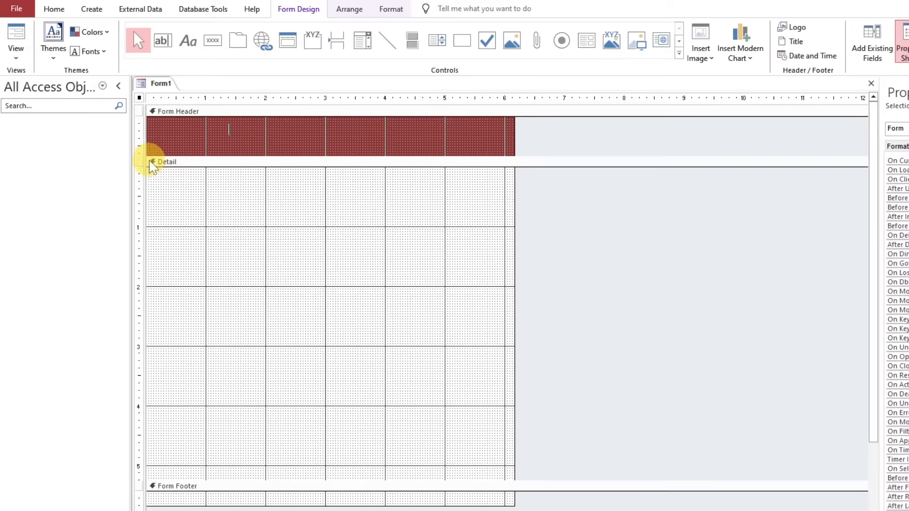
{"action": "type", "text": "Welcome to"}
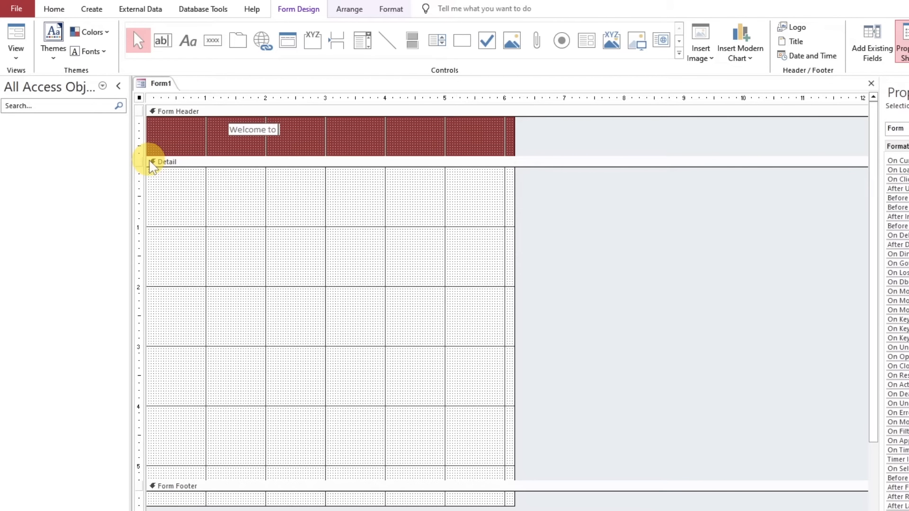
{"action": "type", "text": " Main Dashboard"}
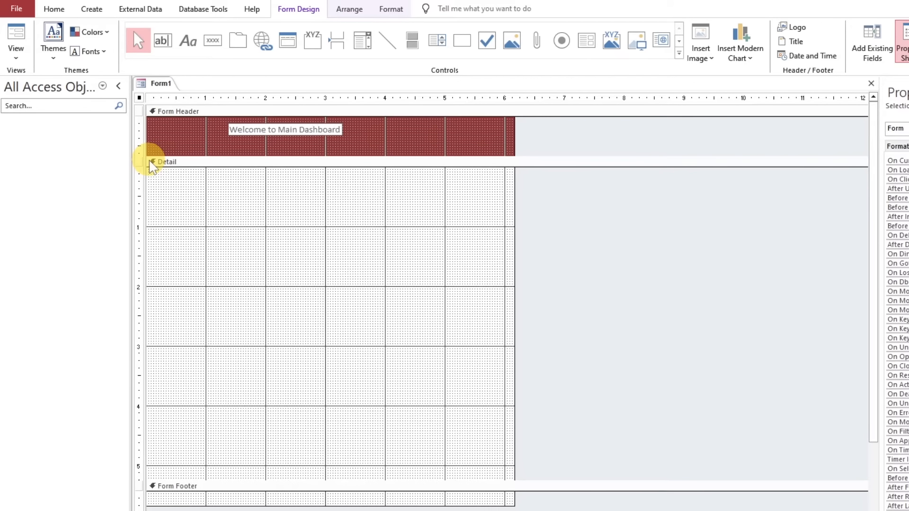
{"action": "key", "text": "Return"}
{"action": "left_click", "coordinate": [359, 145]}
Format the header label as white 22-point Roboto and fit its box to the text
{"action": "left_click", "coordinate": [289, 129]}
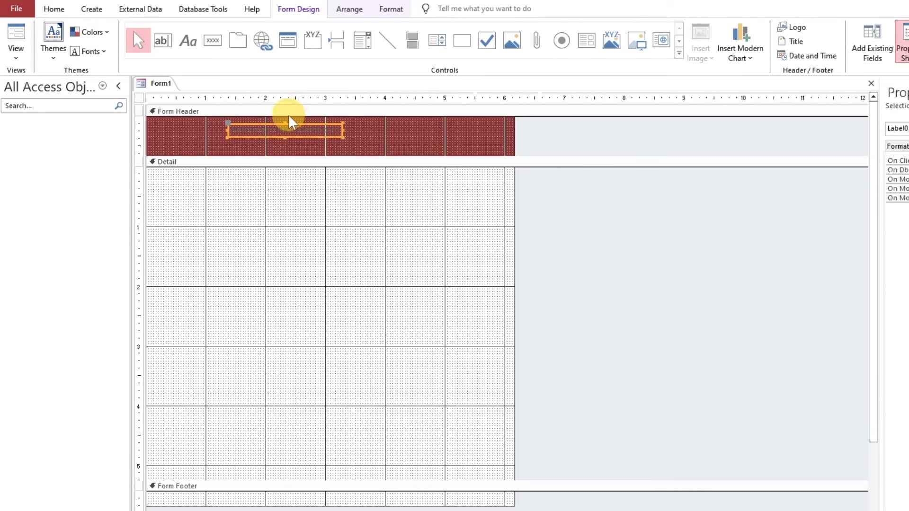
{"action": "left_click", "coordinate": [392, 9]}
{"action": "left_click", "coordinate": [155, 51]}
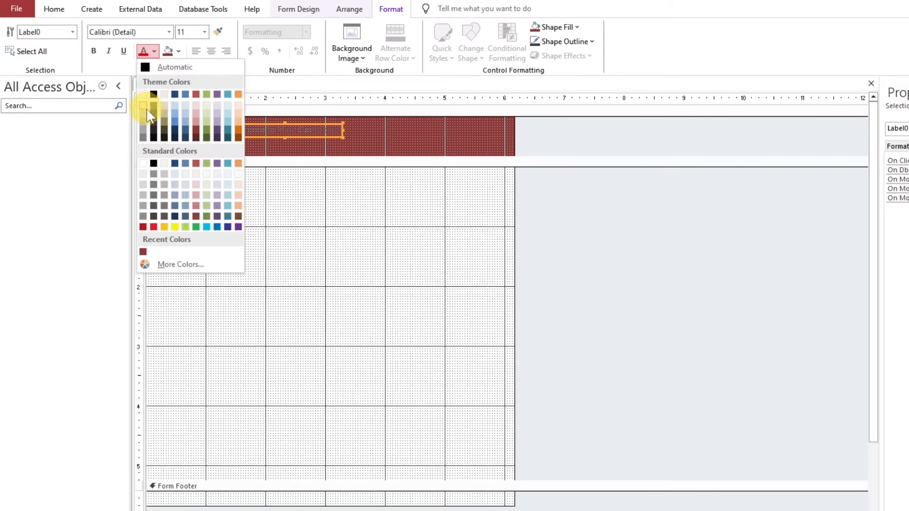
{"action": "left_click", "coordinate": [143, 163]}
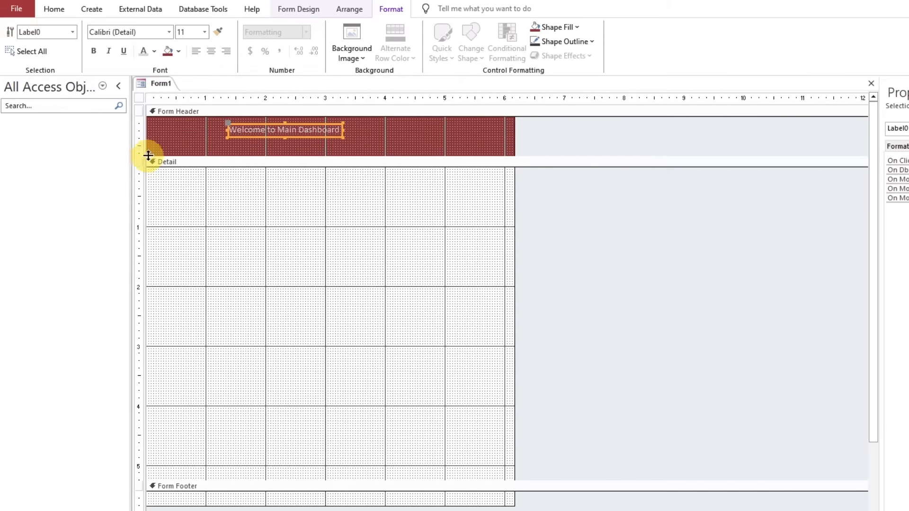
{"action": "left_click", "coordinate": [151, 31]}
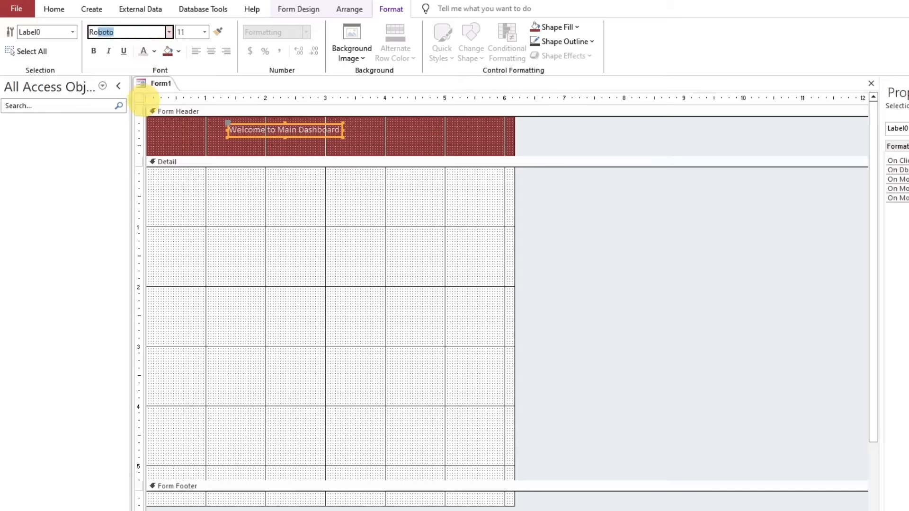
{"action": "type", "text": "Roboto"}
{"action": "key", "text": "Return"}
{"action": "left_click", "coordinate": [204, 31]}
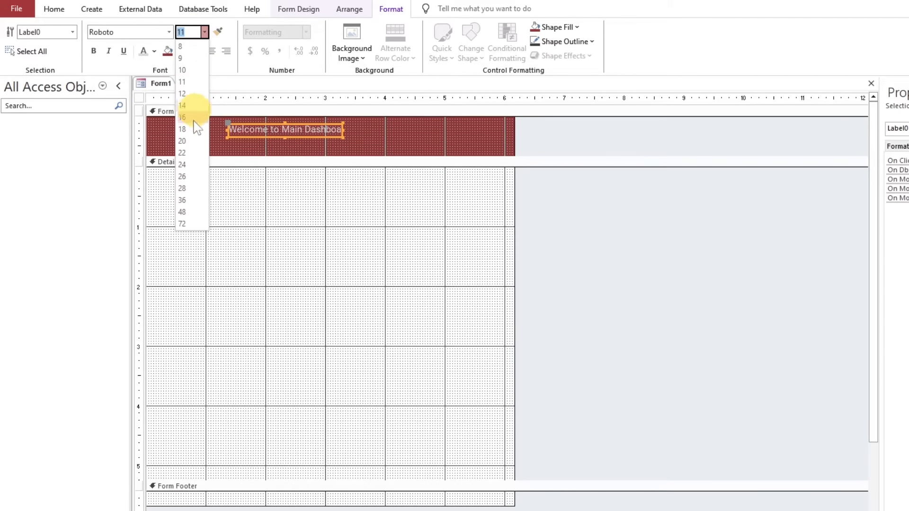
{"action": "left_click", "coordinate": [191, 156]}
{"action": "double_click", "coordinate": [343, 133]}
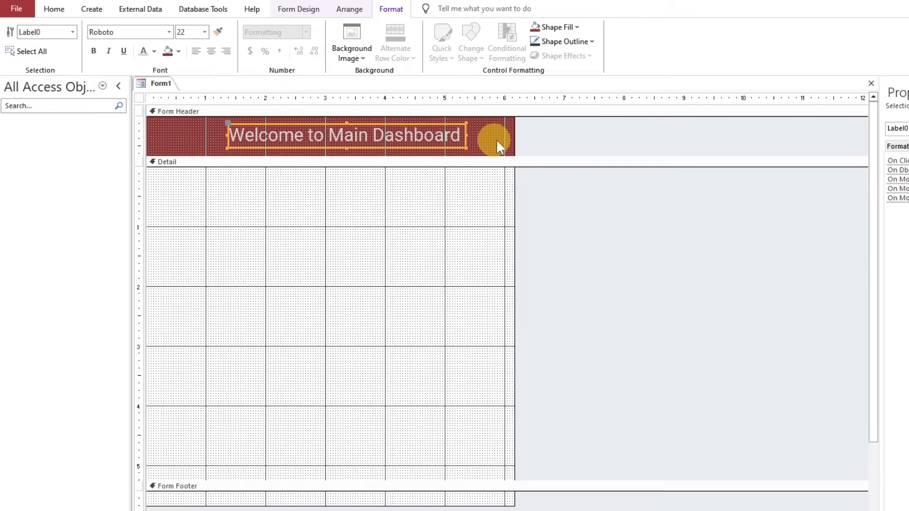
Widen the form to about 11.6 inches and move the title label to the middle of the header
{"action": "left_click_drag", "start_coordinate": [513, 140], "coordinate": [839, 141]}
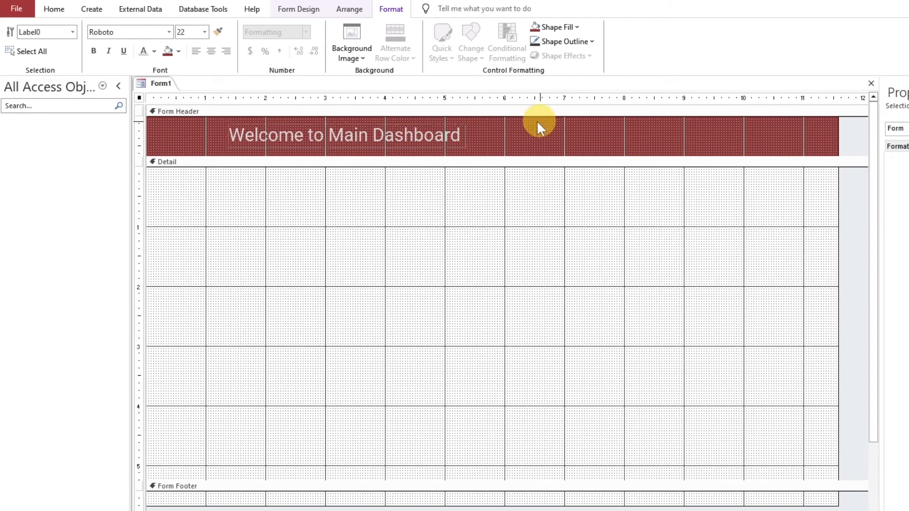
{"action": "left_click_drag", "start_coordinate": [544, 134], "coordinate": [599, 134]}
{"action": "left_click", "coordinate": [297, 134]}
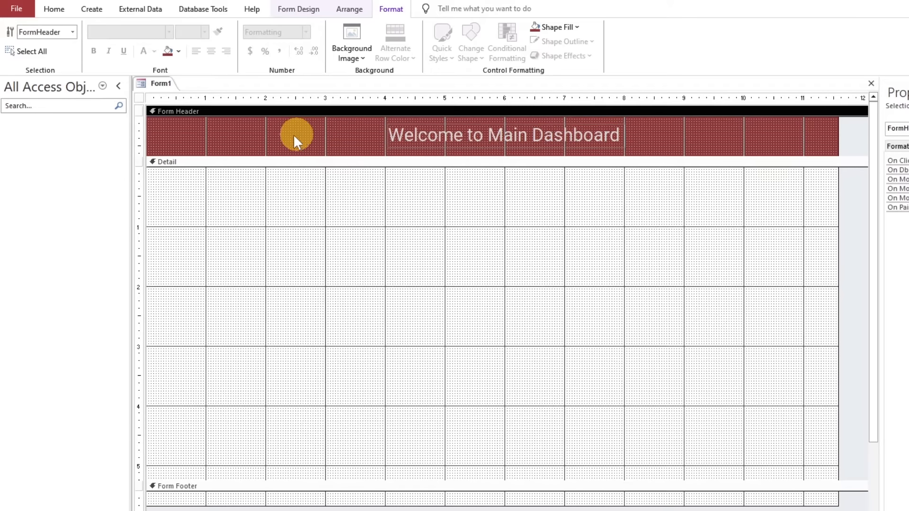
Insert the skillheader logo image into the form header beside the title label
{"action": "left_click", "coordinate": [298, 8]}
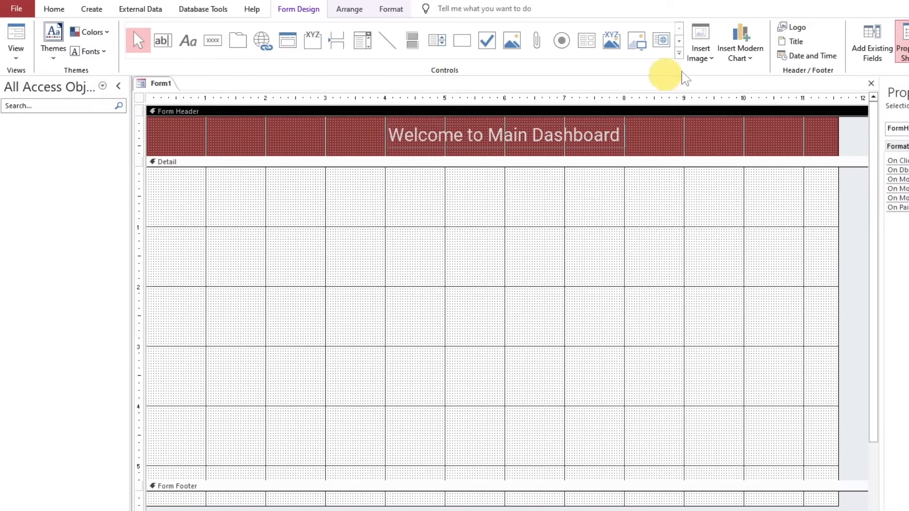
{"action": "left_click", "coordinate": [677, 59]}
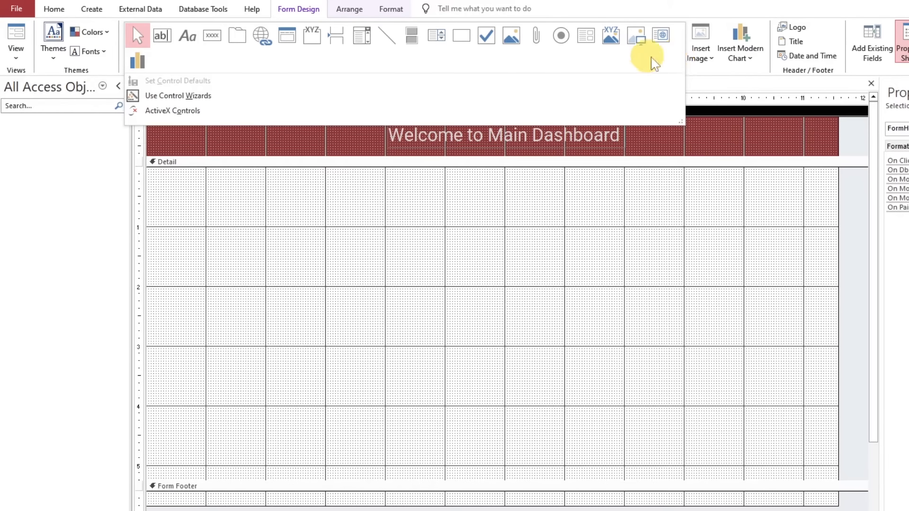
{"action": "left_click", "coordinate": [637, 36]}
{"action": "left_click_drag", "start_coordinate": [162, 117], "coordinate": [223, 152]}
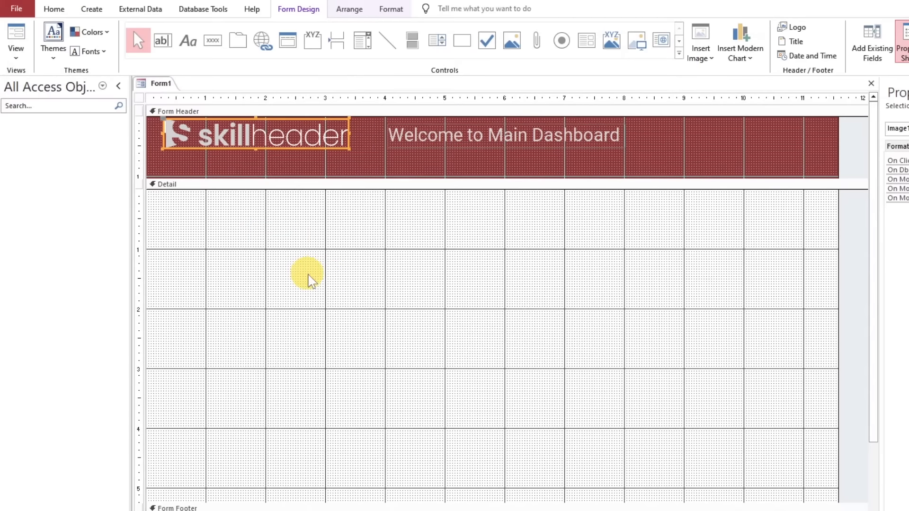
{"action": "left_click", "coordinate": [365, 244]}
Reduce the header's height to about 0.5 inch and make the logo smaller to fit inside it
{"action": "left_click", "coordinate": [316, 147]}
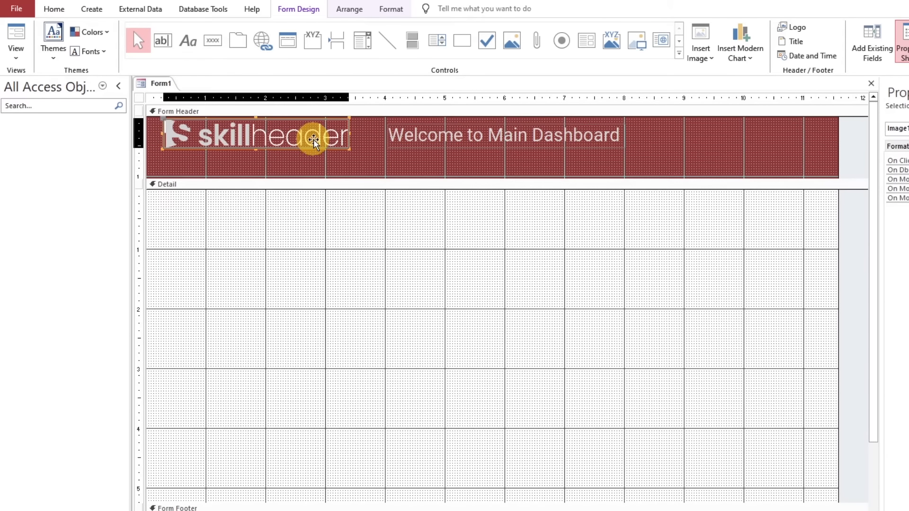
{"action": "left_click_drag", "start_coordinate": [309, 132], "coordinate": [301, 133]}
{"action": "left_click_drag", "start_coordinate": [327, 178], "coordinate": [333, 139]}
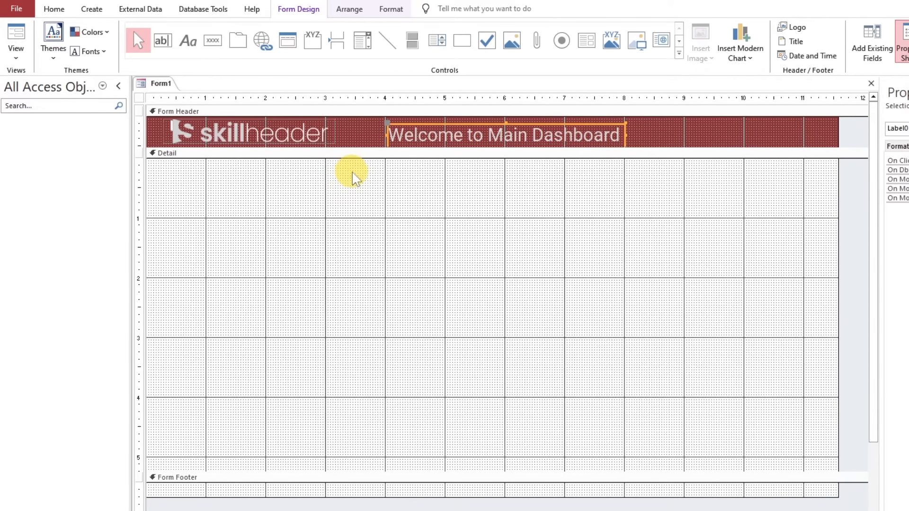
{"action": "left_click", "coordinate": [462, 170]}
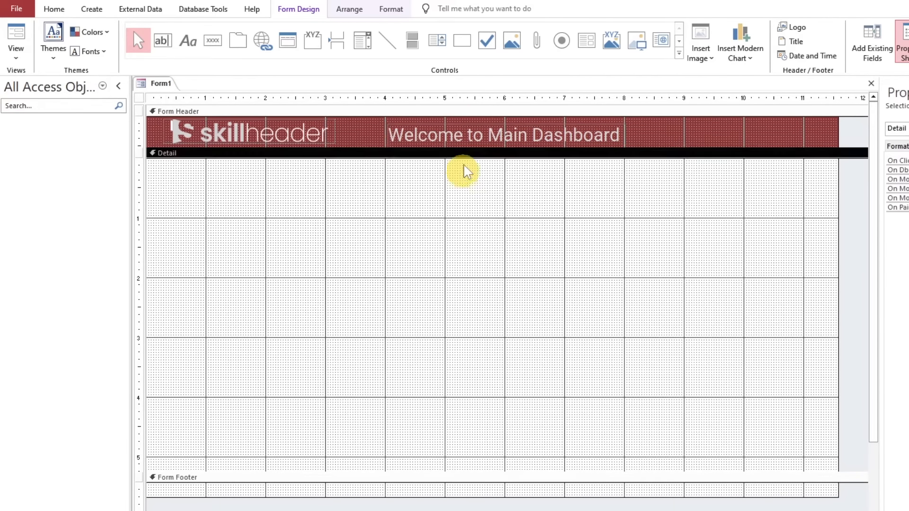
Nudge the title label slightly upward so it lines up with the logo
{"action": "left_click", "coordinate": [468, 136]}
{"action": "key", "text": "Up"}
{"action": "left_click", "coordinate": [408, 178]}
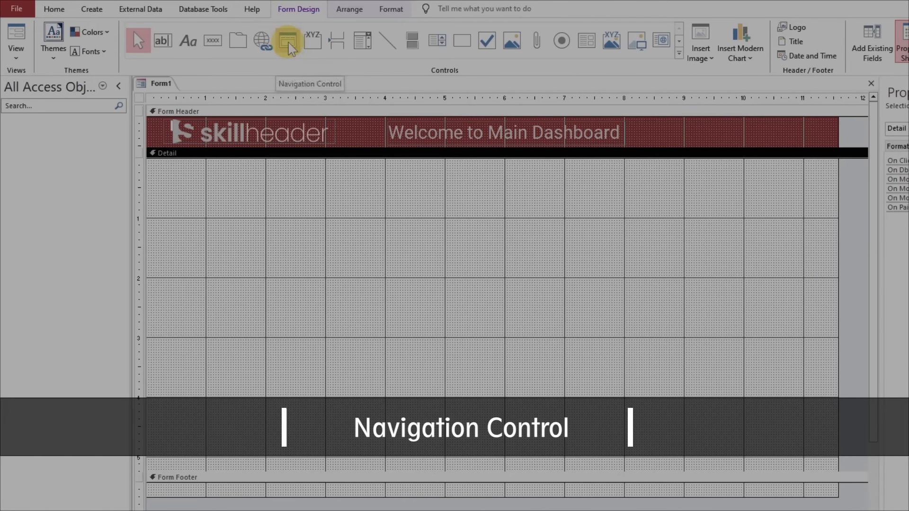
Draw a navigation control about 7 inches wide and 3.6 inches high in the Detail section
{"action": "left_click", "coordinate": [293, 45]}
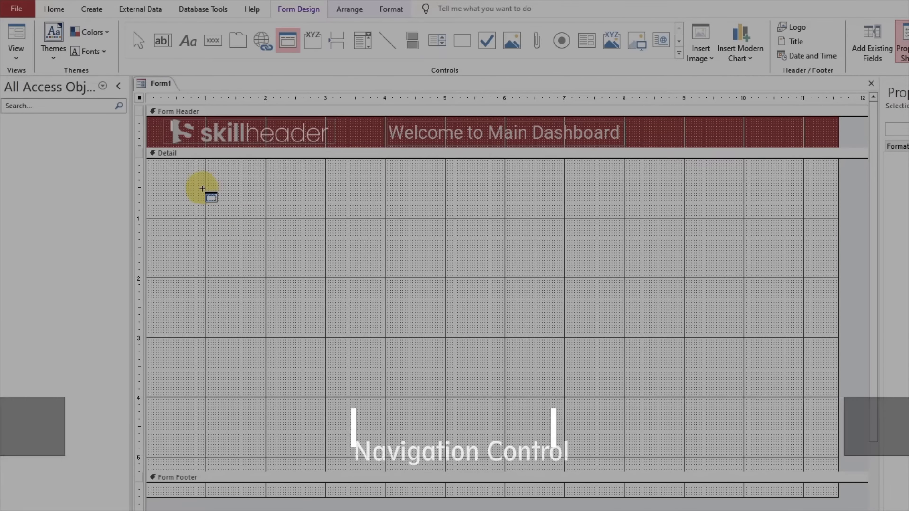
{"action": "left_click_drag", "start_coordinate": [208, 191], "coordinate": [617, 398]}
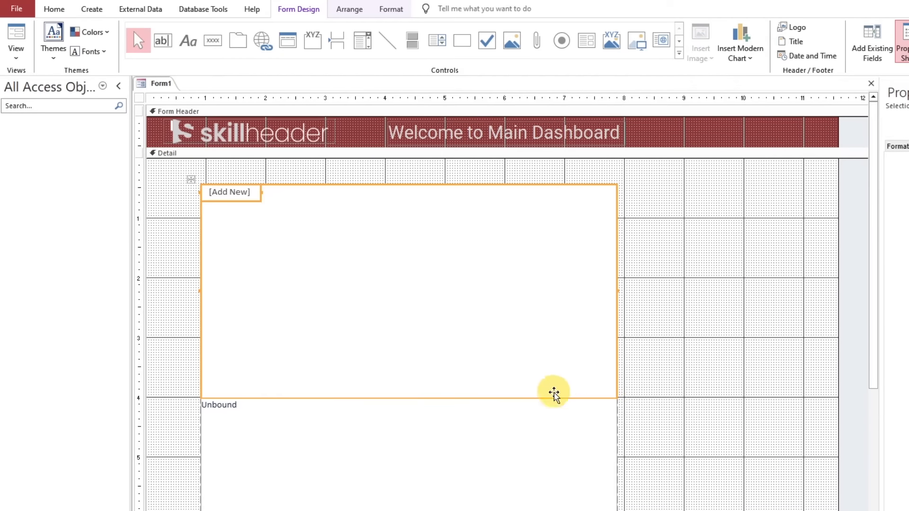
{"action": "scroll", "coordinate": [497, 377], "scroll_direction": "down", "scroll_amount": 3}
{"action": "scroll", "coordinate": [495, 374], "scroll_direction": "up", "scroll_amount": 3}
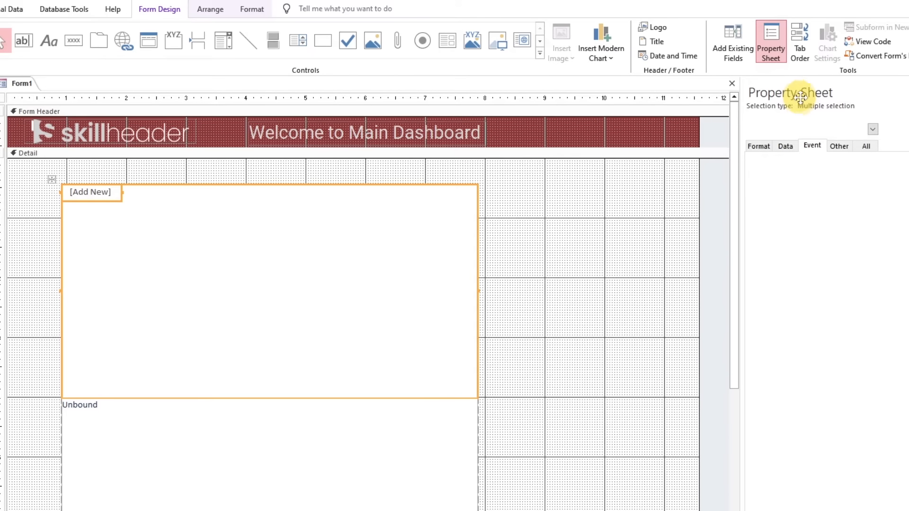
Float the property sheet over the form and set the navigation control's Span to Vertical
{"action": "left_click_drag", "start_coordinate": [795, 93], "coordinate": [545, 195]}
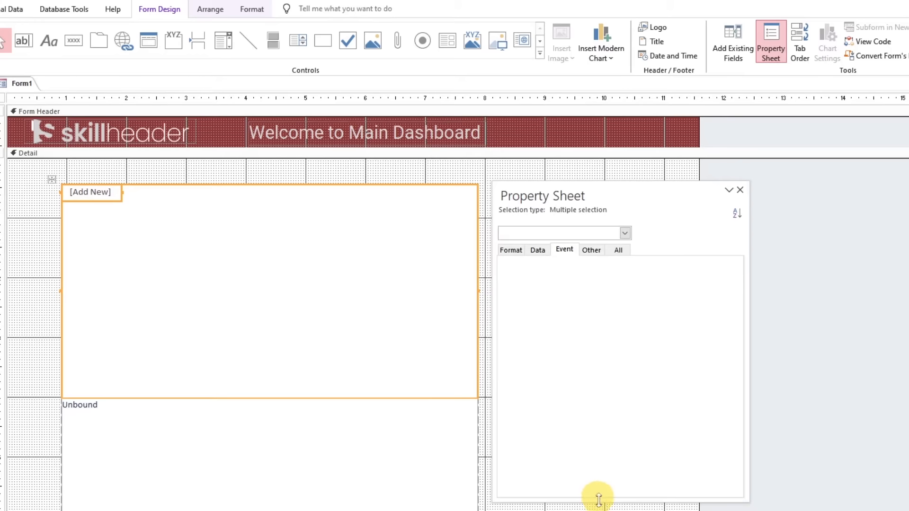
{"action": "left_click_drag", "start_coordinate": [601, 500], "coordinate": [601, 510]}
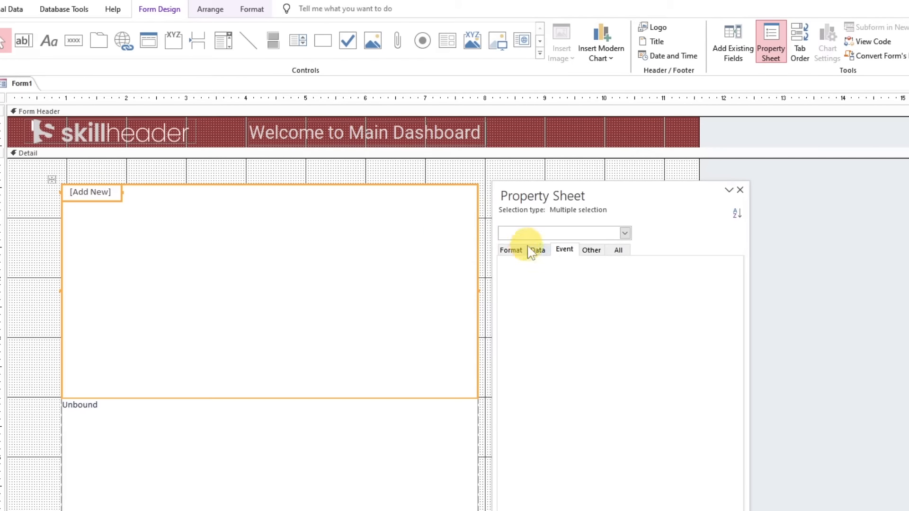
{"action": "left_click", "coordinate": [511, 251]}
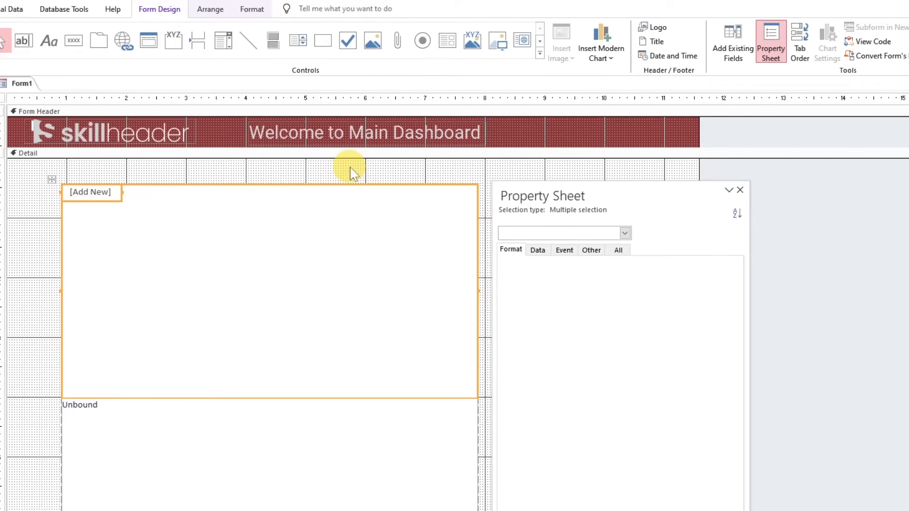
{"action": "left_click", "coordinate": [305, 197]}
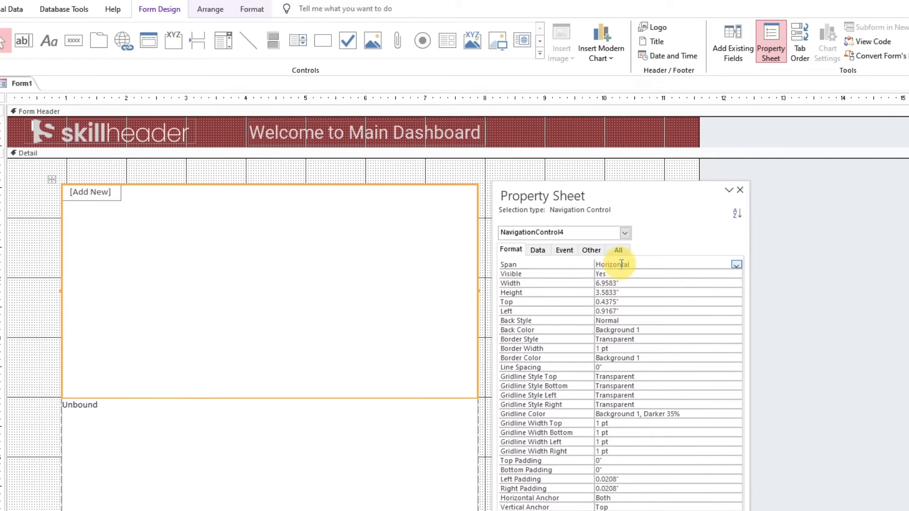
{"action": "left_click", "coordinate": [736, 264]}
{"action": "left_click", "coordinate": [676, 282]}
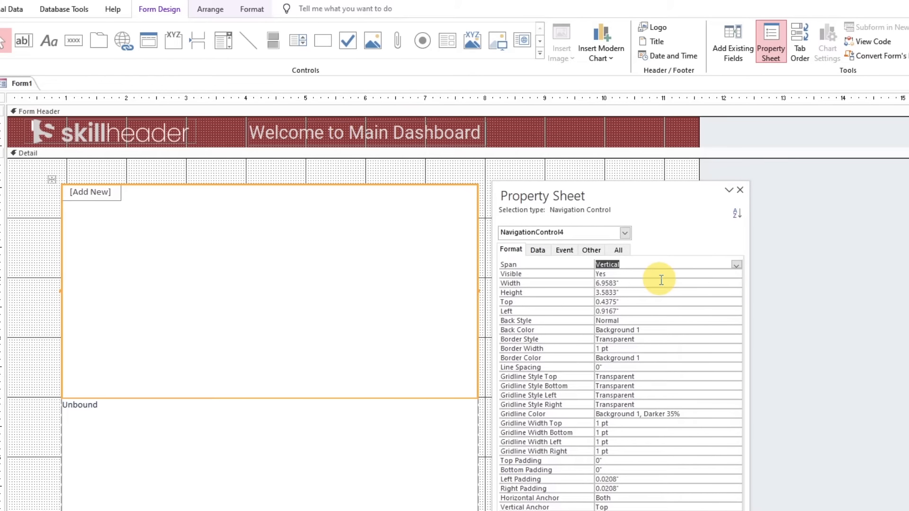
Narrow the navigation control to about 1.8 inches
{"action": "left_click", "coordinate": [482, 291]}
{"action": "left_click_drag", "start_coordinate": [479, 289], "coordinate": [170, 290]}
{"action": "left_click", "coordinate": [260, 335]}
Remove the shared layout from the navigation control and the unbound subform
{"action": "left_click_drag", "start_coordinate": [194, 449], "coordinate": [134, 367]}
{"action": "right_click", "coordinate": [134, 365]}
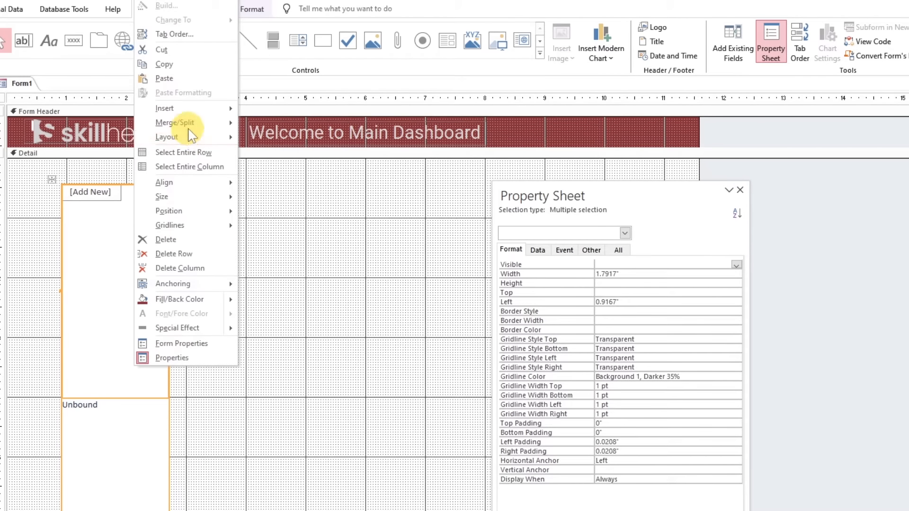
{"action": "mouse_move", "coordinate": [190, 136]}
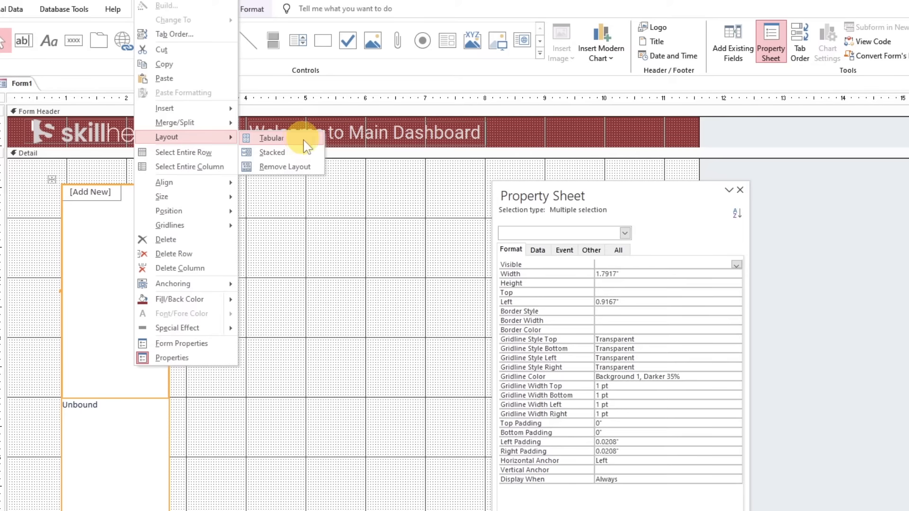
{"action": "left_click", "coordinate": [300, 168]}
{"action": "left_click", "coordinate": [312, 232]}
Move the unbound subform beside the navigation control, about 3.67 inches from the form's left edge, and shift the property sheet closer to it
{"action": "left_click_drag", "start_coordinate": [153, 447], "coordinate": [256, 226]}
{"action": "left_click", "coordinate": [350, 270]}
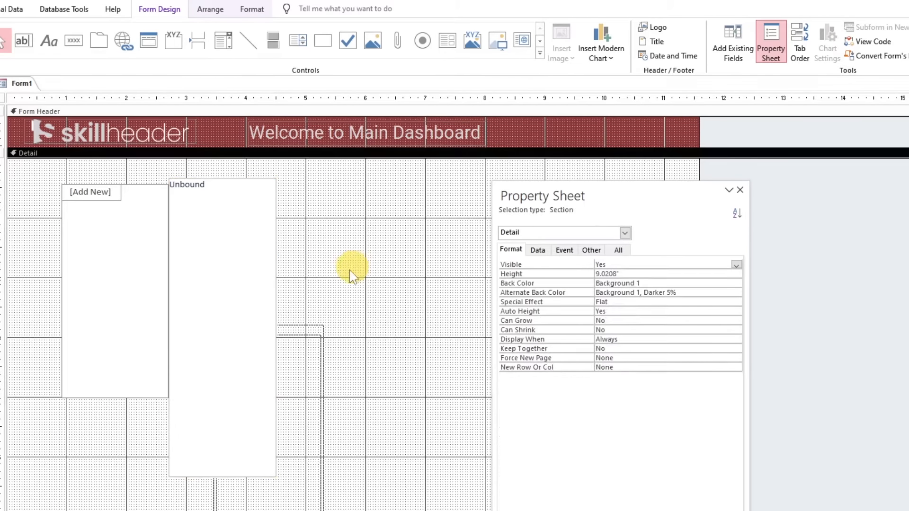
{"action": "left_click_drag", "start_coordinate": [238, 274], "coordinate": [294, 273]}
{"action": "left_click_drag", "start_coordinate": [564, 196], "coordinate": [457, 180]}
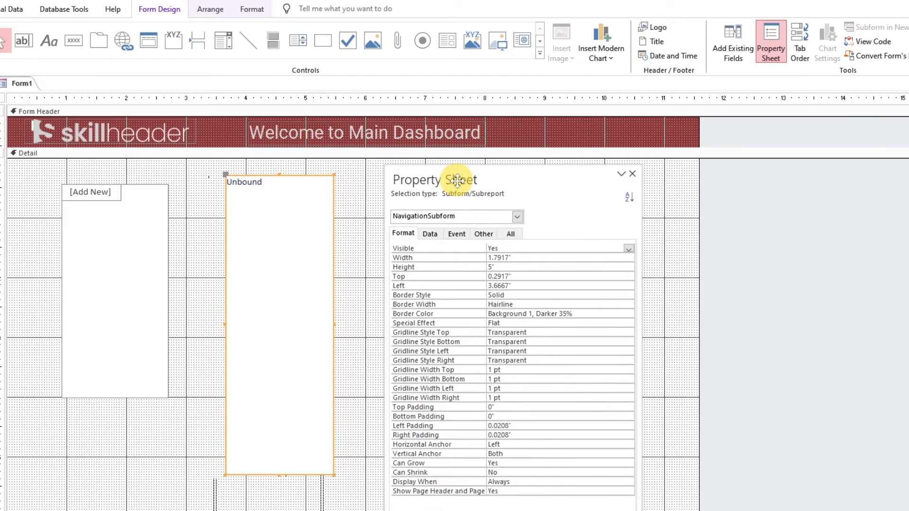
Widen the [Add New] navigation button to about 1.5 inches and narrow the navigation control to match it
{"action": "left_click", "coordinate": [97, 190]}
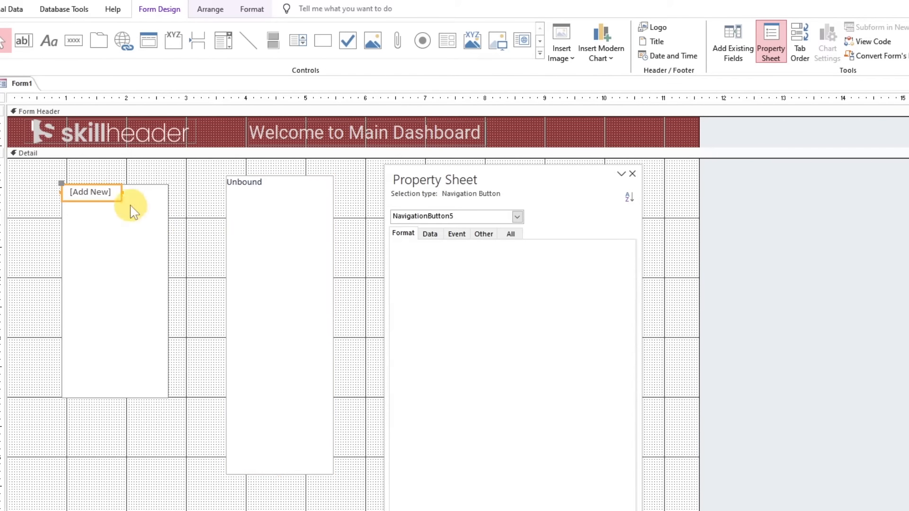
{"action": "left_click_drag", "start_coordinate": [121, 192], "coordinate": [151, 194]}
{"action": "left_click", "coordinate": [169, 244]}
{"action": "left_click_drag", "start_coordinate": [170, 289], "coordinate": [153, 289]}
{"action": "left_click", "coordinate": [170, 289]}
Move the navigation control flush into the upper-left corner of the Detail section
{"action": "left_click", "coordinate": [115, 194]}
{"action": "left_click_drag", "start_coordinate": [115, 237], "coordinate": [58, 219]}
{"action": "left_click", "coordinate": [127, 212]}
Add two navigation buttons captioned Dashboard and Analysis to the navigation control
{"action": "left_click", "coordinate": [61, 169]}
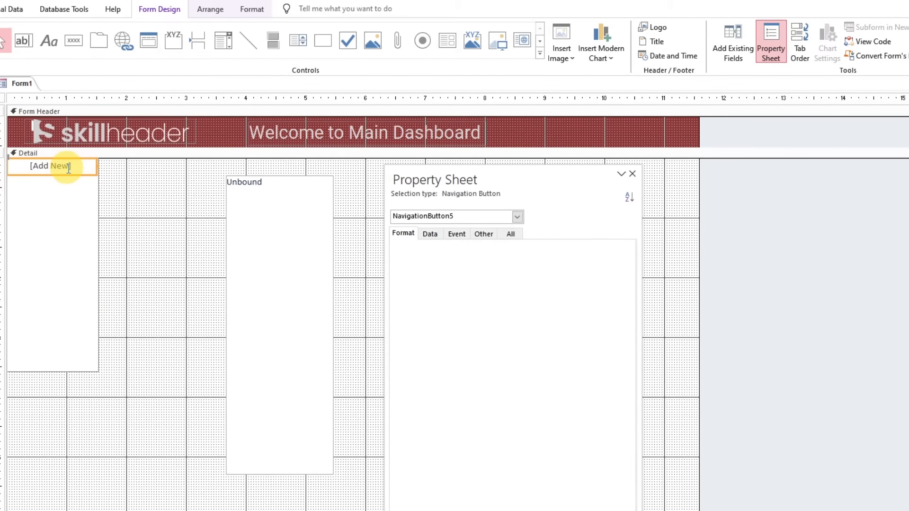
{"action": "left_click", "coordinate": [181, 171]}
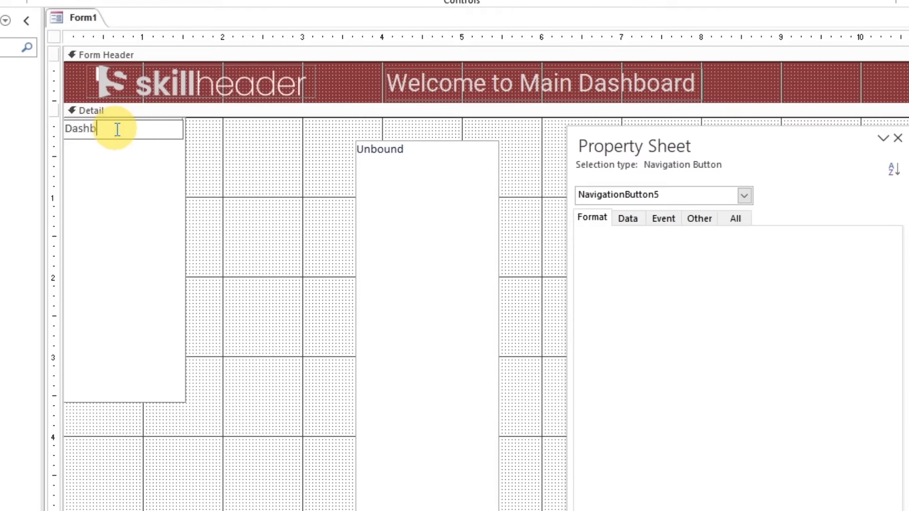
{"action": "type", "text": "Dashboard"}
{"action": "key", "text": "Return"}
{"action": "left_click", "coordinate": [107, 147]}
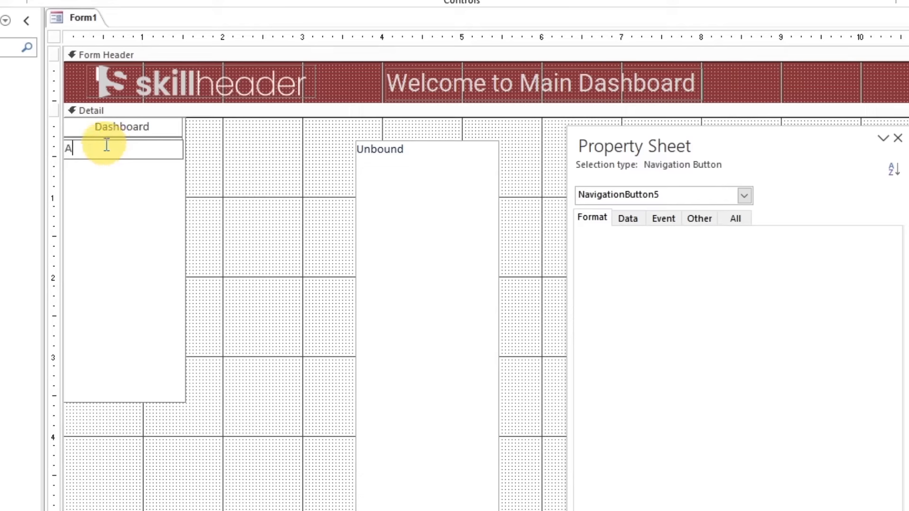
{"action": "key", "text": "Return"}
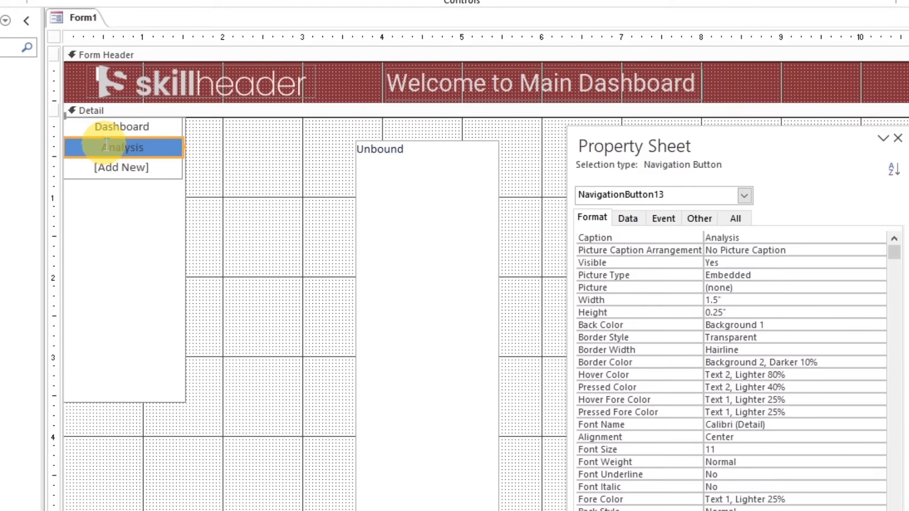
Add Sales and Purchase navigation buttons below Analysis
{"action": "left_click", "coordinate": [119, 169]}
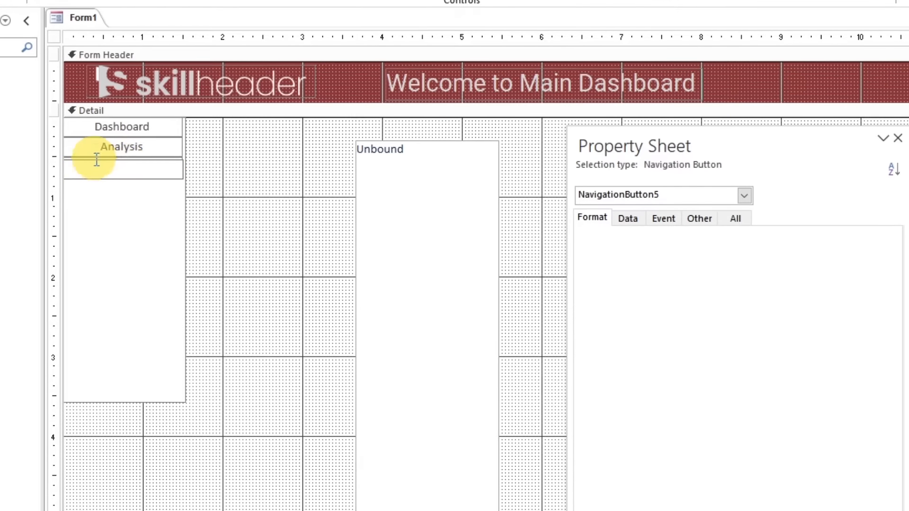
{"action": "type", "text": "Sales"}
{"action": "key", "text": "Return"}
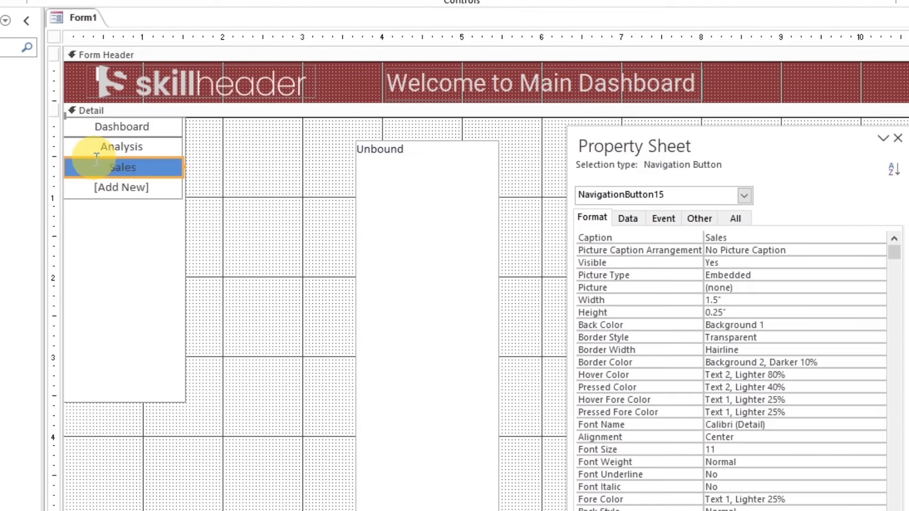
{"action": "left_click", "coordinate": [122, 187]}
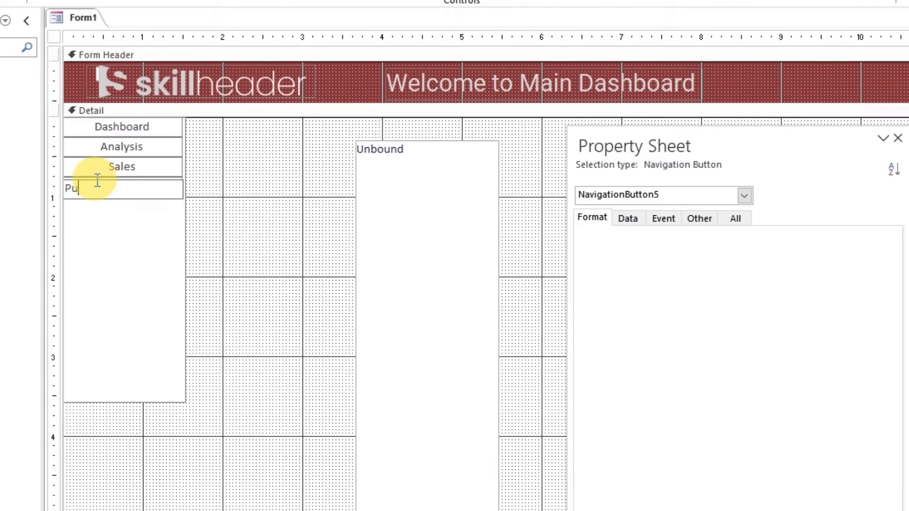
{"action": "type", "text": "Purchase"}
{"action": "key", "text": "Return"}
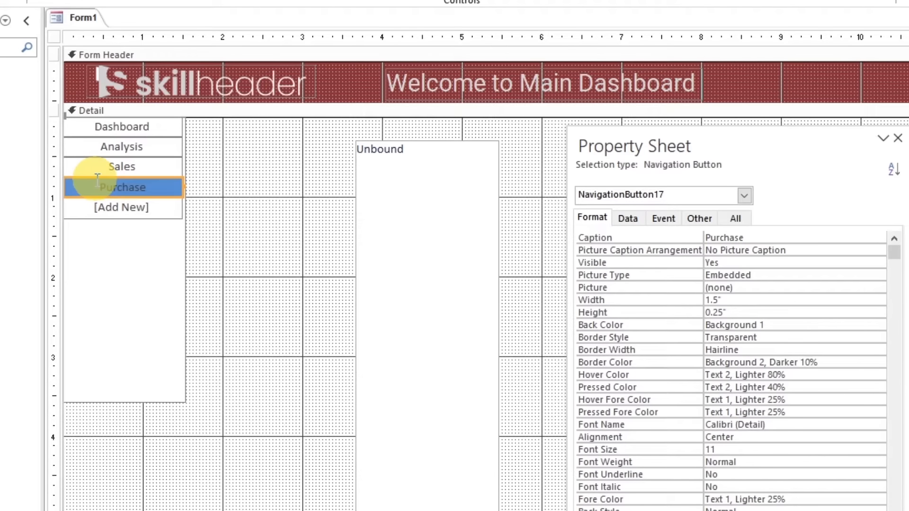
Add Products and Stock navigation buttons below Purchase
{"action": "left_click", "coordinate": [130, 212]}
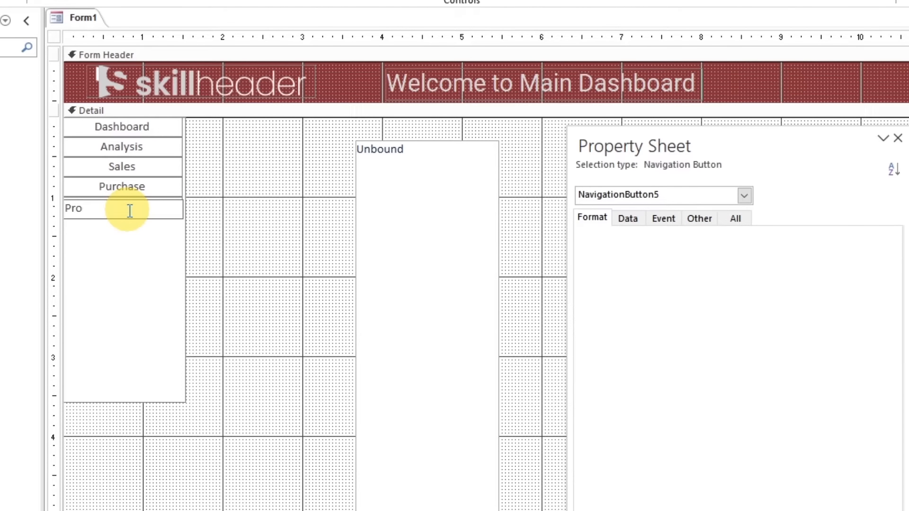
{"action": "key", "text": "Return"}
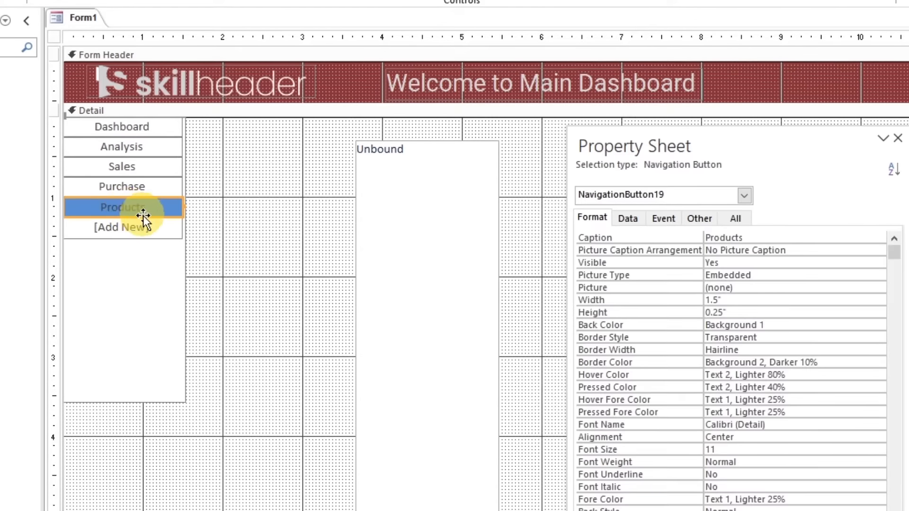
{"action": "left_click", "coordinate": [114, 229]}
{"action": "left_click", "coordinate": [113, 230]}
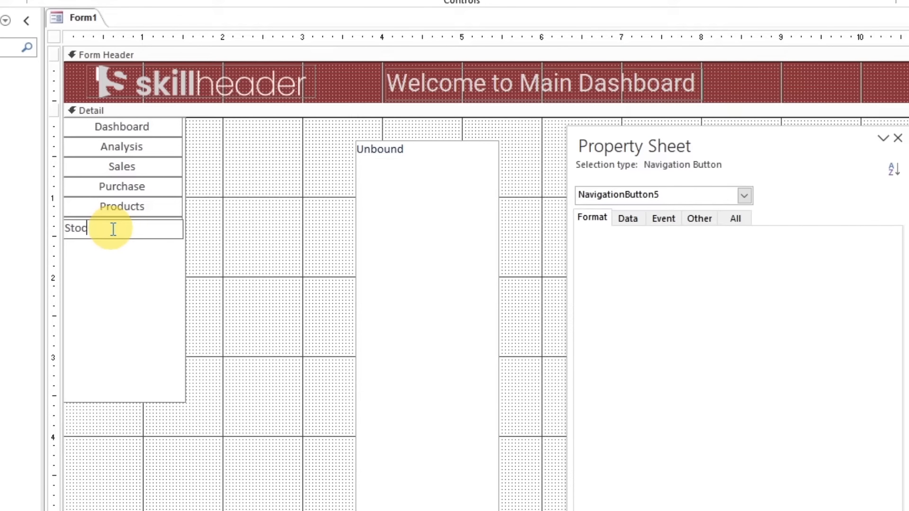
{"action": "key", "text": "Return"}
Add Employees and Accounts navigation buttons below Stock
{"action": "left_click", "coordinate": [116, 247]}
{"action": "left_click", "coordinate": [124, 247]}
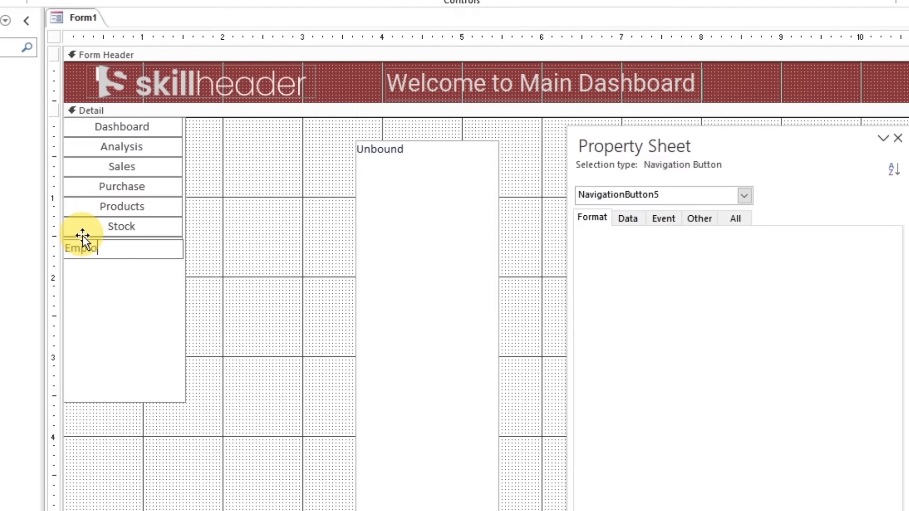
{"action": "type", "text": "Employees"}
{"action": "key", "text": "Return"}
{"action": "left_click", "coordinate": [97, 267]}
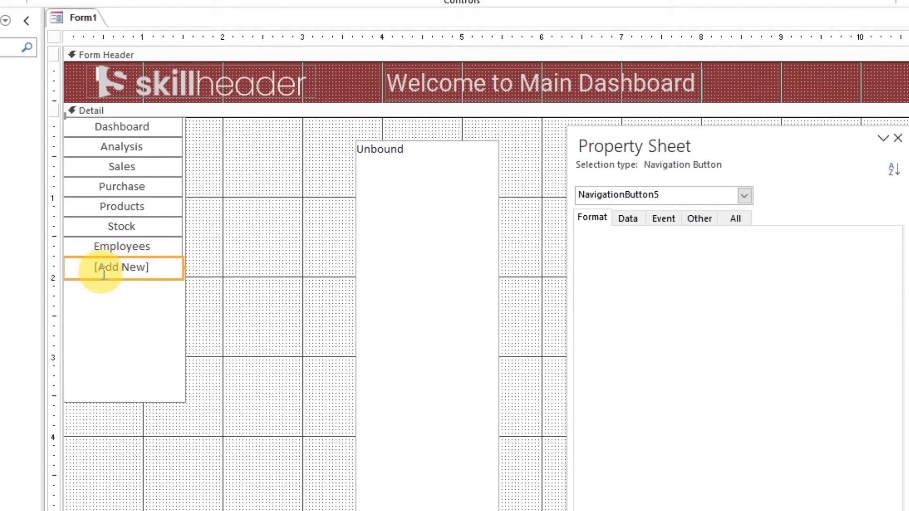
{"action": "left_click", "coordinate": [107, 265]}
{"action": "type", "text": "Accounts"}
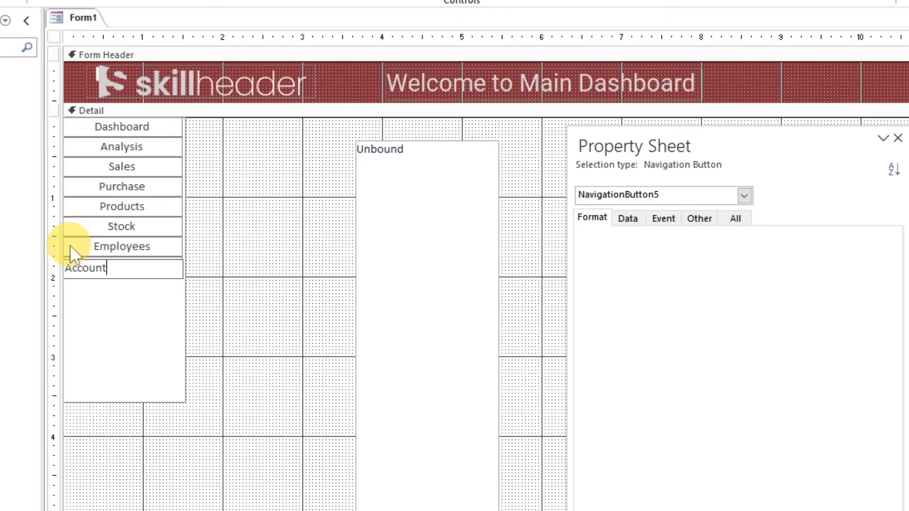
{"action": "key", "text": "Return"}
Add a Preferences navigation button below Accounts and clear the selection
{"action": "left_click", "coordinate": [121, 288]}
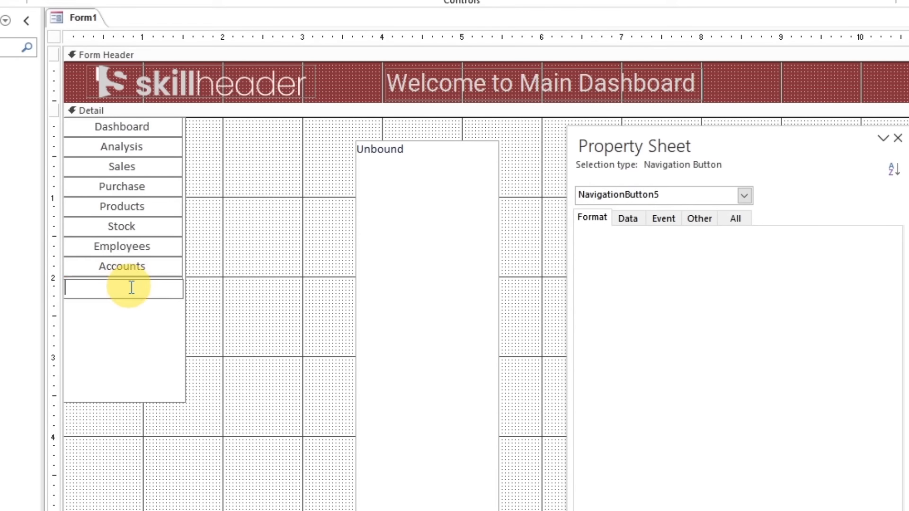
{"action": "type", "text": "Prefe"}
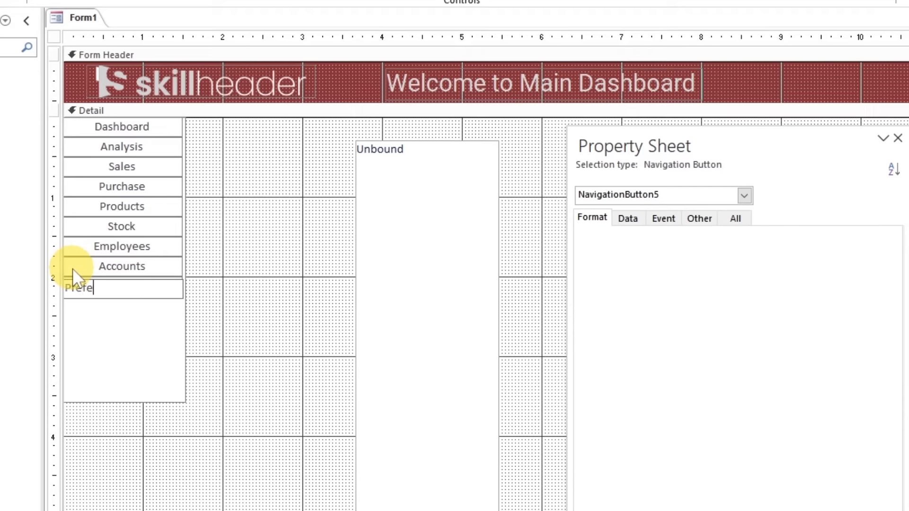
{"action": "type", "text": "rences"}
{"action": "key", "text": "Return"}
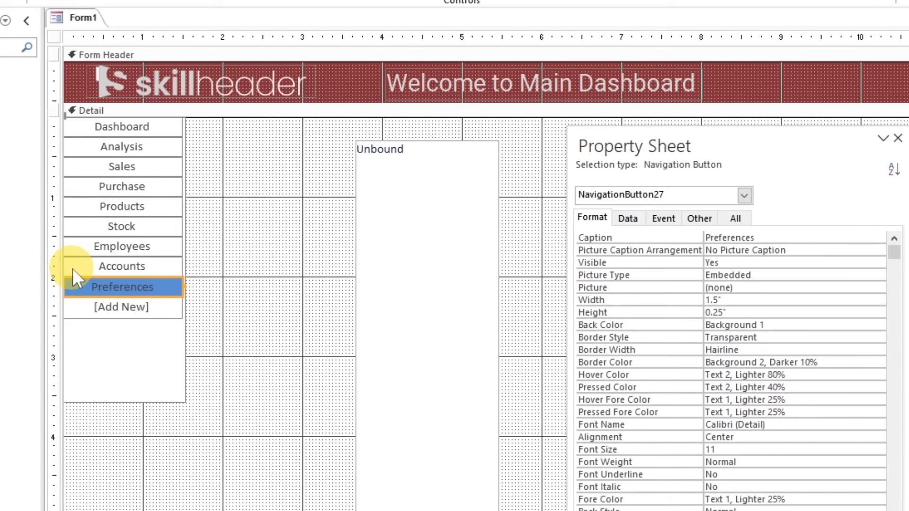
{"action": "left_click", "coordinate": [202, 291]}
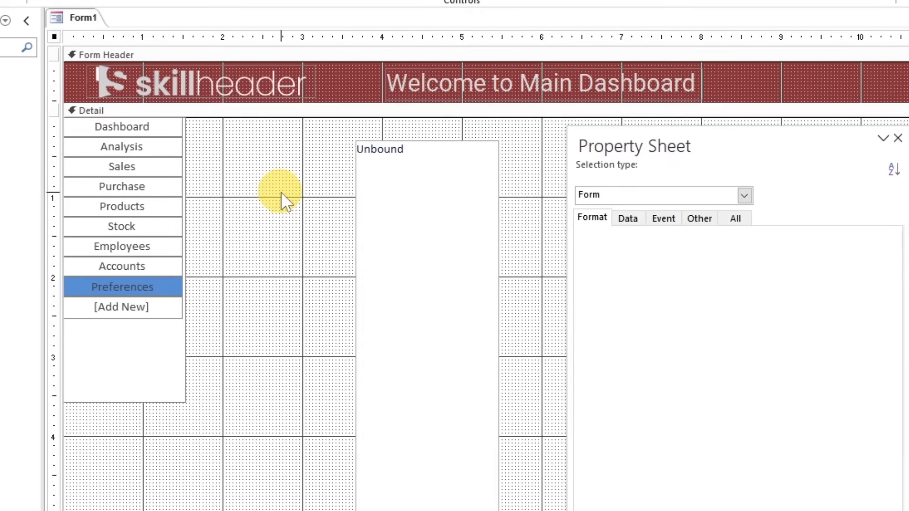
{"action": "left_click", "coordinate": [133, 125]}
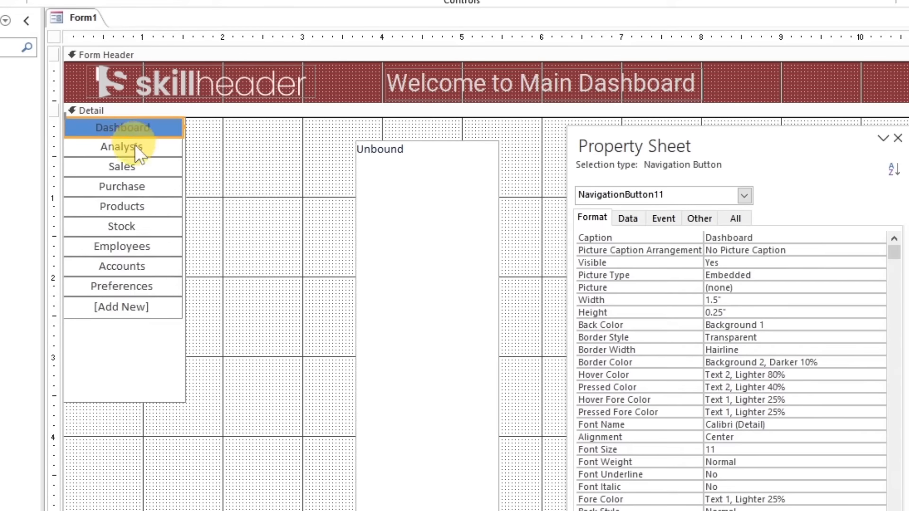
{"action": "left_click", "coordinate": [134, 145], "text": "shift"}
{"action": "left_click", "coordinate": [132, 166], "text": "shift"}
{"action": "left_click", "coordinate": [132, 186], "text": "shift"}
{"action": "left_click", "coordinate": [131, 207], "text": "shift"}
{"action": "left_click", "coordinate": [130, 227], "text": "shift"}
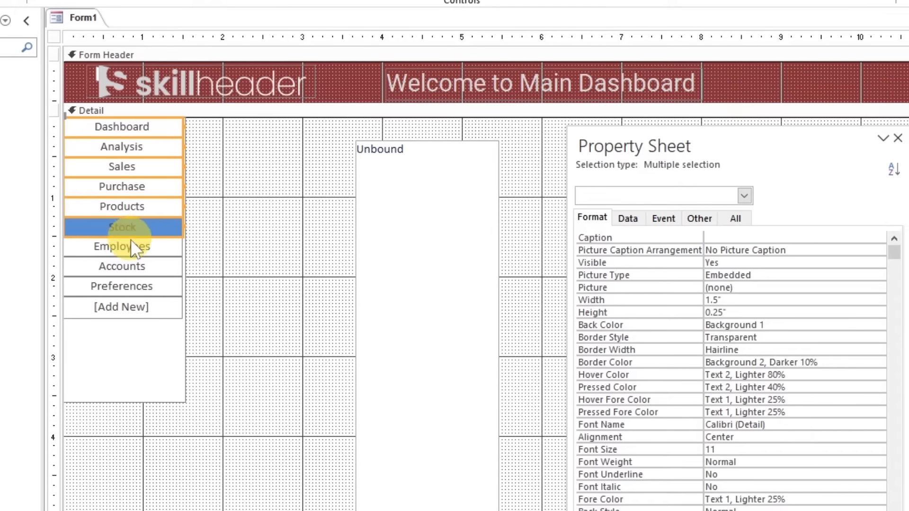
{"action": "left_click", "coordinate": [131, 246], "text": "shift"}
{"action": "left_click", "coordinate": [132, 266], "text": "shift"}
{"action": "left_click", "coordinate": [132, 280], "text": "shift"}
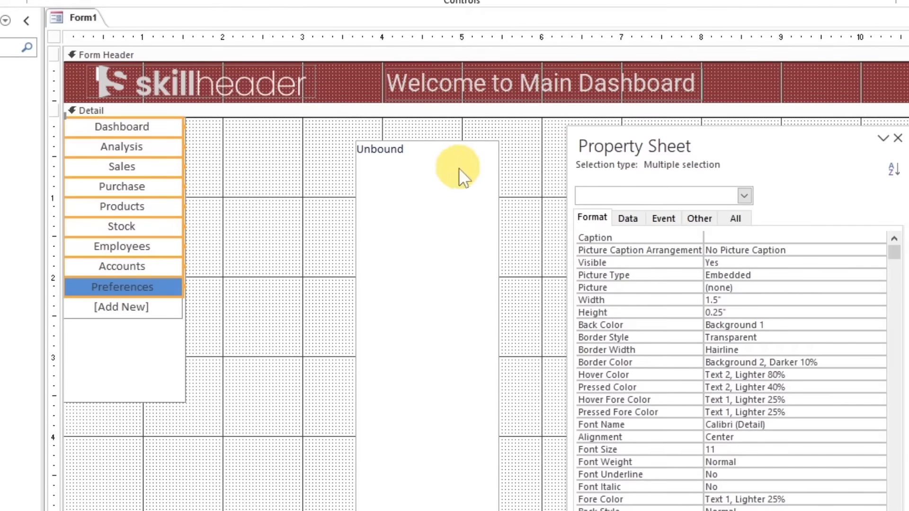
Move the property sheet next to the navigation control and increase the Sales button's height to 0.375 inches
{"action": "left_click_drag", "start_coordinate": [628, 147], "coordinate": [292, 141]}
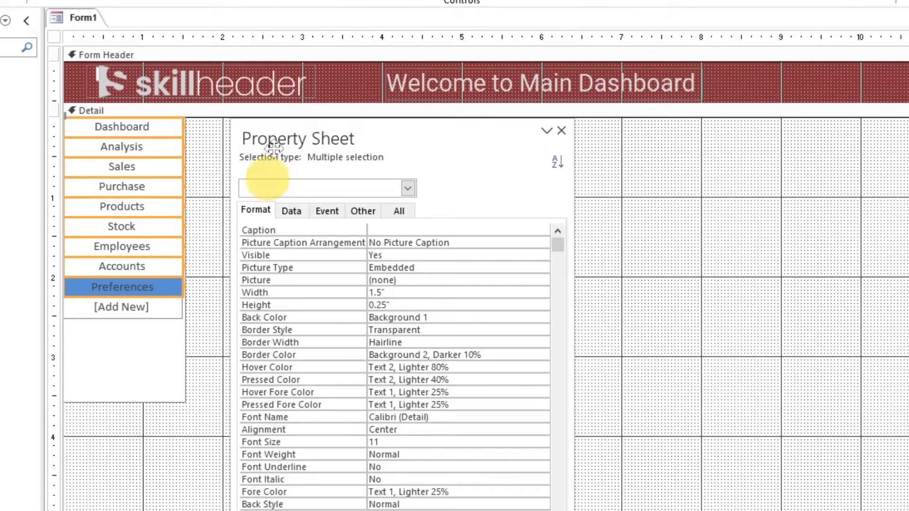
{"action": "left_click", "coordinate": [204, 218]}
{"action": "left_click", "coordinate": [135, 169]}
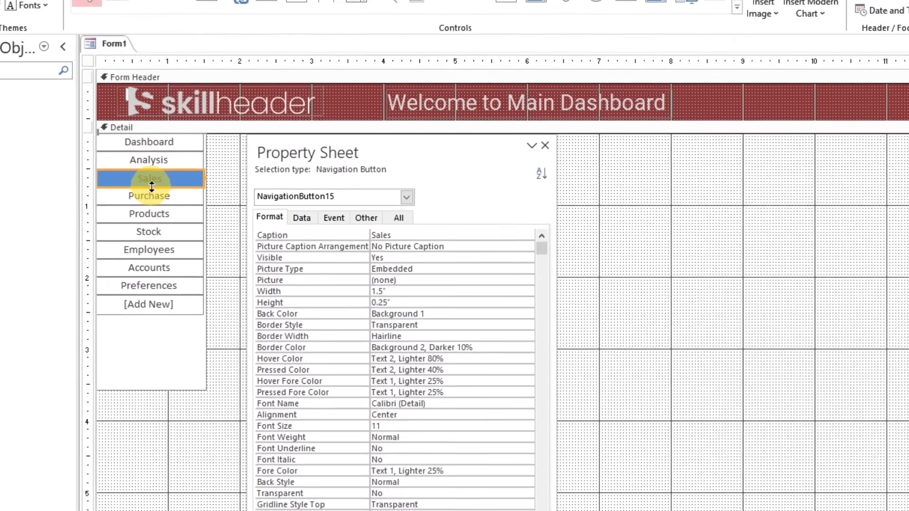
{"action": "left_click_drag", "start_coordinate": [152, 186], "coordinate": [192, 210]}
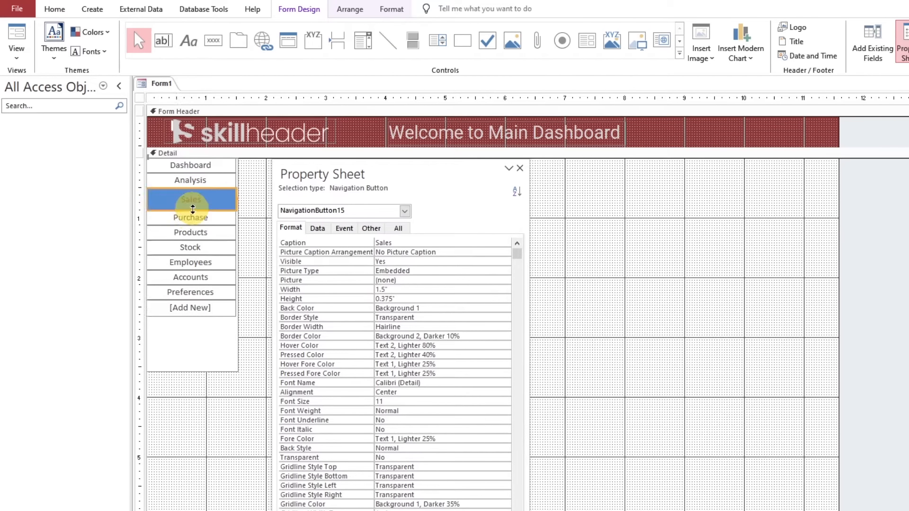
Set the control padding of all nine buttons from Dashboard to Preferences to None and size them to the tallest
{"action": "left_click", "coordinate": [208, 166]}
{"action": "left_click", "coordinate": [206, 181], "text": "shift"}
{"action": "left_click", "coordinate": [206, 199], "text": "shift"}
{"action": "left_click", "coordinate": [201, 218], "text": "shift"}
{"action": "left_click", "coordinate": [204, 233], "text": "shift"}
{"action": "left_click", "coordinate": [195, 248], "text": "shift"}
{"action": "left_click", "coordinate": [189, 261], "text": "shift"}
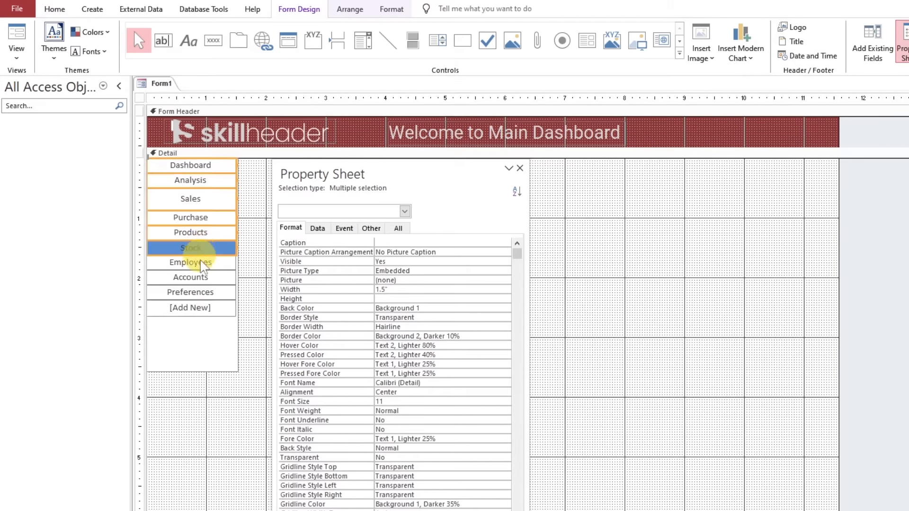
{"action": "left_click", "coordinate": [196, 278], "text": "shift"}
{"action": "left_click", "coordinate": [194, 293], "text": "shift"}
{"action": "left_click", "coordinate": [350, 9]}
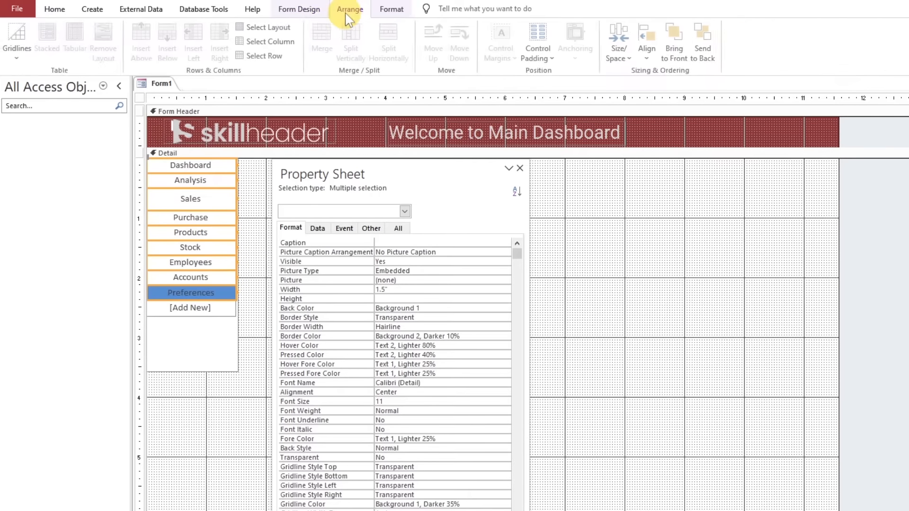
{"action": "left_click", "coordinate": [536, 58]}
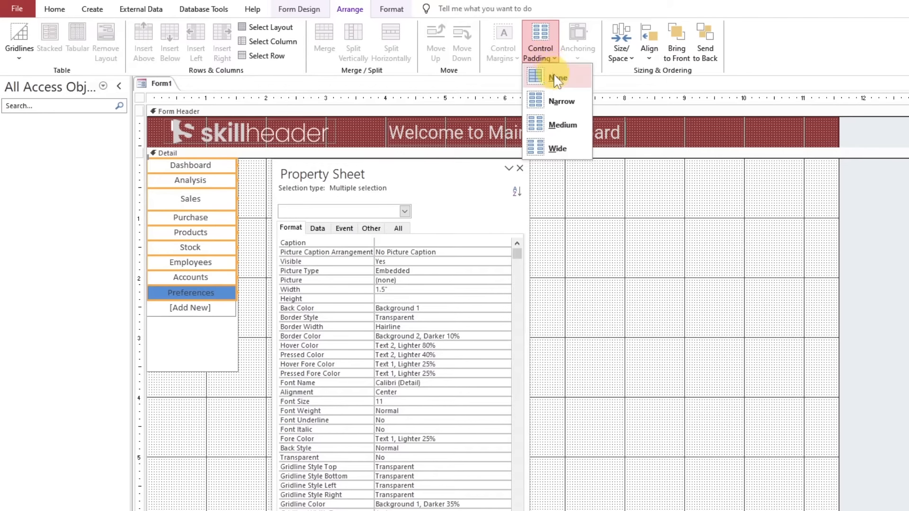
{"action": "left_click", "coordinate": [557, 79]}
{"action": "left_click", "coordinate": [626, 48]}
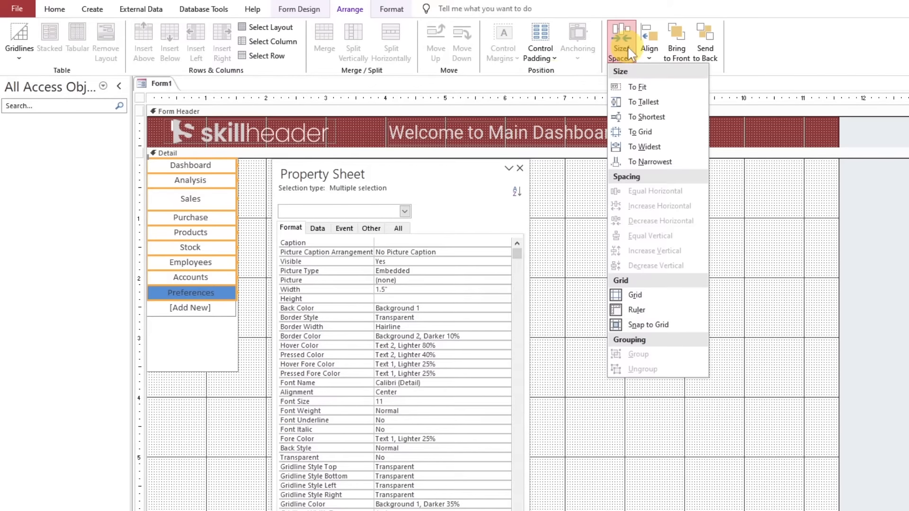
{"action": "left_click", "coordinate": [642, 103]}
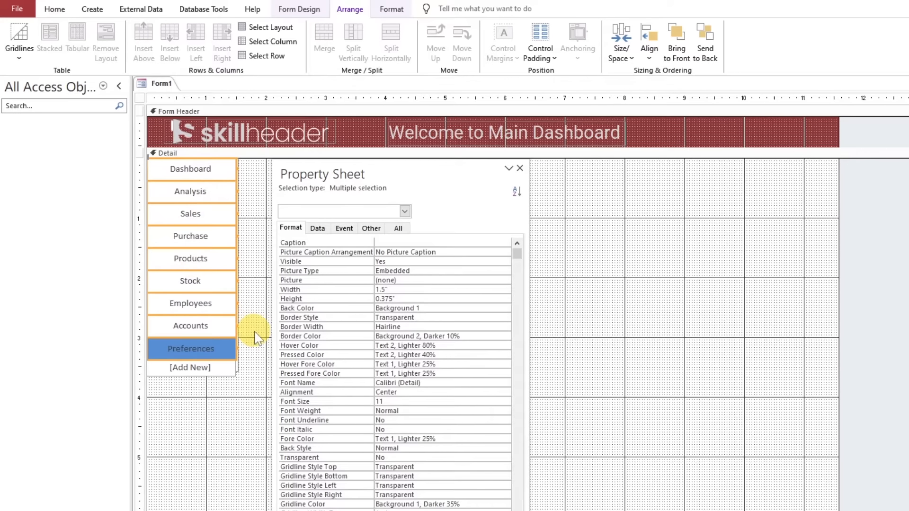
Extend the navigation control downward to about 4.75 inches tall so it encloses all its buttons
{"action": "left_click", "coordinate": [243, 373]}
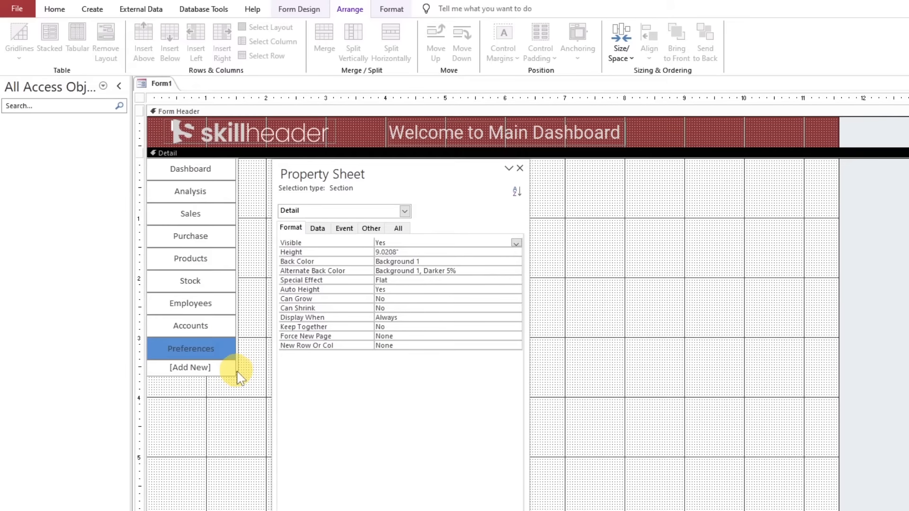
{"action": "left_click", "coordinate": [239, 376]}
{"action": "left_click_drag", "start_coordinate": [191, 373], "coordinate": [183, 443]}
{"action": "left_click", "coordinate": [244, 331]}
Select the navigation control with all its buttons and set their font to Roboto
{"action": "left_click_drag", "start_coordinate": [203, 172], "coordinate": [200, 343]}
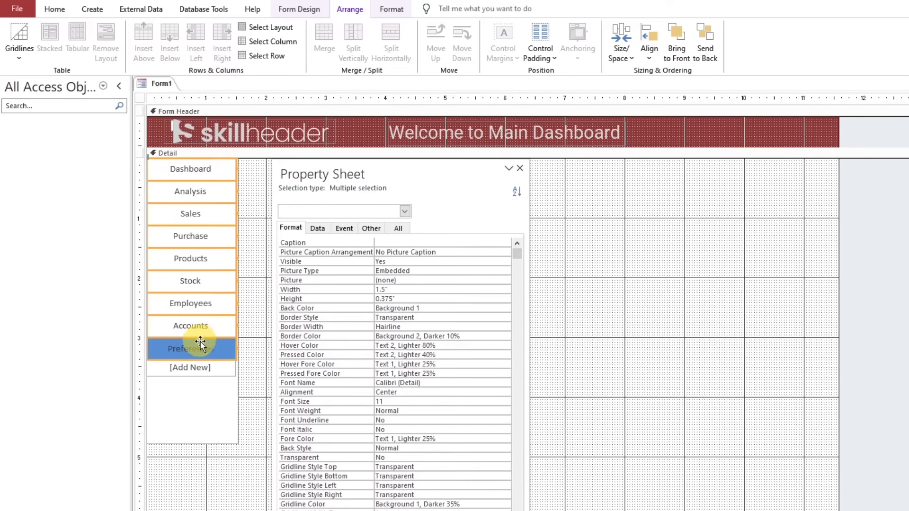
{"action": "left_click", "coordinate": [247, 386]}
{"action": "left_click_drag", "start_coordinate": [248, 471], "coordinate": [181, 122]}
{"action": "left_click_drag", "start_coordinate": [251, 163], "coordinate": [185, 339]}
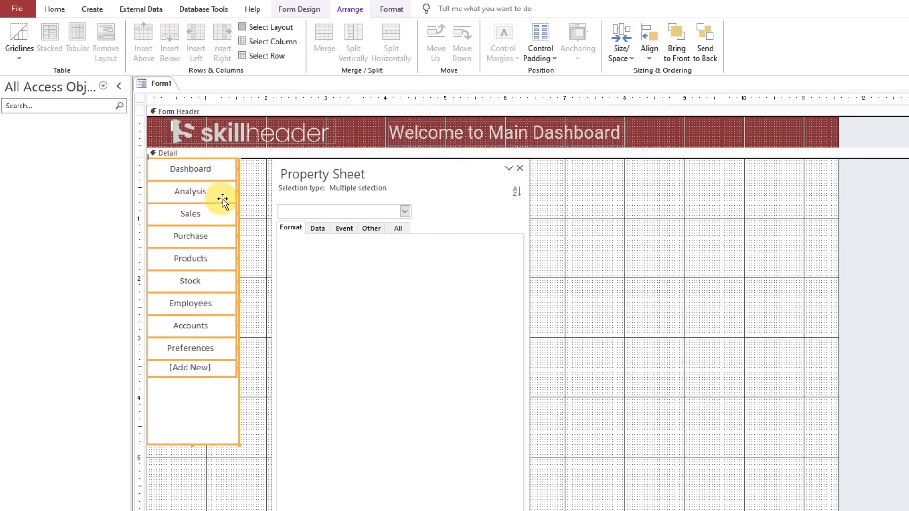
{"action": "left_click", "coordinate": [389, 10]}
{"action": "left_click", "coordinate": [143, 33]}
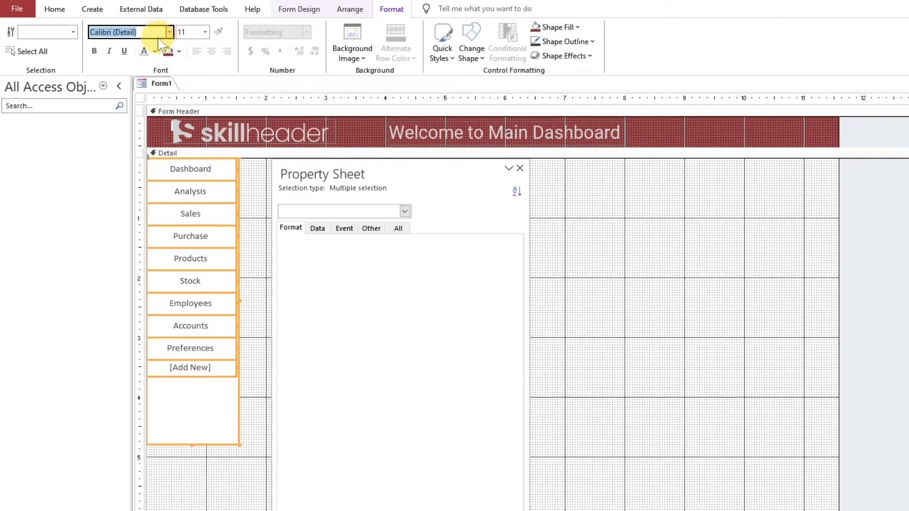
{"action": "key", "text": "Return"}
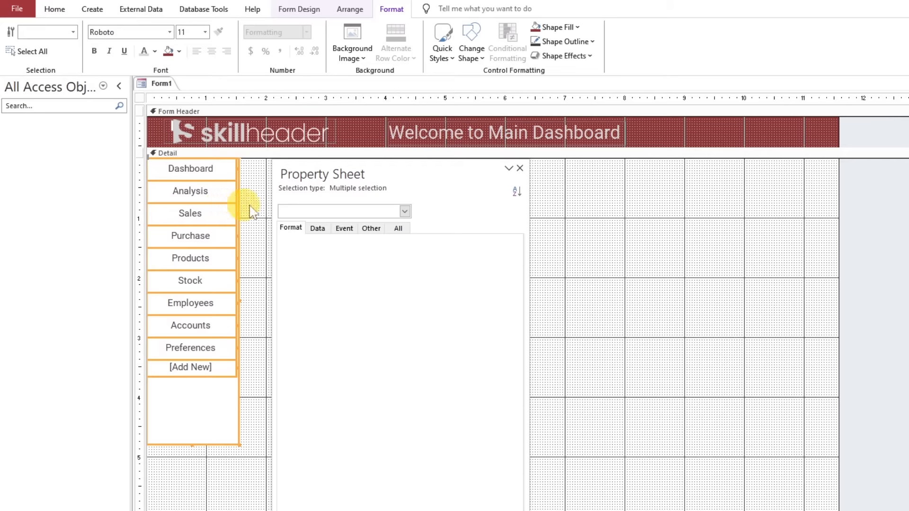
Give the nine navigation buttons from Dashboard to Preferences a Text 1, Lighter 35% fill and Background 1 text colour
{"action": "left_click", "coordinate": [255, 273]}
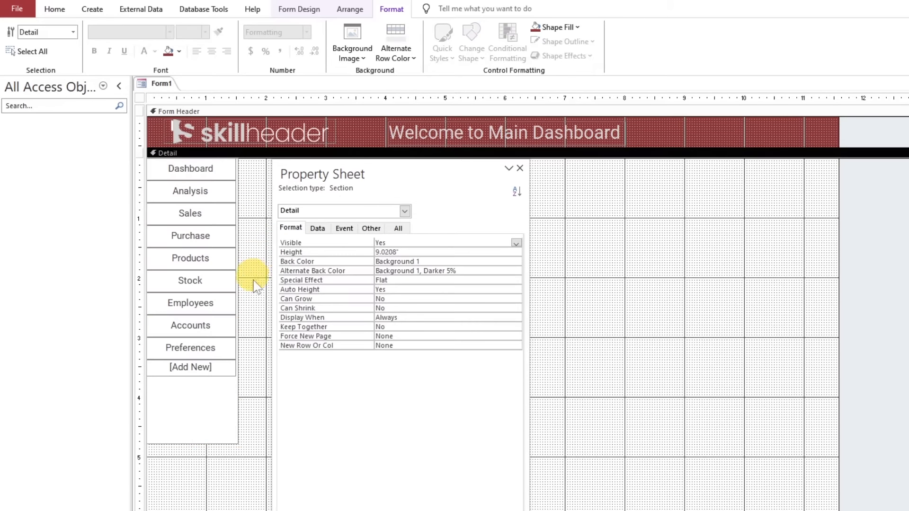
{"action": "left_click_drag", "start_coordinate": [228, 351], "coordinate": [213, 171]}
{"action": "left_click", "coordinate": [299, 229]}
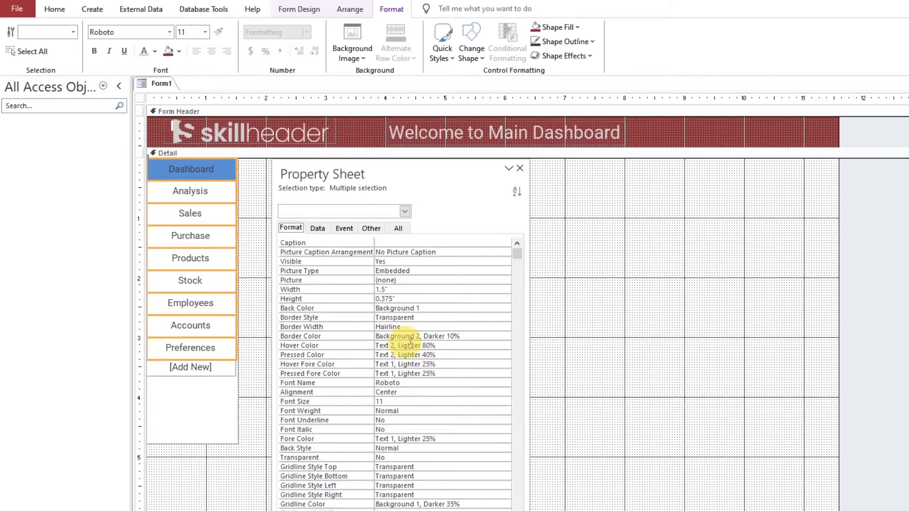
{"action": "left_click", "coordinate": [293, 328]}
{"action": "left_click", "coordinate": [558, 27]}
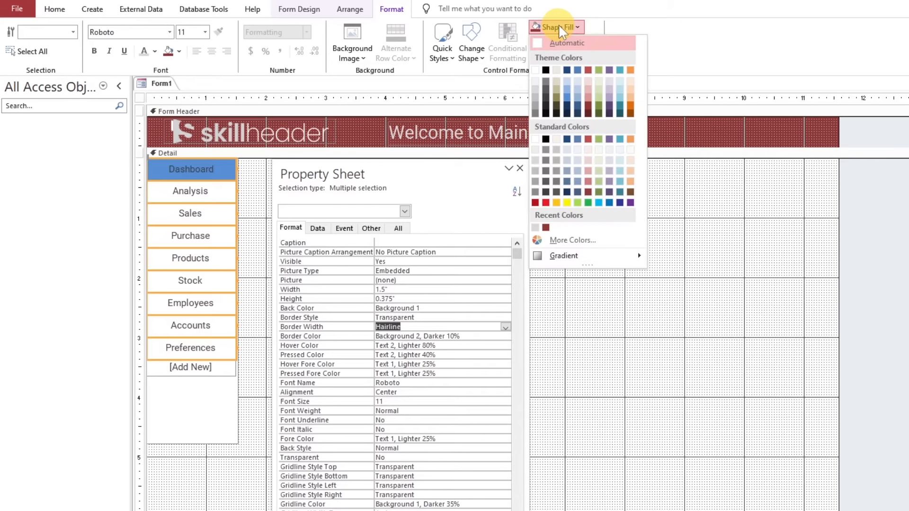
{"action": "left_click", "coordinate": [546, 81]}
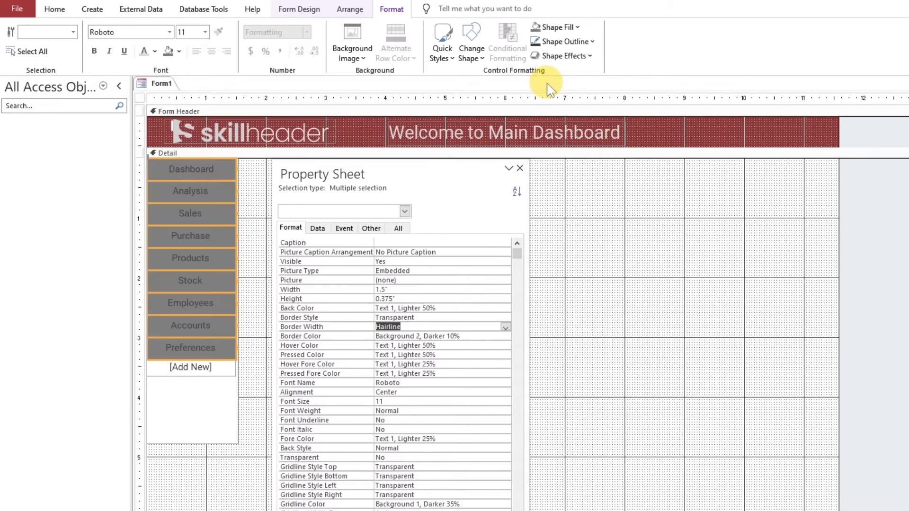
{"action": "left_click", "coordinate": [154, 51]}
{"action": "left_click", "coordinate": [146, 94]}
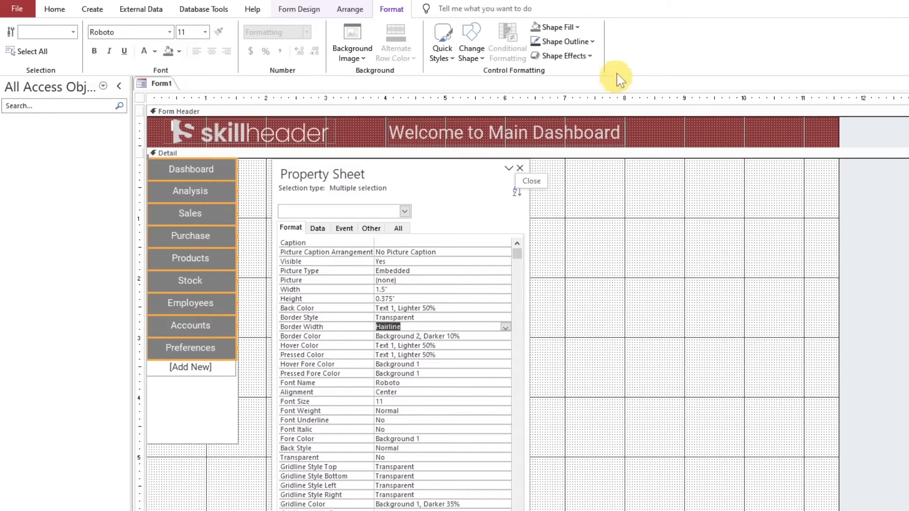
{"action": "left_click", "coordinate": [571, 28]}
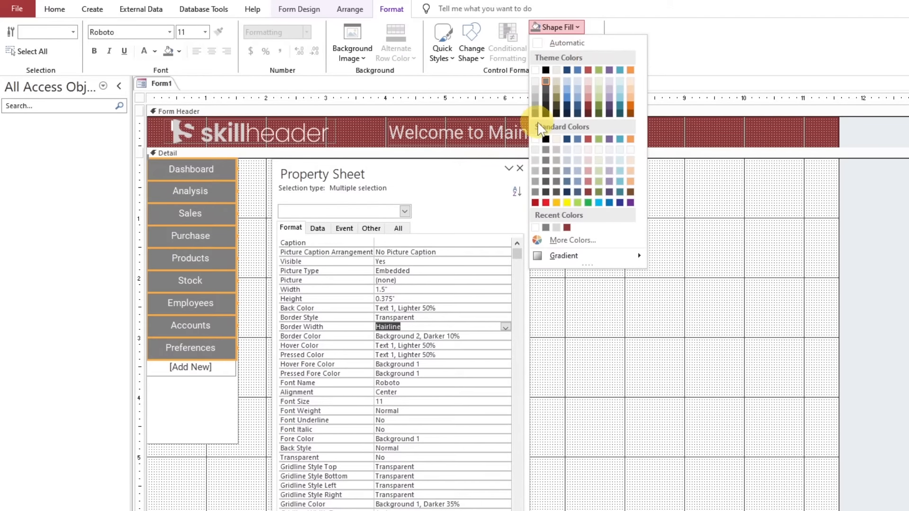
{"action": "left_click", "coordinate": [546, 90]}
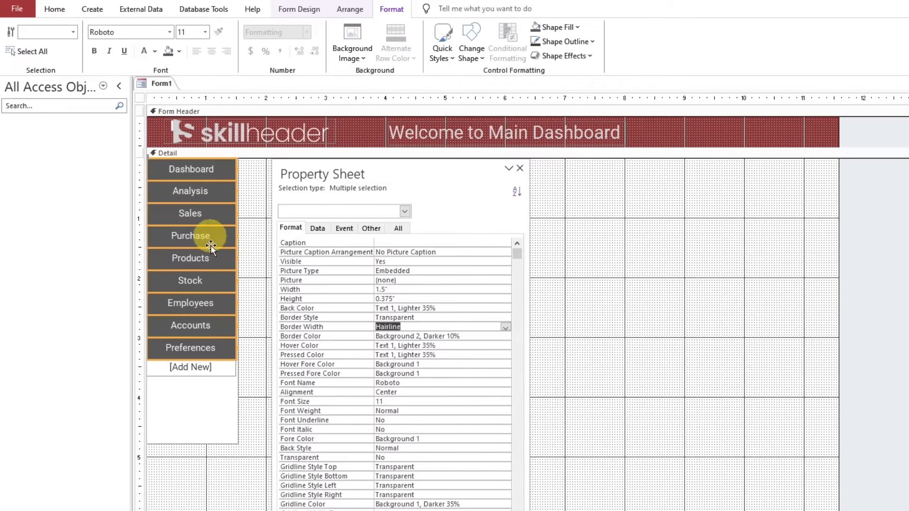
Set the nine buttons' hover color to Text 1 and their pressed color to Accent 2, Darker 25%
{"action": "left_click", "coordinate": [309, 338]}
{"action": "left_click", "coordinate": [313, 345]}
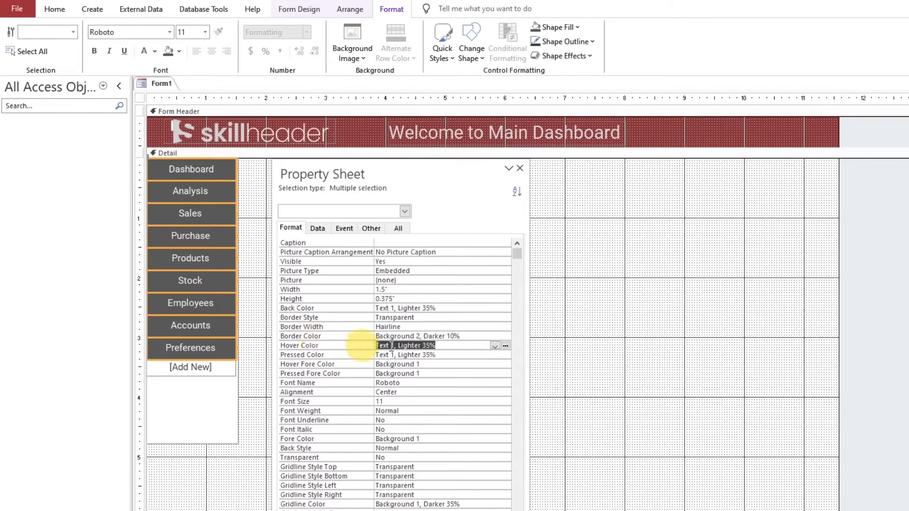
{"action": "left_click", "coordinate": [506, 345]}
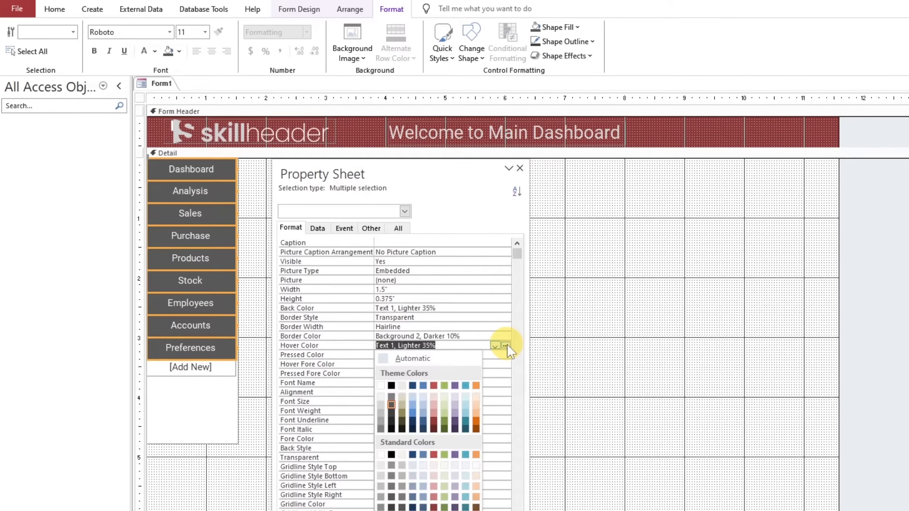
{"action": "left_click", "coordinate": [391, 386]}
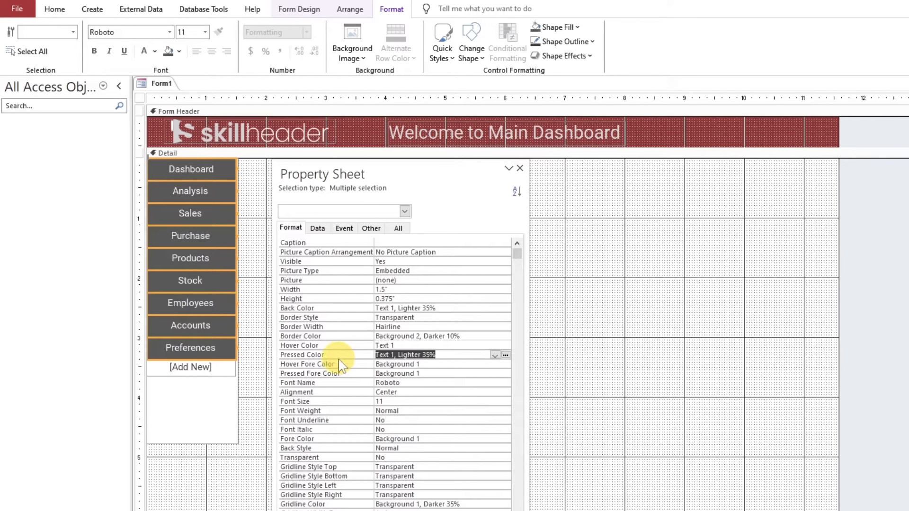
{"action": "left_click", "coordinate": [505, 356]}
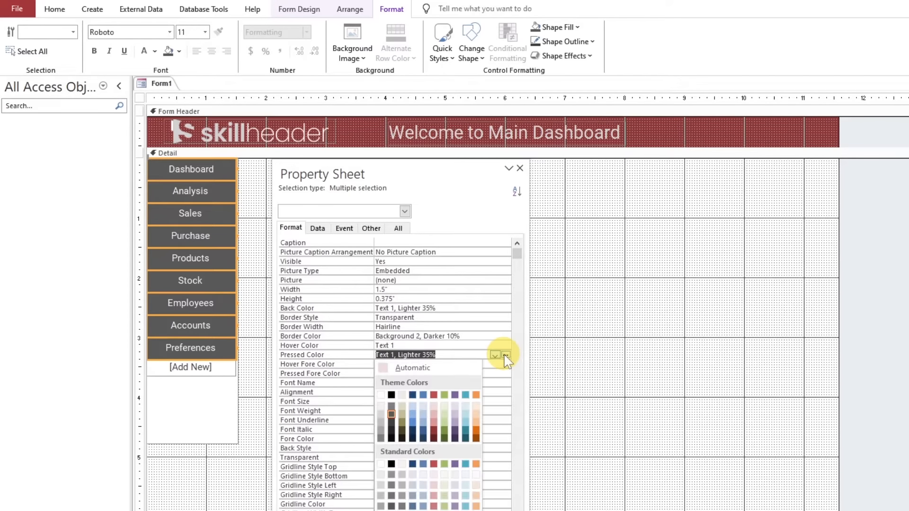
{"action": "left_click", "coordinate": [433, 431]}
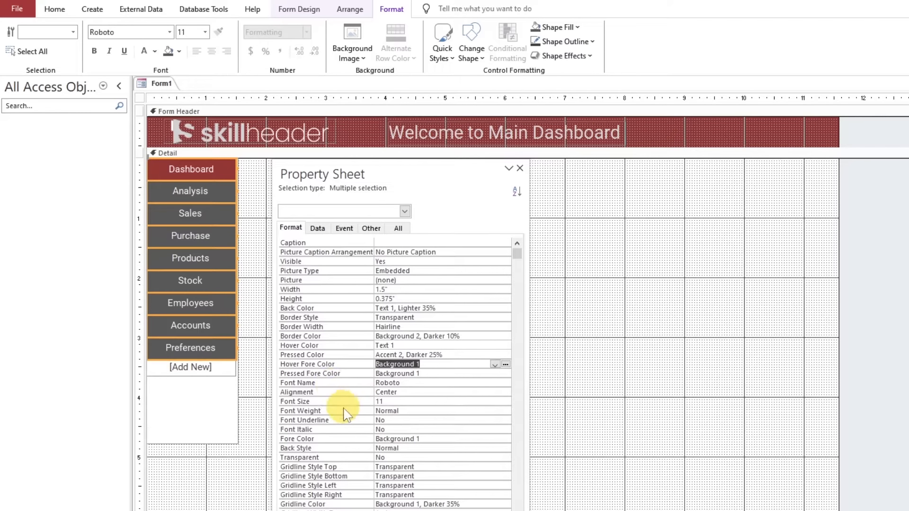
Move the property sheet clear of the subform and save the form as MainDashboard
{"action": "left_click_drag", "start_coordinate": [393, 170], "coordinate": [632, 179]}
{"action": "left_click", "coordinate": [283, 274]}
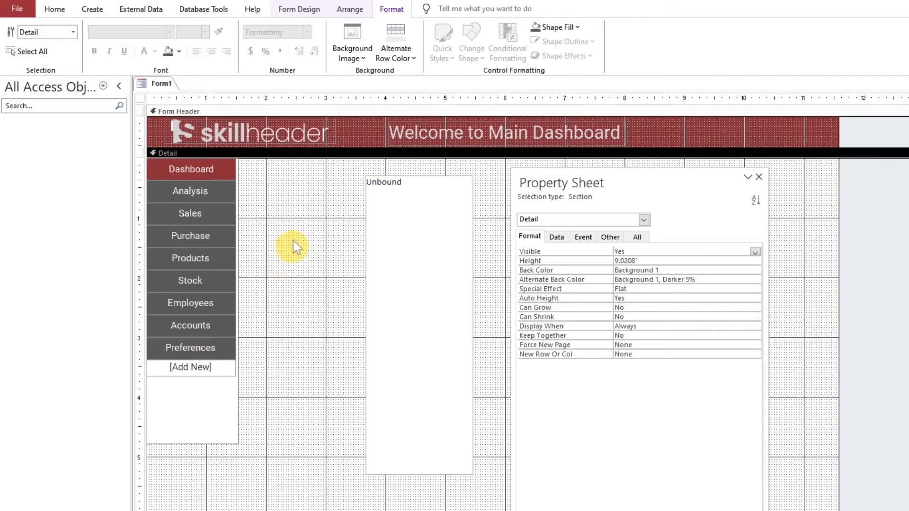
{"action": "key", "text": "ctrl+s"}
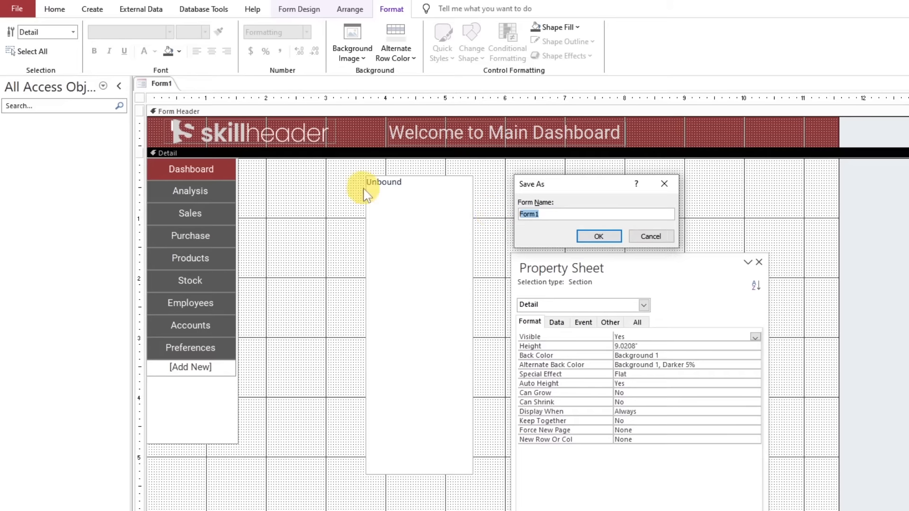
{"action": "type", "text": "MainDashboard"}
{"action": "key", "text": "Return"}
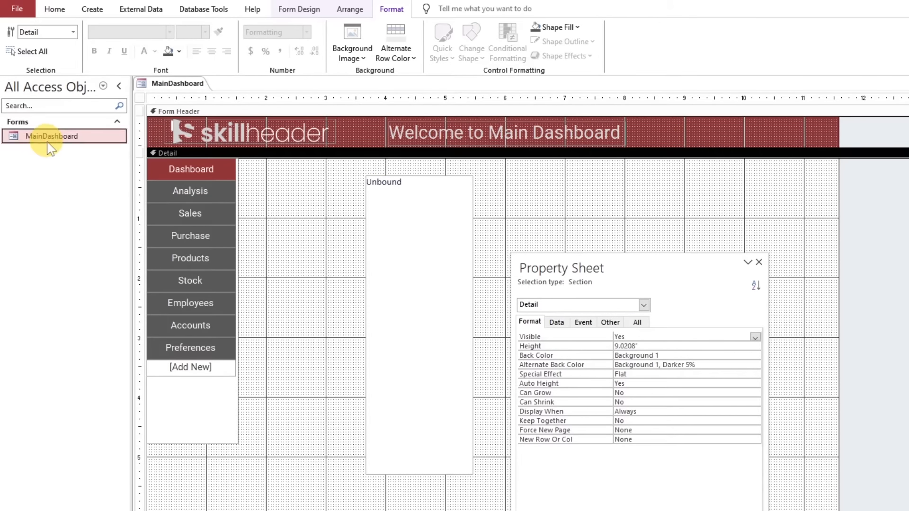
Open MainDashboard in Form view to try the navigation buttons' hover and pressed colours, and return to Design view
{"action": "double_click", "coordinate": [56, 138]}
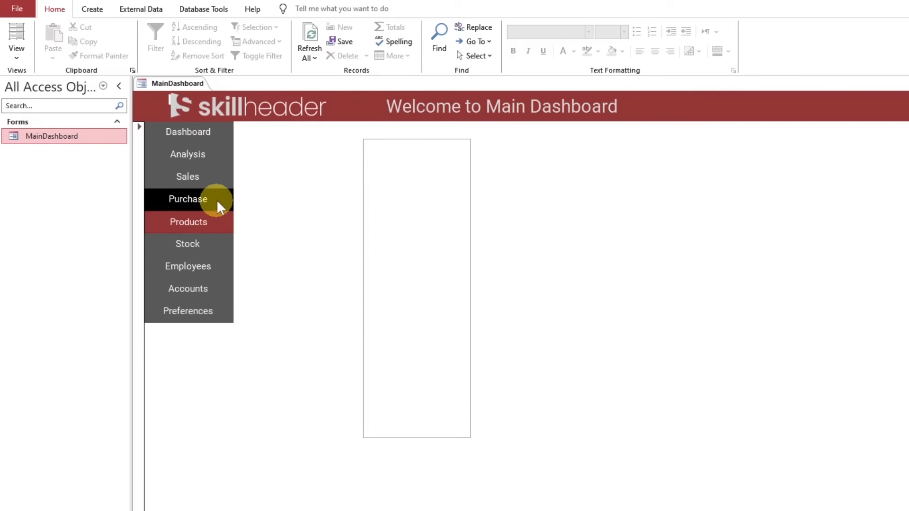
{"action": "left_click", "coordinate": [216, 155]}
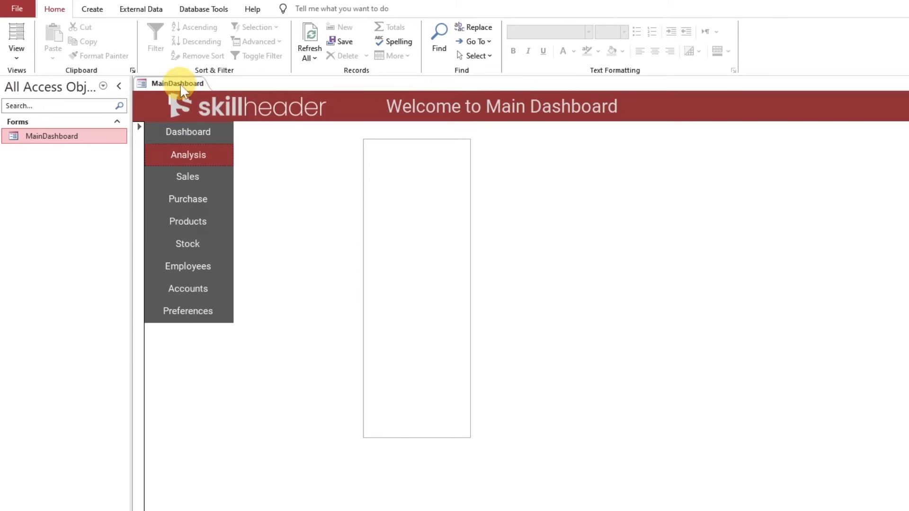
{"action": "right_click", "coordinate": [180, 84]}
{"action": "left_click", "coordinate": [221, 170]}
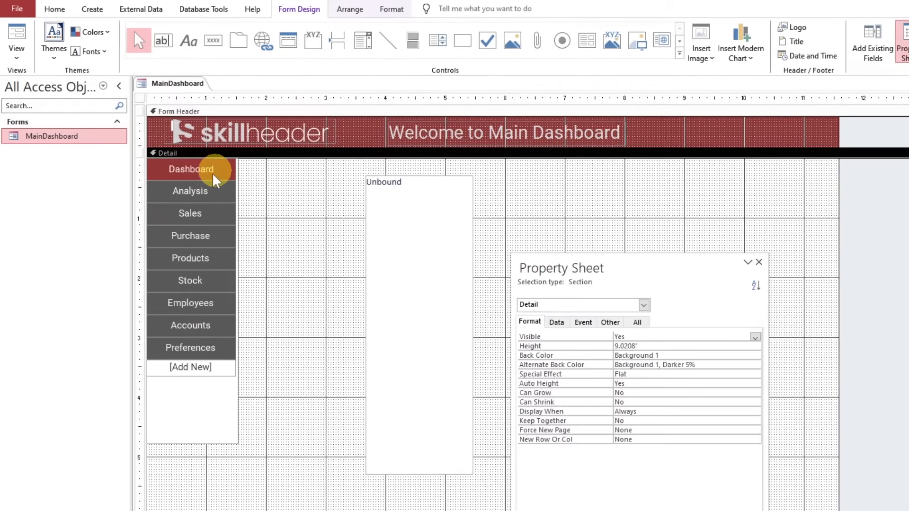
Set the form's Auto Center property to Yes and its Border Style to None
{"action": "left_click", "coordinate": [140, 98]}
{"action": "left_click_drag", "start_coordinate": [555, 272], "coordinate": [326, 136]}
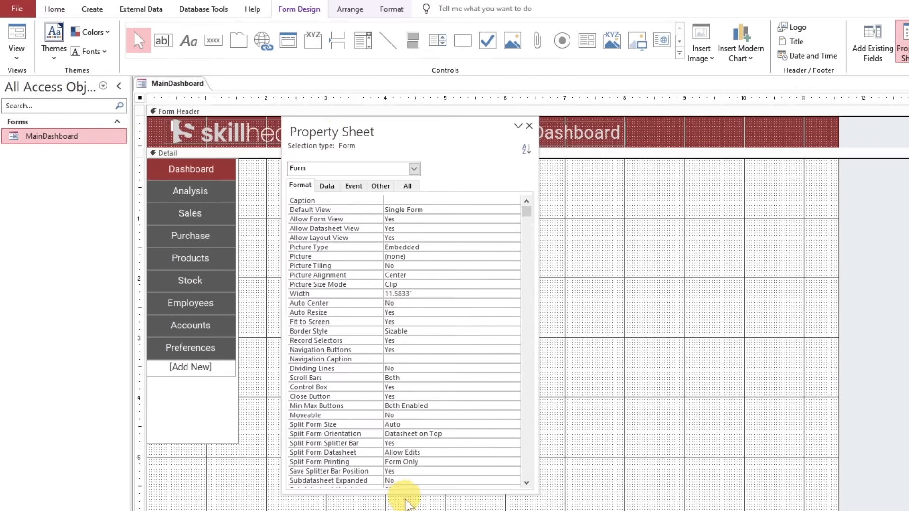
{"action": "left_click_drag", "start_coordinate": [414, 493], "coordinate": [414, 510]}
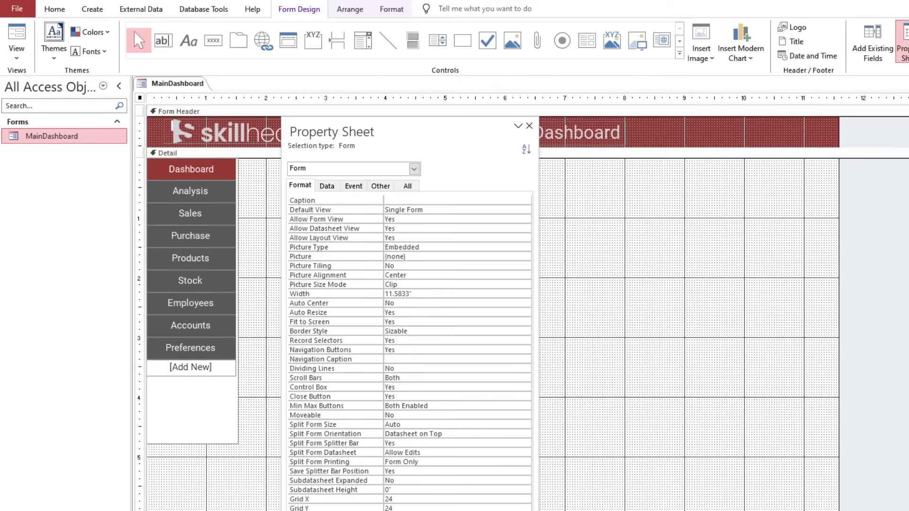
{"action": "left_click", "coordinate": [324, 306]}
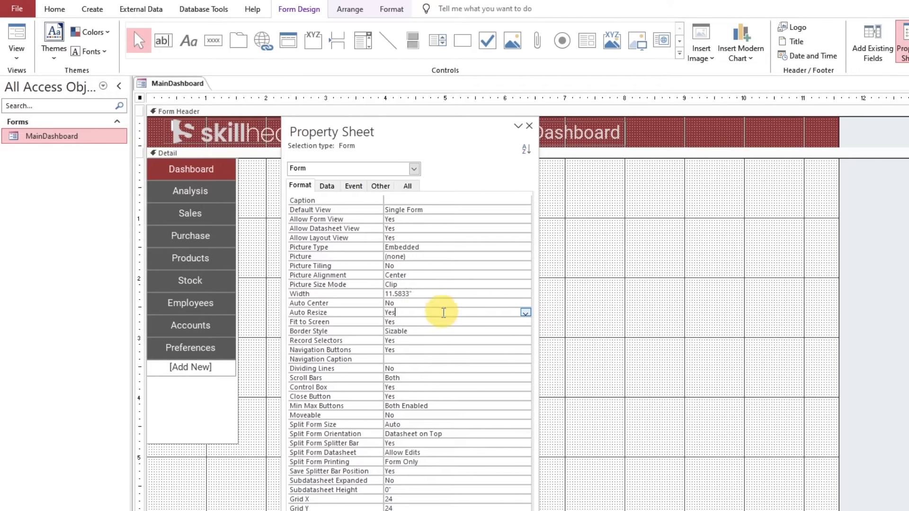
{"action": "left_click", "coordinate": [525, 303]}
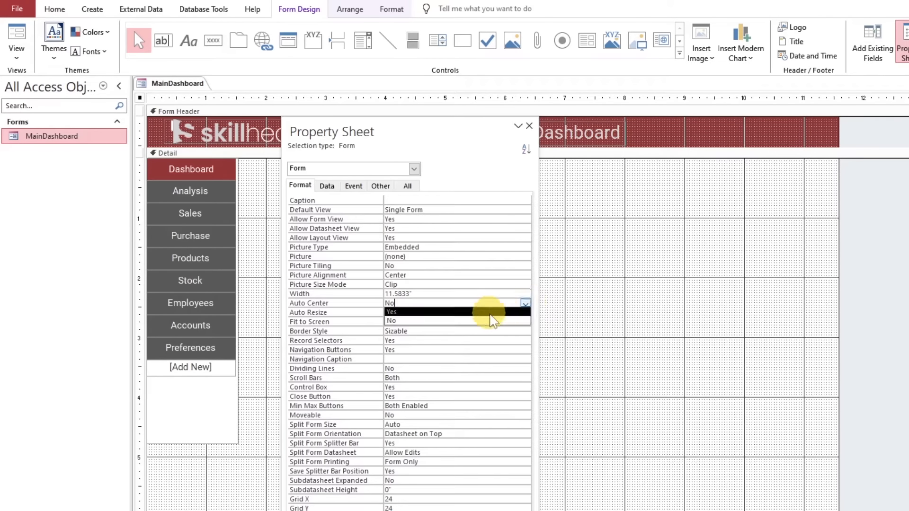
{"action": "left_click", "coordinate": [447, 311]}
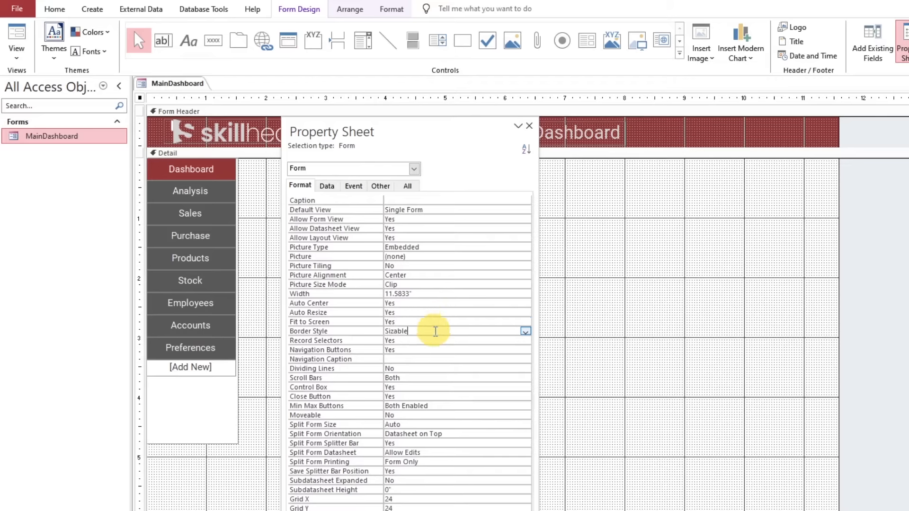
{"action": "left_click", "coordinate": [524, 331]}
{"action": "left_click", "coordinate": [470, 341]}
Set the form's Record Selectors and Navigation Buttons properties to No
{"action": "left_click", "coordinate": [501, 342]}
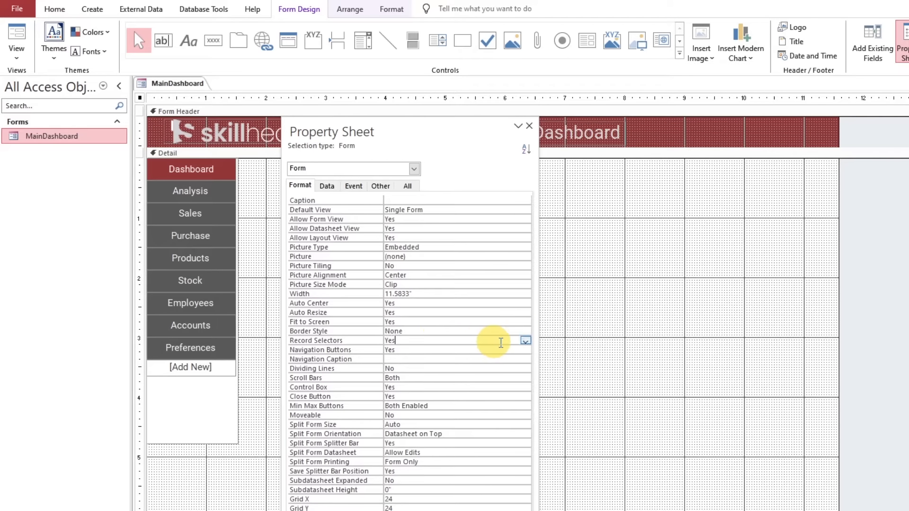
{"action": "left_click", "coordinate": [525, 340]}
{"action": "left_click", "coordinate": [481, 359]}
{"action": "left_click", "coordinate": [526, 350]}
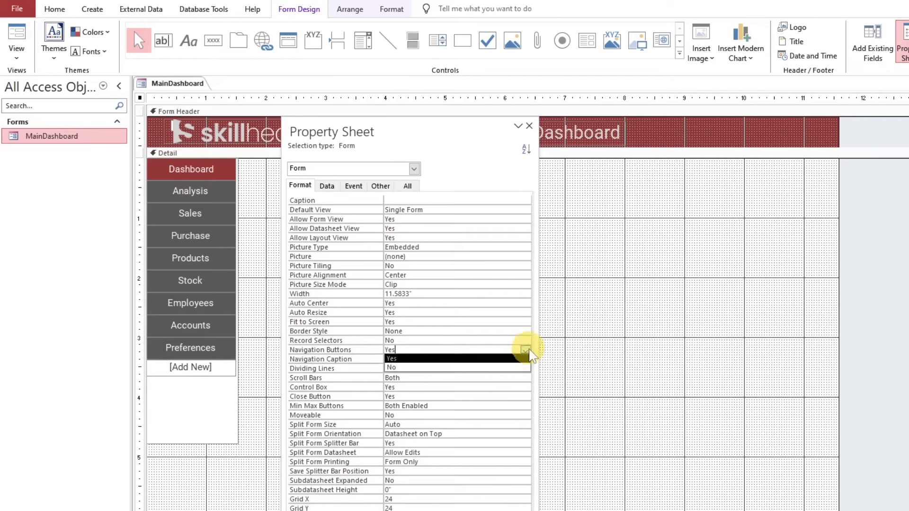
{"action": "left_click", "coordinate": [487, 367]}
Turn off the form's scroll bars, control box, close button and min/max buttons
{"action": "left_click", "coordinate": [525, 378]}
{"action": "left_click", "coordinate": [469, 386]}
{"action": "left_click", "coordinate": [525, 387]}
{"action": "left_click", "coordinate": [525, 389]}
{"action": "left_click", "coordinate": [480, 406]}
{"action": "left_click", "coordinate": [525, 397]}
{"action": "left_click", "coordinate": [525, 397]}
{"action": "left_click", "coordinate": [504, 414]}
{"action": "left_click", "coordinate": [525, 406]}
{"action": "left_click", "coordinate": [497, 415]}
Preview the form in Form view, try its navigation buttons including Purchase, and return to Design view
{"action": "left_click_drag", "start_coordinate": [420, 154], "coordinate": [720, 162]}
{"action": "left_click", "coordinate": [261, 270]}
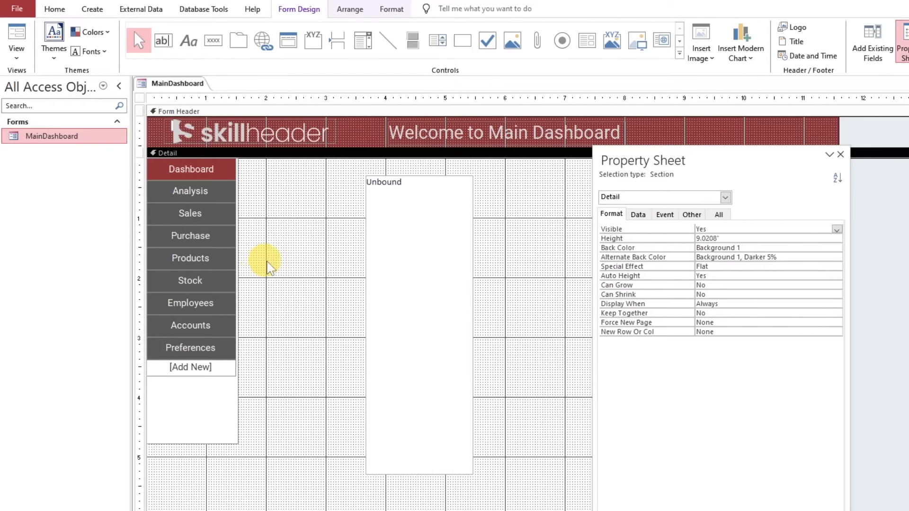
{"action": "left_click", "coordinate": [17, 38]}
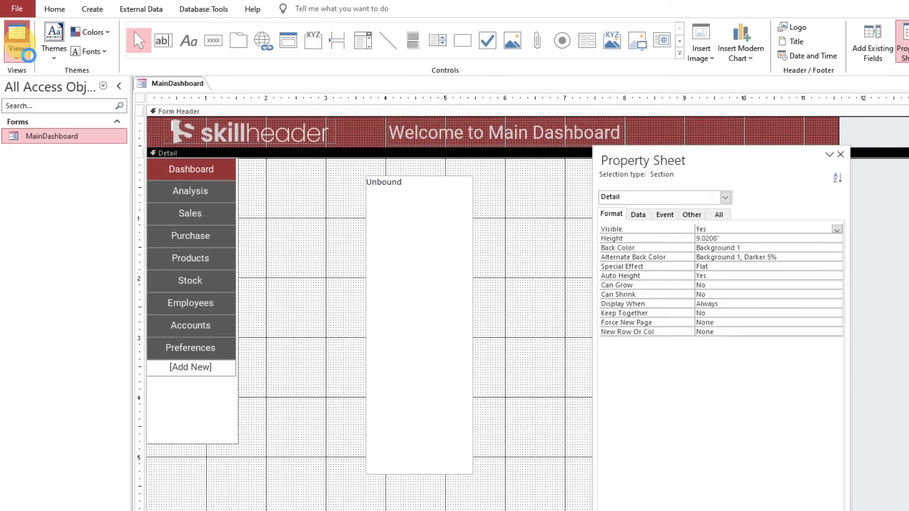
{"action": "left_click", "coordinate": [186, 243]}
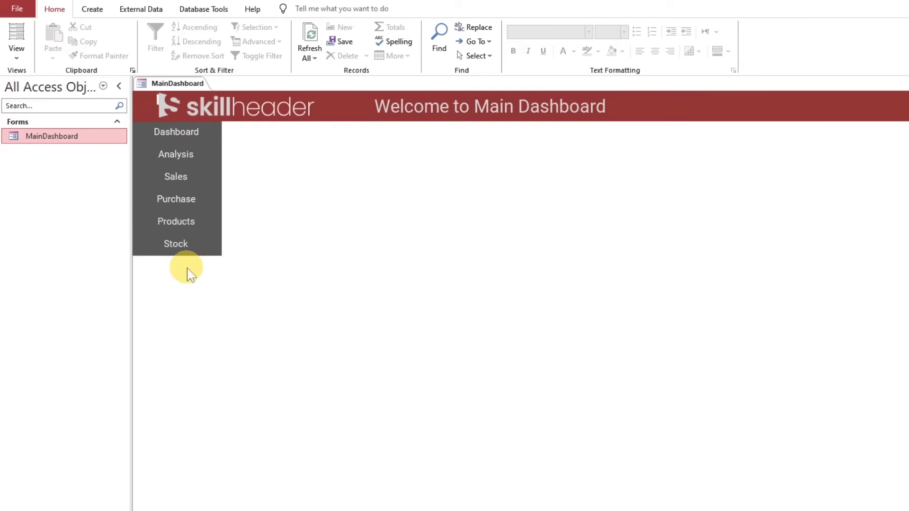
{"action": "left_click", "coordinate": [190, 202]}
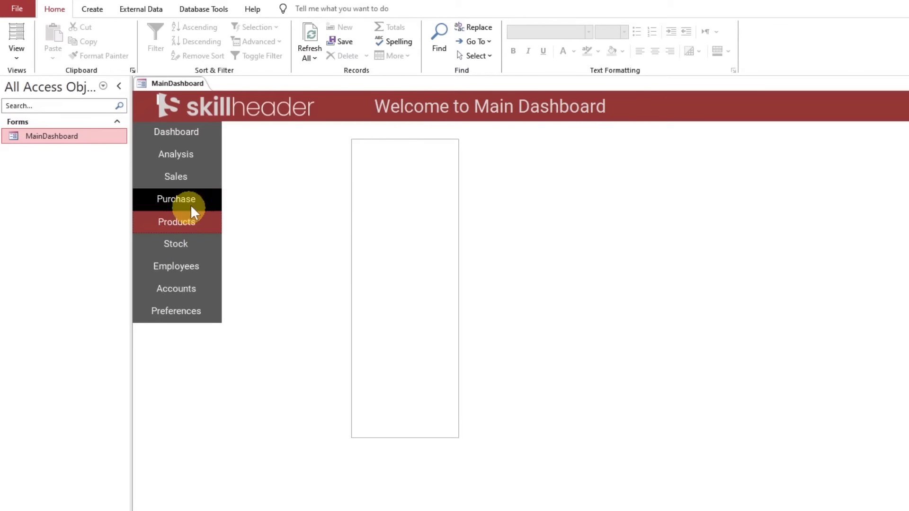
{"action": "right_click", "coordinate": [189, 85]}
{"action": "left_click", "coordinate": [222, 171]}
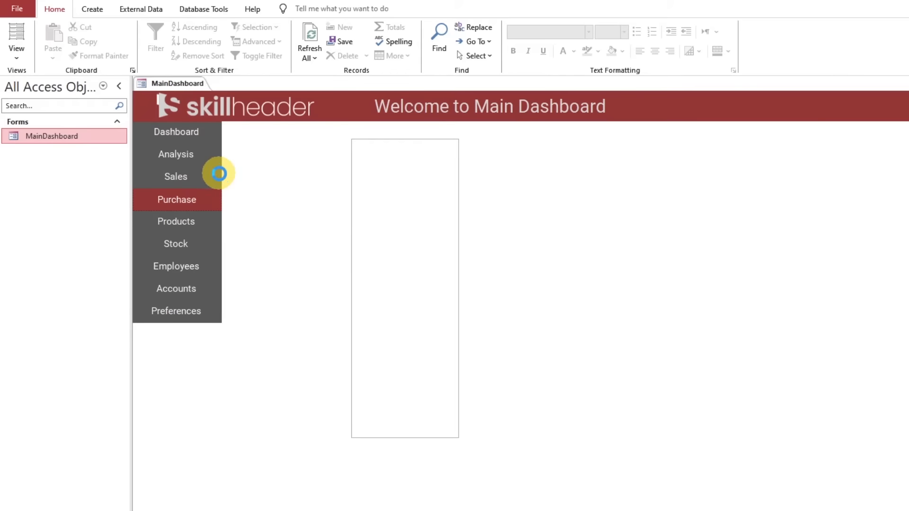
Select the whole navigation control with all its buttons and fill it with Text 1, Lighter 35%
{"action": "left_click", "coordinate": [214, 441]}
{"action": "left_click_drag", "start_coordinate": [225, 474], "coordinate": [217, 270]}
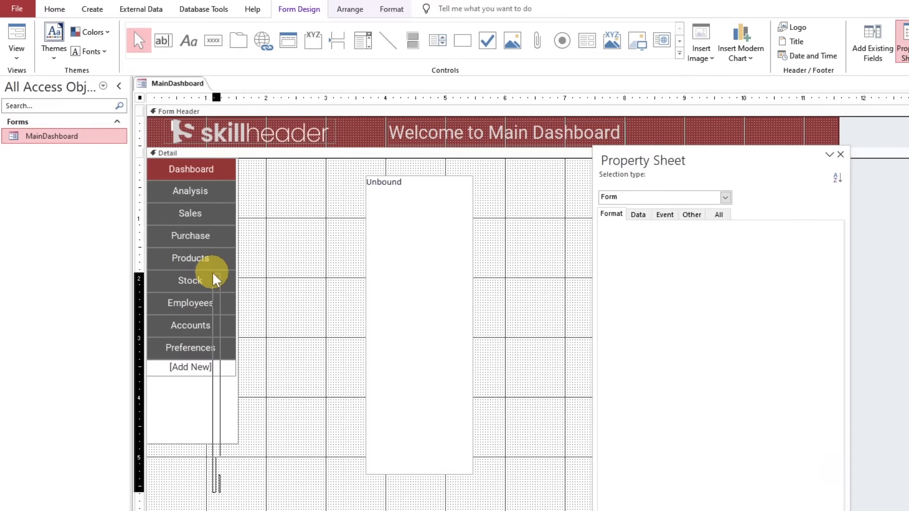
{"action": "left_click_drag", "start_coordinate": [255, 462], "coordinate": [176, 165]}
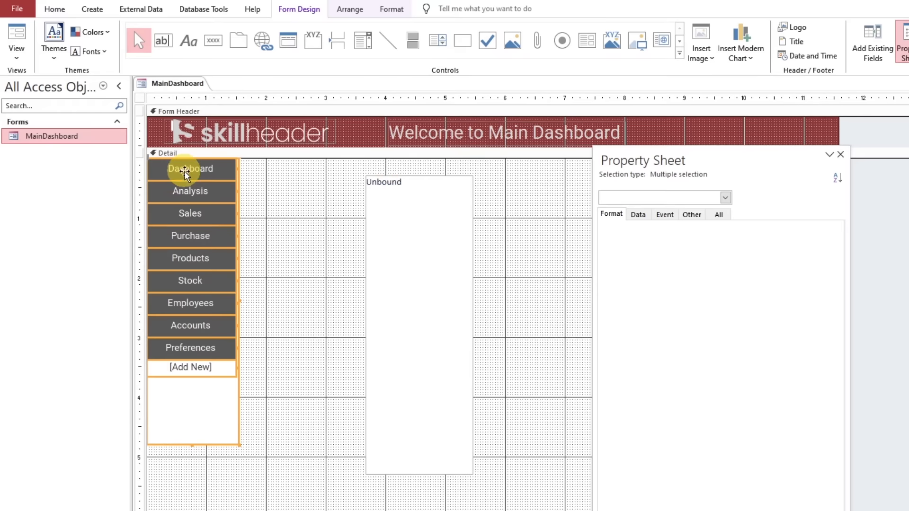
{"action": "left_click", "coordinate": [393, 9]}
{"action": "left_click", "coordinate": [557, 28]}
{"action": "left_click", "coordinate": [547, 83]}
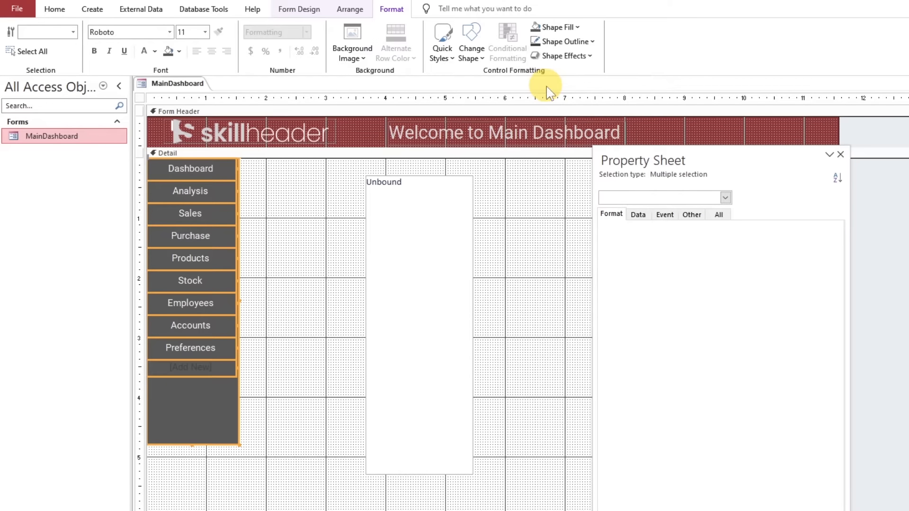
{"action": "left_click", "coordinate": [279, 244]}
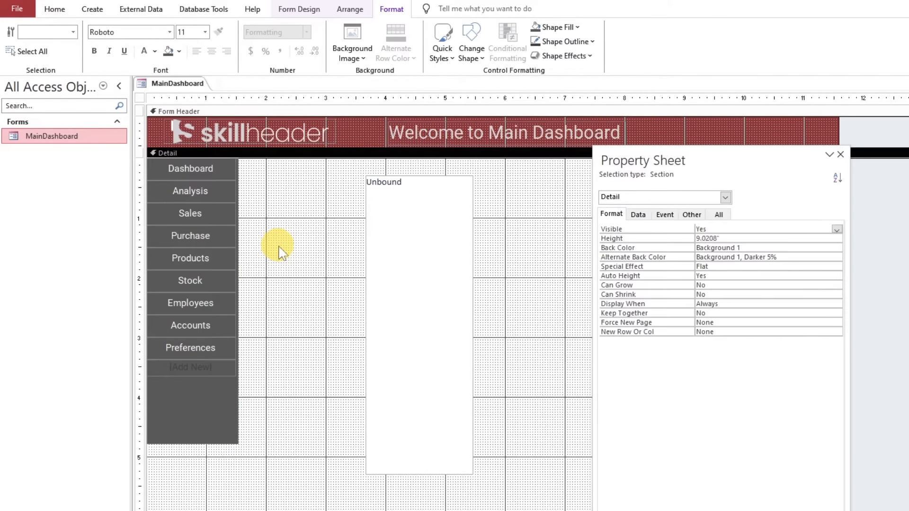
Select all nine navigation buttons from Dashboard to Preferences and set their text Alignment to Left
{"action": "left_click", "coordinate": [199, 169]}
{"action": "left_click", "coordinate": [198, 354], "text": "shift"}
{"action": "left_click", "coordinate": [204, 171]}
{"action": "left_click", "coordinate": [206, 190], "text": "shift"}
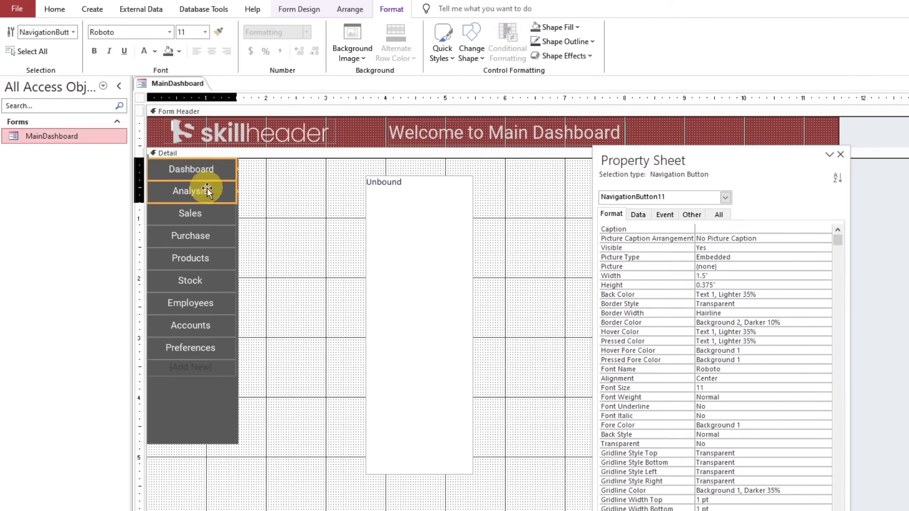
{"action": "left_click", "coordinate": [205, 213], "text": "shift"}
{"action": "left_click", "coordinate": [203, 236], "text": "shift"}
{"action": "left_click", "coordinate": [203, 259], "text": "shift"}
{"action": "left_click", "coordinate": [202, 281], "text": "shift"}
{"action": "left_click", "coordinate": [199, 304], "text": "shift"}
{"action": "left_click", "coordinate": [197, 330], "text": "shift"}
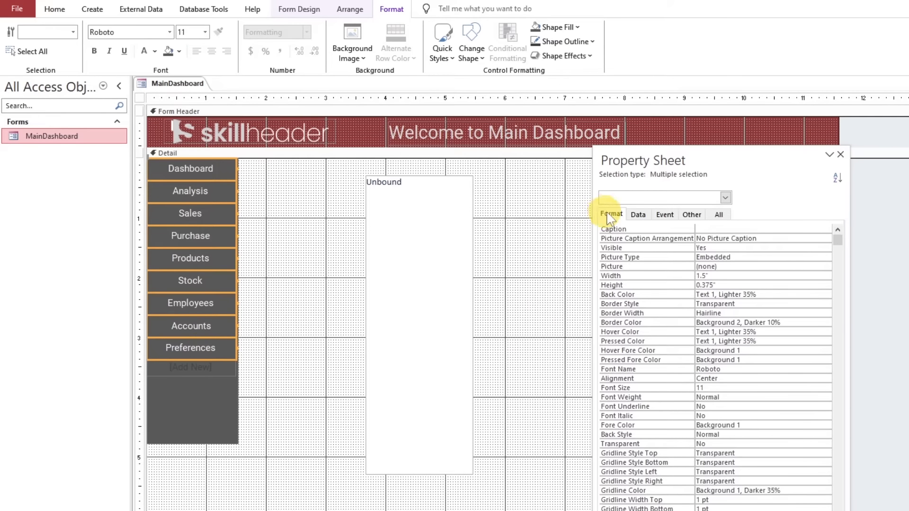
{"action": "left_click_drag", "start_coordinate": [641, 166], "coordinate": [450, 172]}
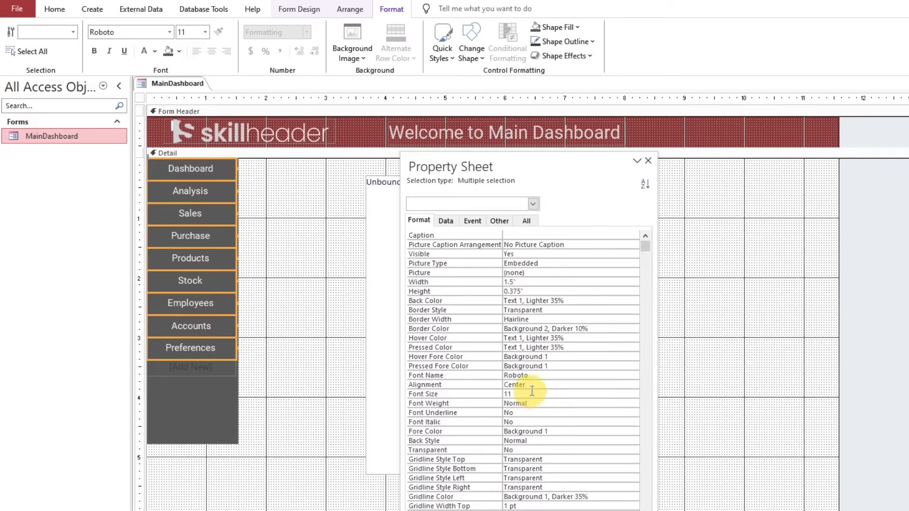
{"action": "left_click", "coordinate": [633, 385]}
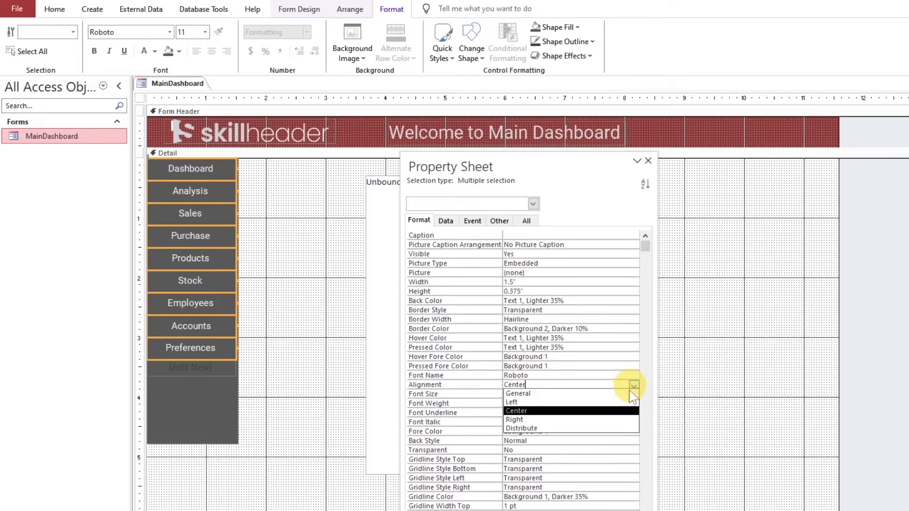
{"action": "left_click", "coordinate": [590, 404]}
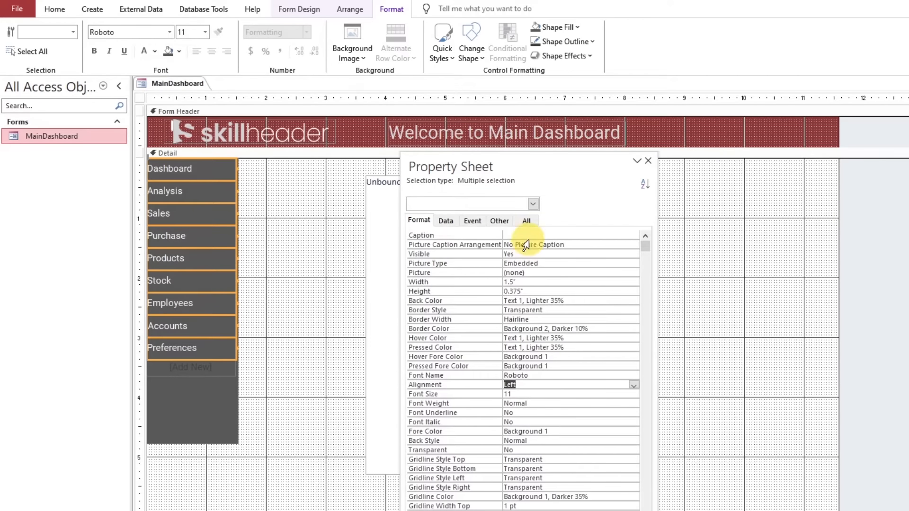
{"action": "left_click", "coordinate": [307, 284]}
Give the Dashboard button the Dashboard 24 White picture from the BizDB Icons folder and set its Picture Caption Arrangement to General
{"action": "left_click", "coordinate": [193, 171]}
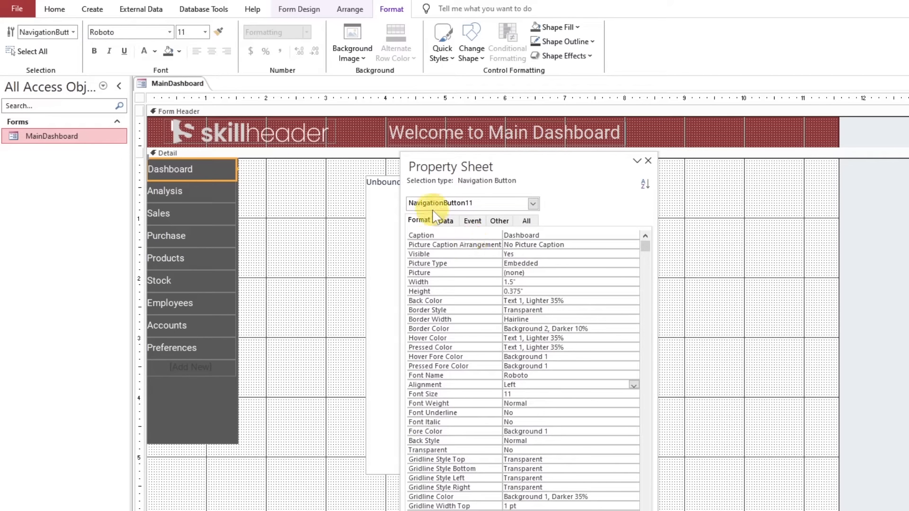
{"action": "left_click", "coordinate": [428, 254]}
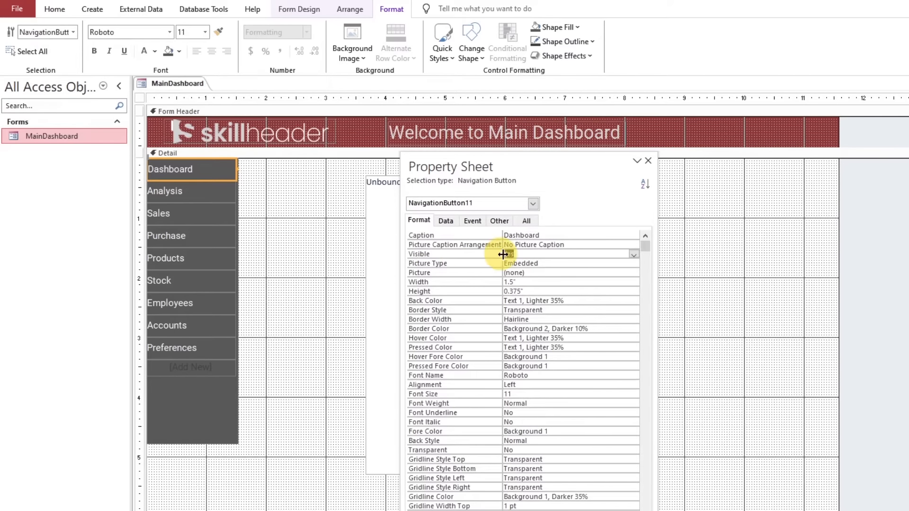
{"action": "left_click", "coordinate": [634, 273]}
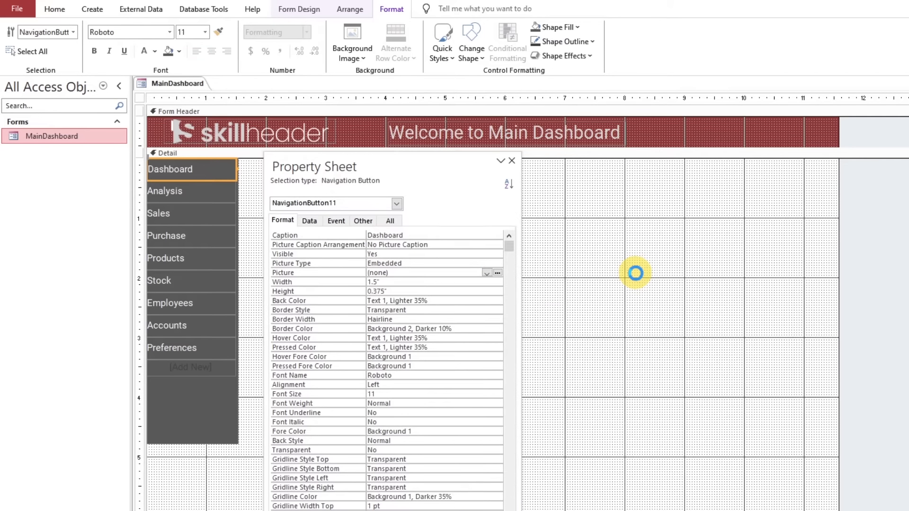
{"action": "left_click", "coordinate": [733, 225]}
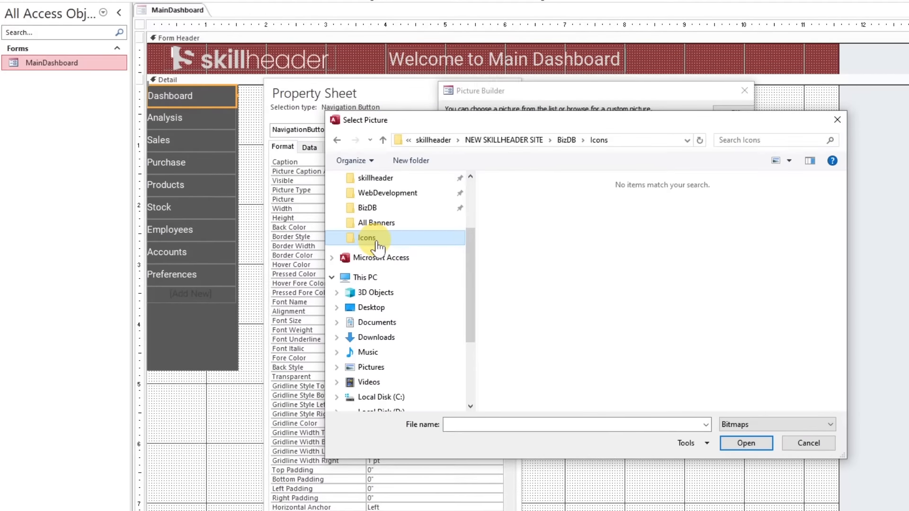
{"action": "left_click", "coordinate": [758, 427]}
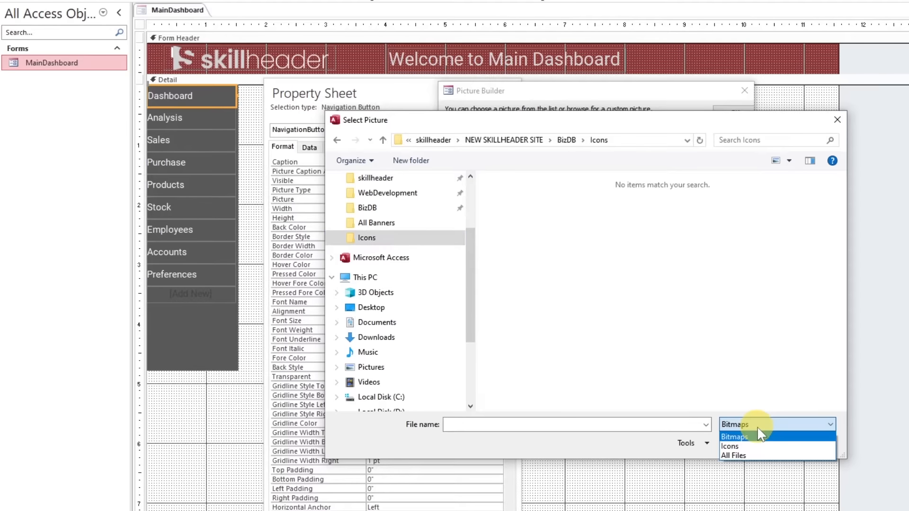
{"action": "left_click", "coordinate": [746, 454]}
{"action": "left_click", "coordinate": [659, 325]}
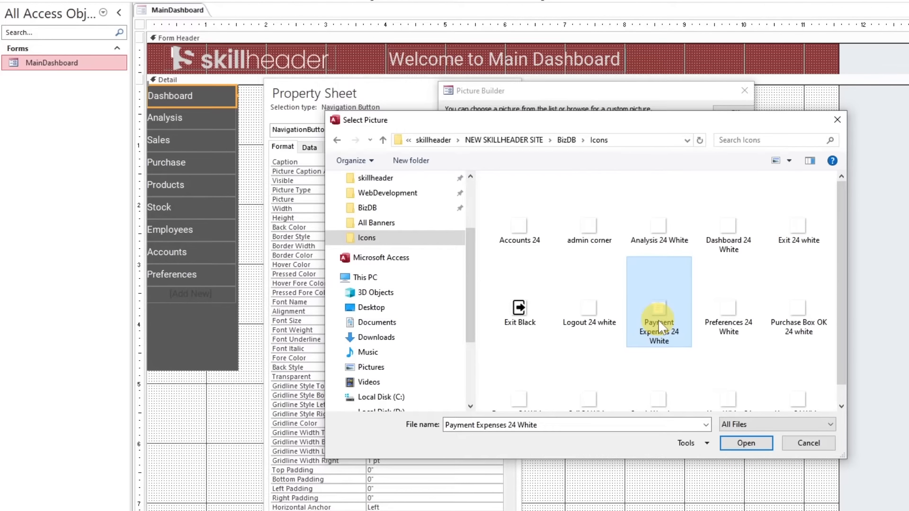
{"action": "left_click", "coordinate": [592, 306]}
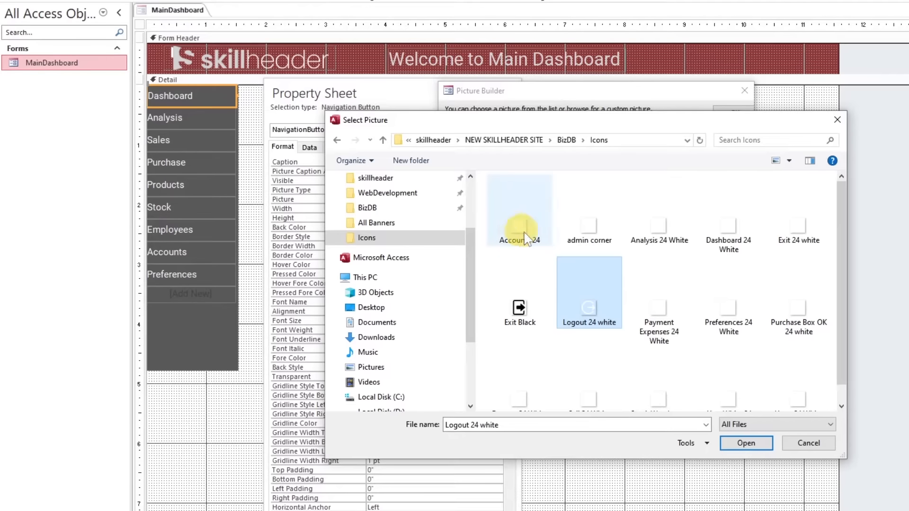
{"action": "double_click", "coordinate": [729, 232]}
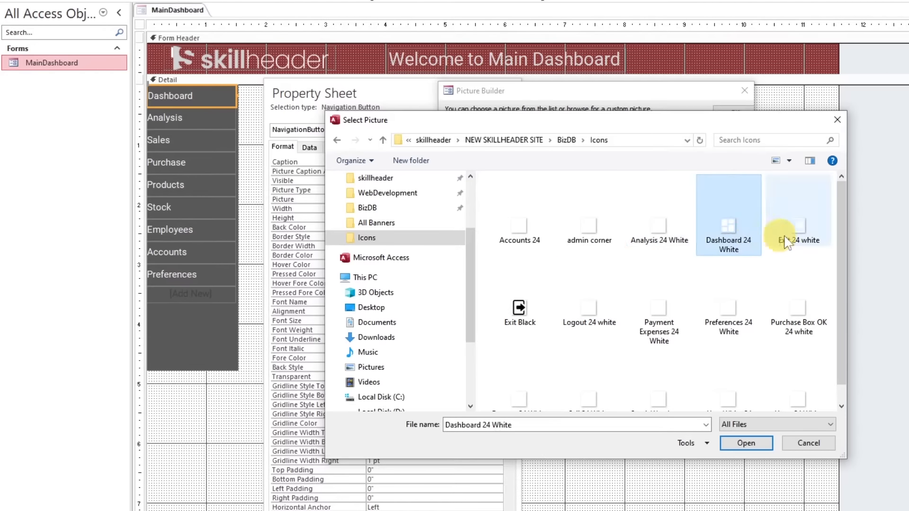
{"action": "left_click", "coordinate": [734, 113]}
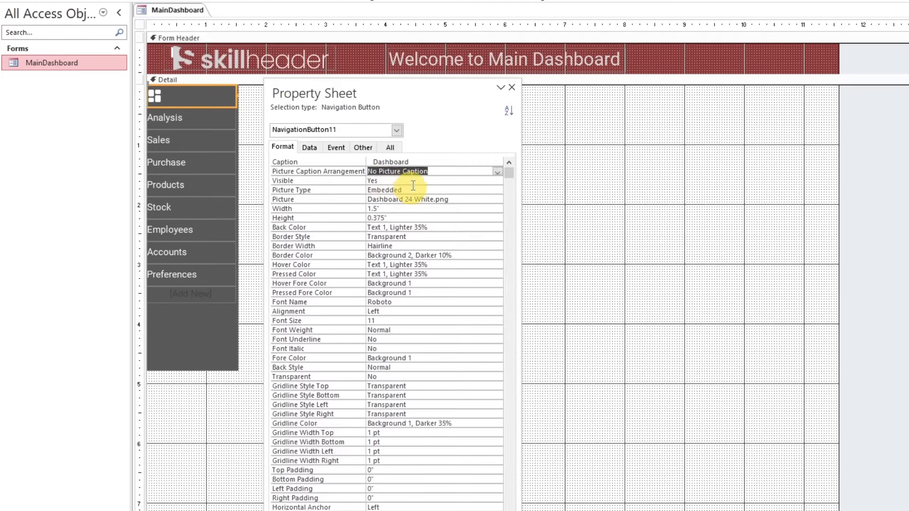
{"action": "left_click", "coordinate": [498, 171]}
{"action": "left_click", "coordinate": [468, 189]}
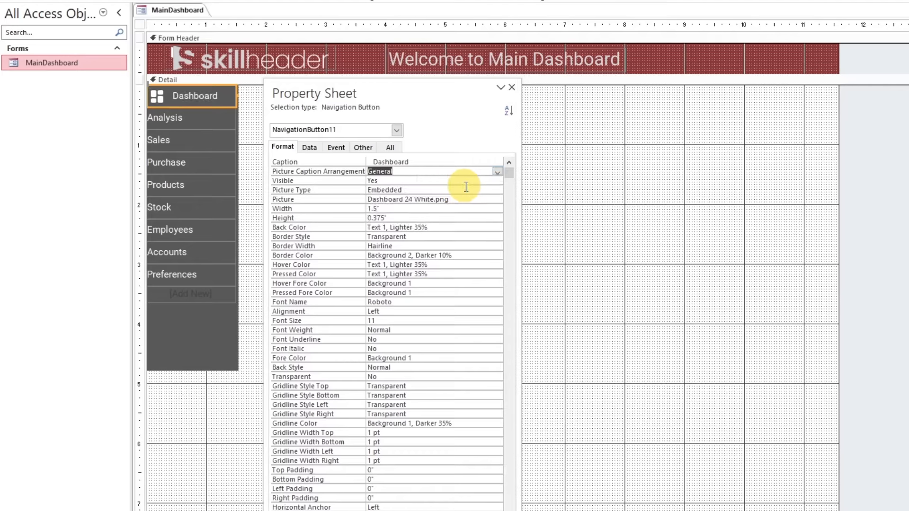
Give the Analysis button the Analysis 24 White picture from the Icons folder and set its Picture Caption Arrangement to General
{"action": "left_click", "coordinate": [196, 123]}
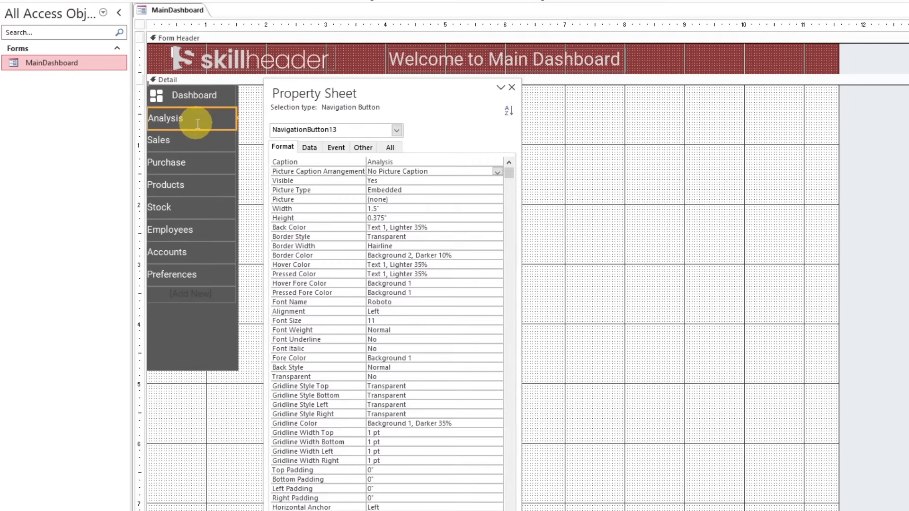
{"action": "left_click", "coordinate": [393, 198]}
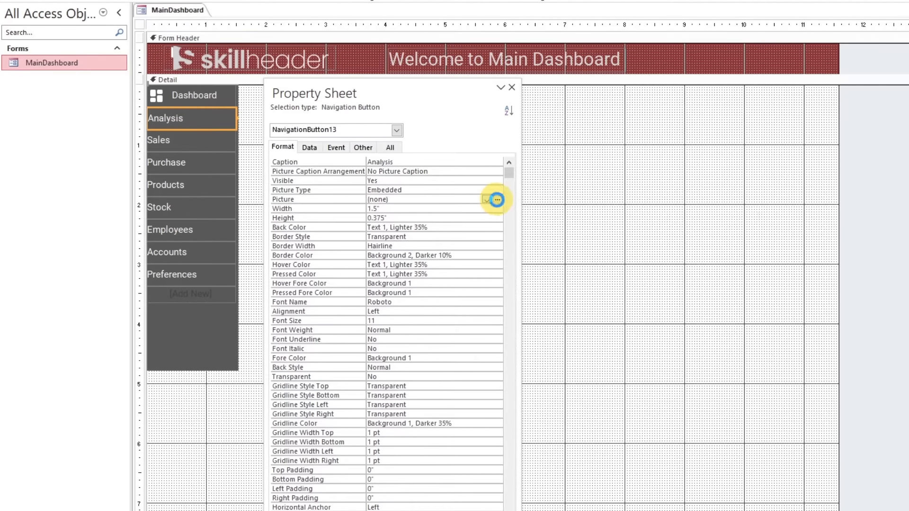
{"action": "left_click", "coordinate": [497, 199]}
{"action": "left_click", "coordinate": [738, 152]}
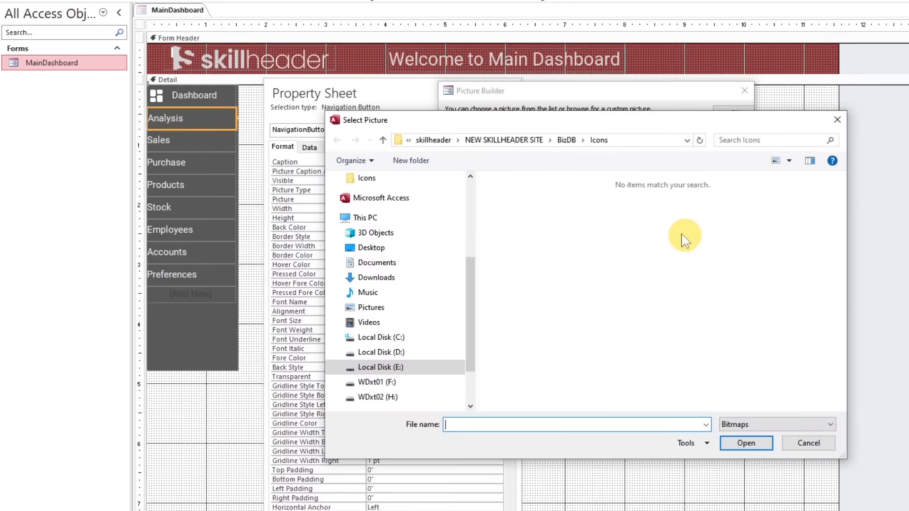
{"action": "left_click", "coordinate": [754, 425]}
{"action": "left_click", "coordinate": [729, 399]}
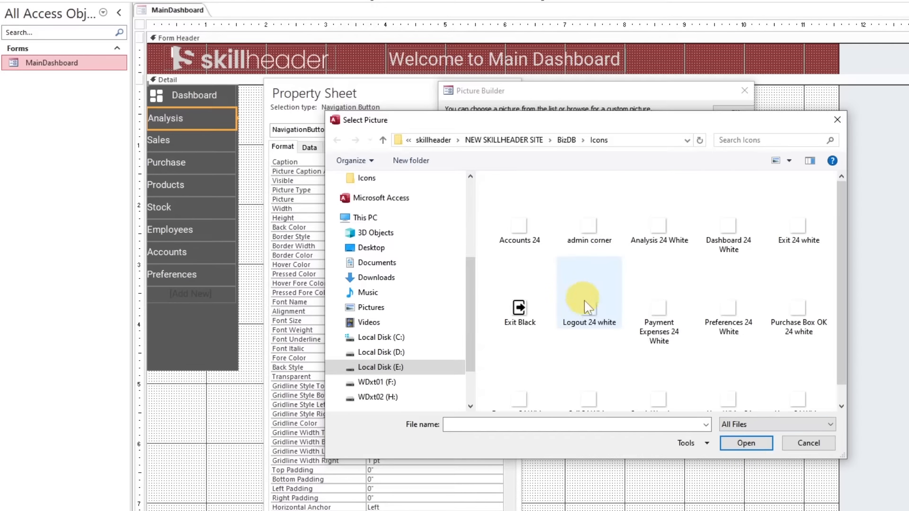
{"action": "left_click", "coordinate": [728, 324]}
{"action": "left_click", "coordinate": [777, 332]}
{"action": "left_click", "coordinate": [661, 341]}
{"action": "left_click", "coordinate": [589, 327]}
{"action": "left_click", "coordinate": [588, 244]}
{"action": "left_click", "coordinate": [654, 236]}
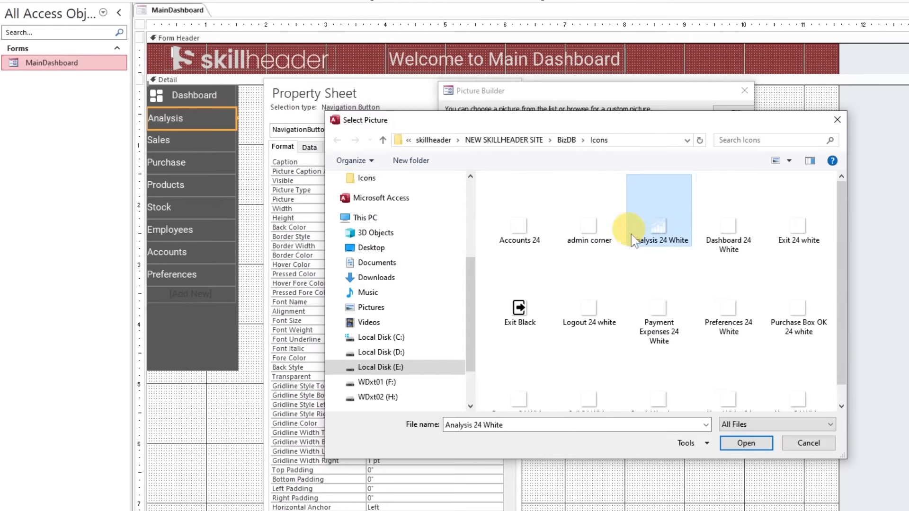
{"action": "double_click", "coordinate": [666, 231]}
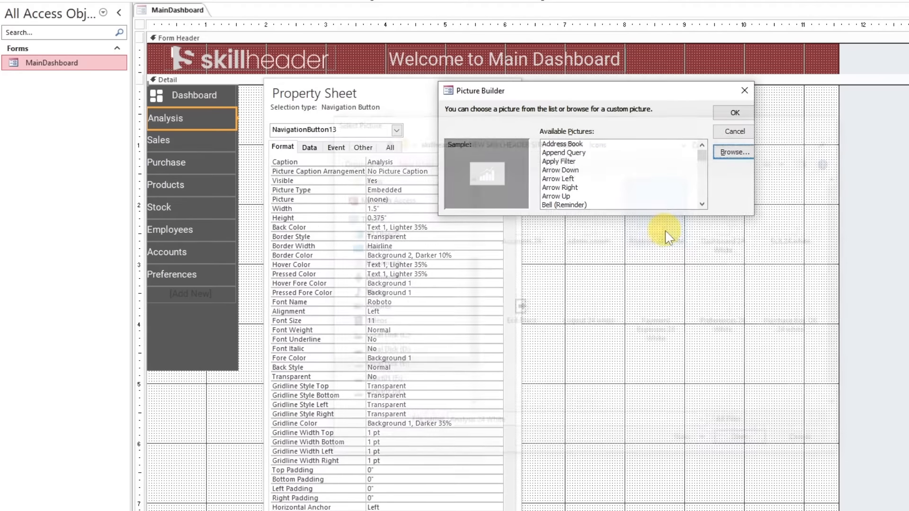
{"action": "left_click", "coordinate": [735, 113]}
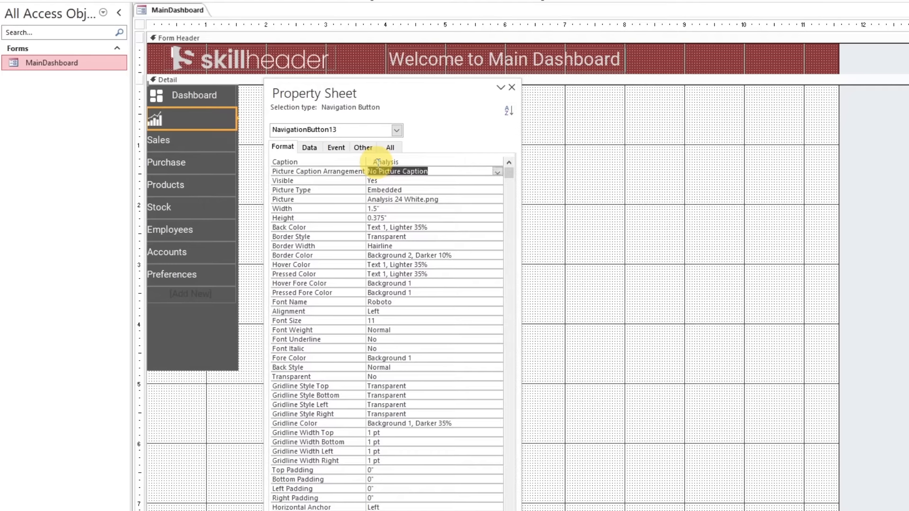
{"action": "left_click", "coordinate": [497, 172]}
{"action": "left_click", "coordinate": [447, 190]}
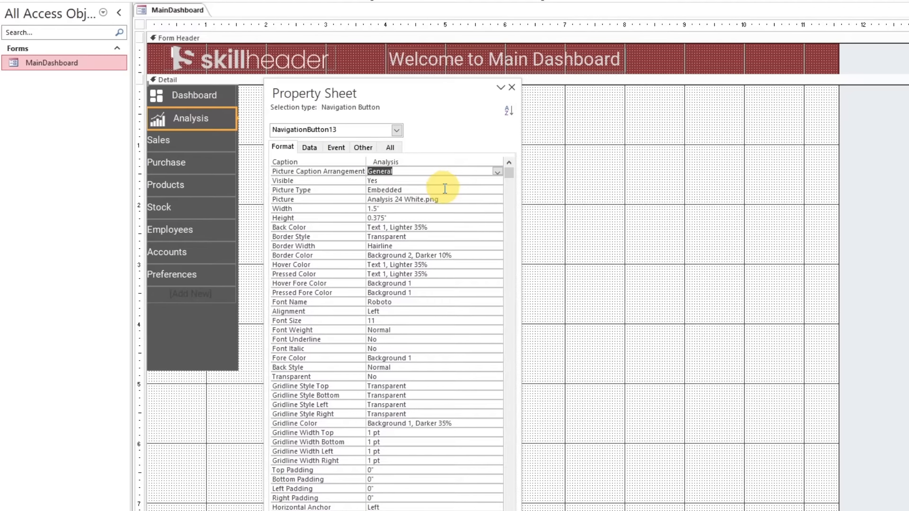
Set the Sales button's picture to Sell 24 White from the Icons folder
{"action": "left_click", "coordinate": [179, 141]}
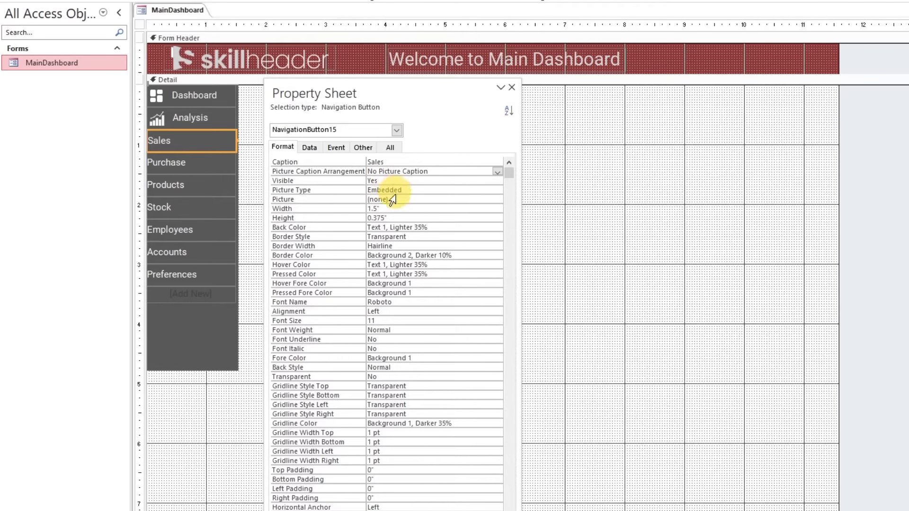
{"action": "left_click", "coordinate": [484, 201]}
{"action": "left_click", "coordinate": [496, 201]}
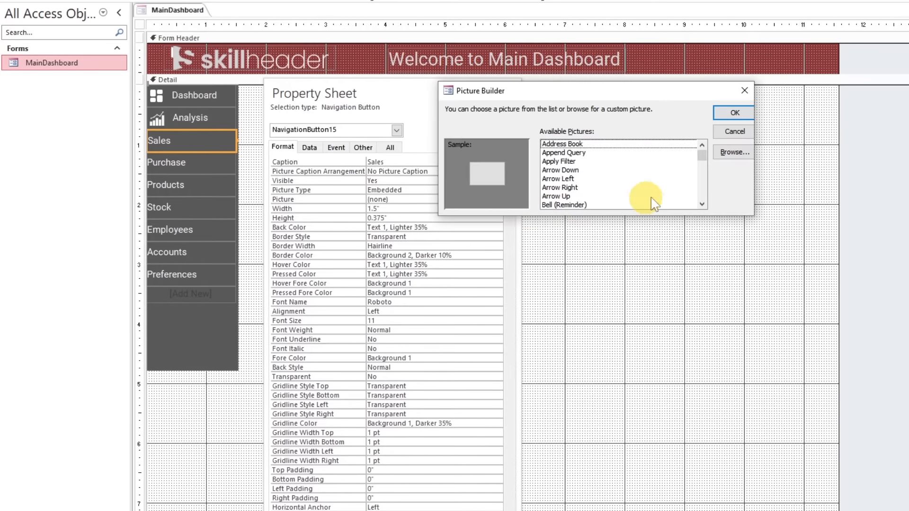
{"action": "left_click", "coordinate": [734, 152]}
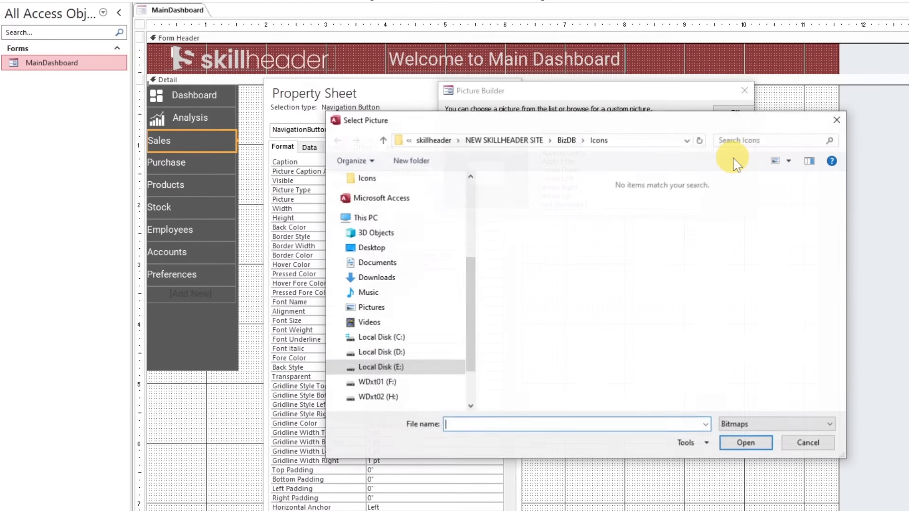
{"action": "left_click", "coordinate": [754, 424]}
{"action": "left_click", "coordinate": [750, 458]}
{"action": "left_click", "coordinate": [587, 234]}
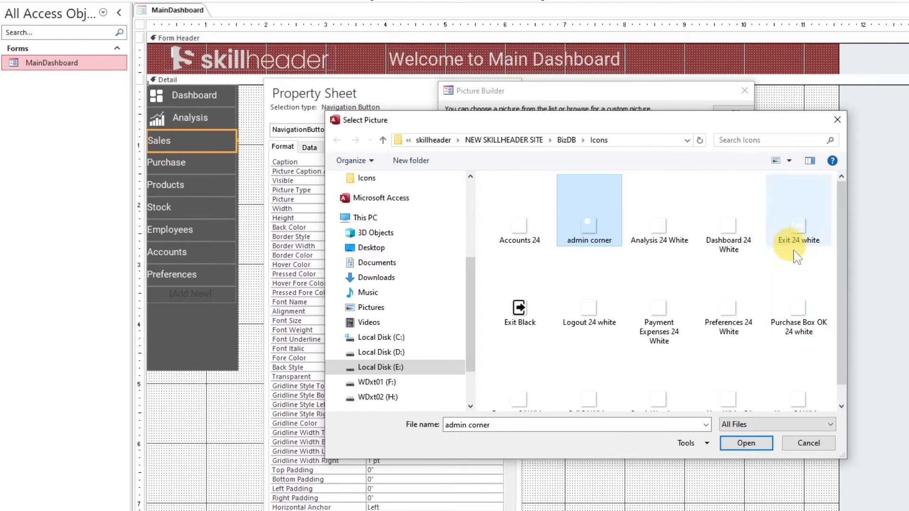
{"action": "left_click", "coordinate": [539, 399]}
{"action": "double_click", "coordinate": [586, 385]}
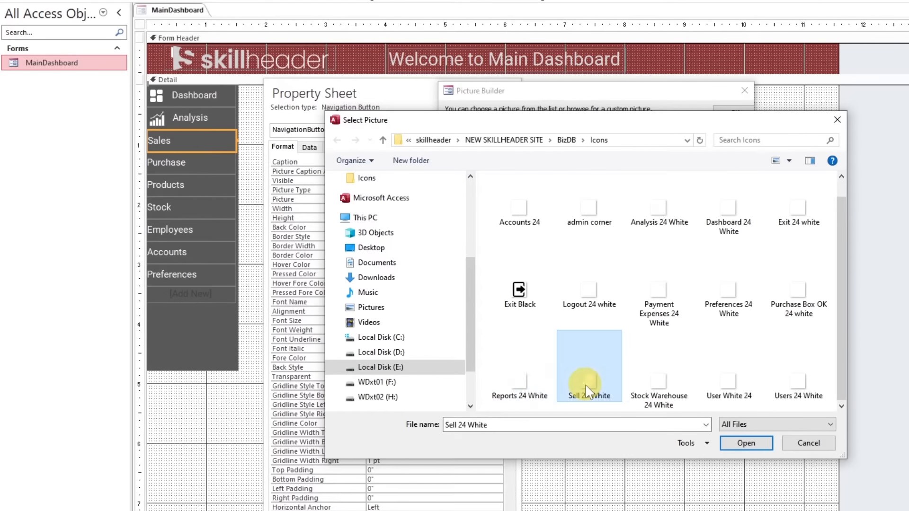
{"action": "left_click", "coordinate": [737, 116]}
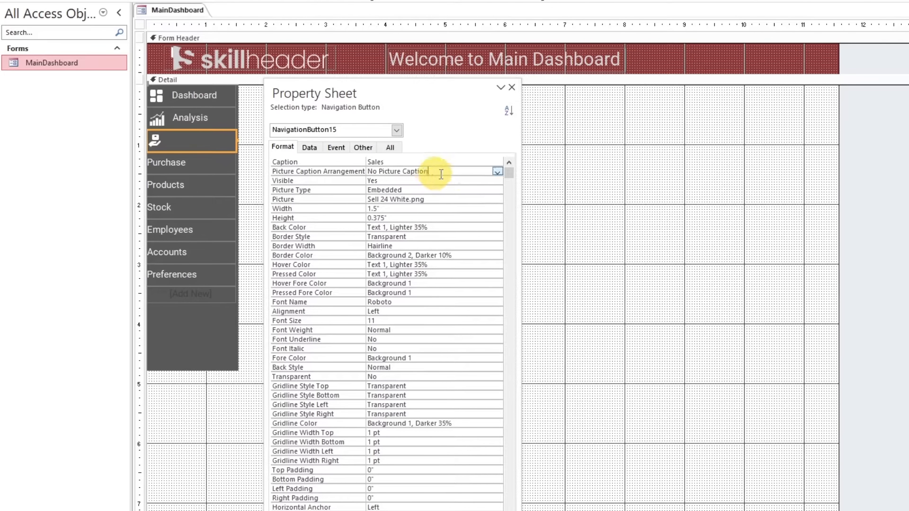
Set the Sales button's Picture Caption Arrangement to General and indent its caption with leading spaces
{"action": "left_click", "coordinate": [498, 172]}
{"action": "left_click", "coordinate": [480, 182]}
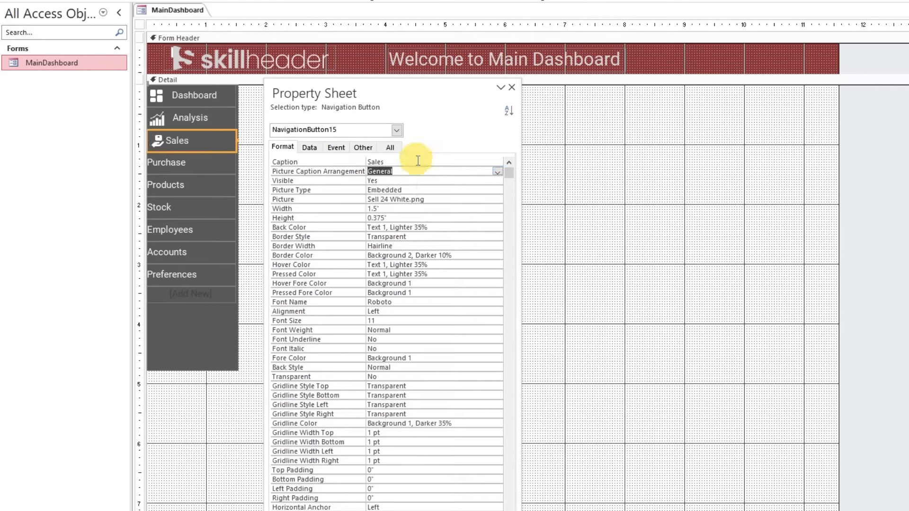
{"action": "key", "text": "Return"}
Set the Purchase button's picture to Purchase Box OK 24 white from the Icons folder
{"action": "left_click", "coordinate": [212, 167]}
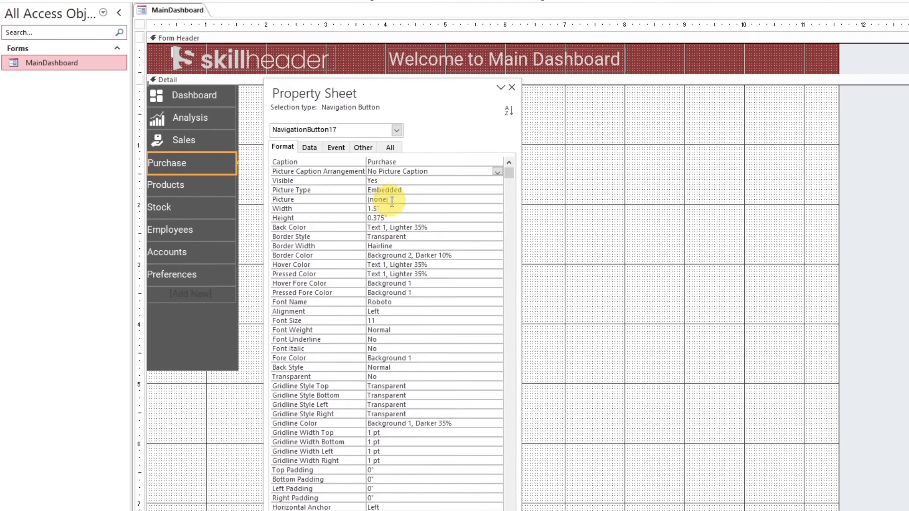
{"action": "left_click", "coordinate": [481, 198]}
{"action": "left_click", "coordinate": [496, 199]}
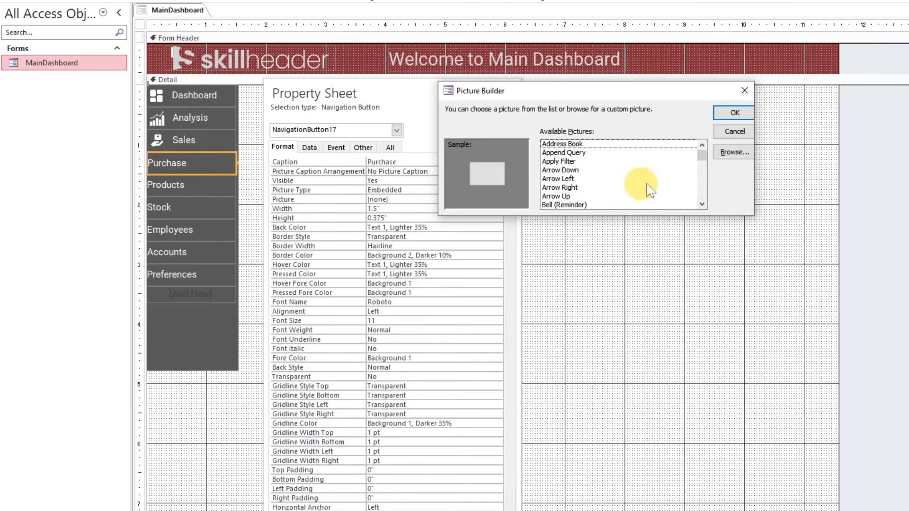
{"action": "left_click", "coordinate": [733, 151]}
{"action": "left_click", "coordinate": [758, 425]}
{"action": "left_click", "coordinate": [755, 456]}
{"action": "left_click", "coordinate": [729, 394]}
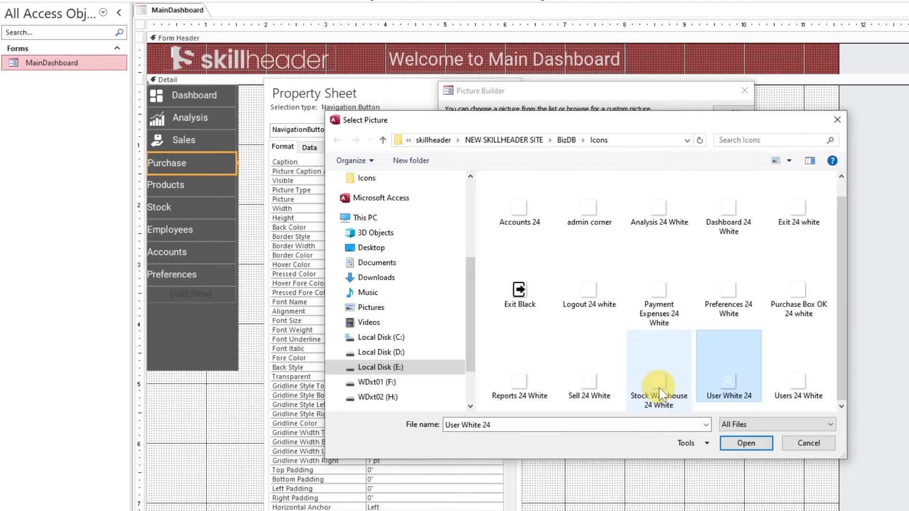
{"action": "left_click", "coordinate": [519, 386]}
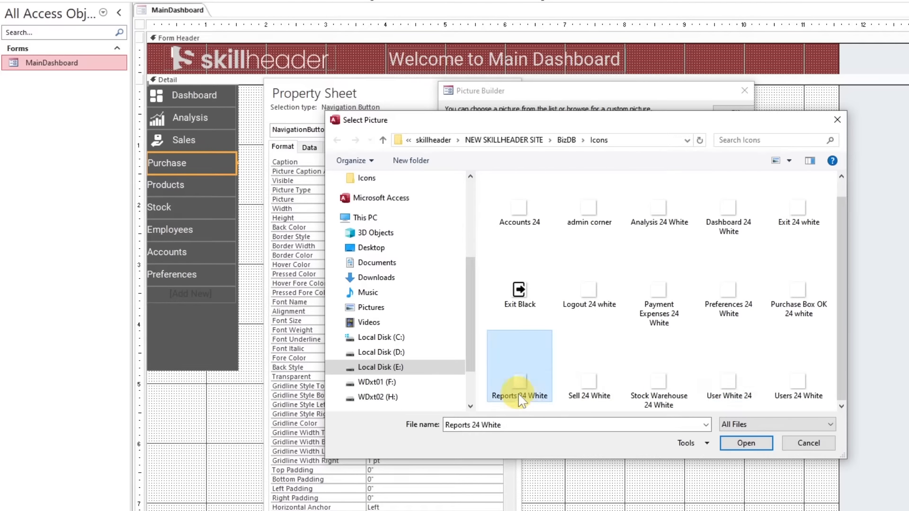
{"action": "double_click", "coordinate": [795, 311]}
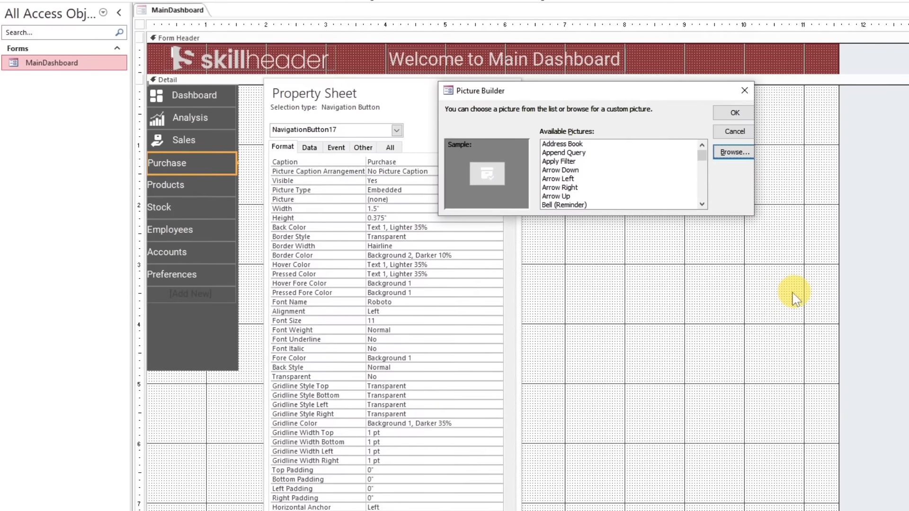
{"action": "left_click", "coordinate": [735, 113]}
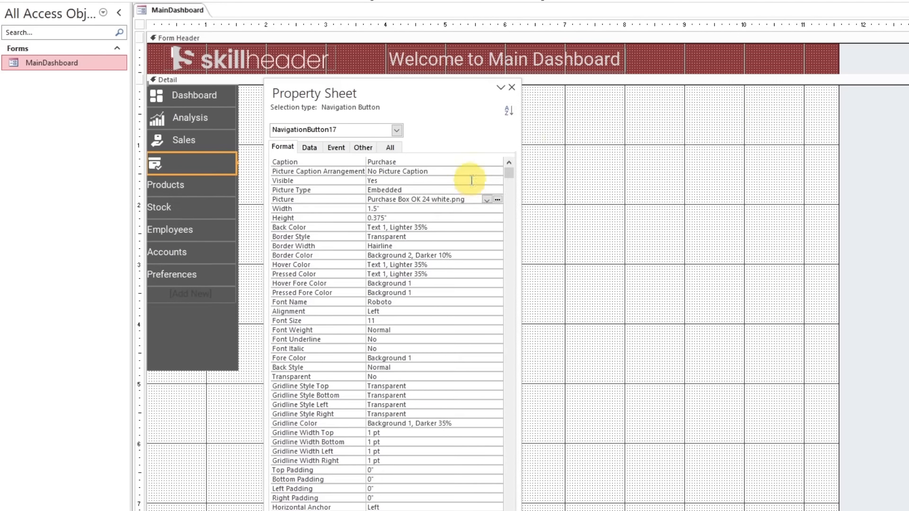
Set the Purchase button's Picture Caption Arrangement to General and indent its caption with leading spaces
{"action": "left_click", "coordinate": [497, 172]}
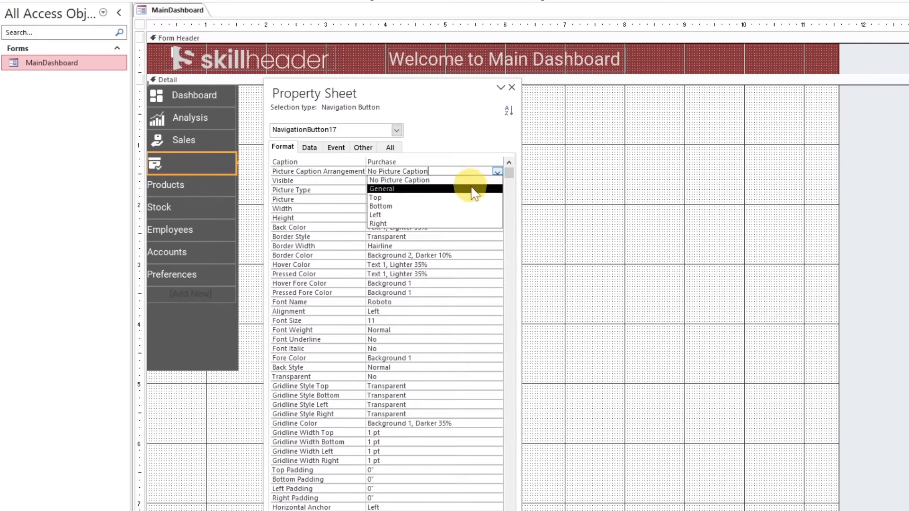
{"action": "left_click", "coordinate": [469, 190]}
{"action": "left_click", "coordinate": [439, 163]}
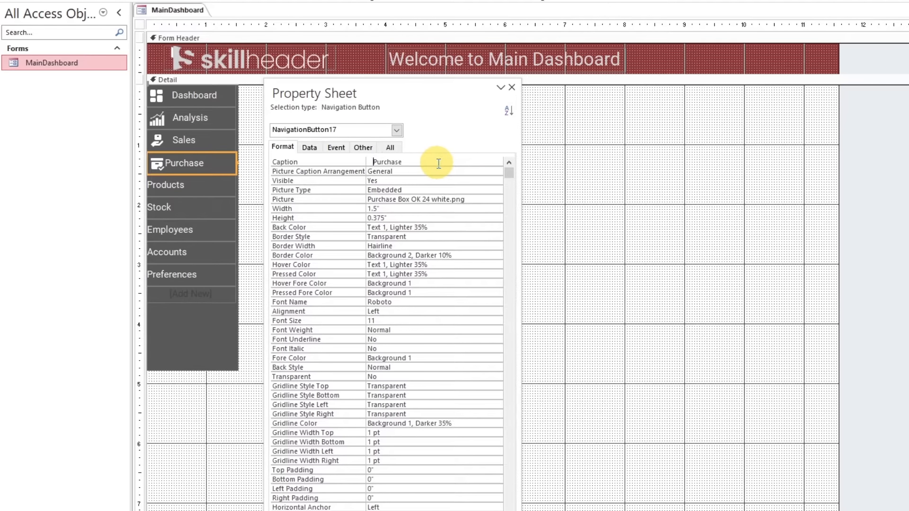
Browse all file types in the Icons folder and examine the candidate pictures for the Products button
{"action": "left_click", "coordinate": [199, 187]}
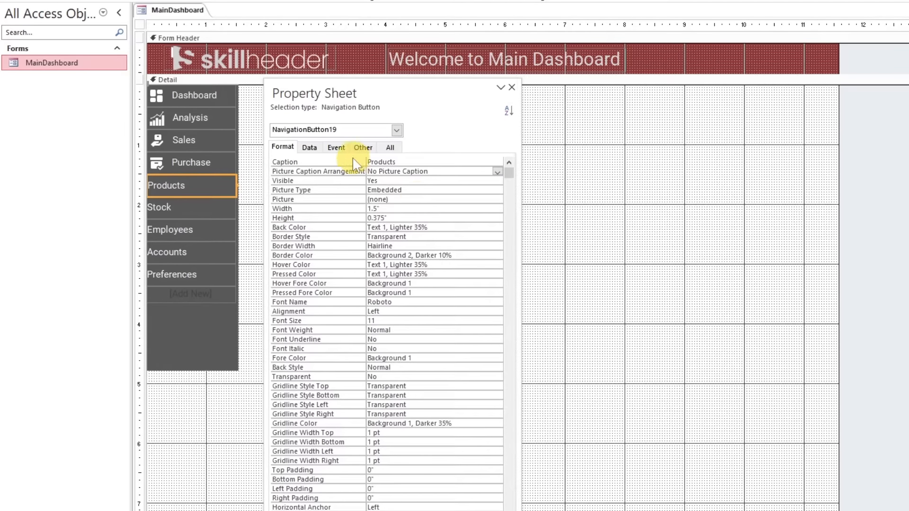
{"action": "left_click", "coordinate": [426, 171]}
{"action": "left_click", "coordinate": [419, 198]}
{"action": "left_click", "coordinate": [496, 199]}
{"action": "left_click", "coordinate": [734, 152]}
{"action": "left_click", "coordinate": [767, 426]}
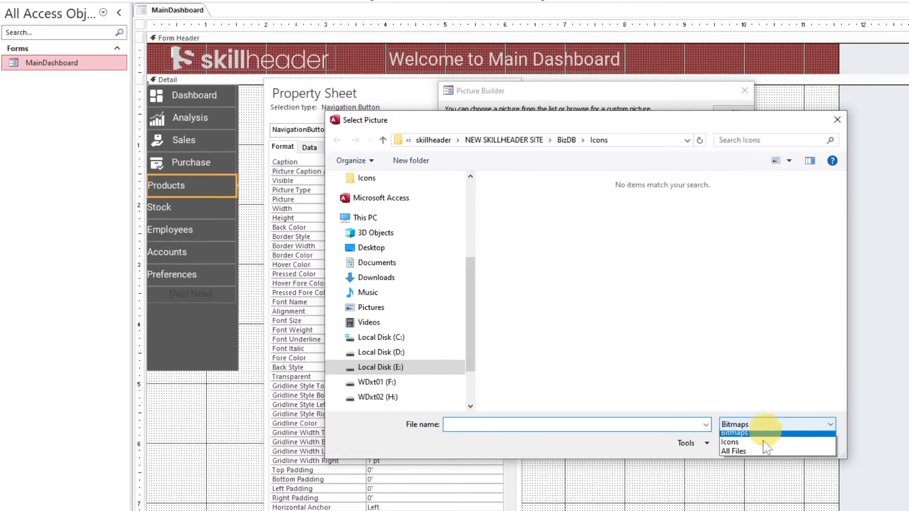
{"action": "left_click", "coordinate": [756, 452]}
{"action": "left_click", "coordinate": [729, 327]}
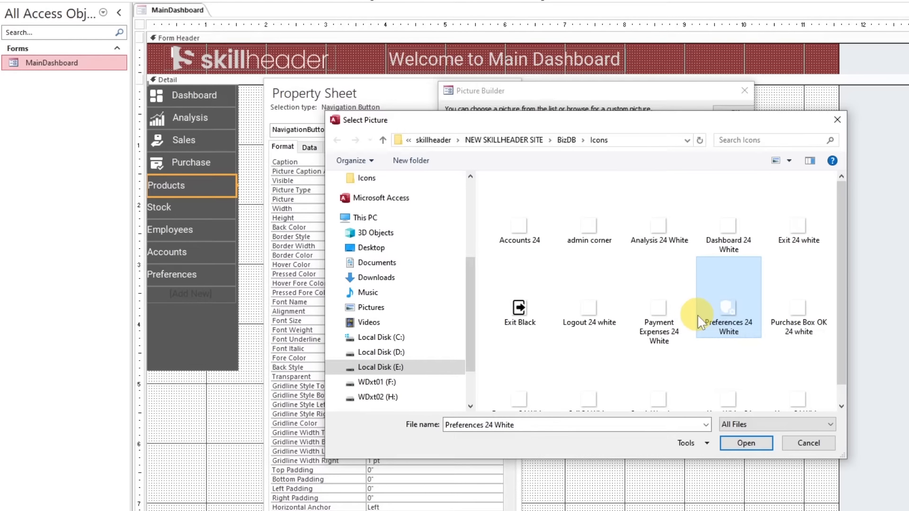
{"action": "left_click", "coordinate": [658, 320]}
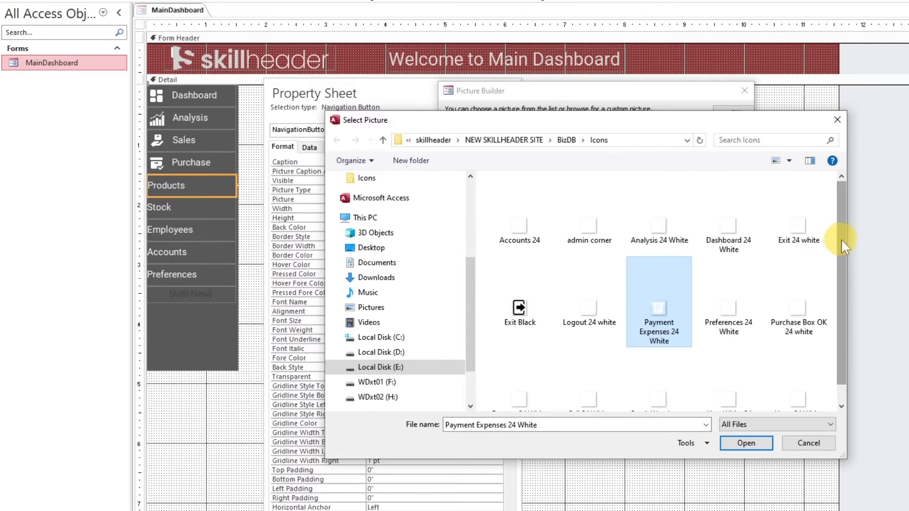
{"action": "left_click_drag", "start_coordinate": [841, 238], "coordinate": [841, 272]}
{"action": "left_click", "coordinate": [807, 400]}
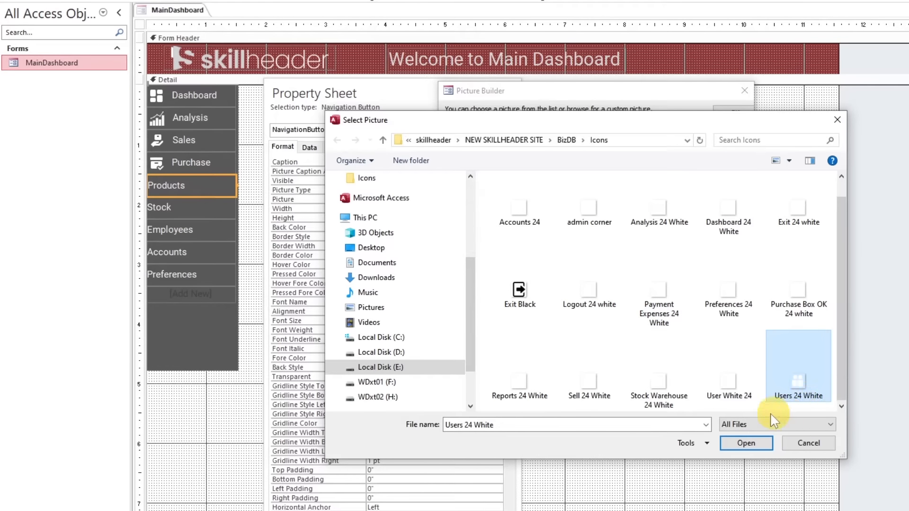
{"action": "left_click", "coordinate": [598, 399]}
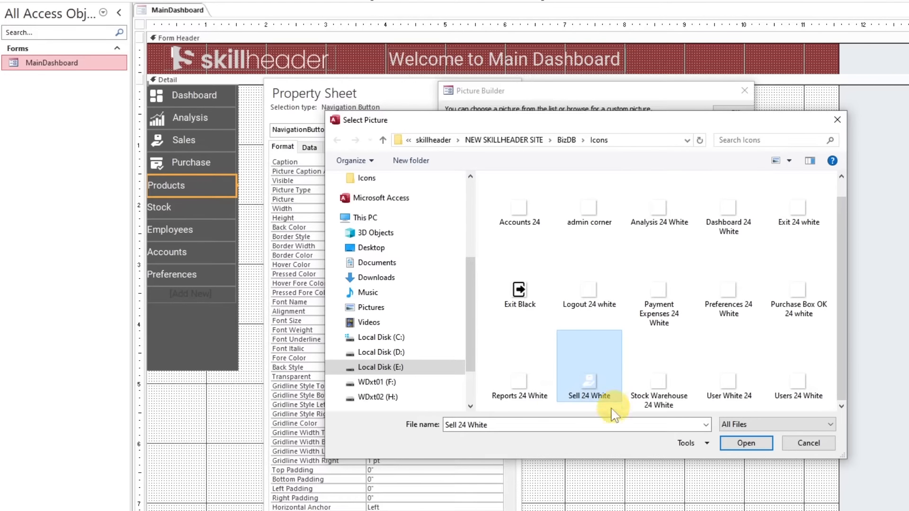
{"action": "left_click", "coordinate": [518, 393]}
{"action": "left_click", "coordinate": [662, 396]}
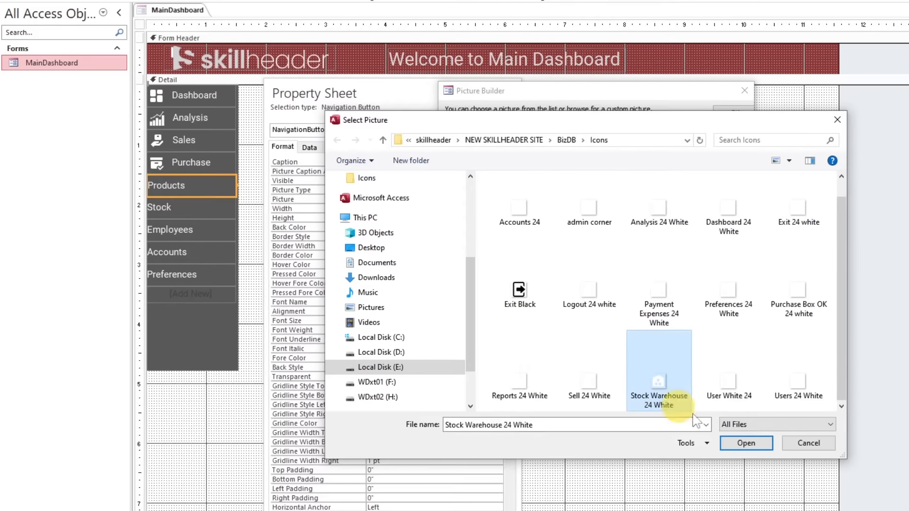
{"action": "left_click", "coordinate": [740, 306]}
{"action": "left_click", "coordinate": [801, 303]}
{"action": "left_click", "coordinate": [657, 306]}
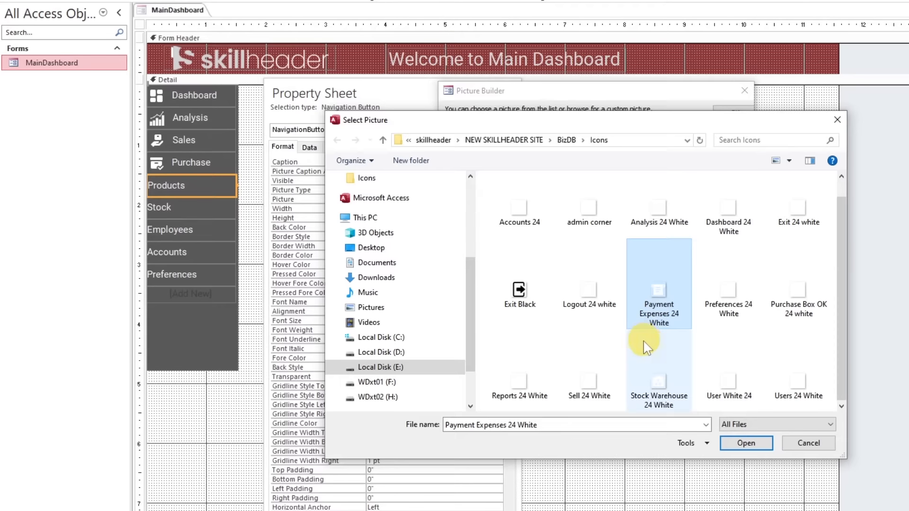
{"action": "left_click", "coordinate": [590, 296]}
{"action": "left_click", "coordinate": [515, 210]}
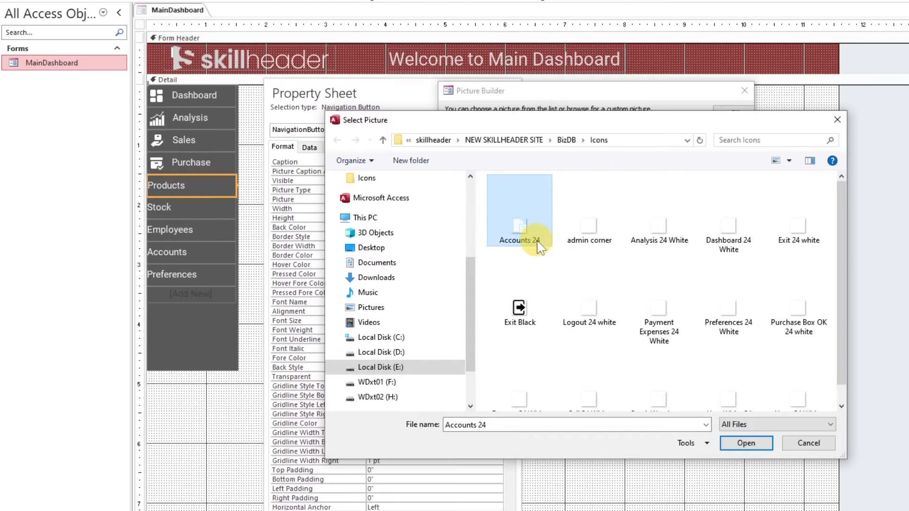
{"action": "left_click", "coordinate": [591, 239]}
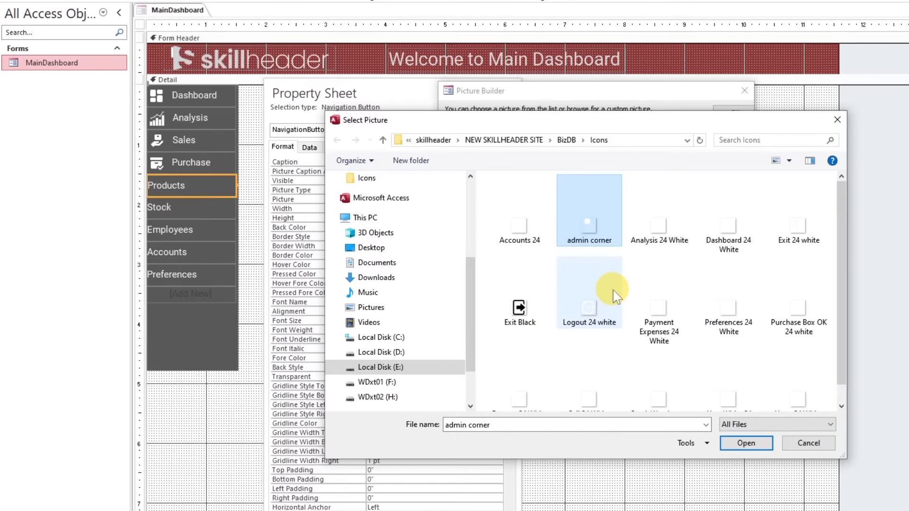
{"action": "left_click", "coordinate": [659, 223]}
{"action": "left_click", "coordinate": [729, 223]}
{"action": "left_click", "coordinate": [798, 223]}
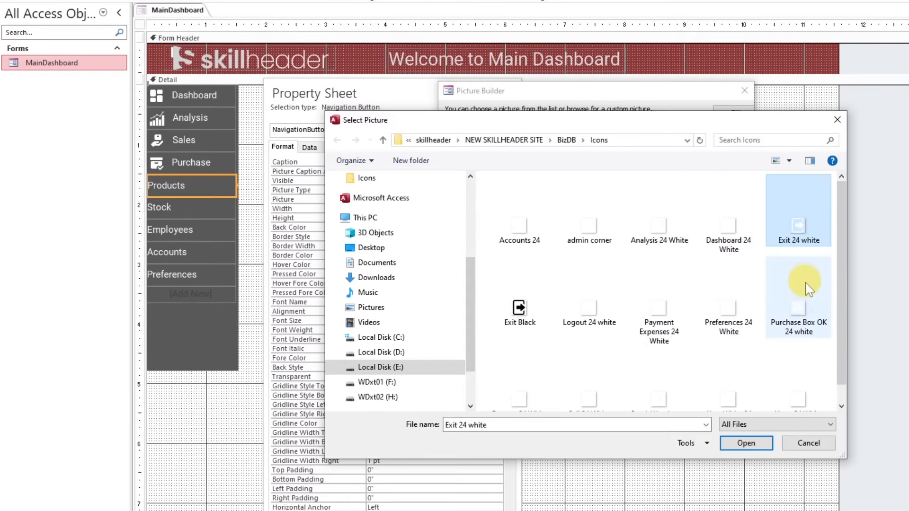
{"action": "left_click", "coordinate": [590, 332]}
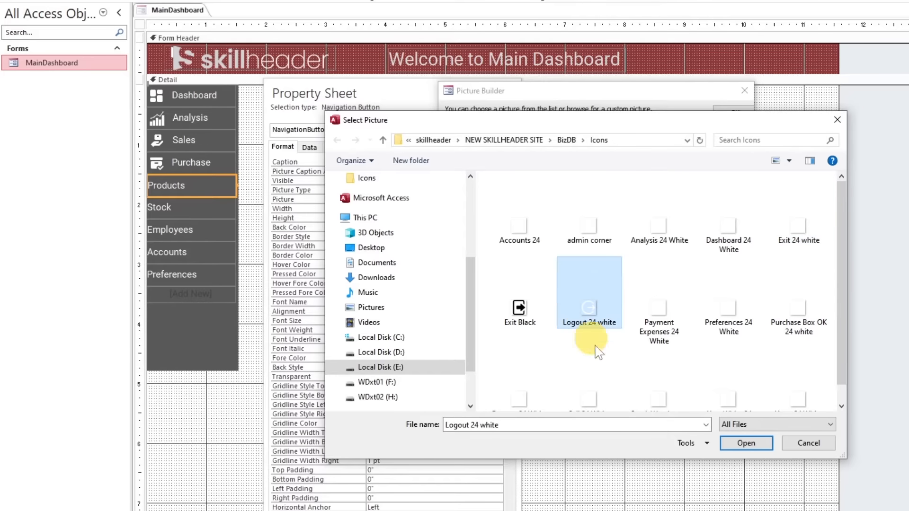
{"action": "left_click", "coordinate": [673, 326]}
{"action": "left_click", "coordinate": [729, 327]}
{"action": "left_click", "coordinate": [781, 332]}
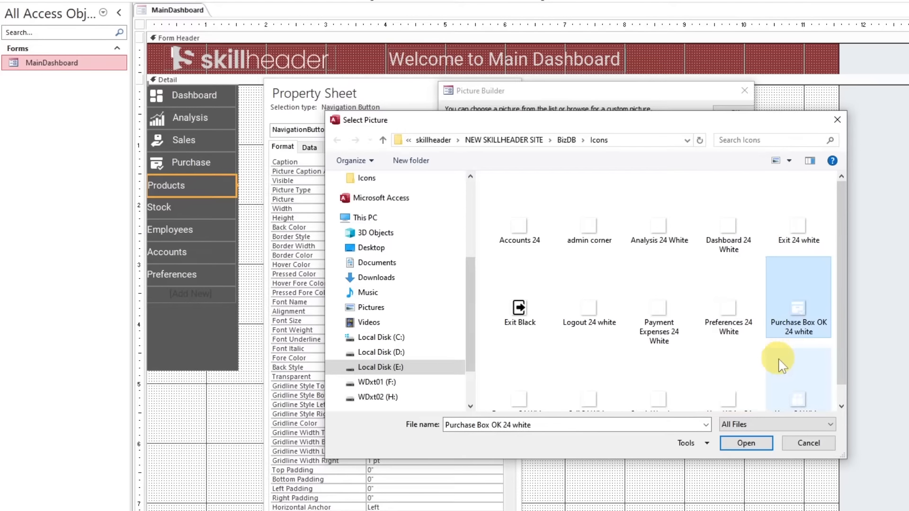
{"action": "scroll", "coordinate": [780, 365], "scroll_direction": "down", "scroll_amount": 1}
{"action": "left_click", "coordinate": [740, 364]}
{"action": "left_click", "coordinate": [795, 408]}
{"action": "left_click", "coordinate": [740, 363]}
{"action": "left_click", "coordinate": [661, 392]}
{"action": "left_click", "coordinate": [590, 394]}
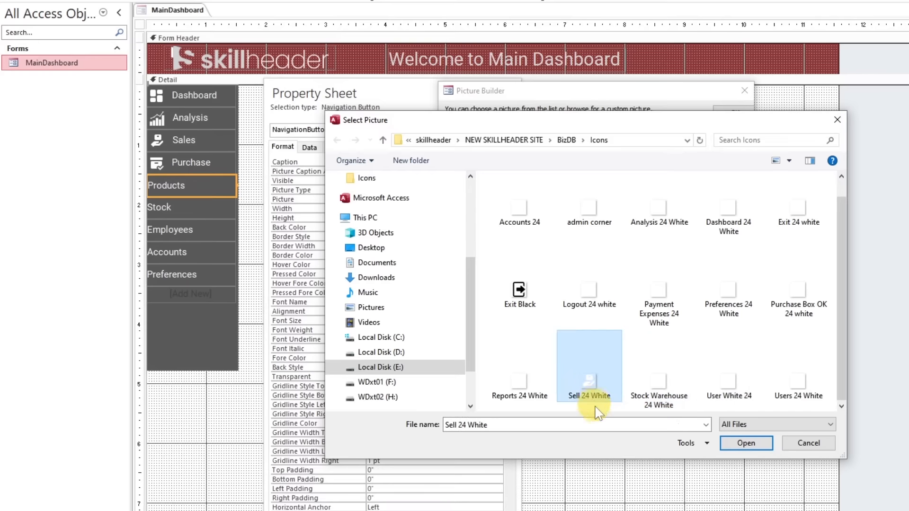
{"action": "left_click", "coordinate": [520, 396]}
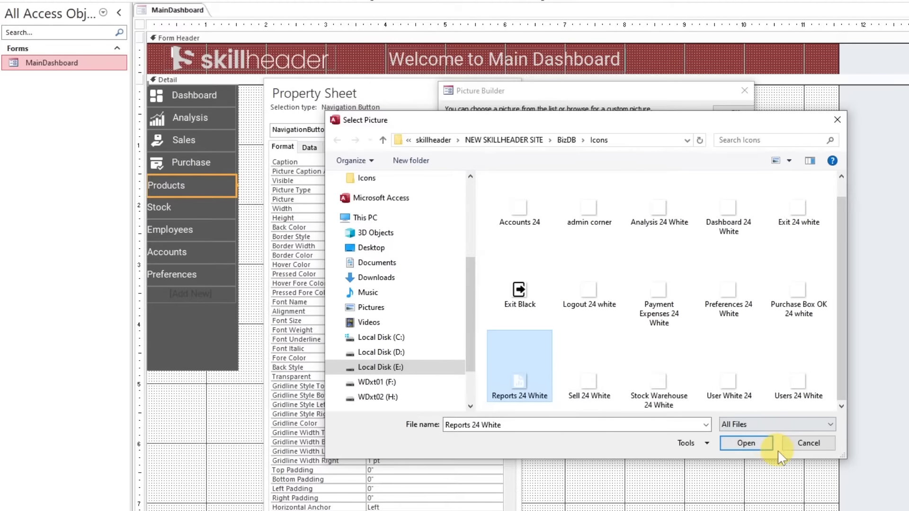
Set the Products button's picture to Purchase Box OK 24 white from the Icons folder
{"action": "left_click", "coordinate": [729, 384]}
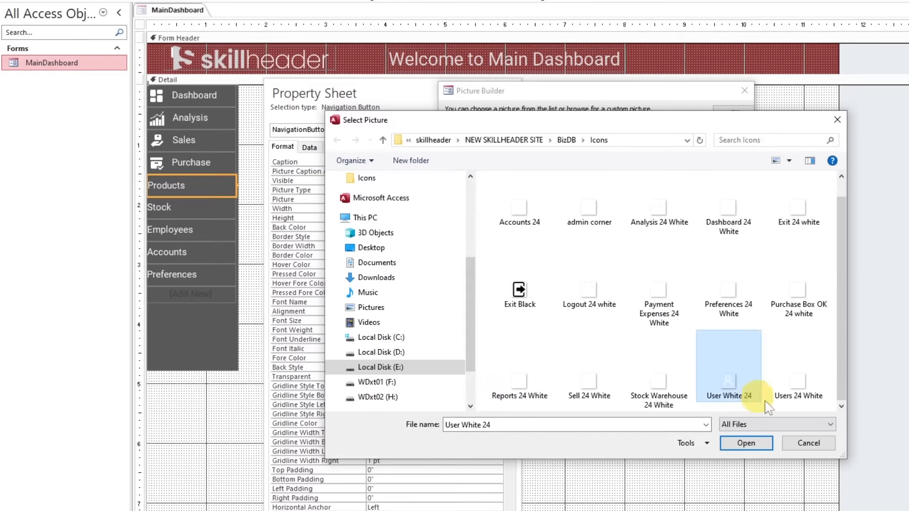
{"action": "left_click", "coordinate": [738, 293]}
{"action": "left_click", "coordinate": [799, 308]}
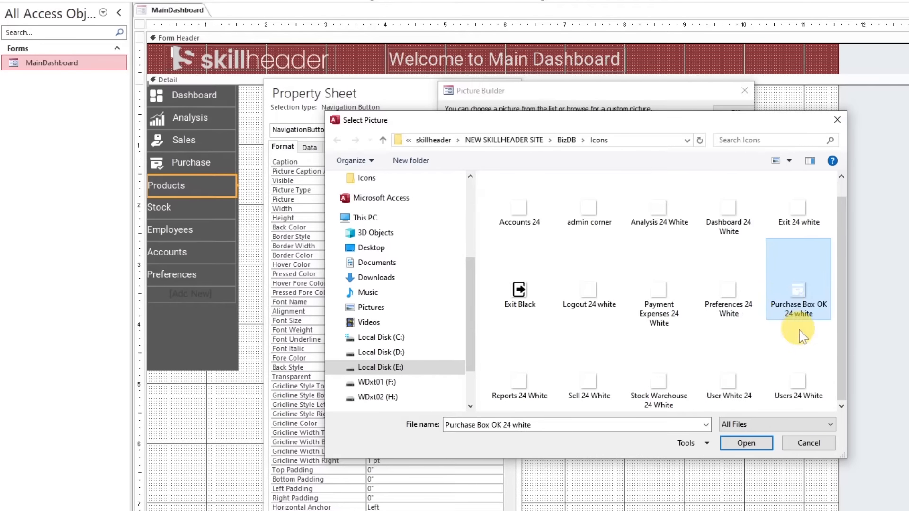
{"action": "double_click", "coordinate": [798, 303]}
{"action": "left_click", "coordinate": [733, 114]}
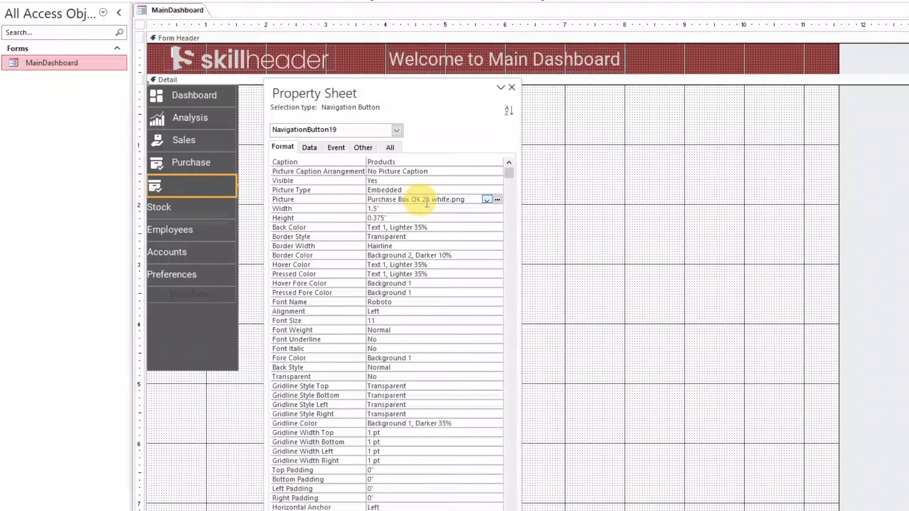
Change the Products button's picture to Product 24 white and set its Picture Caption Arrangement to General with a space-indented caption
{"action": "left_click", "coordinate": [499, 200]}
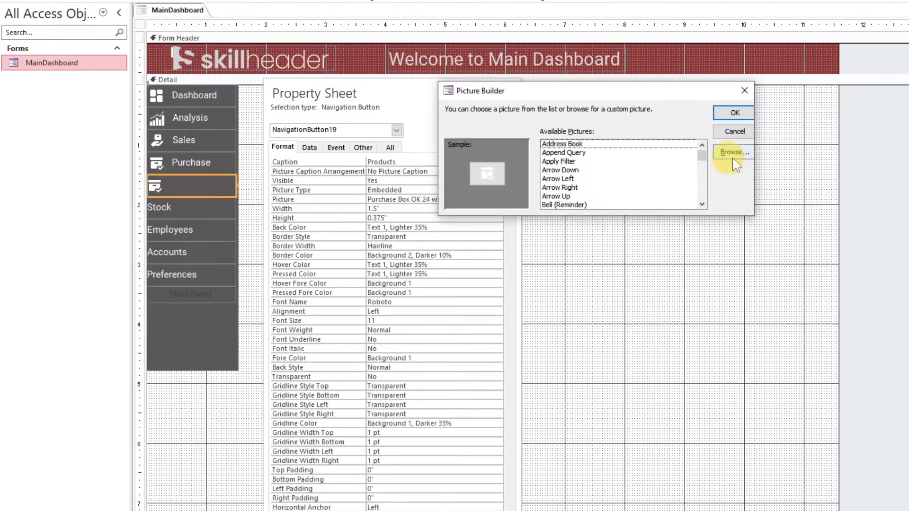
{"action": "left_click", "coordinate": [745, 153]}
{"action": "left_click", "coordinate": [766, 425]}
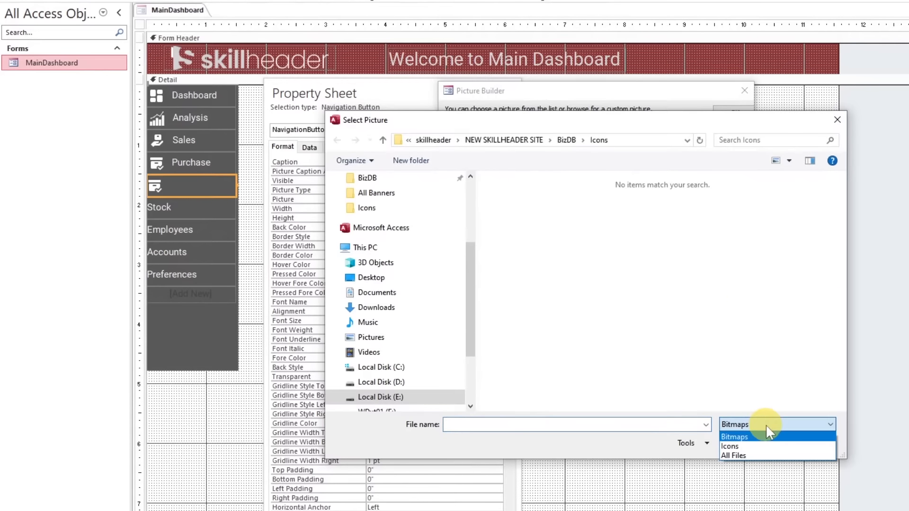
{"action": "left_click", "coordinate": [753, 456]}
{"action": "left_click", "coordinate": [671, 331]}
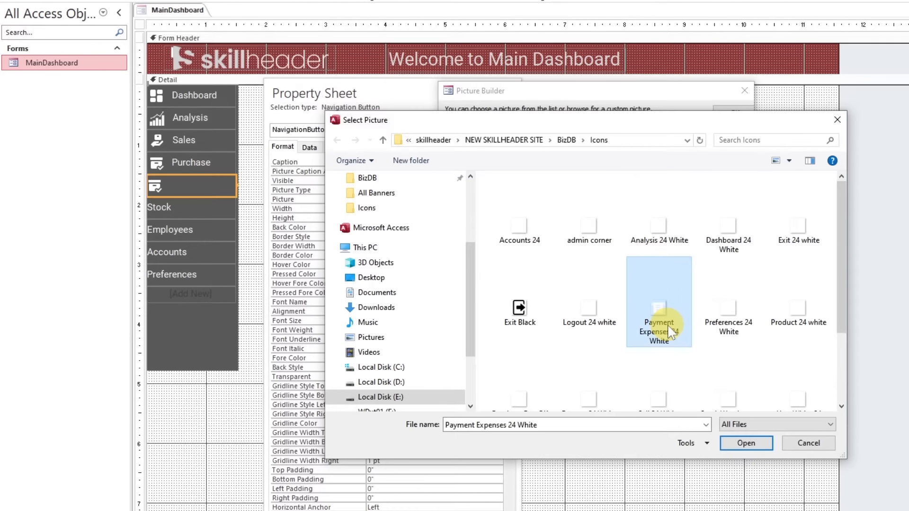
{"action": "key", "text": "Right"}
{"action": "key", "text": "Right"}
{"action": "double_click", "coordinate": [797, 305]}
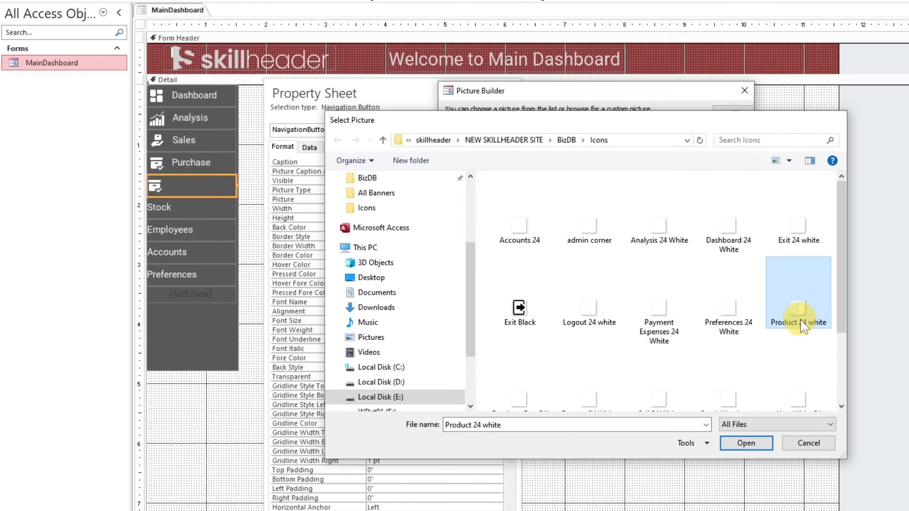
{"action": "left_click", "coordinate": [732, 116]}
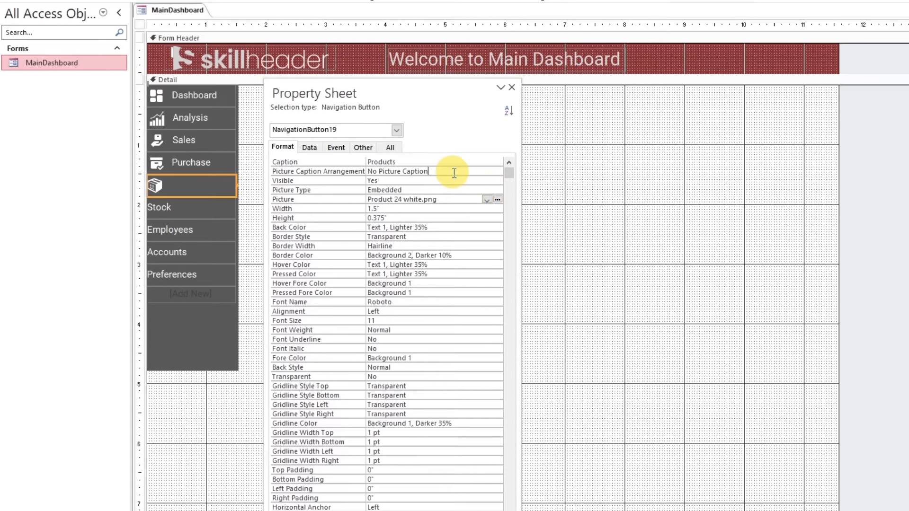
{"action": "left_click", "coordinate": [497, 172]}
{"action": "left_click", "coordinate": [475, 189]}
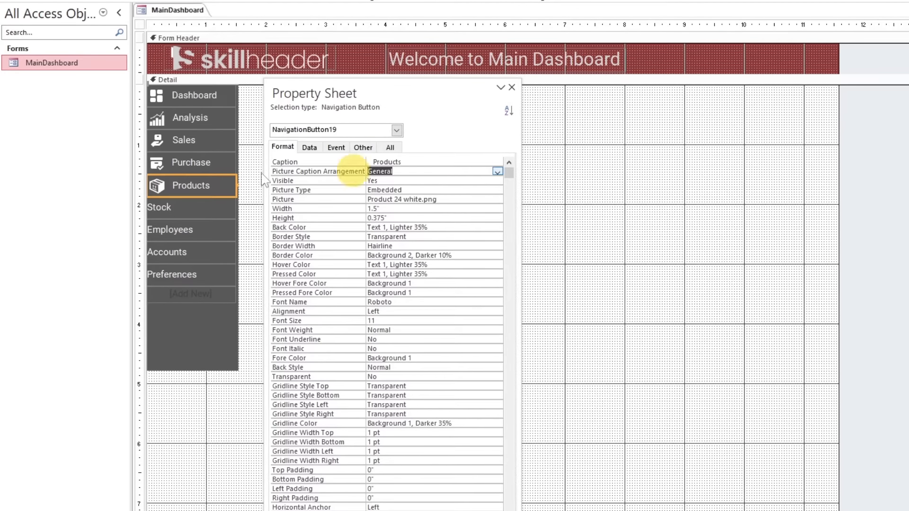
Set the Stock button's picture to Stock Warehouse 24 White from the Icons folder
{"action": "left_click", "coordinate": [185, 212]}
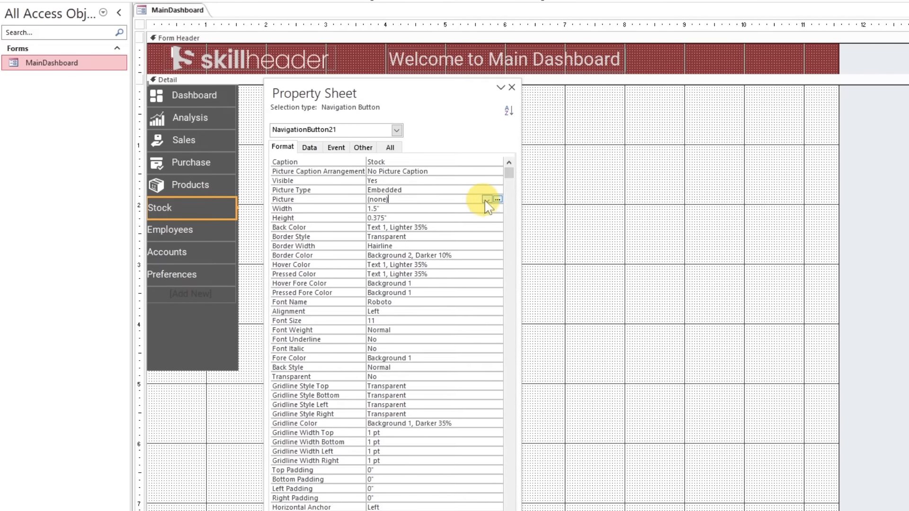
{"action": "left_click", "coordinate": [497, 200]}
{"action": "left_click", "coordinate": [734, 152]}
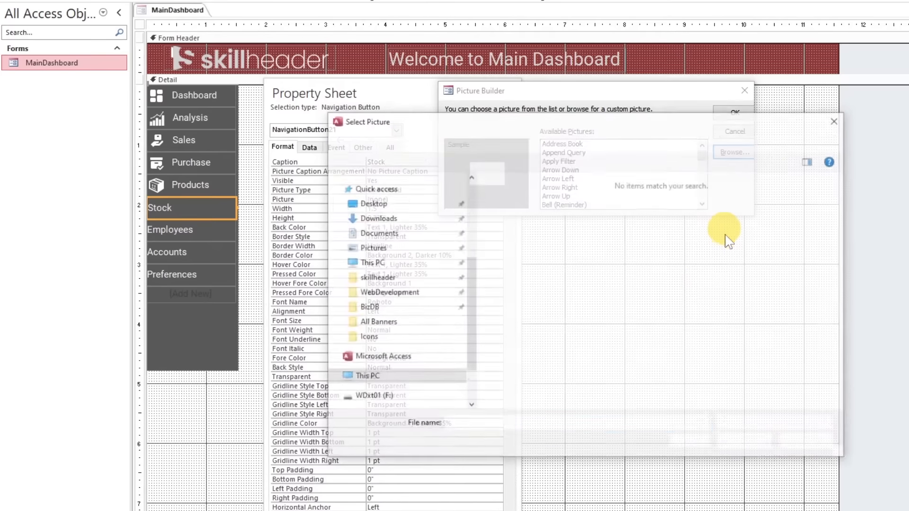
{"action": "left_click", "coordinate": [738, 424]}
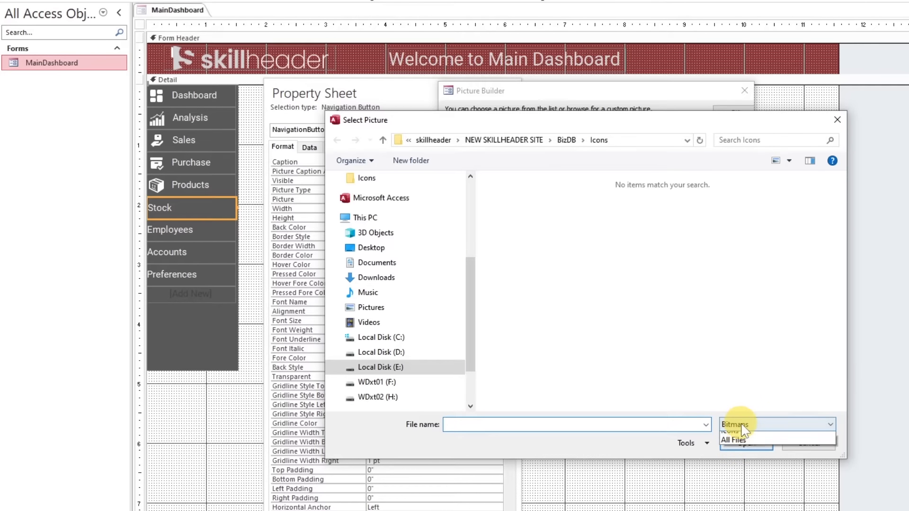
{"action": "left_click", "coordinate": [739, 446]}
{"action": "left_click", "coordinate": [658, 332]}
{"action": "key", "text": "s"}
{"action": "key", "text": "s"}
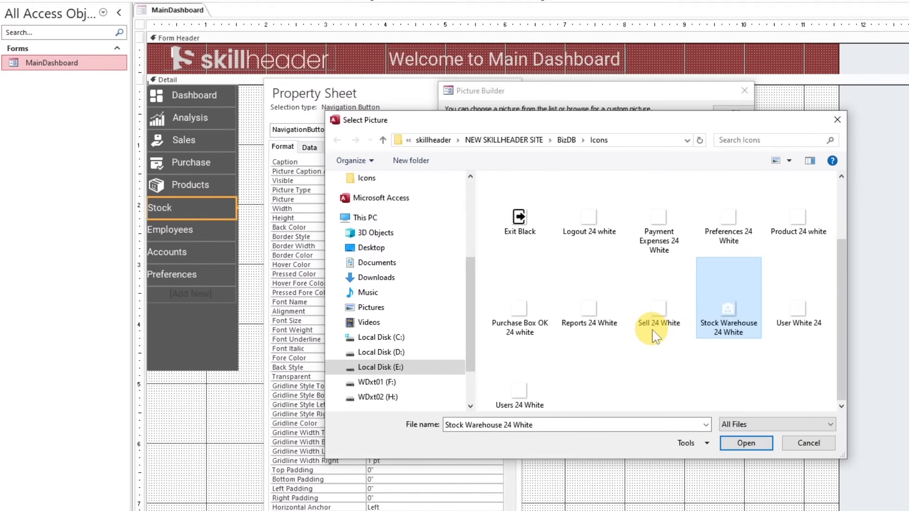
{"action": "double_click", "coordinate": [730, 323]}
{"action": "left_click", "coordinate": [726, 113]}
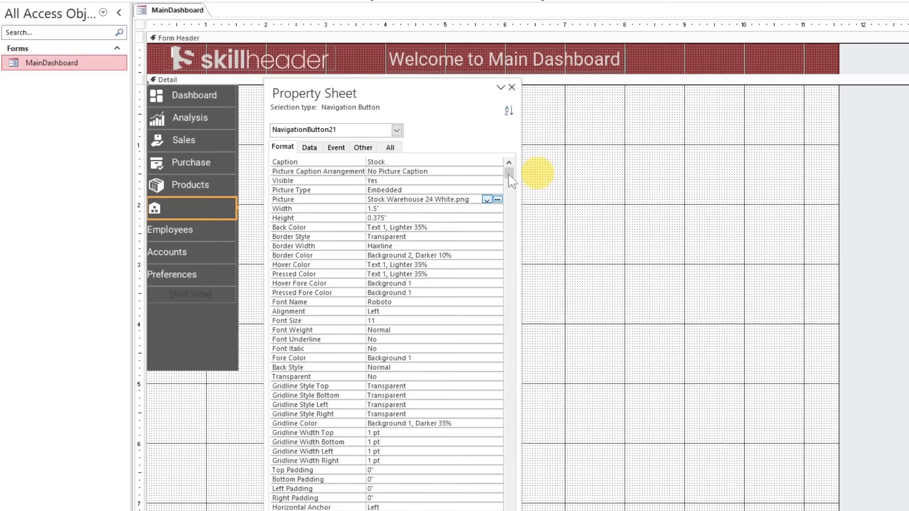
Set the Stock button's Picture Caption Arrangement to General and indent its caption with leading spaces
{"action": "left_click", "coordinate": [429, 171]}
{"action": "left_click", "coordinate": [497, 171]}
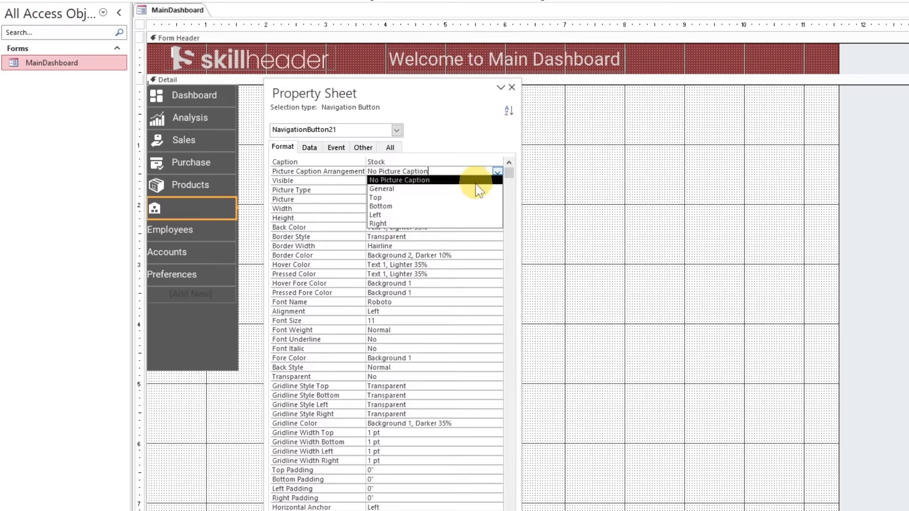
{"action": "left_click", "coordinate": [461, 184]}
{"action": "left_click", "coordinate": [452, 162]}
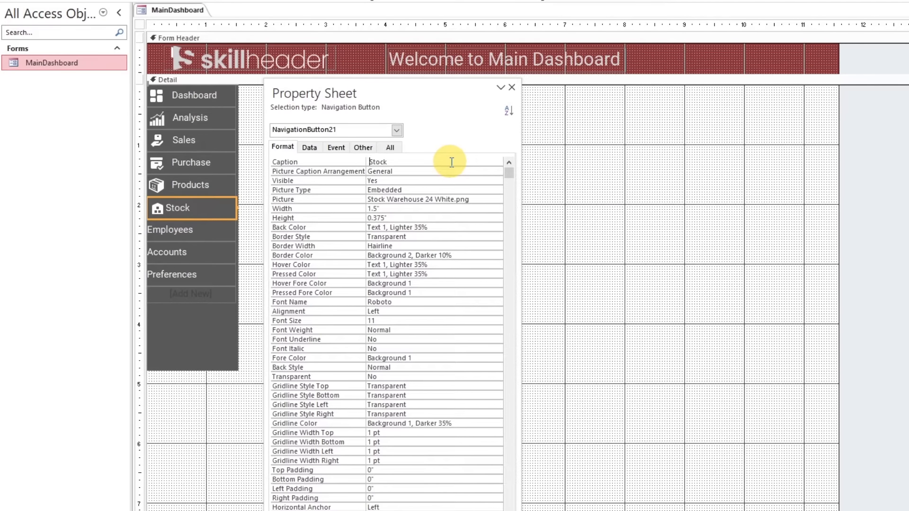
Open the Picture Builder for the Employees button's picture
{"action": "left_click", "coordinate": [220, 233]}
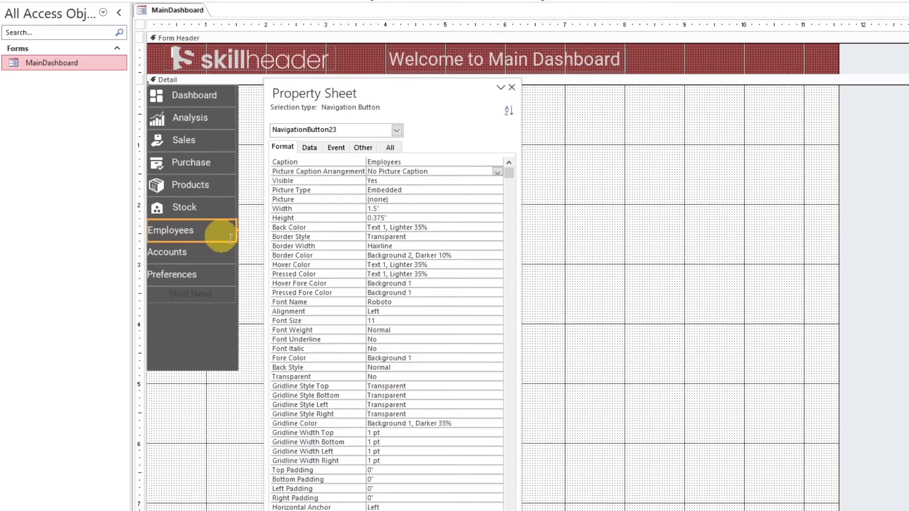
{"action": "left_click", "coordinate": [454, 199]}
{"action": "left_click", "coordinate": [499, 199]}
Try Exit 24 white from the Icons folder as the Employees button's picture
{"action": "left_click", "coordinate": [731, 152]}
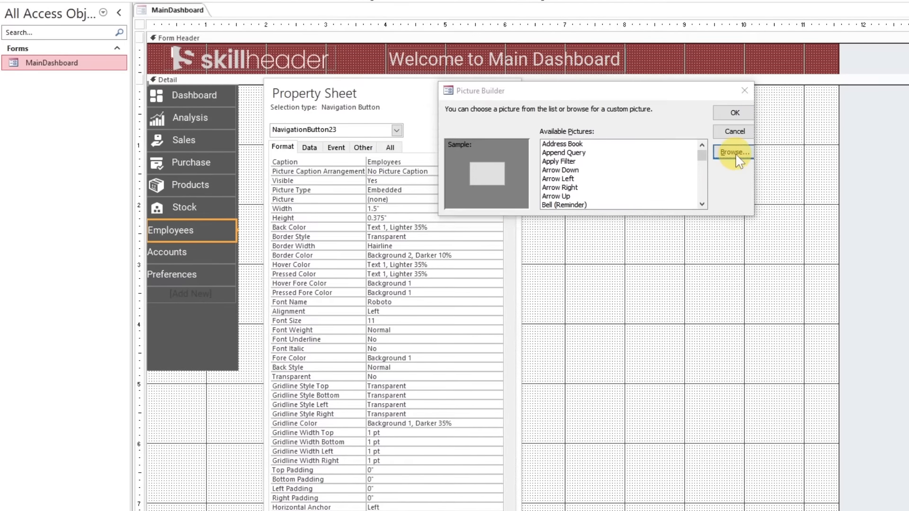
{"action": "left_click", "coordinate": [758, 424]}
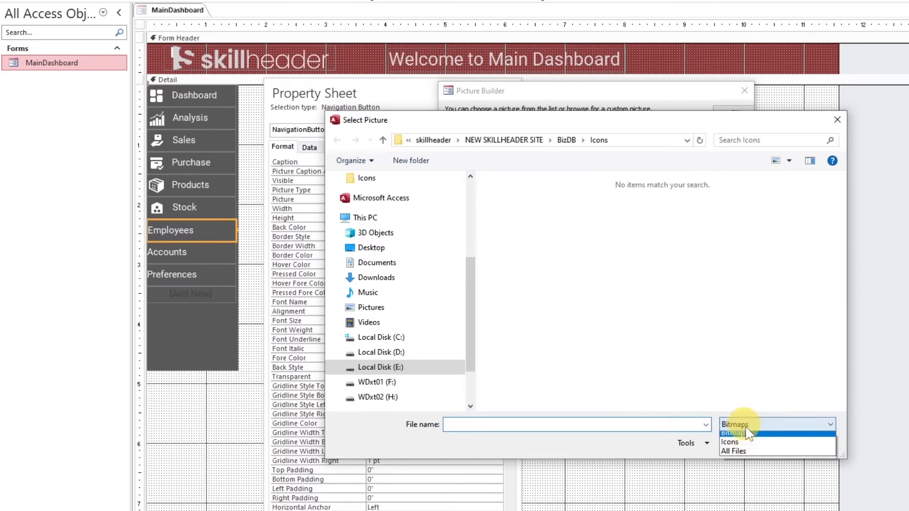
{"action": "left_click", "coordinate": [736, 453]}
{"action": "left_click", "coordinate": [663, 338]}
{"action": "key", "text": "e"}
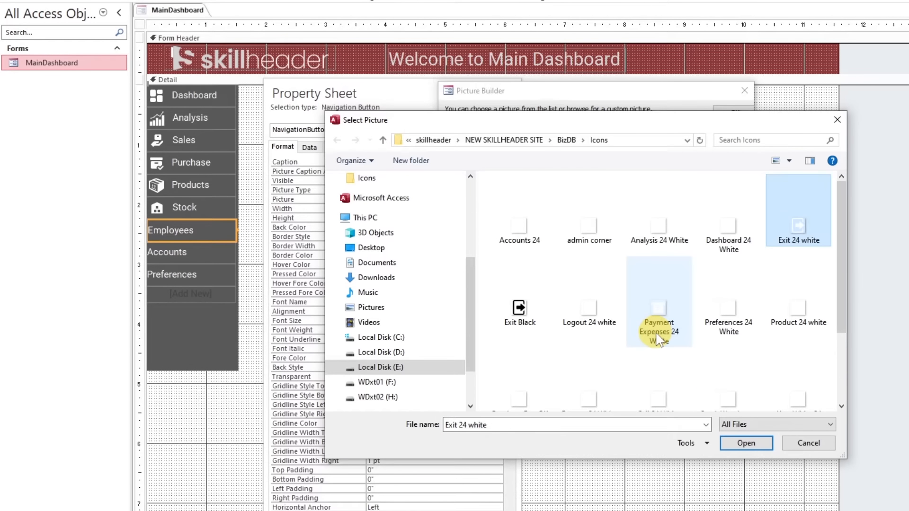
{"action": "key", "text": "Return"}
Set the Employees button's picture to Users 24 White and its Picture Caption Arrangement to General with a space-indented caption
{"action": "left_click", "coordinate": [734, 153]}
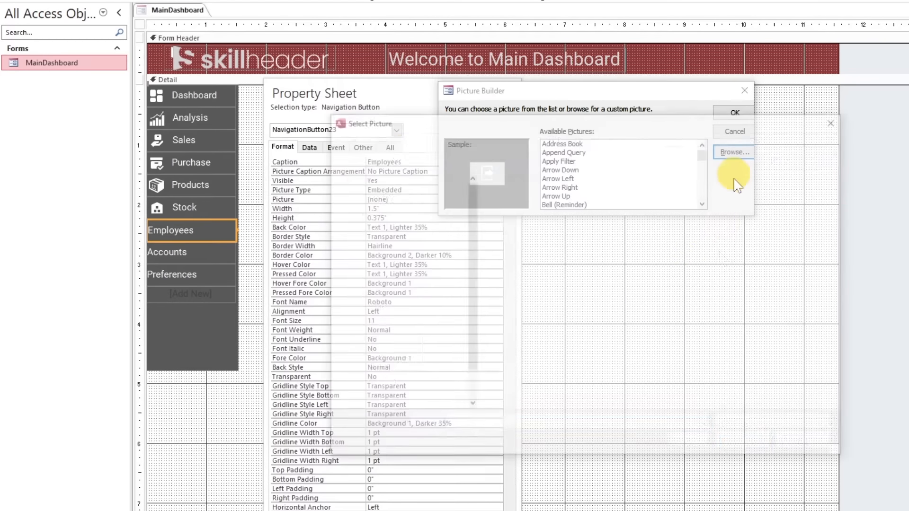
{"action": "left_click", "coordinate": [802, 424]}
{"action": "left_click", "coordinate": [769, 452]}
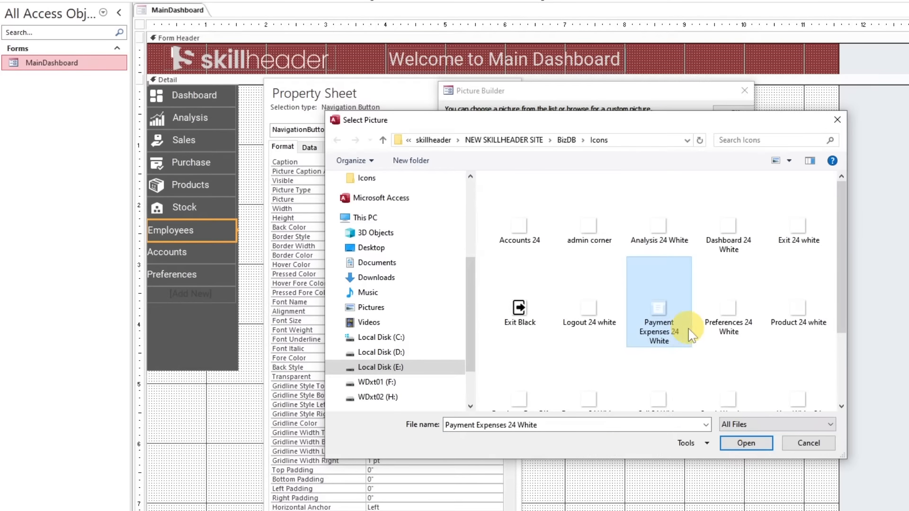
{"action": "scroll", "coordinate": [757, 360], "scroll_direction": "down", "scroll_amount": 2}
{"action": "left_click", "coordinate": [753, 334]}
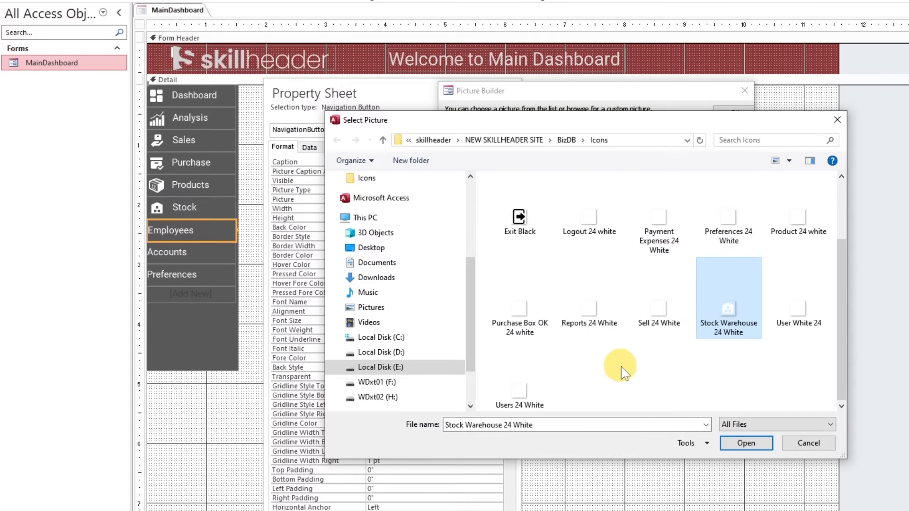
{"action": "left_click", "coordinate": [793, 317]}
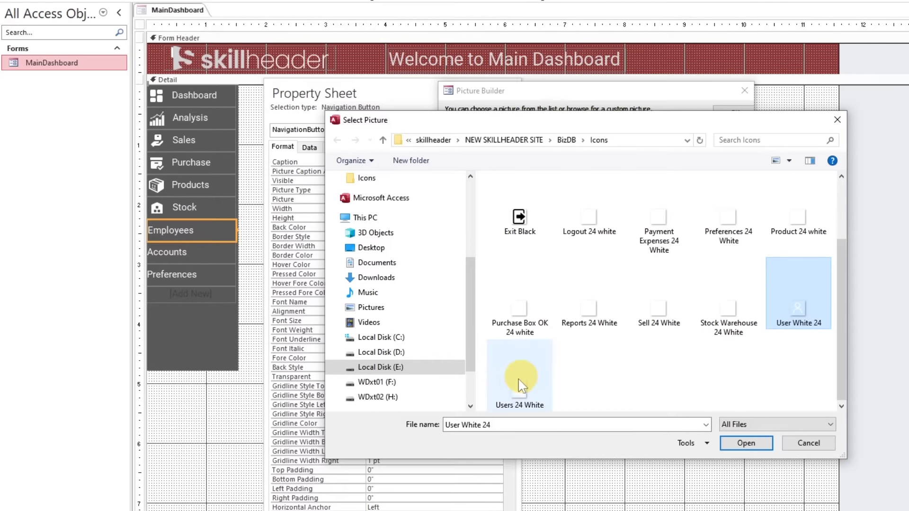
{"action": "double_click", "coordinate": [531, 397]}
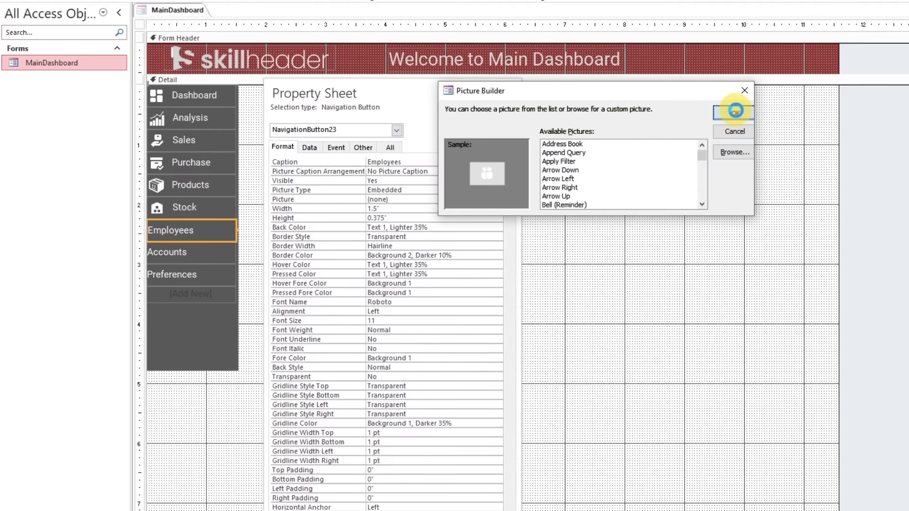
{"action": "left_click", "coordinate": [735, 112]}
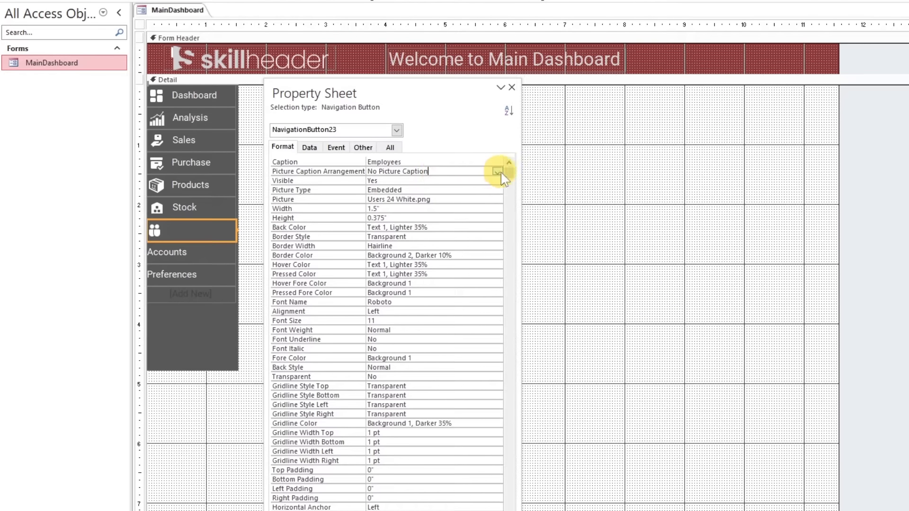
{"action": "left_click", "coordinate": [498, 171]}
{"action": "left_click", "coordinate": [472, 188]}
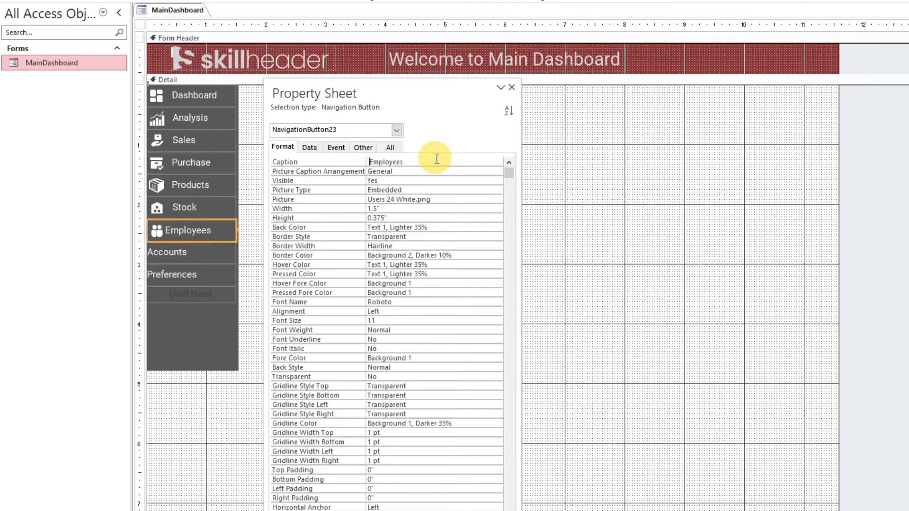
Set the Accounts button's picture to Accounts 24 from the Icons folder
{"action": "left_click", "coordinate": [174, 252]}
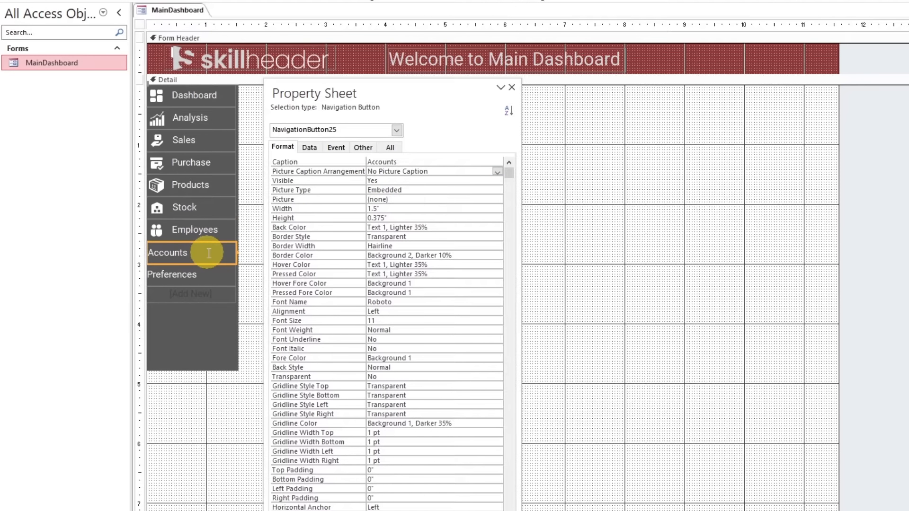
{"action": "left_click", "coordinate": [424, 199]}
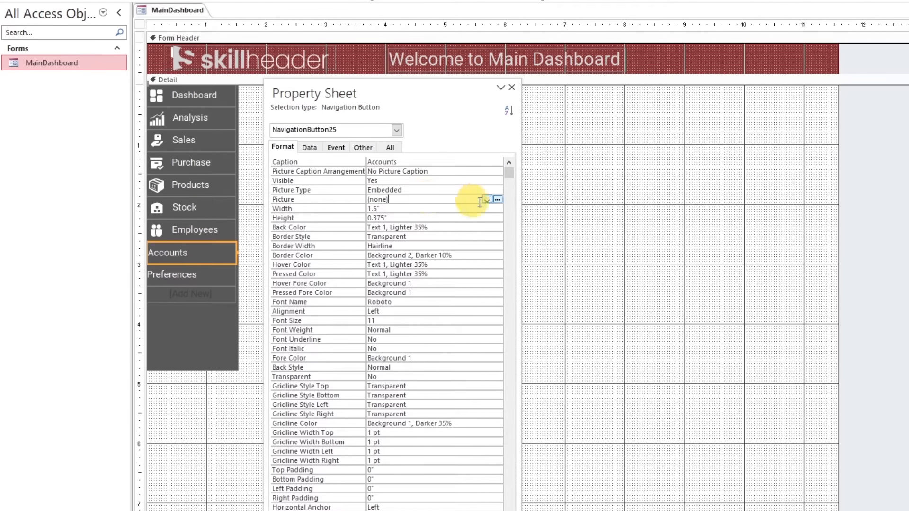
{"action": "left_click", "coordinate": [499, 199]}
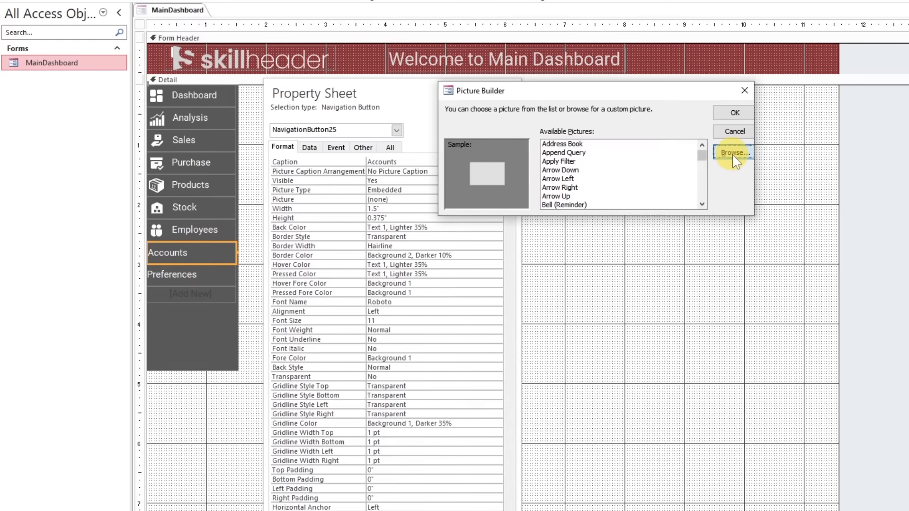
{"action": "left_click", "coordinate": [732, 154]}
{"action": "left_click", "coordinate": [737, 424]}
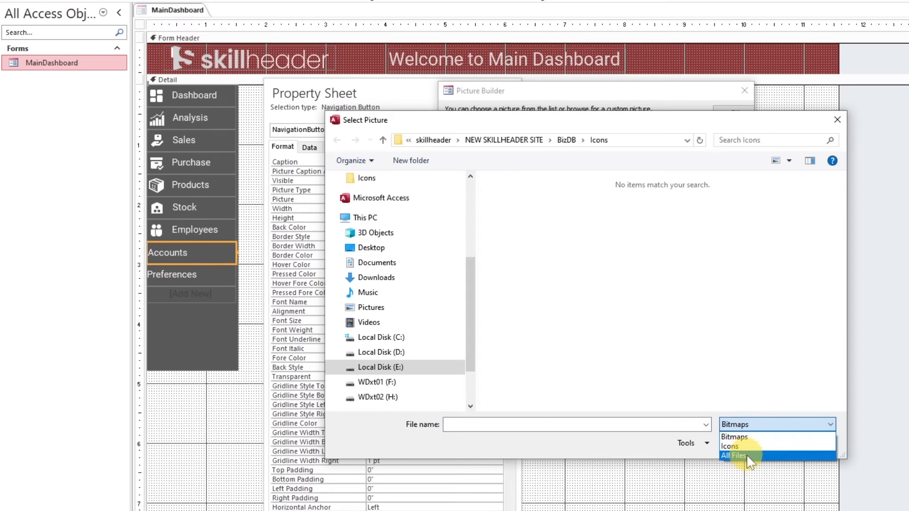
{"action": "left_click", "coordinate": [748, 455]}
{"action": "left_click", "coordinate": [660, 327]}
{"action": "key", "text": "a"}
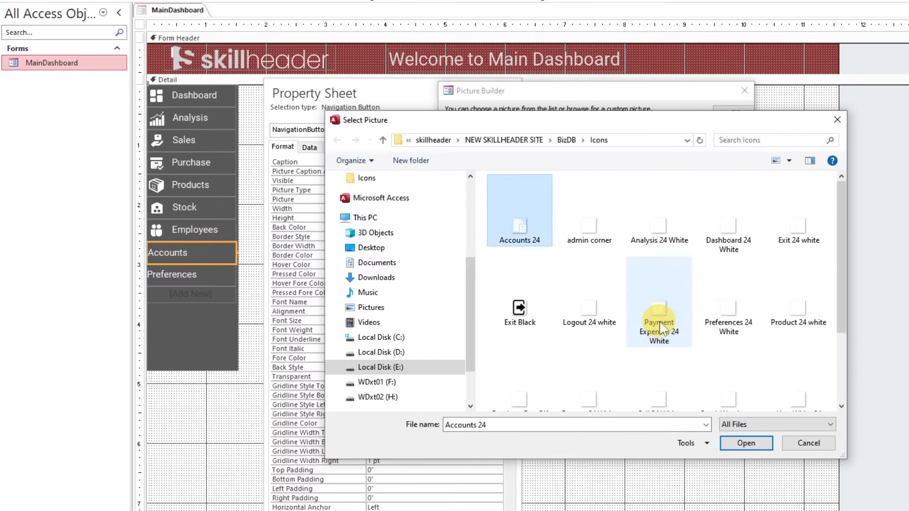
{"action": "double_click", "coordinate": [521, 232]}
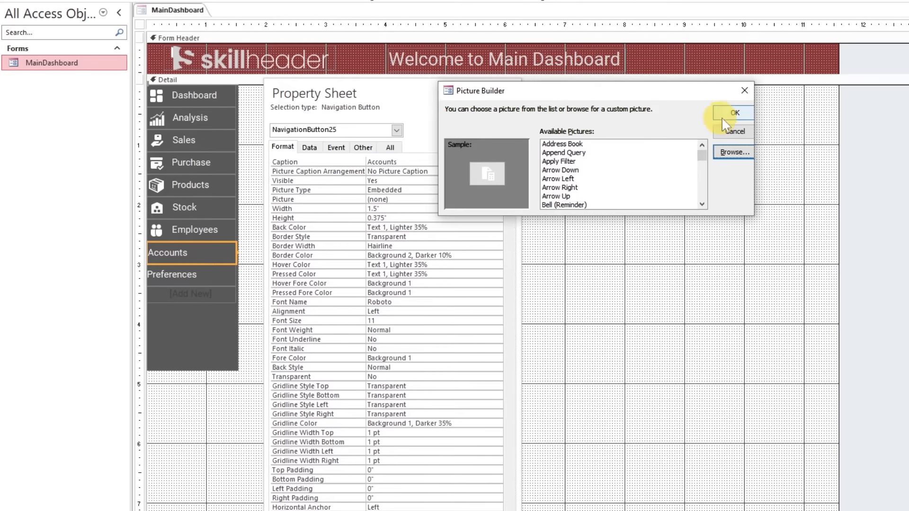
{"action": "left_click", "coordinate": [735, 112]}
Set the Accounts button's Picture Caption Arrangement to General and indent its caption with leading spaces
{"action": "left_click", "coordinate": [457, 171]}
{"action": "left_click", "coordinate": [499, 172]}
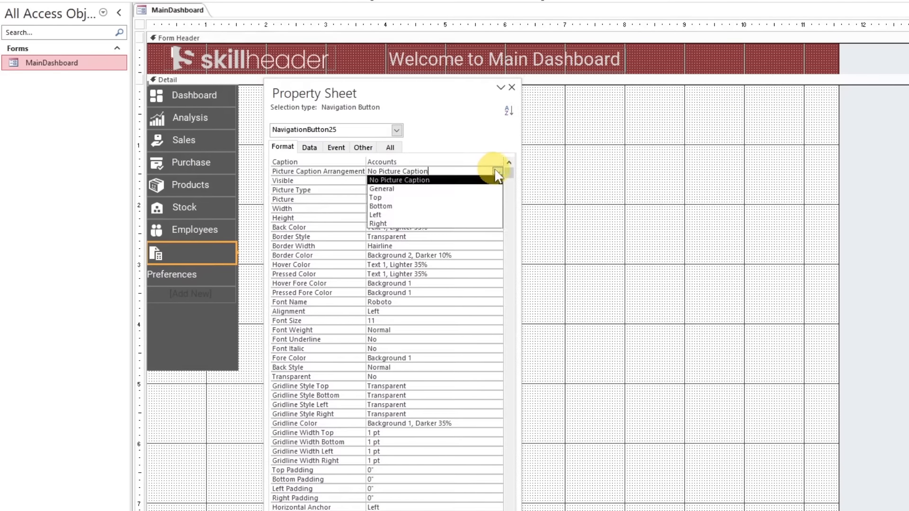
{"action": "left_click", "coordinate": [471, 189]}
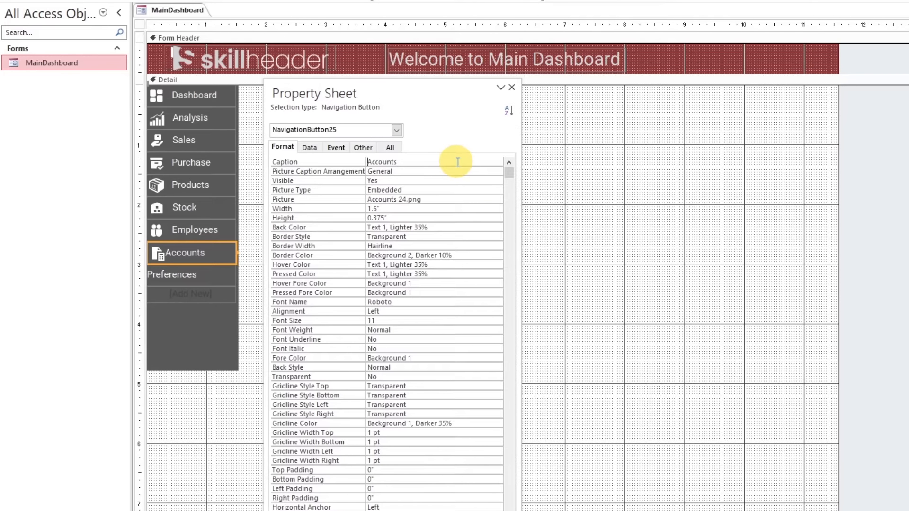
Set the Preferences button's picture to Preferences 24 White from the Icons folder
{"action": "left_click", "coordinate": [204, 274]}
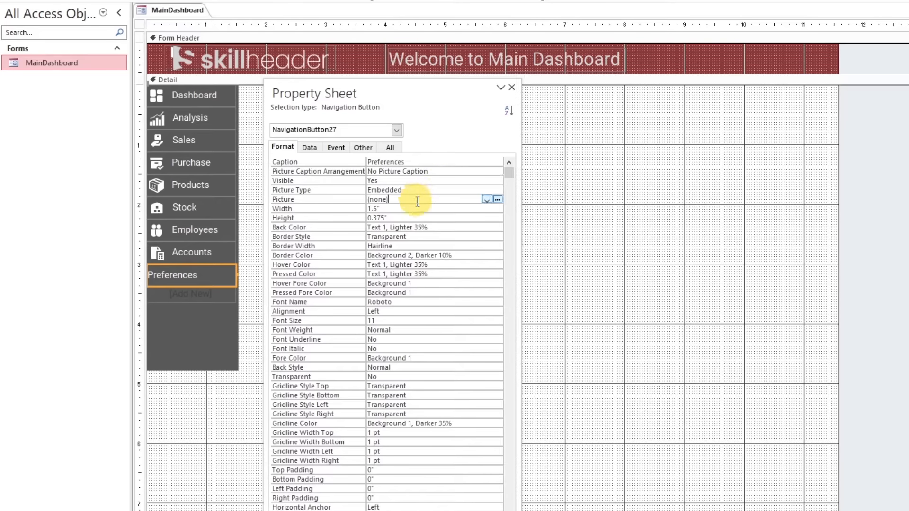
{"action": "left_click", "coordinate": [497, 200]}
{"action": "left_click", "coordinate": [730, 157]}
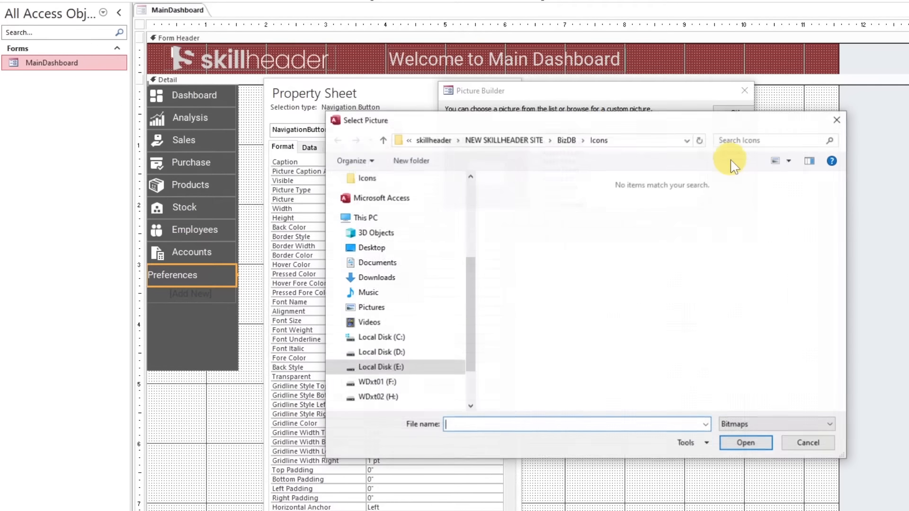
{"action": "left_click", "coordinate": [725, 424]}
{"action": "left_click", "coordinate": [732, 457]}
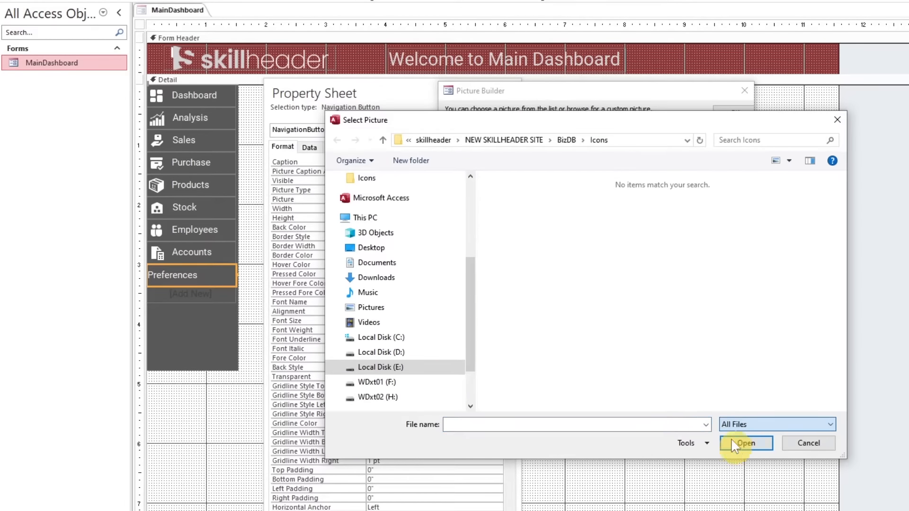
{"action": "left_click", "coordinate": [669, 309]}
{"action": "left_click", "coordinate": [729, 310]}
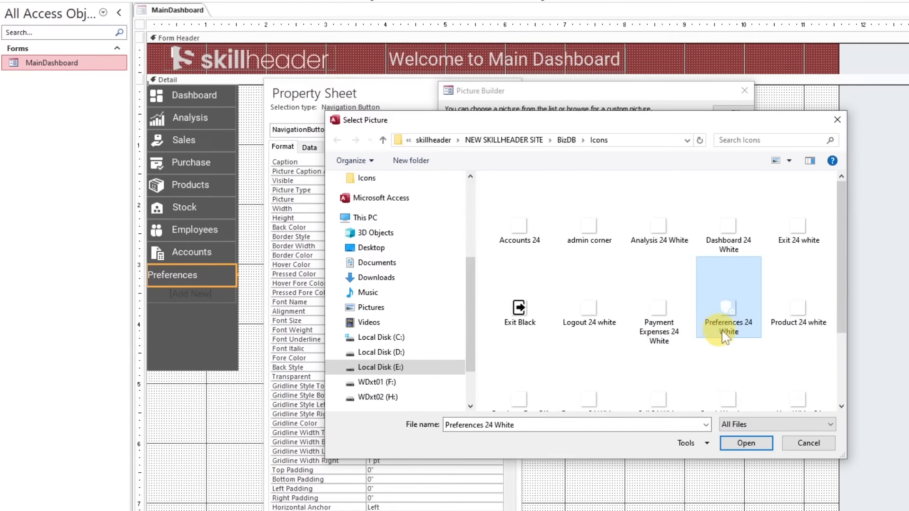
{"action": "double_click", "coordinate": [731, 310]}
{"action": "left_click", "coordinate": [735, 112]}
Set the Preferences button's Picture Caption Arrangement to General and indent its caption with leading spaces
{"action": "left_click", "coordinate": [492, 172]}
{"action": "left_click", "coordinate": [498, 172]}
{"action": "left_click", "coordinate": [478, 189]}
{"action": "left_click", "coordinate": [439, 161]}
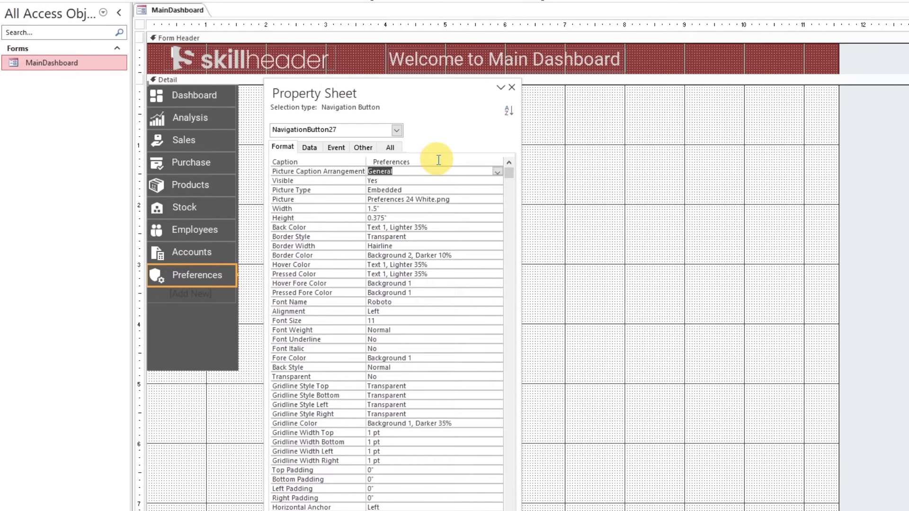
Move the Property Sheet clear of the navigation subform and check the Dashboard, Analysis, Purchase and Products buttons
{"action": "left_click_drag", "start_coordinate": [448, 96], "coordinate": [676, 83]}
{"action": "left_click", "coordinate": [337, 175]}
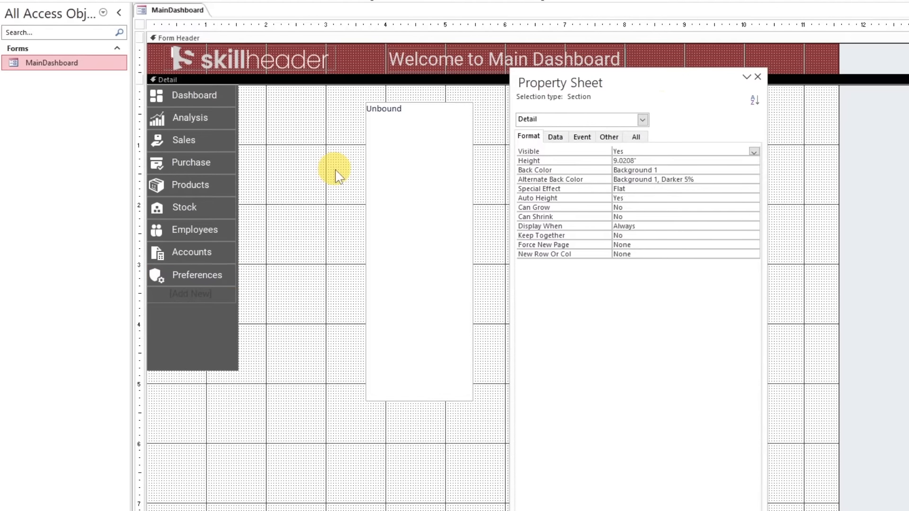
{"action": "left_click", "coordinate": [220, 99]}
{"action": "left_click", "coordinate": [216, 120]}
{"action": "left_click", "coordinate": [213, 162]}
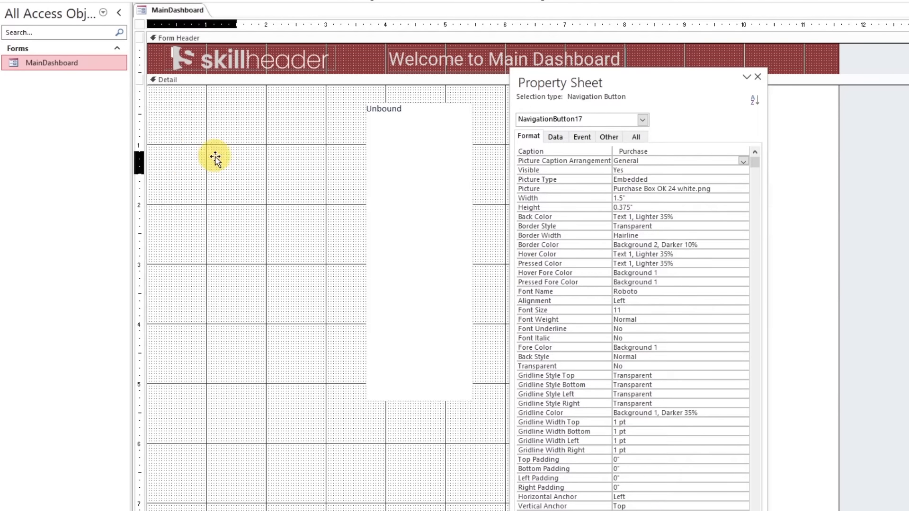
{"action": "left_click", "coordinate": [210, 185]}
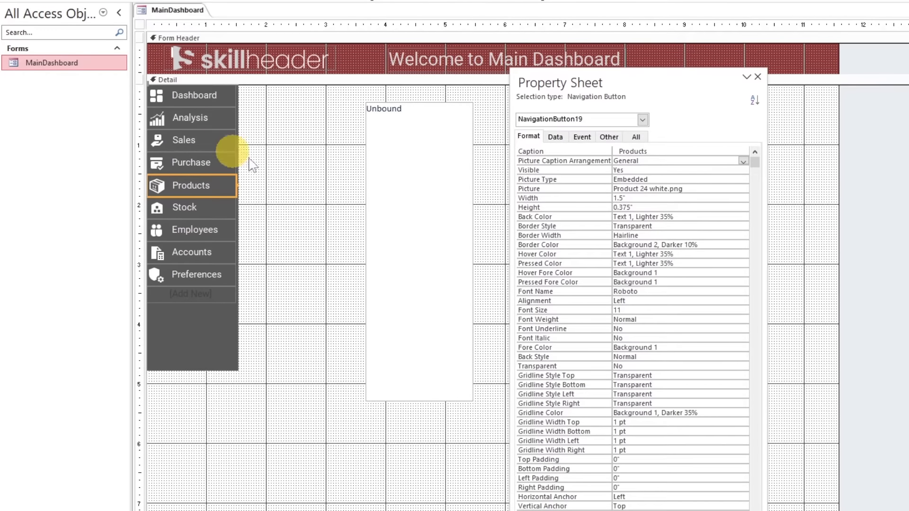
Move the navigation subform flush against the navigation buttons, at Top 0" and Left 1.5" in the Detail section
{"action": "left_click", "coordinate": [396, 156]}
{"action": "left_click_drag", "start_coordinate": [396, 156], "coordinate": [265, 138]}
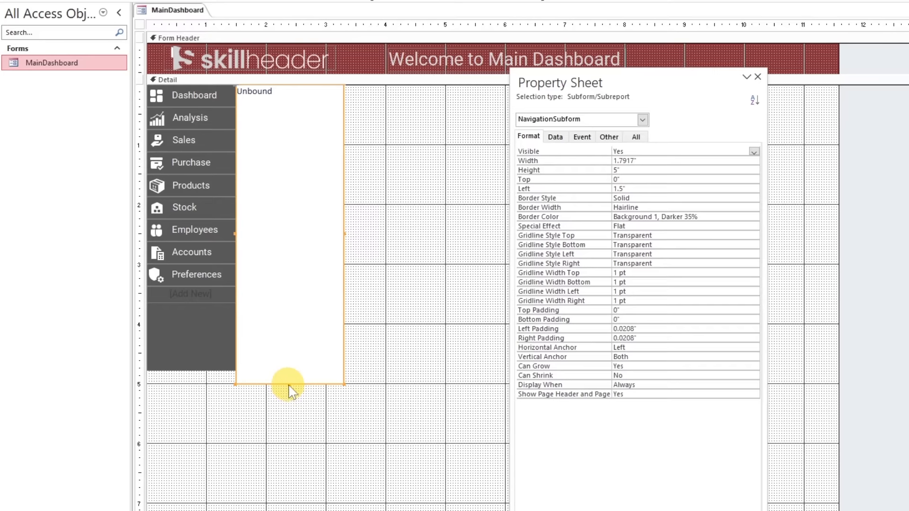
Shorten the navigation subform to 4.7917" high, level with the navigation buttons, and widen it to about 7.8"
{"action": "left_click_drag", "start_coordinate": [289, 384], "coordinate": [289, 372]}
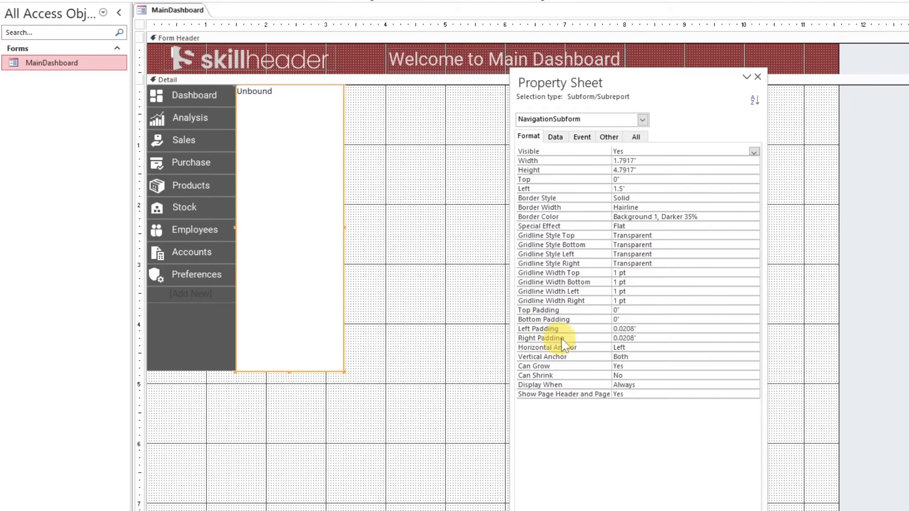
{"action": "double_click", "coordinate": [635, 77]}
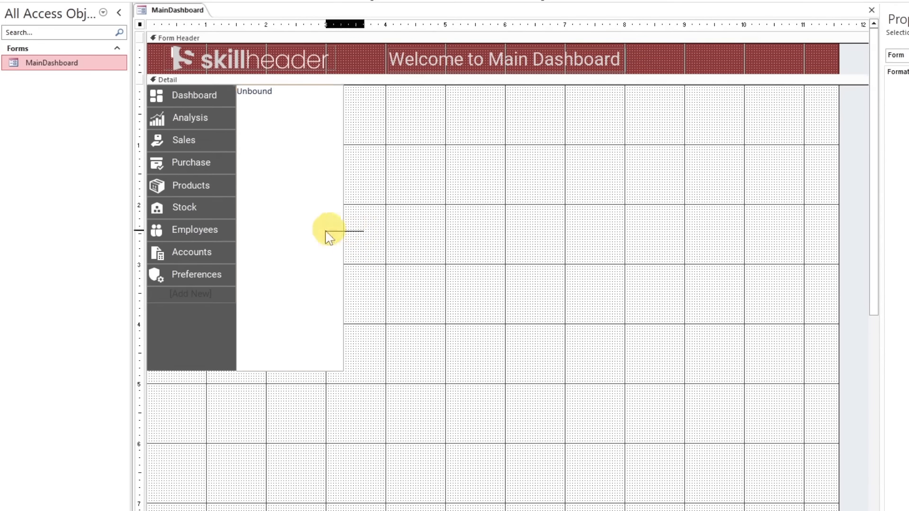
{"action": "left_click_drag", "start_coordinate": [344, 225], "coordinate": [703, 225]}
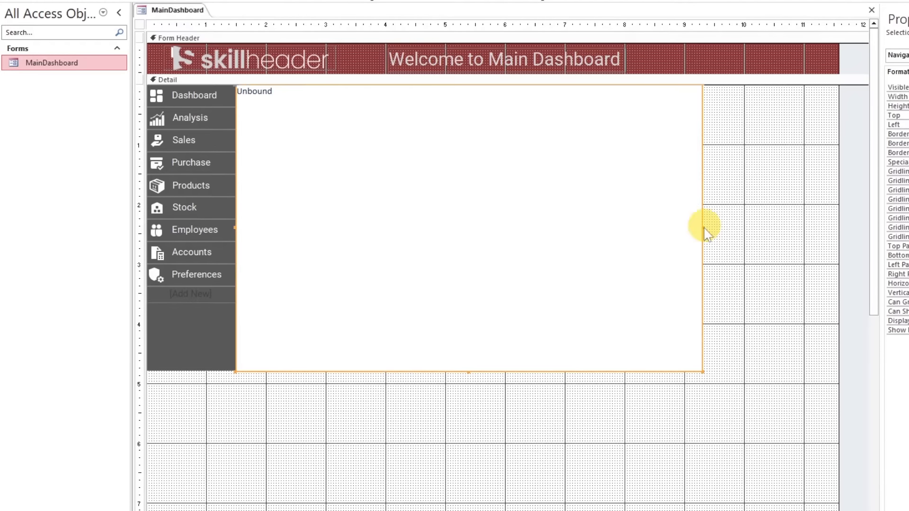
Shrink the Detail section to the subform's lower edge and widen the navigation subform to 9.5" within an 11" wide form
{"action": "scroll", "coordinate": [450, 426], "scroll_direction": "down", "scroll_amount": 3}
{"action": "left_click_drag", "start_coordinate": [484, 444], "coordinate": [495, 90]}
{"action": "scroll", "coordinate": [504, 337], "scroll_direction": "up", "scroll_amount": 2}
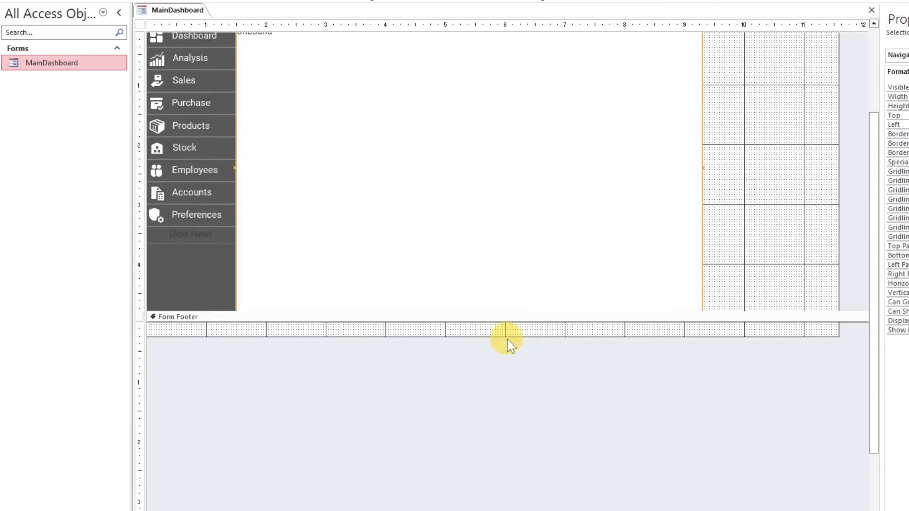
{"action": "scroll", "coordinate": [507, 339], "scroll_direction": "up", "scroll_amount": 2}
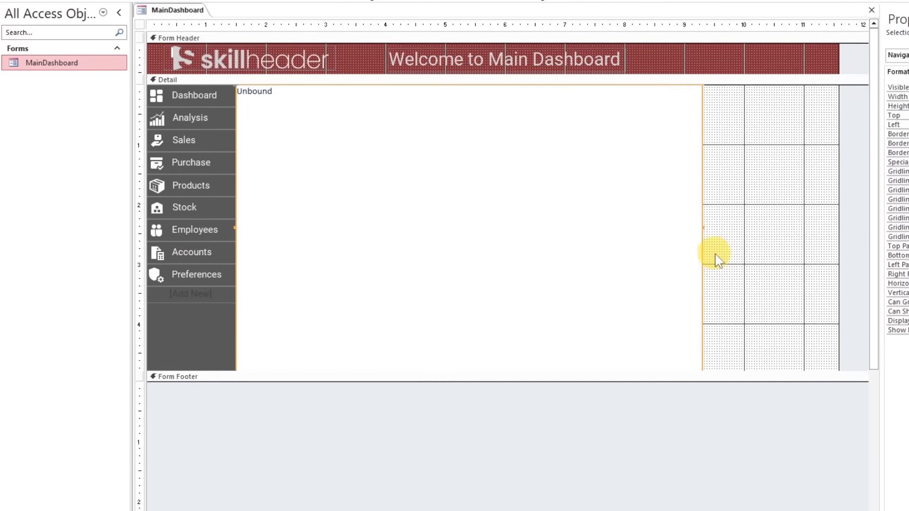
{"action": "left_click_drag", "start_coordinate": [704, 227], "coordinate": [785, 226]}
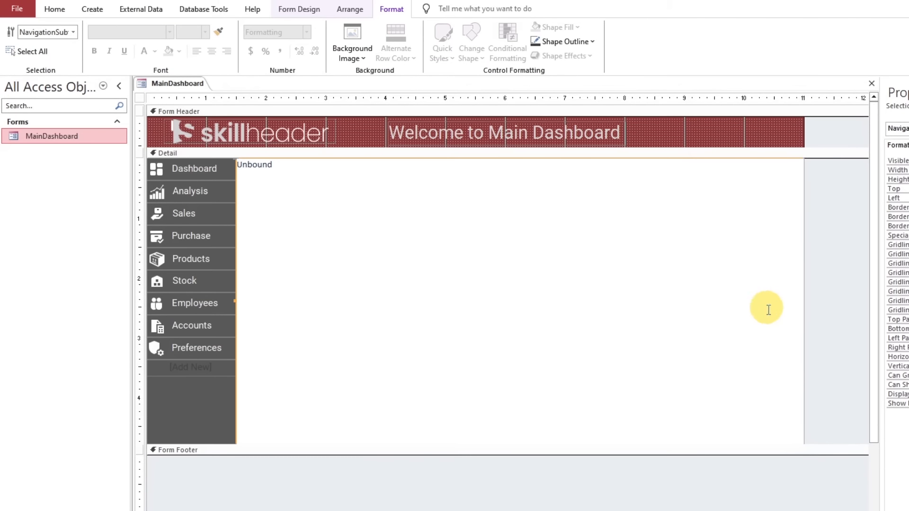
Create a new form in Design View and add a label reading "This is Main Dashboard Form for test purposes"
{"action": "left_click", "coordinate": [296, 10]}
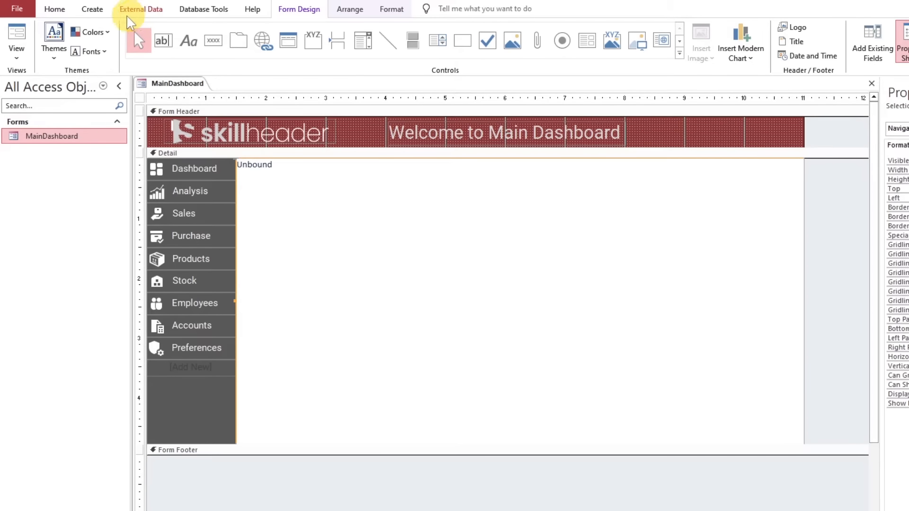
{"action": "left_click", "coordinate": [92, 9]}
{"action": "left_click", "coordinate": [257, 45]}
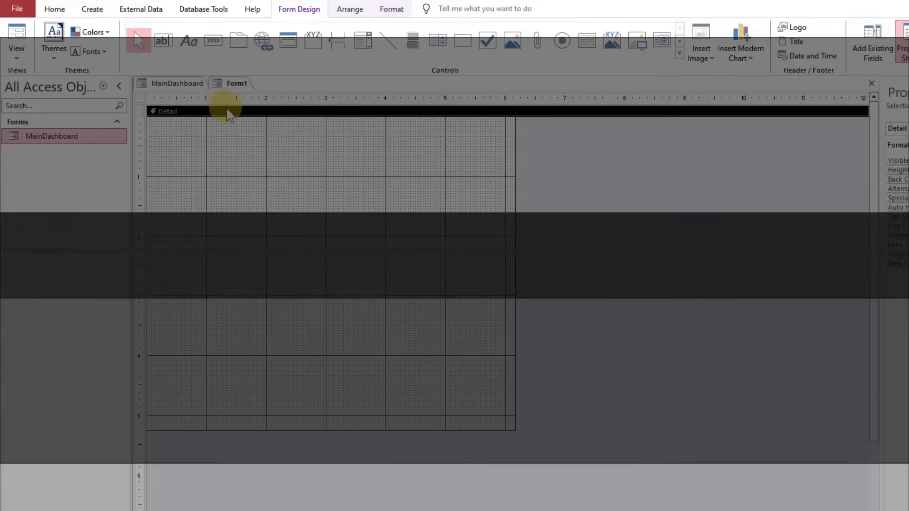
{"action": "right_click", "coordinate": [237, 142]}
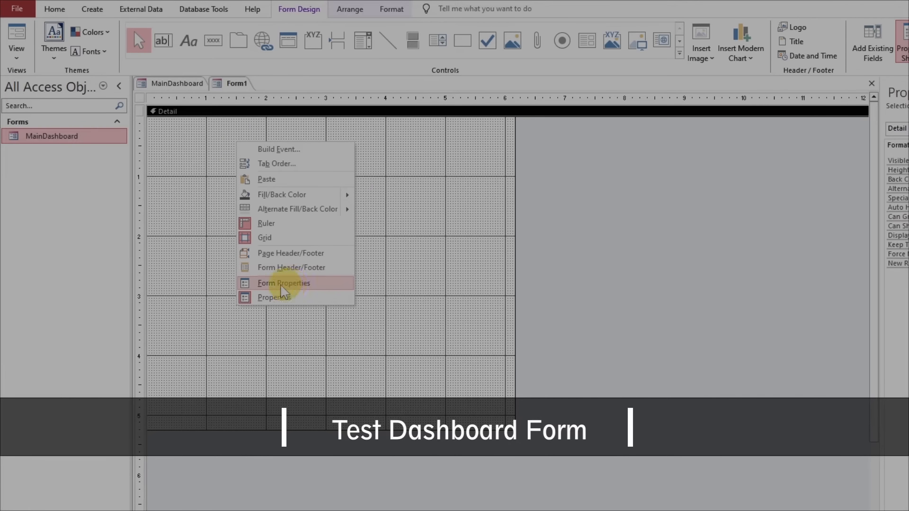
{"action": "left_click", "coordinate": [292, 287]}
{"action": "left_click", "coordinate": [189, 41]}
{"action": "left_click", "coordinate": [214, 153]}
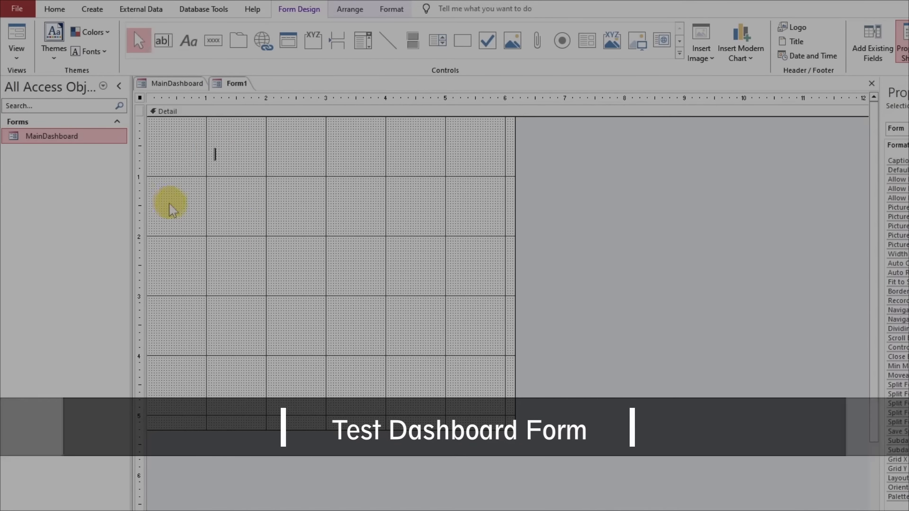
{"action": "type", "text": "Th"}
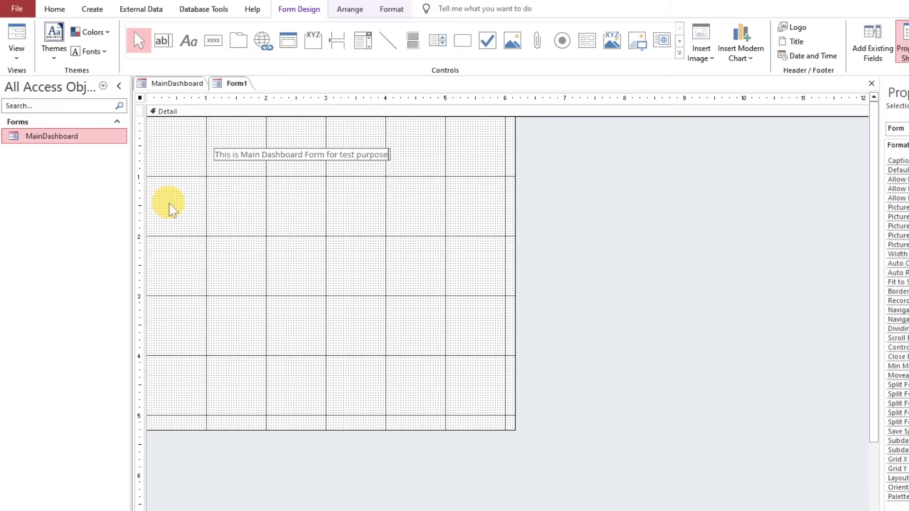
Set the label's font size to 16 and its font to Roboto
{"action": "left_click", "coordinate": [330, 159]}
{"action": "left_click", "coordinate": [392, 9]}
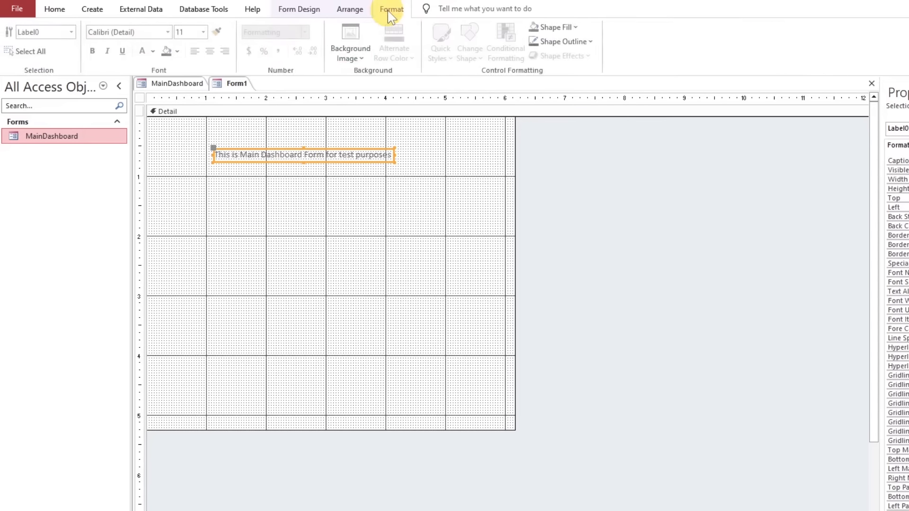
{"action": "left_click", "coordinate": [204, 32]}
{"action": "left_click", "coordinate": [194, 116]}
{"action": "left_click", "coordinate": [142, 32]}
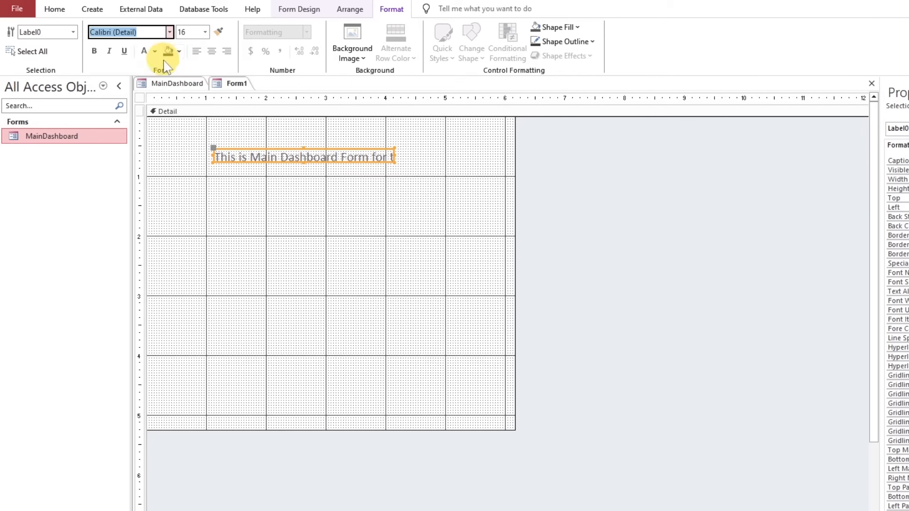
{"action": "key", "text": "Return"}
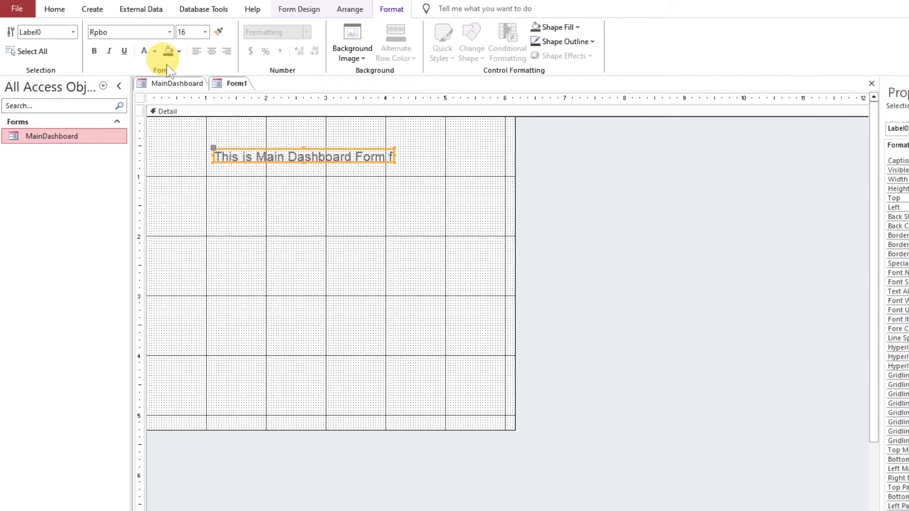
{"action": "left_click", "coordinate": [135, 31]}
{"action": "type", "text": "Roboto"}
{"action": "key", "text": "Return"}
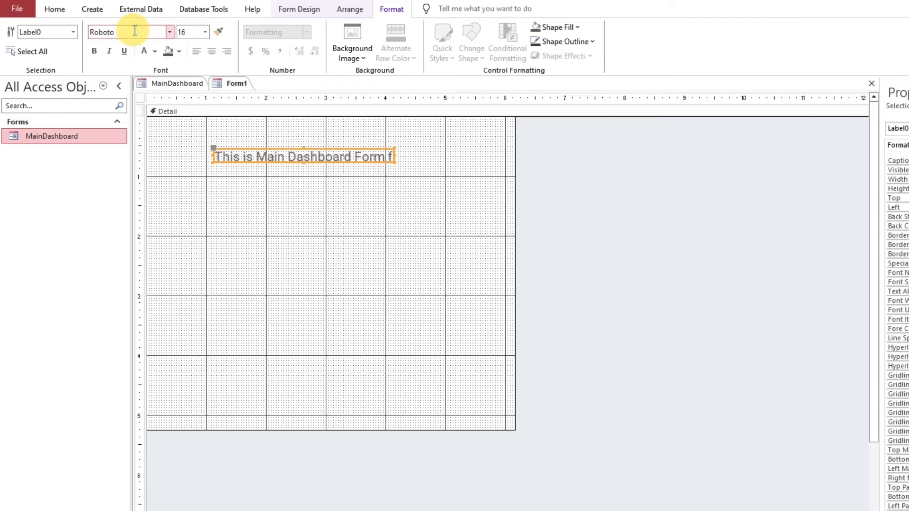
Size the label to fit its full text and move it closer to the upper-left corner of the Detail section
{"action": "double_click", "coordinate": [395, 154]}
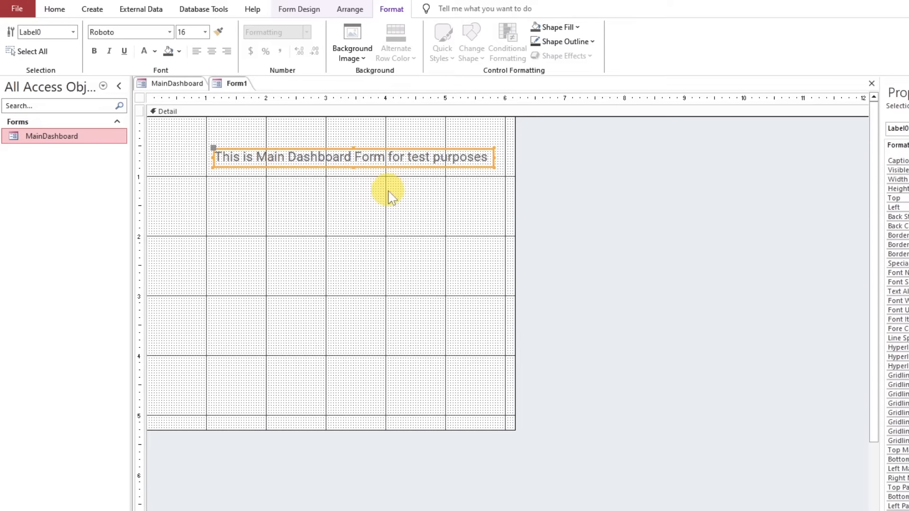
{"action": "left_click", "coordinate": [386, 189]}
{"action": "left_click_drag", "start_coordinate": [372, 161], "coordinate": [339, 140]}
{"action": "left_click", "coordinate": [388, 255]}
Save the new form as TestDashboard
{"action": "key", "text": "ctrl+s"}
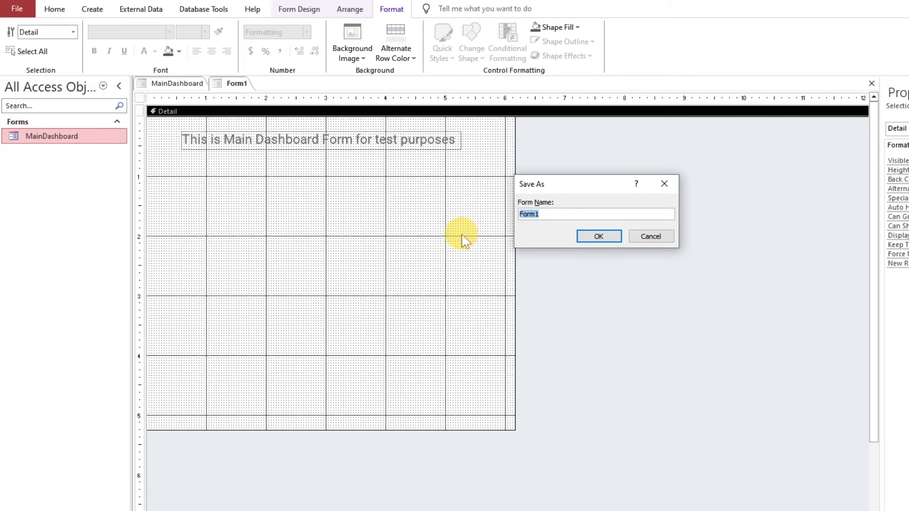
{"action": "type", "text": "TestDashboard"}
{"action": "key", "text": "Return"}
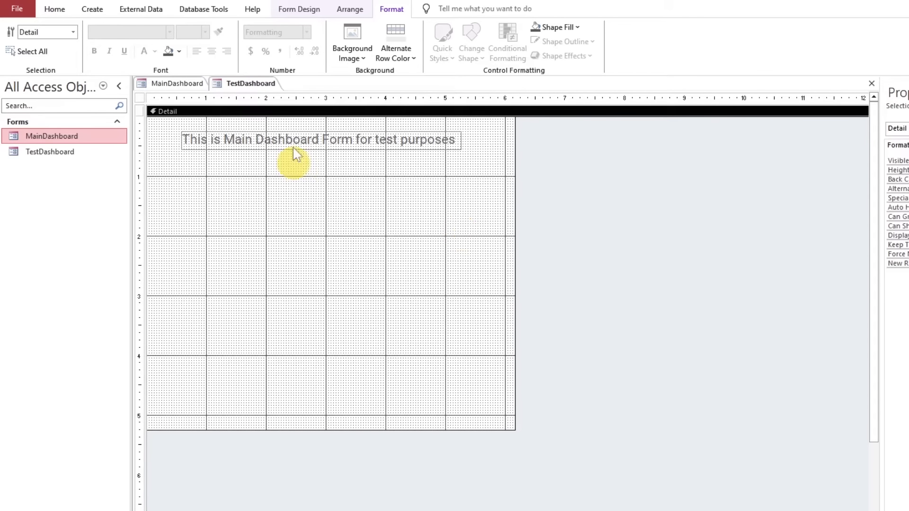
Switch the TestDashboard form out of Design View to check it and close the form
{"action": "right_click", "coordinate": [250, 85]}
{"action": "left_click", "coordinate": [54, 9]}
{"action": "left_click", "coordinate": [18, 31]}
{"action": "right_click", "coordinate": [255, 78]}
{"action": "left_click", "coordinate": [249, 84]}
{"action": "right_click", "coordinate": [249, 85]}
{"action": "left_click", "coordinate": [264, 103]}
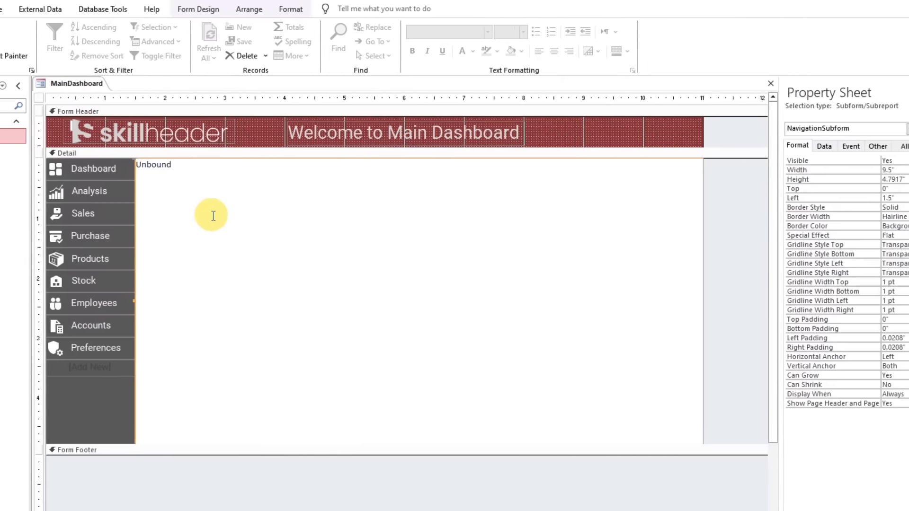
Set the Dashboard navigation button's Navigation Target Name to TestDashboard and dock the Property Sheet again
{"action": "left_click", "coordinate": [221, 213]}
{"action": "left_click", "coordinate": [40, 175]}
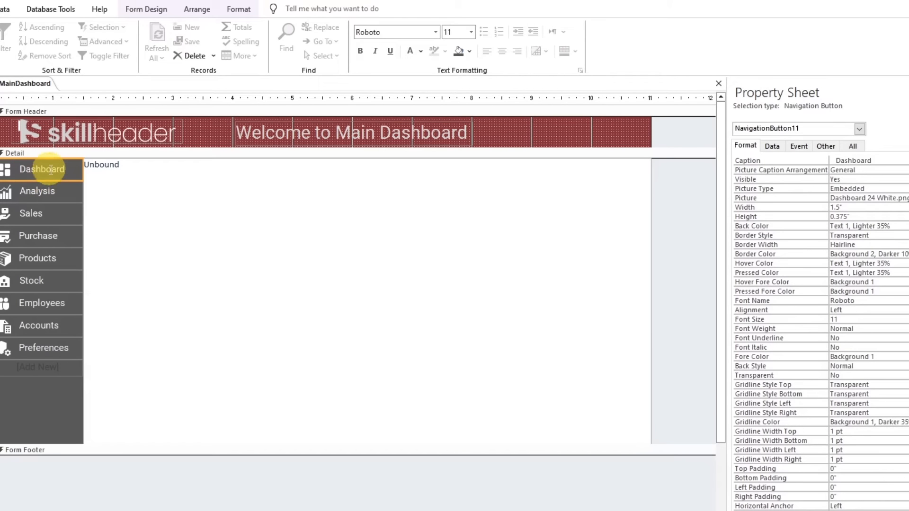
{"action": "left_click_drag", "start_coordinate": [765, 94], "coordinate": [215, 180]}
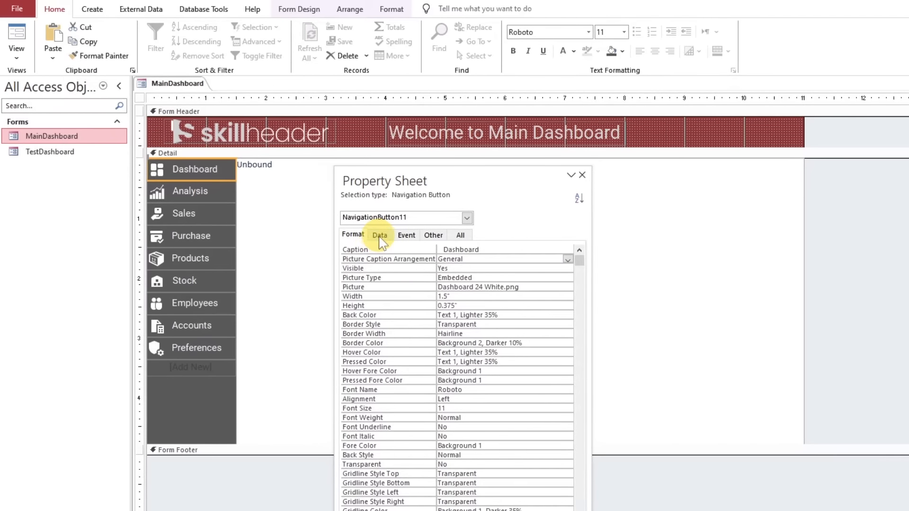
{"action": "left_click", "coordinate": [380, 236]}
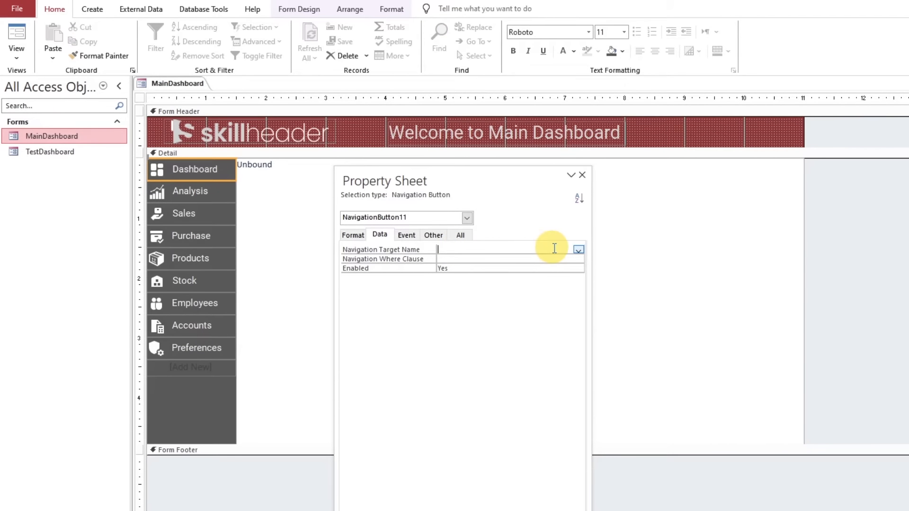
{"action": "left_click", "coordinate": [524, 268]}
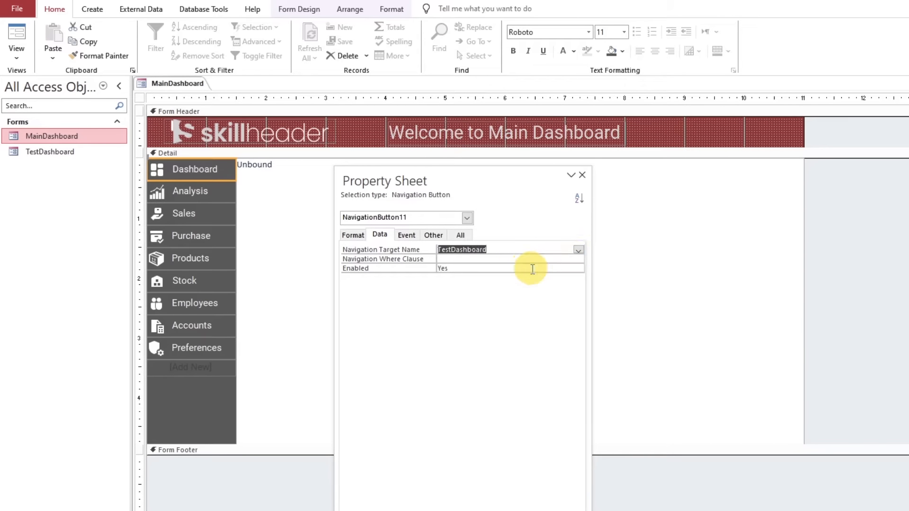
{"action": "double_click", "coordinate": [459, 180]}
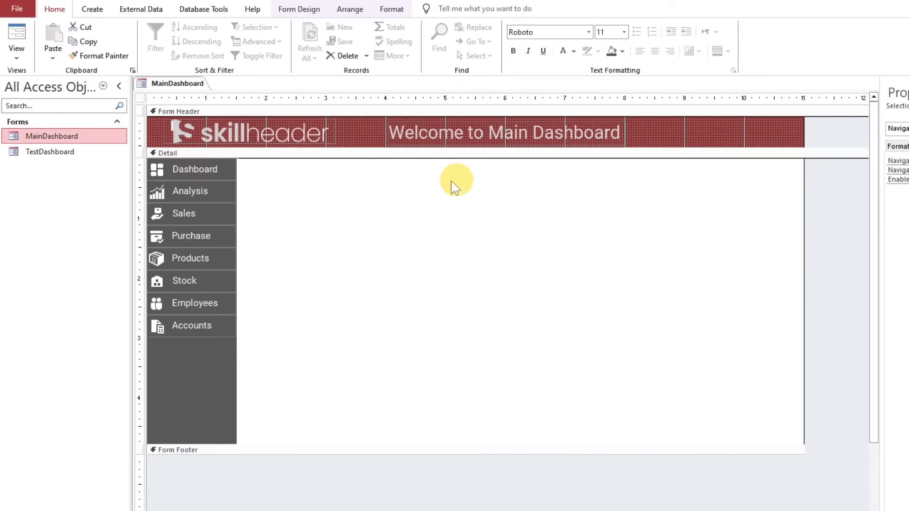
Open MainDashboard in Form View and test the Analysis and Dashboard navigation buttons
{"action": "left_click", "coordinate": [215, 189]}
{"action": "left_click", "coordinate": [214, 170]}
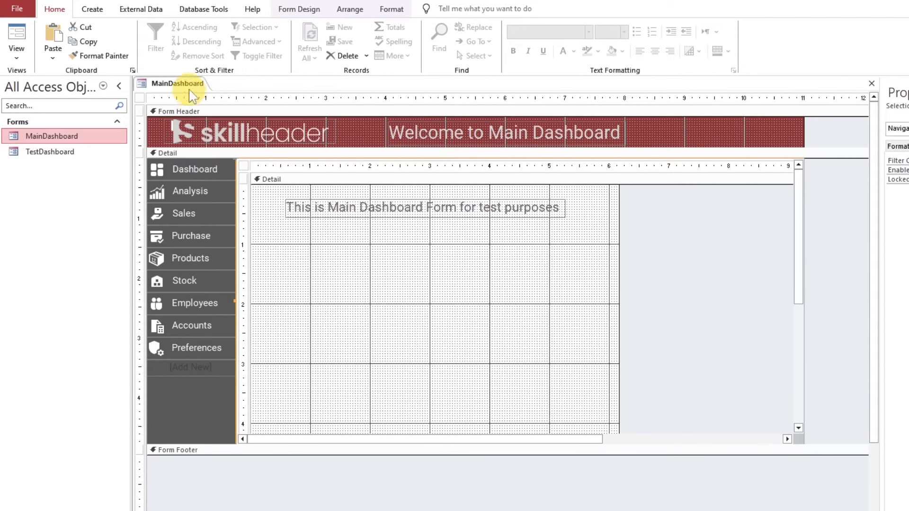
{"action": "left_click", "coordinate": [17, 34]}
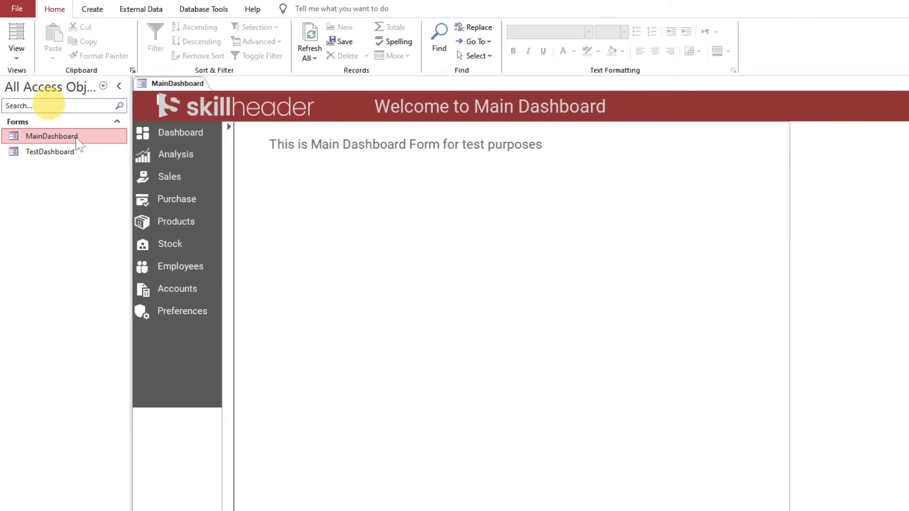
{"action": "left_click", "coordinate": [186, 154]}
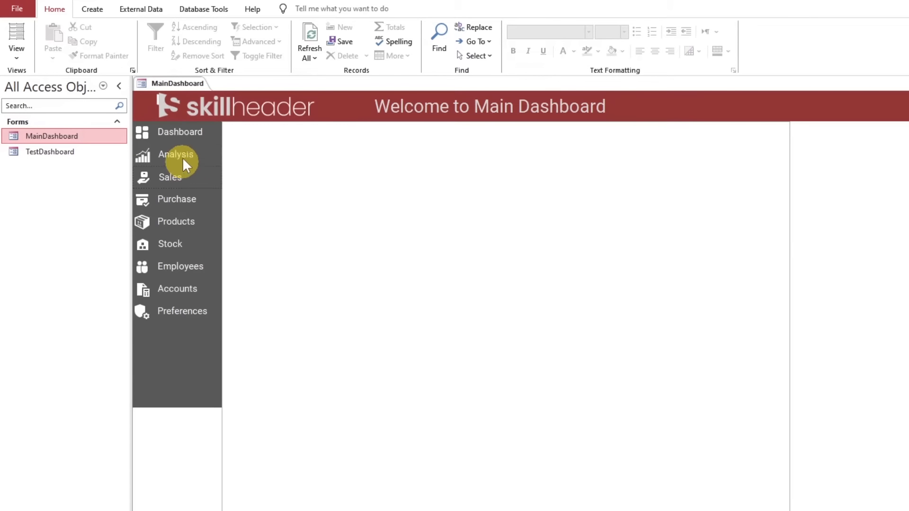
{"action": "left_click", "coordinate": [181, 135]}
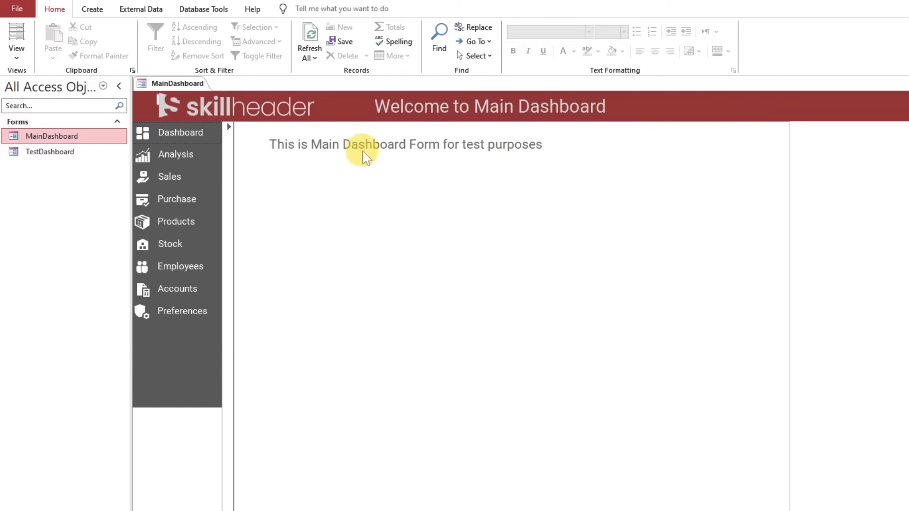
Return MainDashboard to Design View and extend the Detail section to about 5.6" high, below the navigation subform
{"action": "right_click", "coordinate": [187, 85]}
{"action": "left_click", "coordinate": [224, 167]}
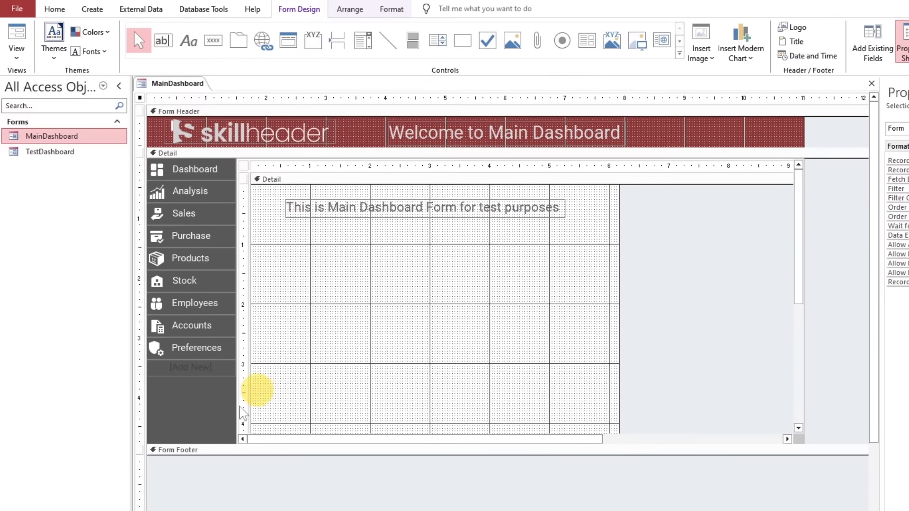
{"action": "left_click_drag", "start_coordinate": [246, 448], "coordinate": [255, 494]}
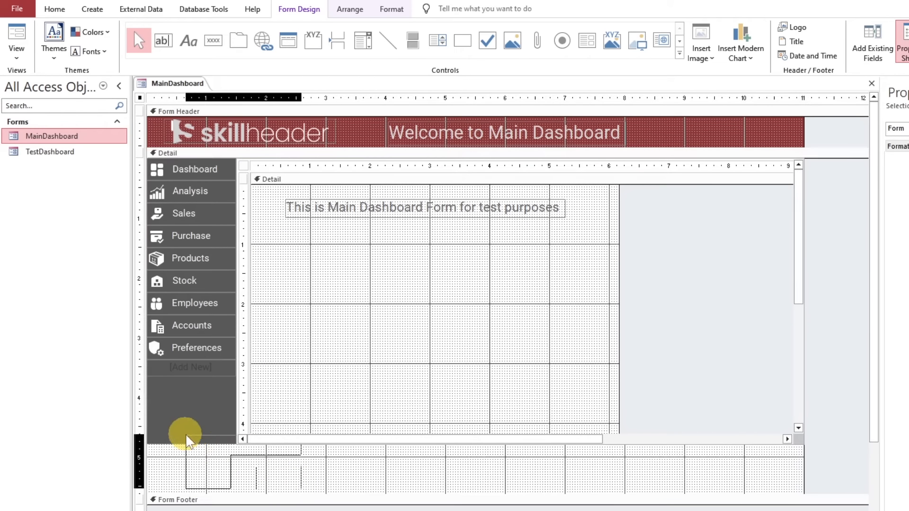
Change the anchoring of the navigation control and of the navigation subform
{"action": "left_click", "coordinate": [350, 9]}
{"action": "left_click", "coordinate": [192, 426]}
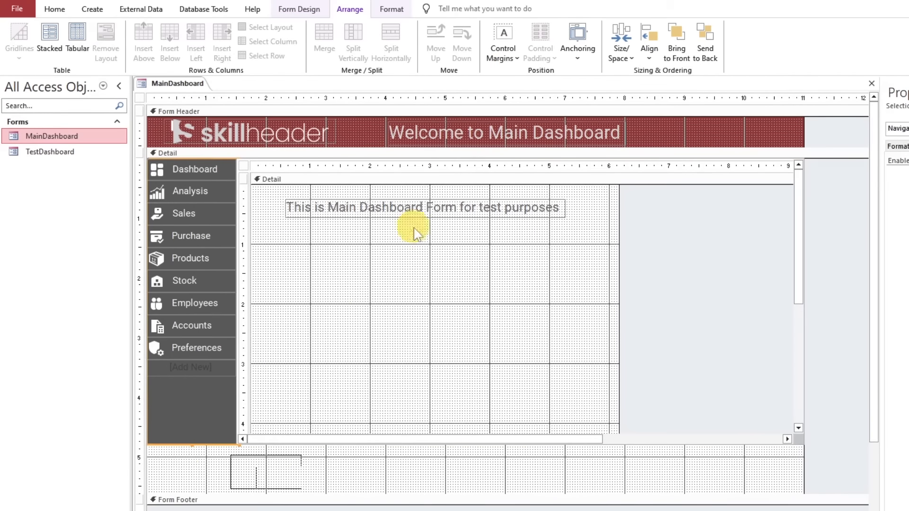
{"action": "left_click", "coordinate": [578, 45]}
{"action": "left_click", "coordinate": [623, 102]}
{"action": "left_click", "coordinate": [450, 376]}
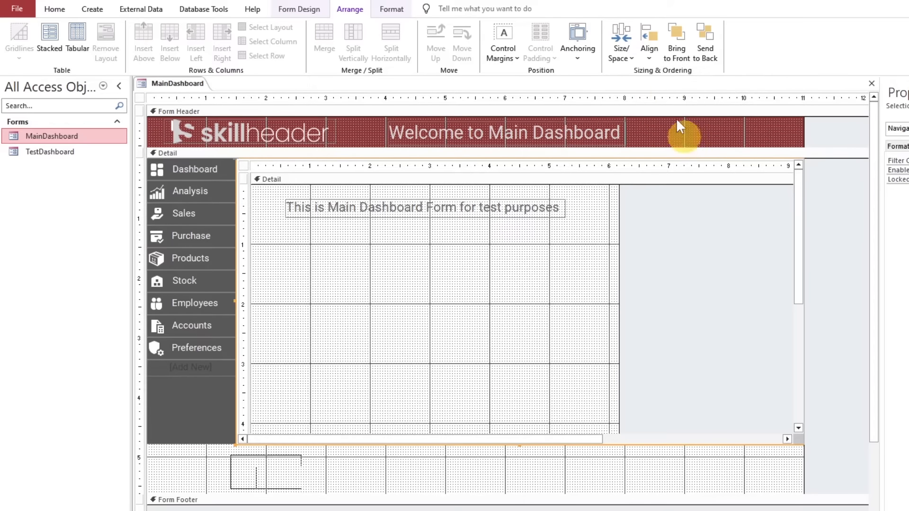
{"action": "left_click", "coordinate": [590, 50]}
{"action": "left_click", "coordinate": [729, 99]}
Stretch the "Welcome to Main Dashboard" header label across the full width of the form, about 11"
{"action": "left_click", "coordinate": [462, 133]}
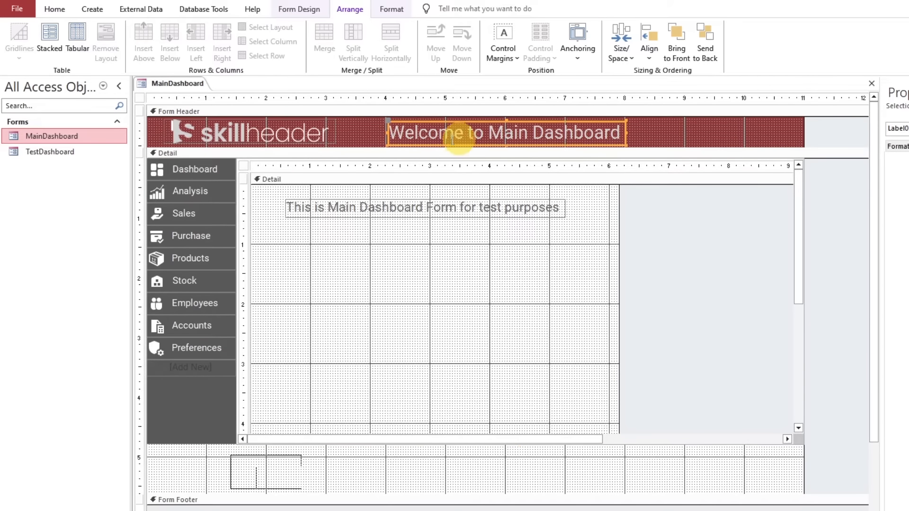
{"action": "left_click_drag", "start_coordinate": [387, 132], "coordinate": [149, 131]}
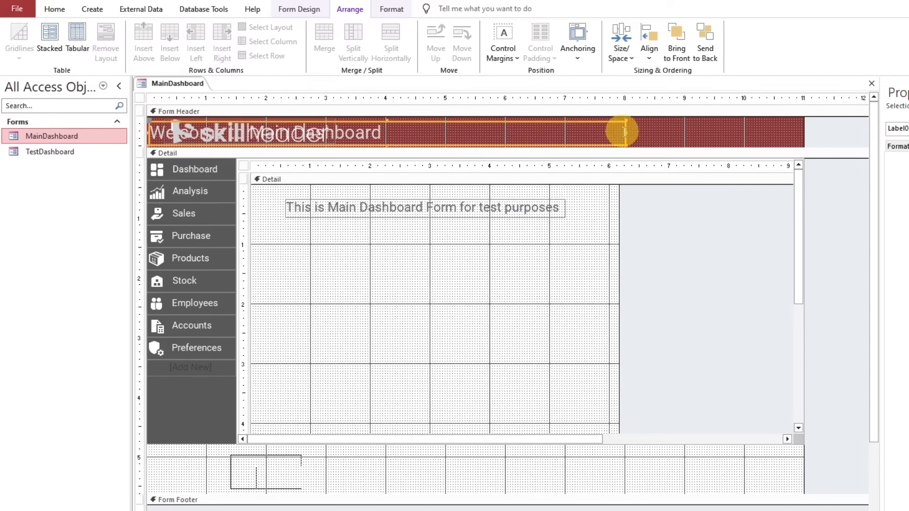
{"action": "left_click_drag", "start_coordinate": [626, 132], "coordinate": [803, 131]}
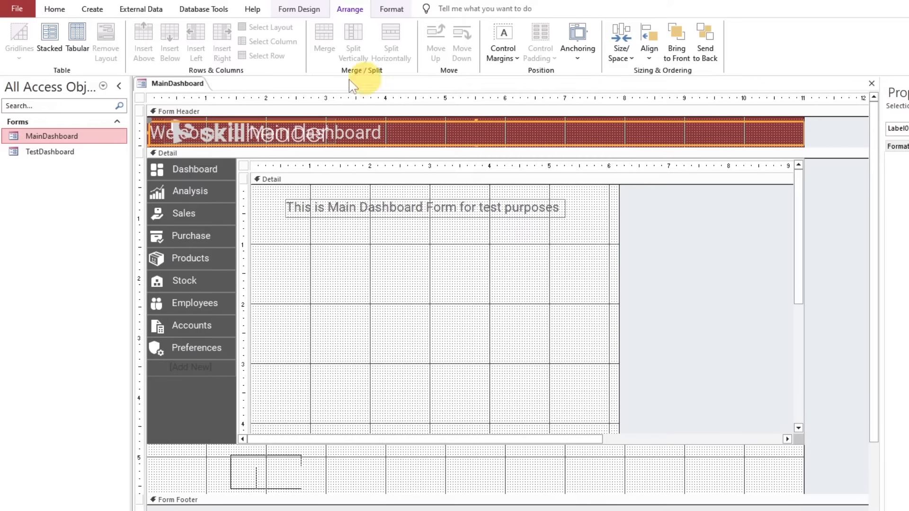
Center the text of the "Welcome to Main Dashboard" header label and anchor the label to stretch across the top
{"action": "left_click", "coordinate": [390, 10]}
{"action": "left_click", "coordinate": [212, 50]}
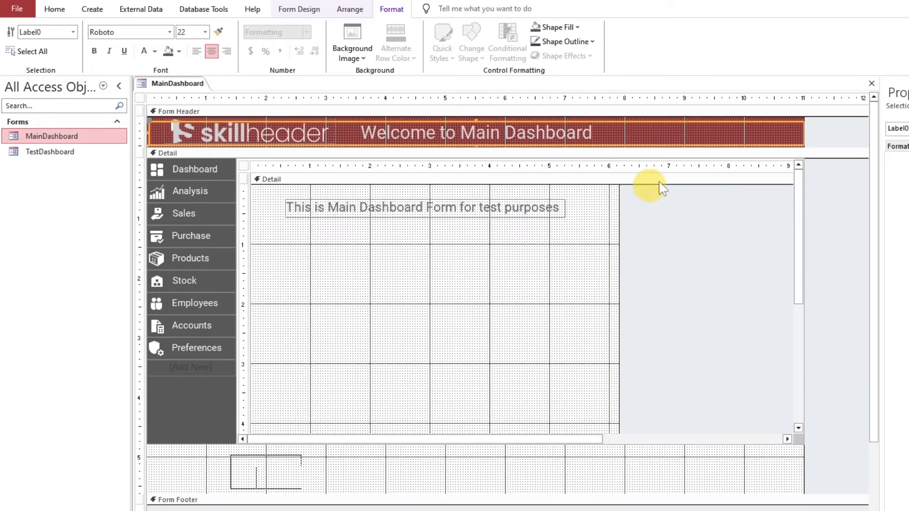
{"action": "left_click", "coordinate": [350, 9]}
{"action": "left_click", "coordinate": [574, 37]}
{"action": "left_click", "coordinate": [729, 73]}
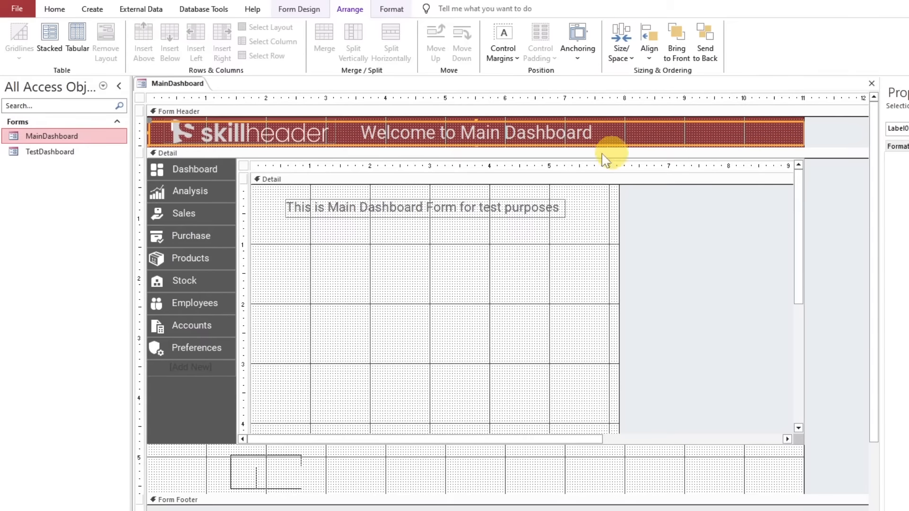
Shrink the Detail section to end at the lower edge of the navigation subform, about 4.8" high, and switch MainDashboard to Form View
{"action": "left_click", "coordinate": [545, 279]}
{"action": "left_click_drag", "start_coordinate": [431, 492], "coordinate": [423, 447]}
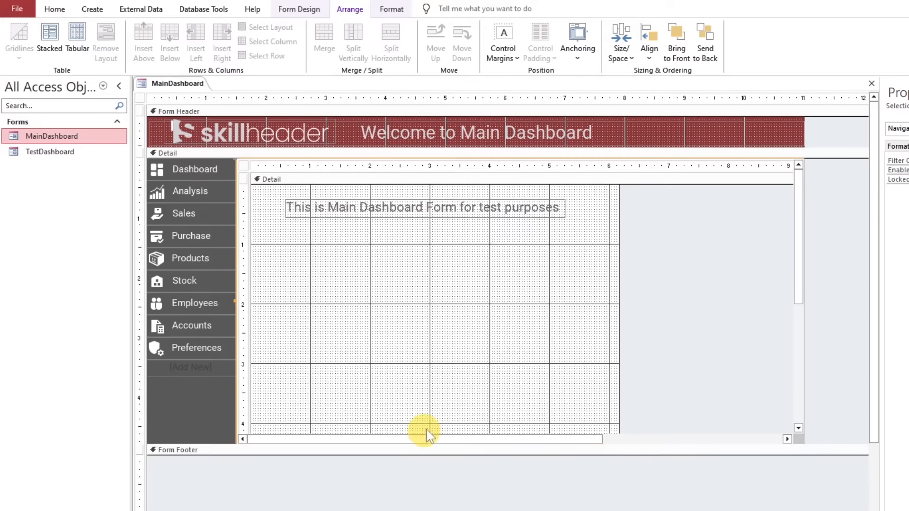
{"action": "left_click", "coordinate": [92, 9]}
{"action": "left_click", "coordinate": [55, 9]}
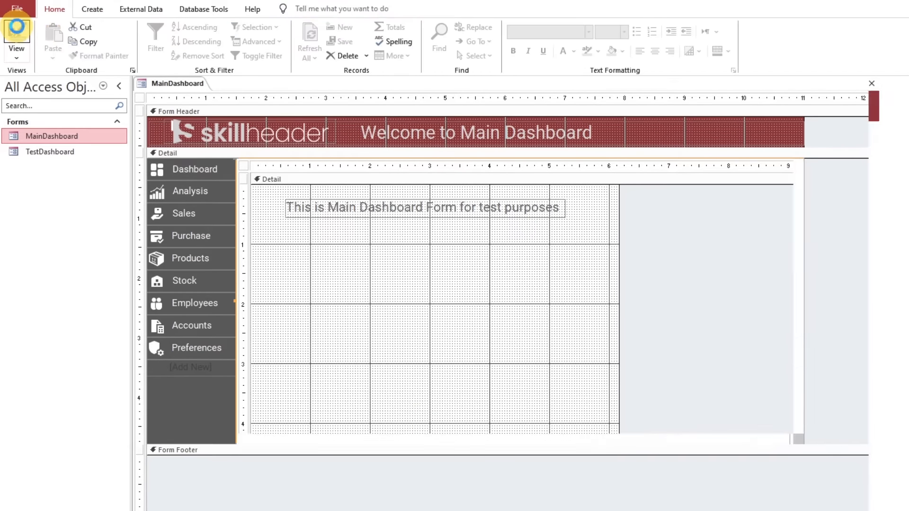
{"action": "left_click", "coordinate": [17, 37]}
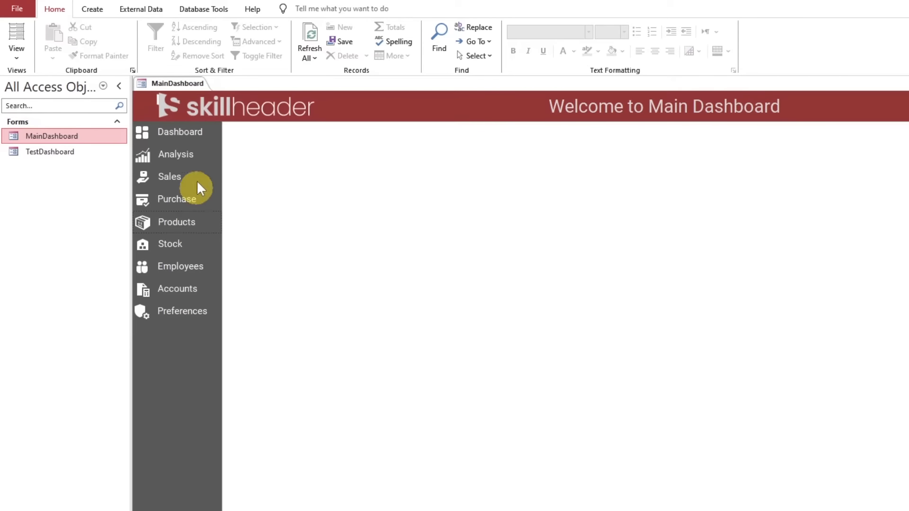
In Design View, set the navigation buttons' Pressed Color to Accent 2, Darker 25% and Hover Color to Text 1, and redock the Property Sheet
{"action": "right_click", "coordinate": [178, 84]}
{"action": "left_click", "coordinate": [211, 167]}
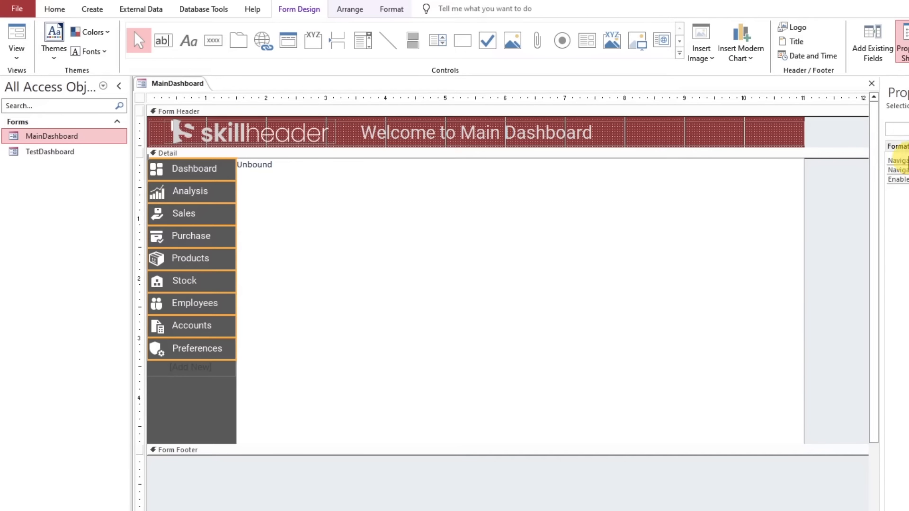
{"action": "left_click_drag", "start_coordinate": [897, 92], "coordinate": [391, 172]}
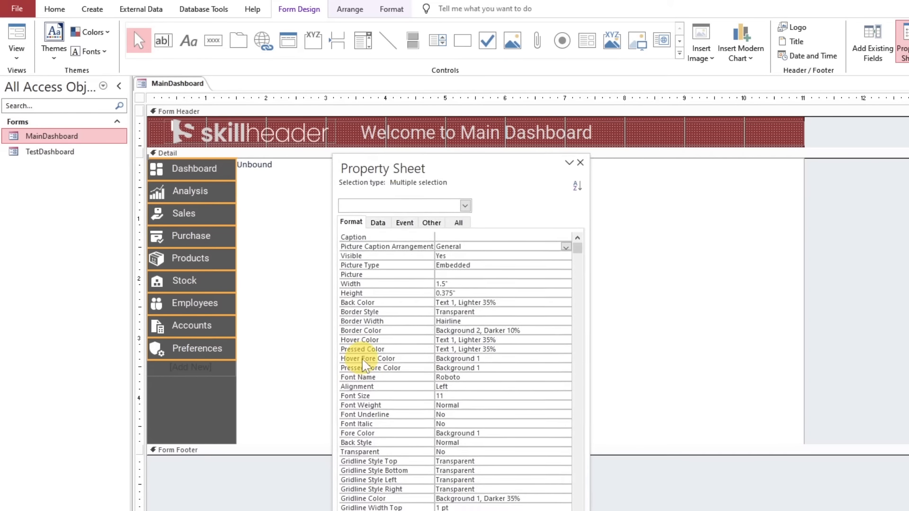
{"action": "left_click", "coordinate": [372, 349]}
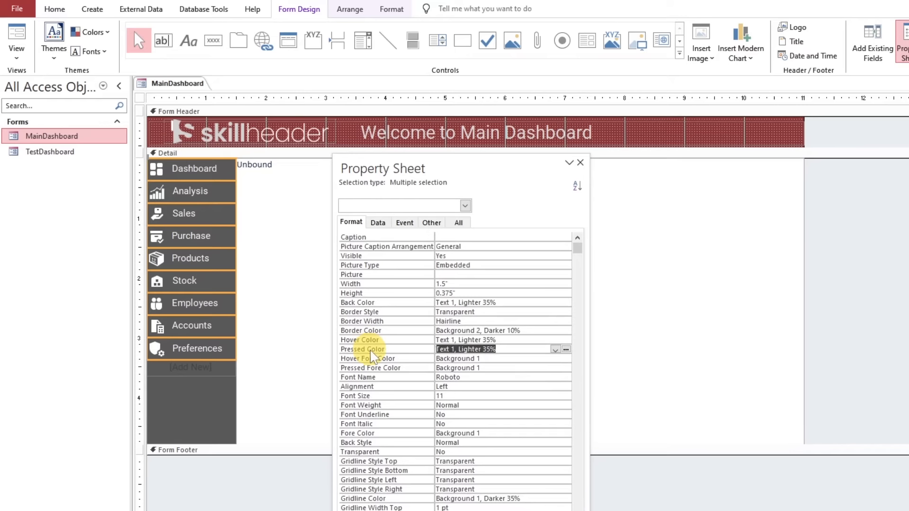
{"action": "left_click", "coordinate": [566, 348]}
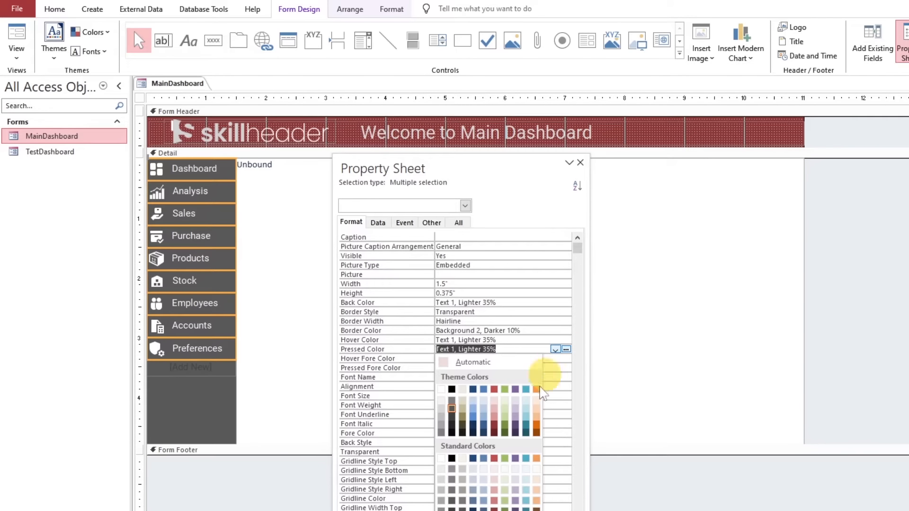
{"action": "left_click", "coordinate": [495, 429]}
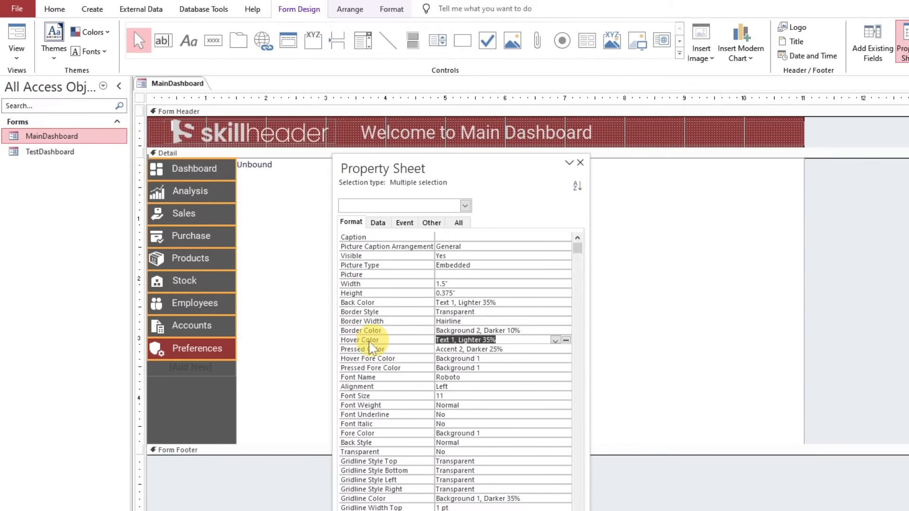
{"action": "left_click", "coordinate": [556, 341]}
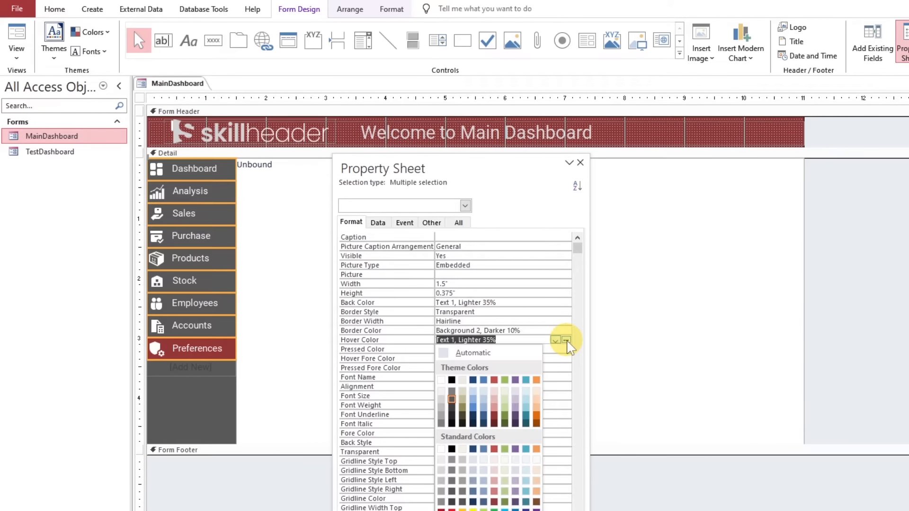
{"action": "left_click", "coordinate": [452, 378]}
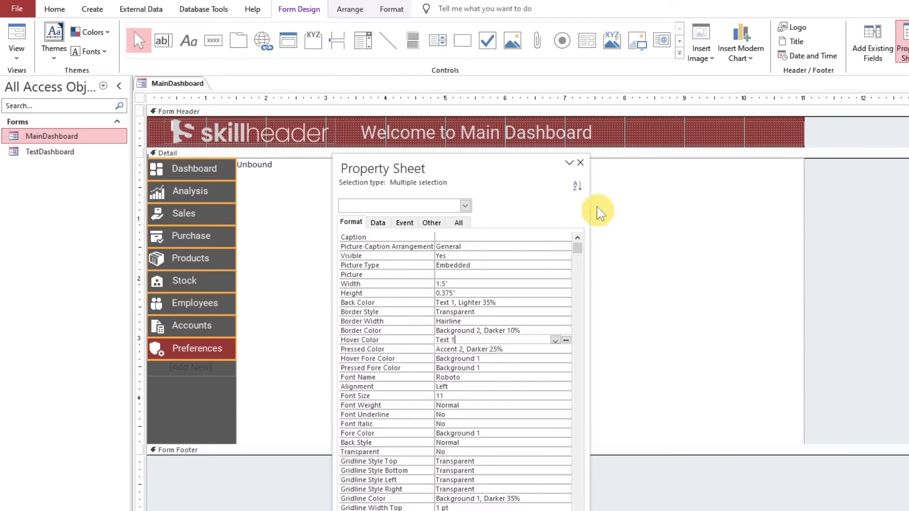
{"action": "double_click", "coordinate": [538, 164]}
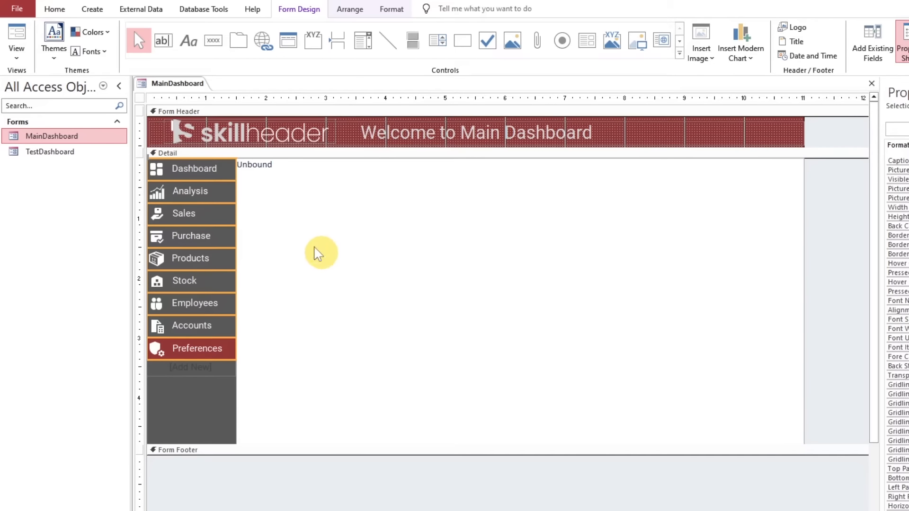
Test the Purchase, Employees, Preferences, Products, Sales and Dashboard navigation buttons in Form View
{"action": "left_click", "coordinate": [17, 39]}
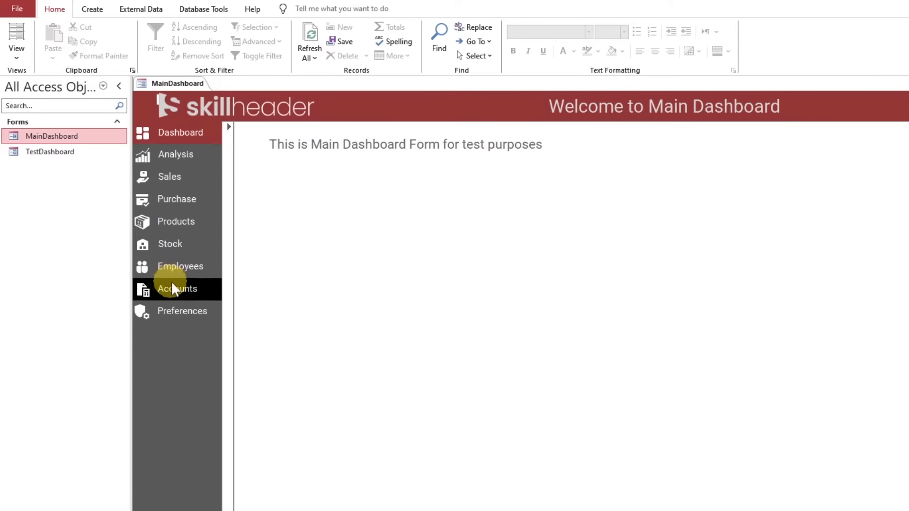
{"action": "left_click", "coordinate": [213, 204]}
{"action": "left_click", "coordinate": [208, 270]}
{"action": "left_click", "coordinate": [201, 312]}
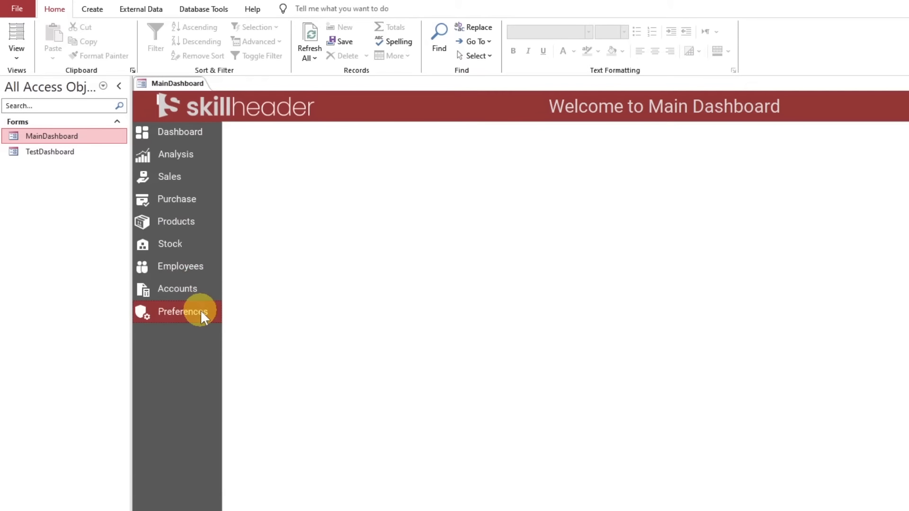
{"action": "left_click", "coordinate": [202, 222]}
{"action": "left_click", "coordinate": [198, 174]}
{"action": "left_click", "coordinate": [196, 140]}
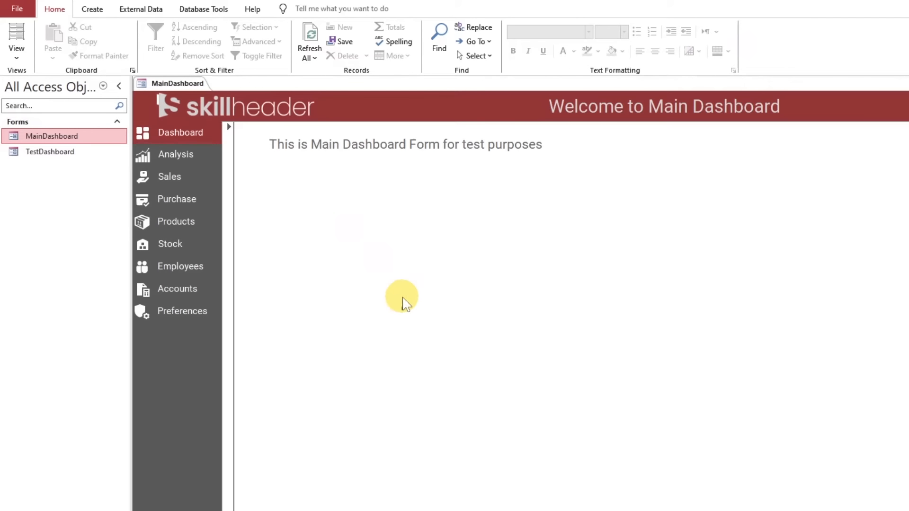
Return MainDashboard to Design View and extend the Form Header section to about 1" high
{"action": "right_click", "coordinate": [192, 84]}
{"action": "left_click", "coordinate": [222, 167]}
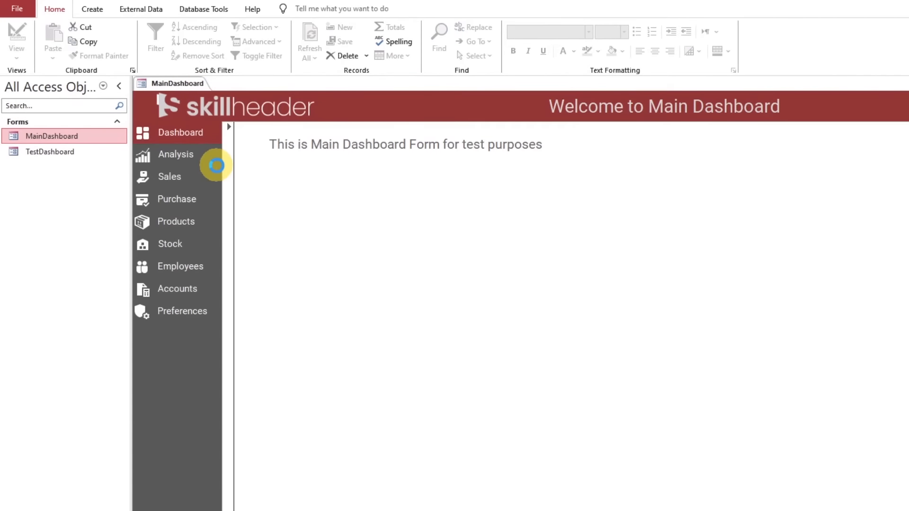
{"action": "left_click", "coordinate": [736, 122]}
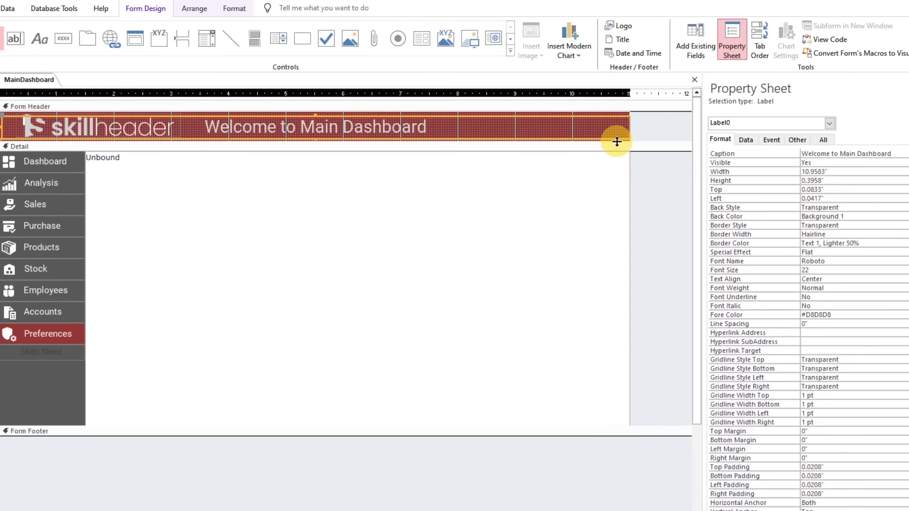
{"action": "left_click_drag", "start_coordinate": [615, 143], "coordinate": [592, 170]}
Add a command button below the title in the Form Header without using the wizard, and set its caption to Logout
{"action": "left_click", "coordinate": [63, 39]}
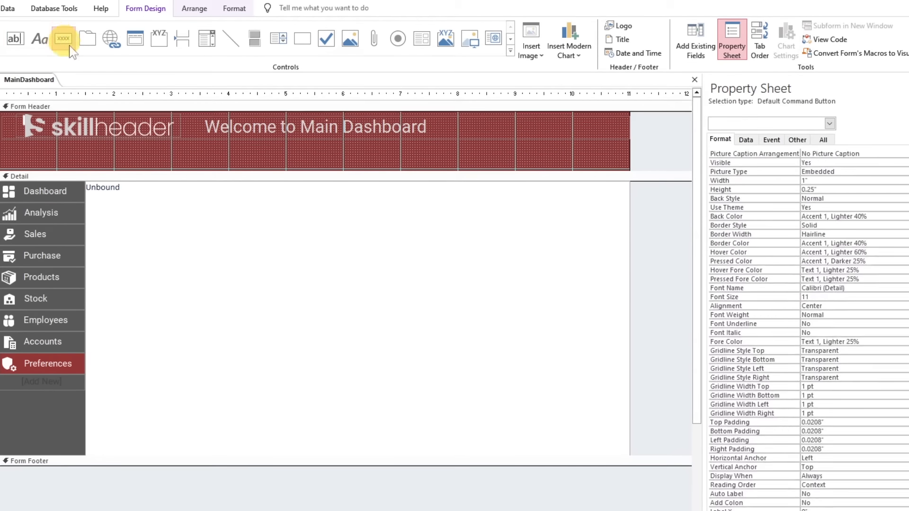
{"action": "left_click", "coordinate": [118, 103]}
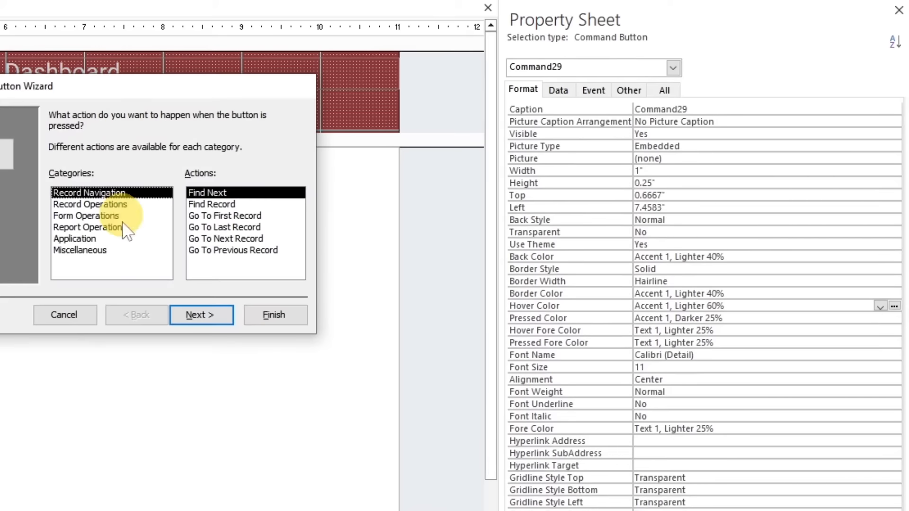
{"action": "left_click", "coordinate": [71, 312]}
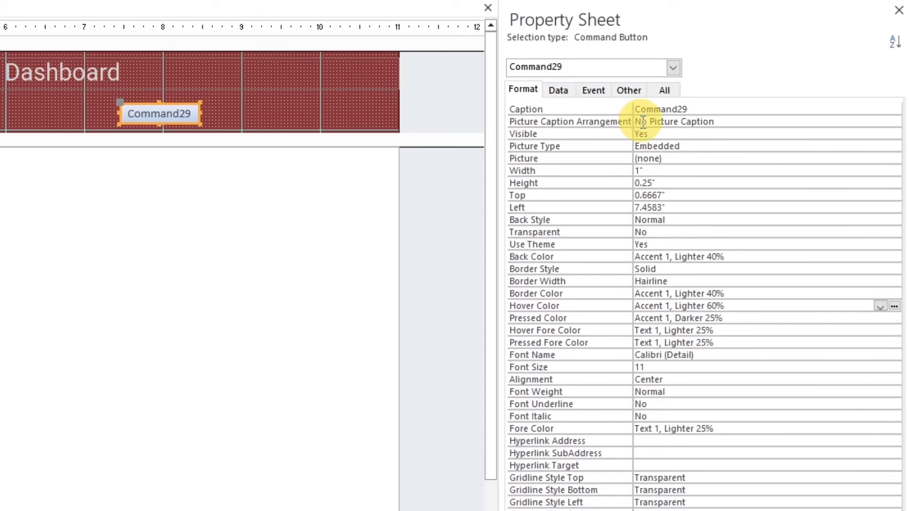
{"action": "left_click", "coordinate": [559, 91]}
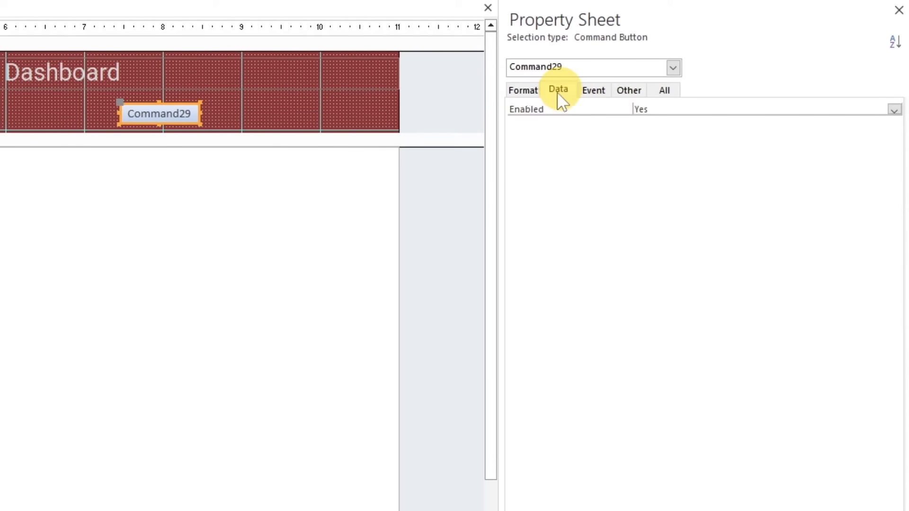
{"action": "left_click", "coordinate": [521, 91]}
{"action": "double_click", "coordinate": [637, 109]}
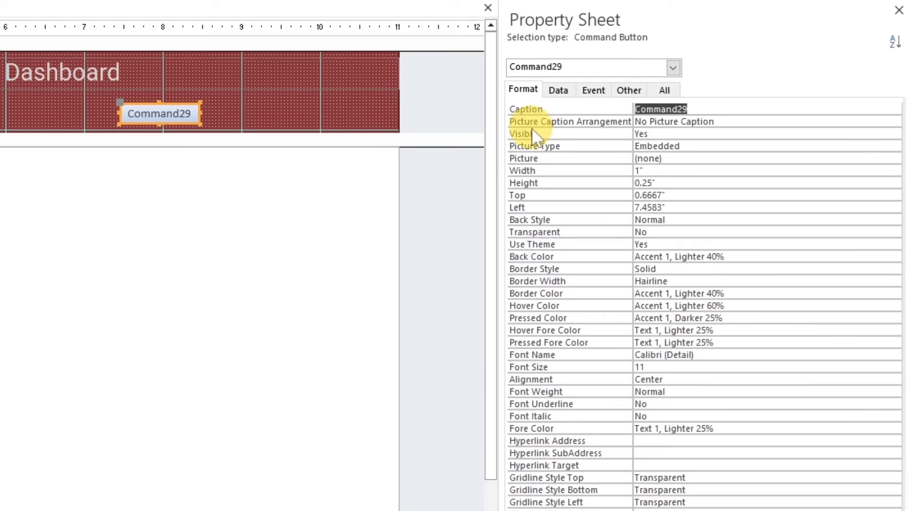
{"action": "type", "text": "Logout"}
{"action": "key", "text": "Return"}
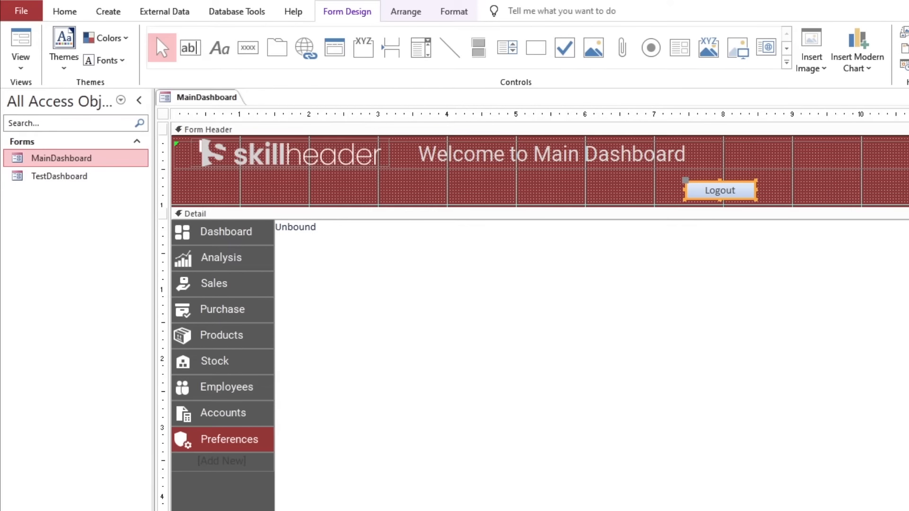
Set the Logout button's font to Roboto and its font color to Background 1
{"action": "left_click", "coordinate": [454, 11]}
{"action": "left_click", "coordinate": [161, 38]}
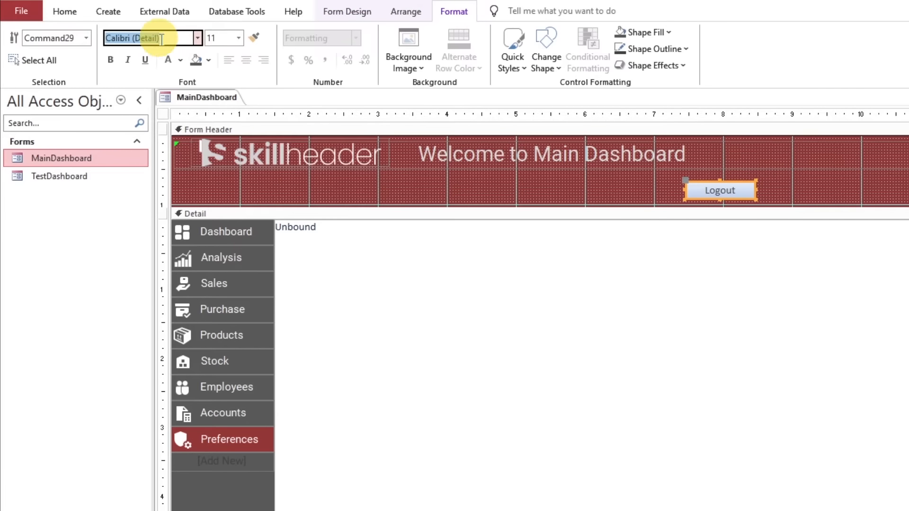
{"action": "type", "text": "Roboto"}
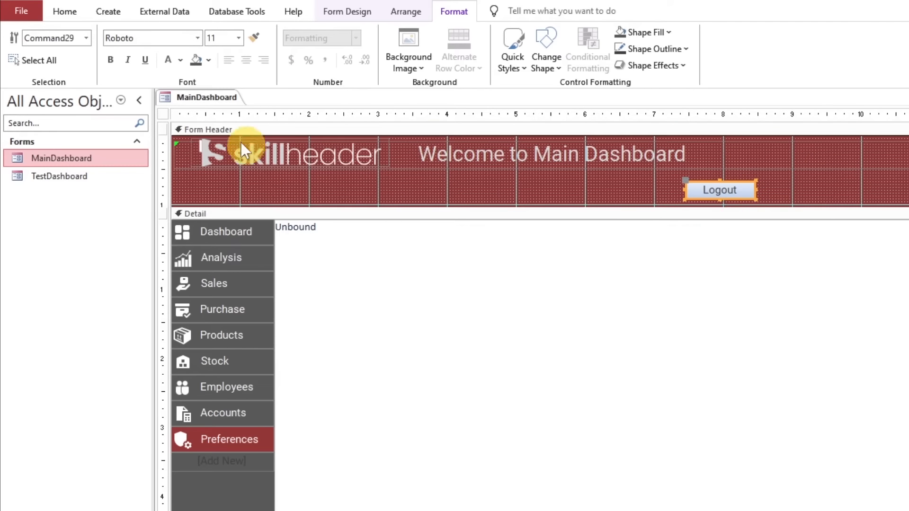
{"action": "left_click", "coordinate": [169, 61]}
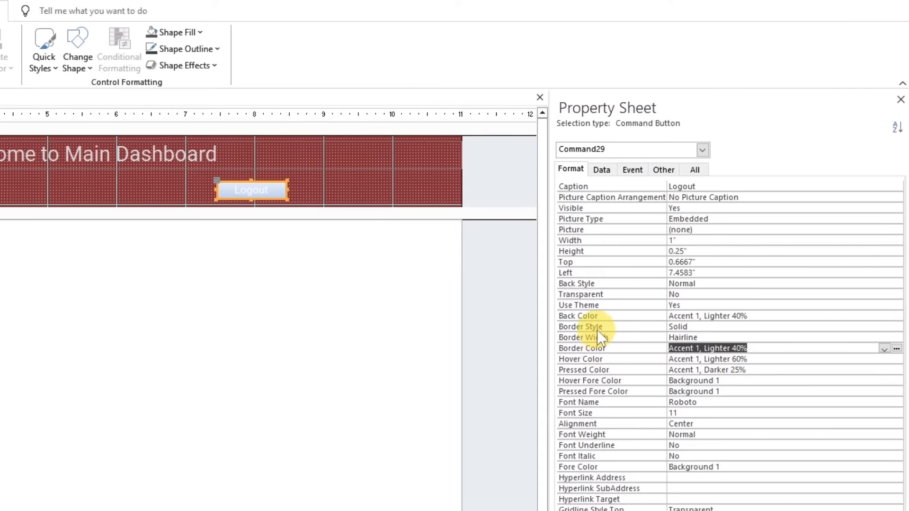
Set the Logout button's Use Theme property to No and its Back Style to Transparent
{"action": "left_click", "coordinate": [896, 306]}
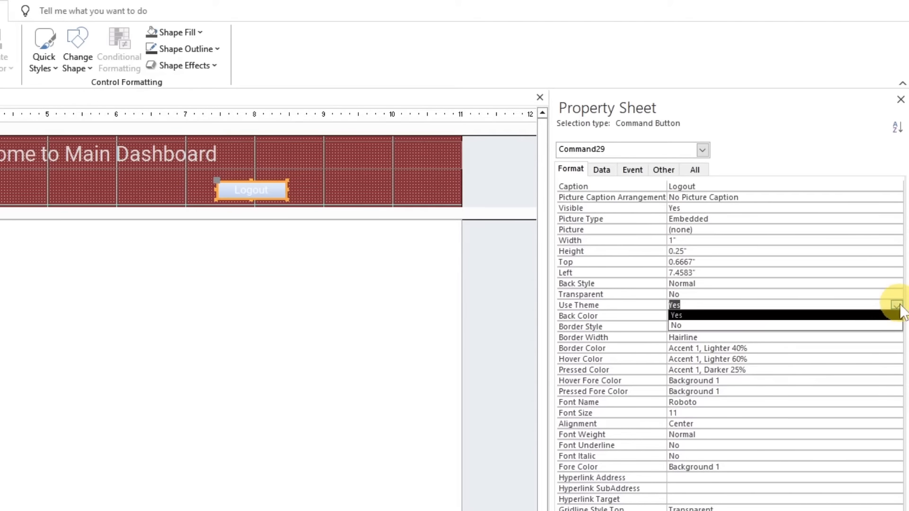
{"action": "left_click", "coordinate": [836, 326]}
{"action": "left_click", "coordinate": [690, 294]}
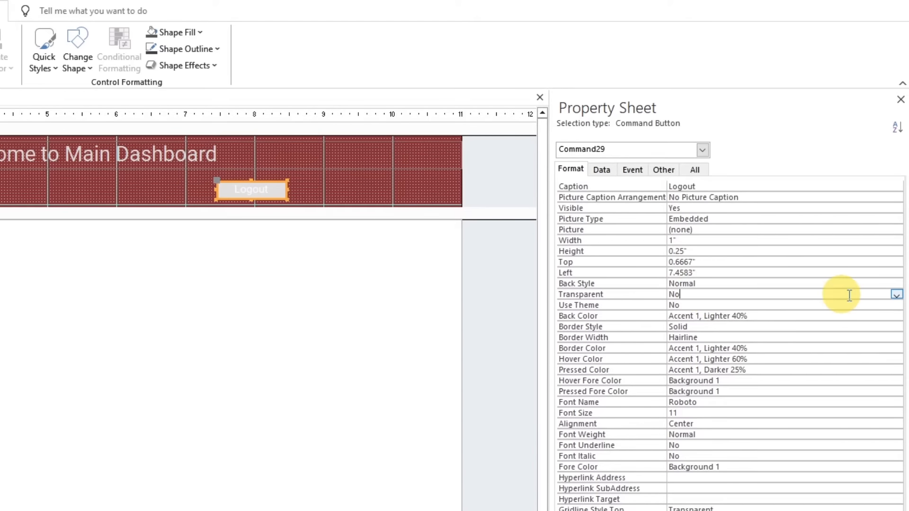
{"action": "left_click", "coordinate": [836, 283]}
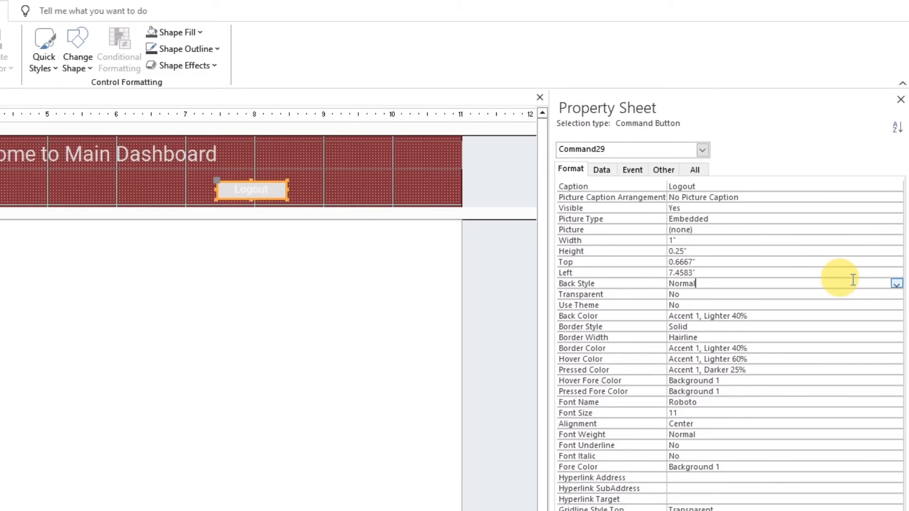
{"action": "left_click", "coordinate": [896, 283]}
{"action": "left_click", "coordinate": [846, 295]}
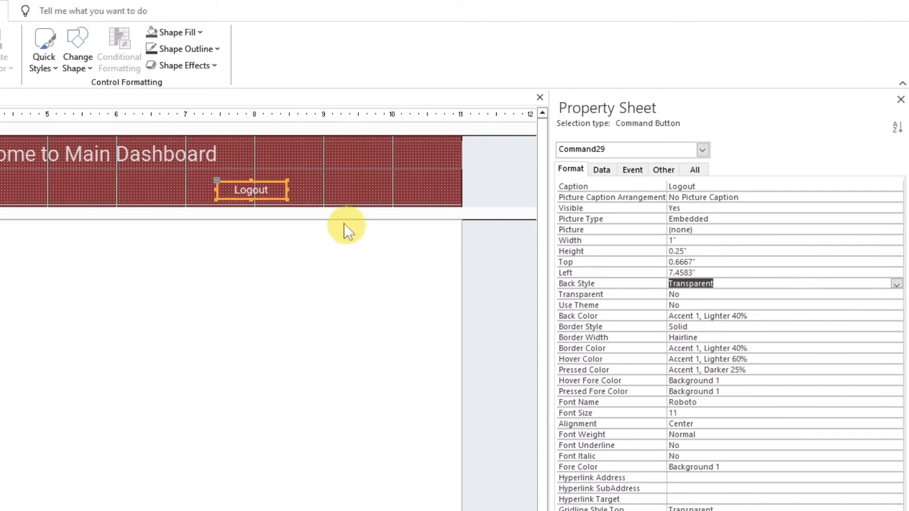
Set the Logout button's font size to 12
{"action": "left_click", "coordinate": [318, 193]}
{"action": "left_click", "coordinate": [264, 191]}
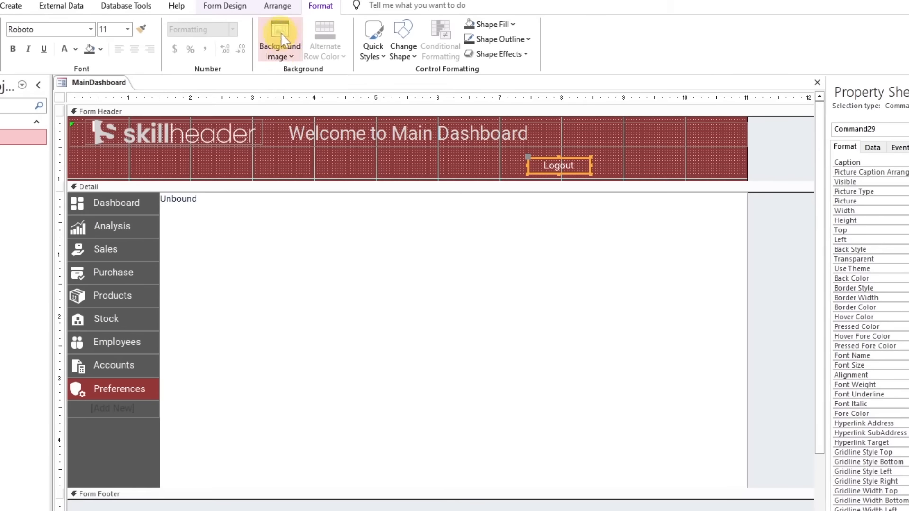
{"action": "left_click", "coordinate": [127, 29]}
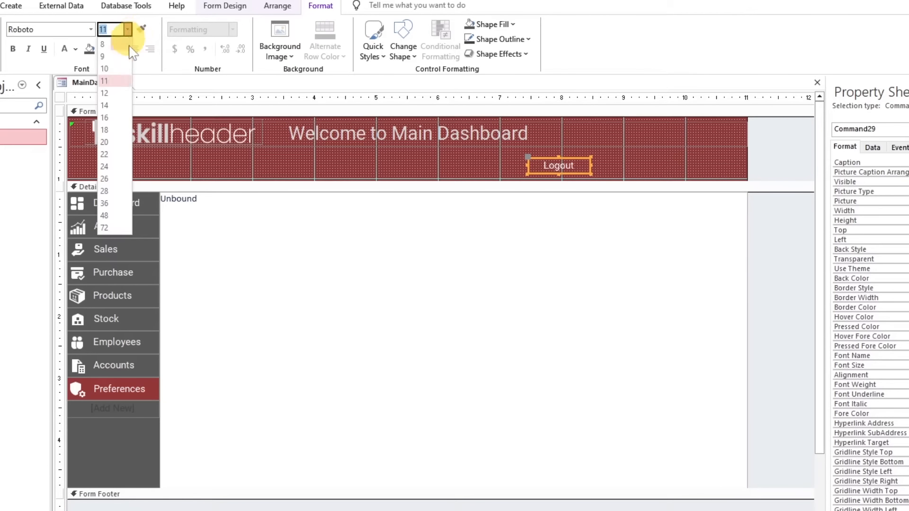
{"action": "left_click", "coordinate": [121, 91]}
Set the Logout button's picture to the custom icon file Logout 24 white.png, showing all file types while browsing the Icons folder
{"action": "left_click", "coordinate": [742, 125]}
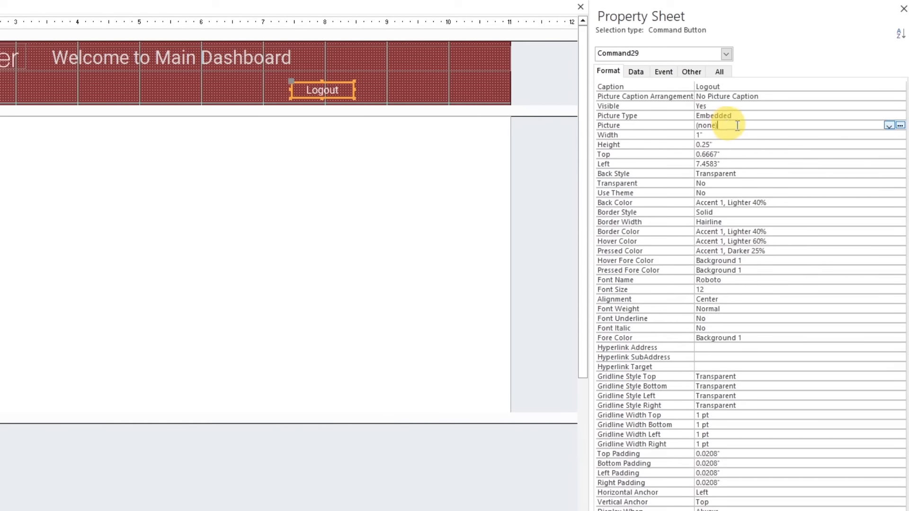
{"action": "left_click", "coordinate": [900, 126]}
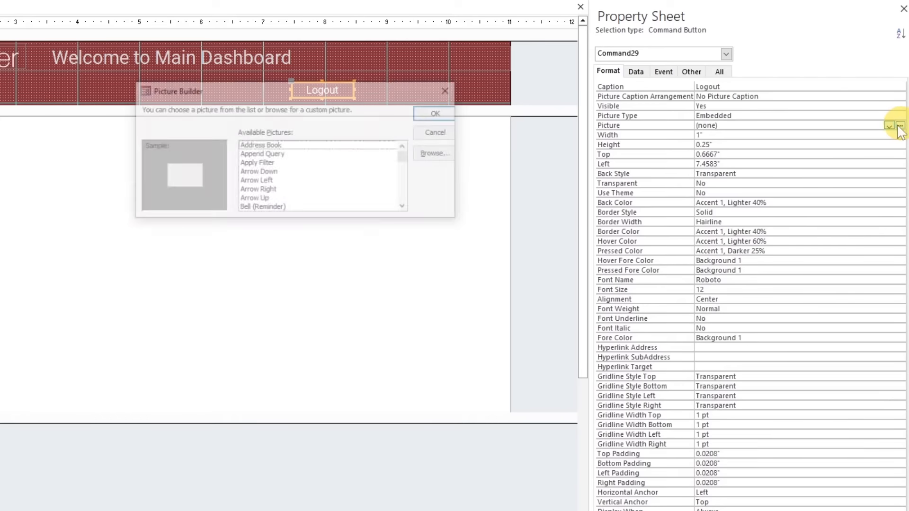
{"action": "left_click", "coordinate": [439, 157]}
{"action": "left_click", "coordinate": [454, 436]}
{"action": "left_click", "coordinate": [452, 463]}
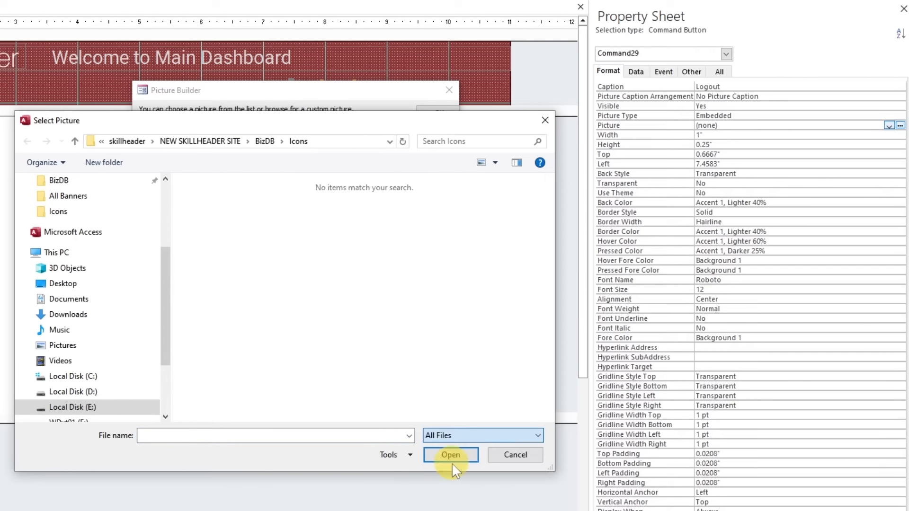
{"action": "left_click", "coordinate": [413, 326]}
{"action": "key", "text": "l"}
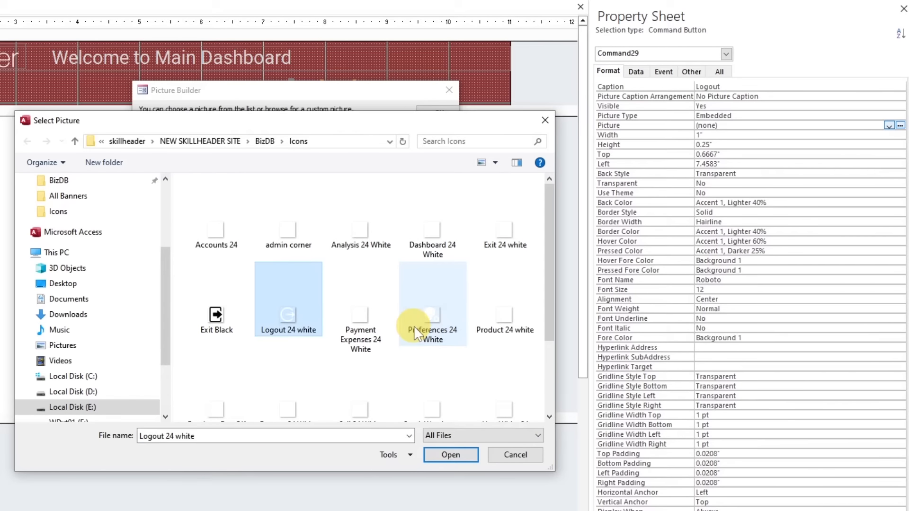
{"action": "double_click", "coordinate": [303, 327]}
{"action": "left_click", "coordinate": [434, 112]}
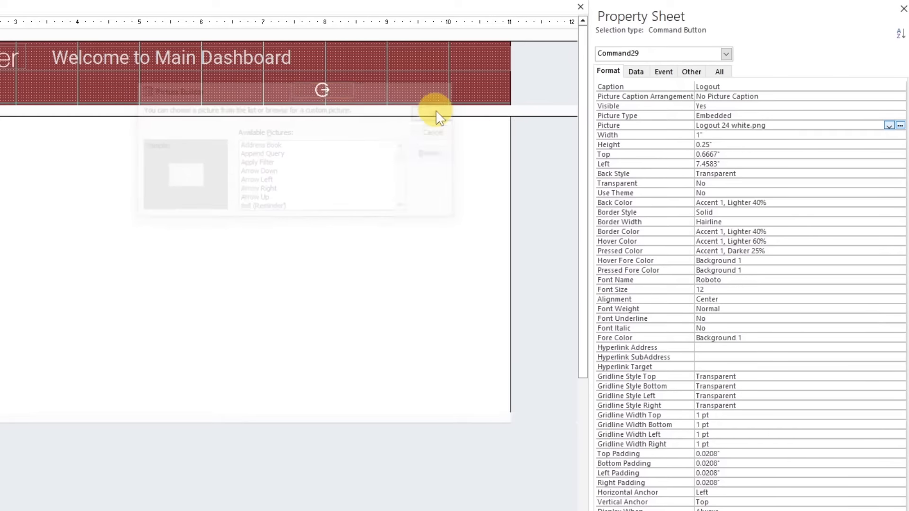
Set the Logout button's Picture Caption Arrangement to General and add leading space before its caption text
{"action": "left_click", "coordinate": [732, 97]}
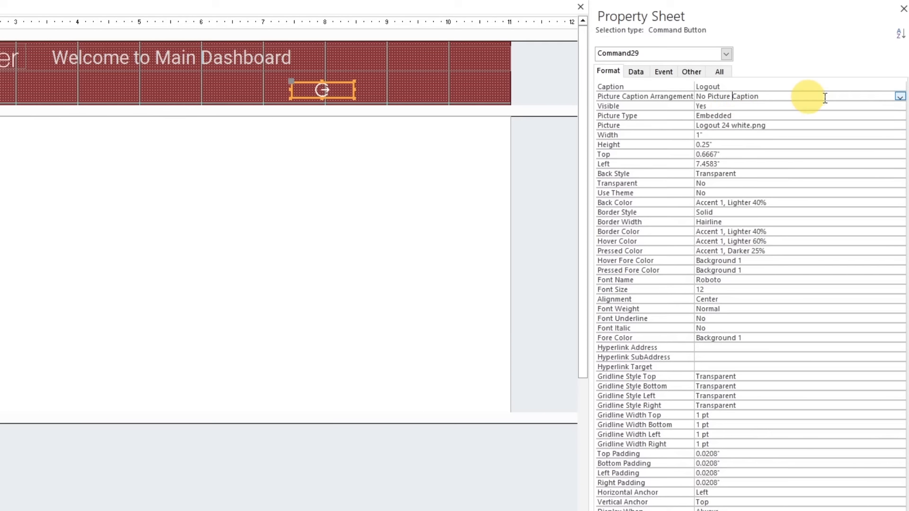
{"action": "left_click", "coordinate": [900, 97]}
{"action": "left_click", "coordinate": [860, 114]}
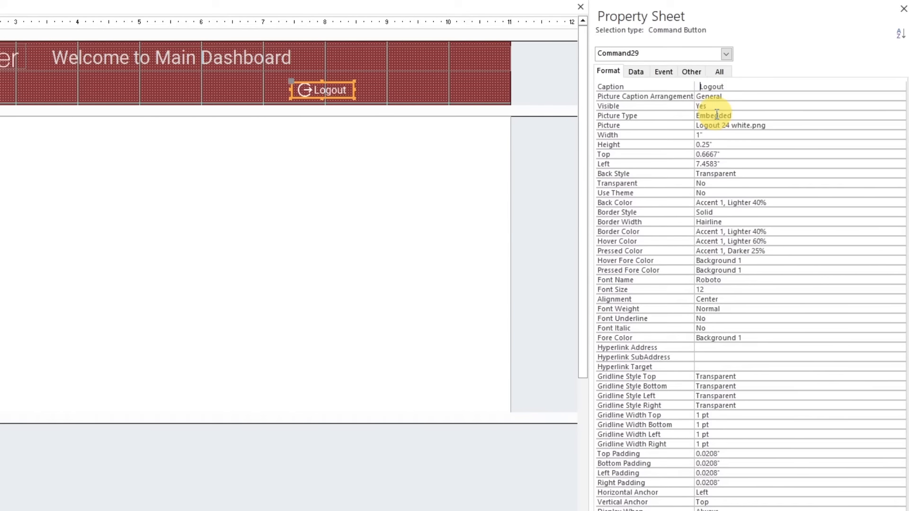
{"action": "left_click", "coordinate": [397, 85]}
Duplicate the Logout button directly below the original in the Form Header and select the copy's caption text for editing
{"action": "left_click", "coordinate": [348, 92]}
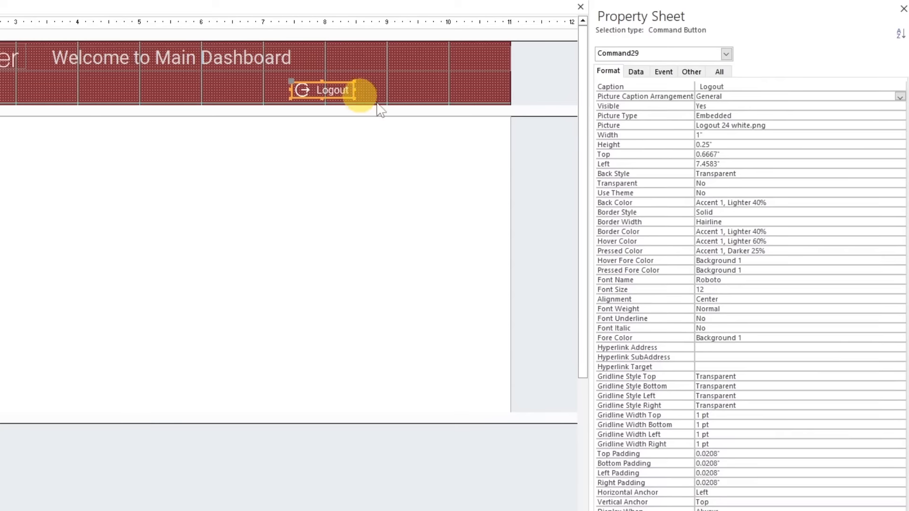
{"action": "key", "text": "ctrl+c"}
{"action": "key", "text": "ctrl+v"}
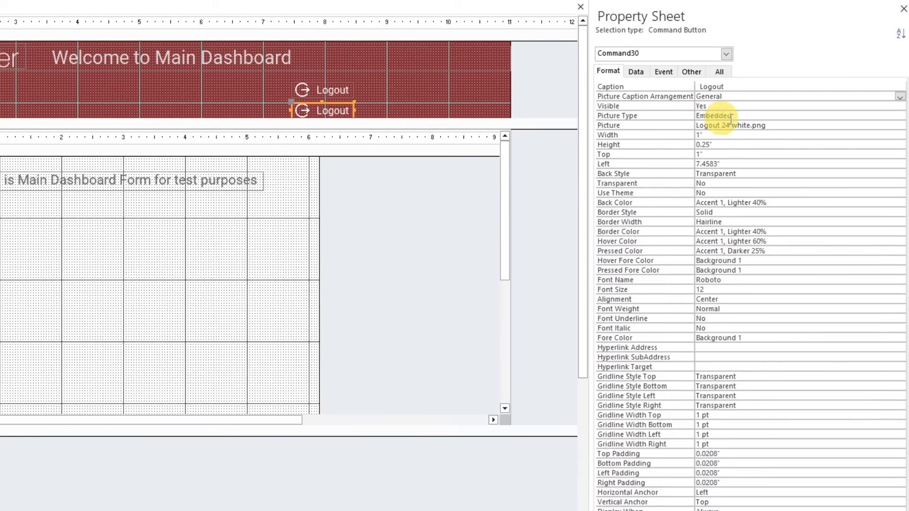
{"action": "left_click_drag", "start_coordinate": [731, 90], "coordinate": [696, 86]}
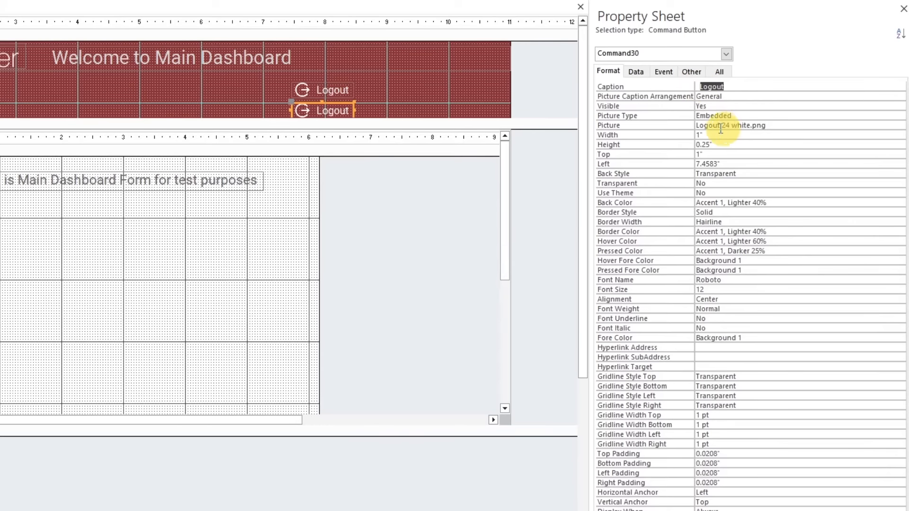
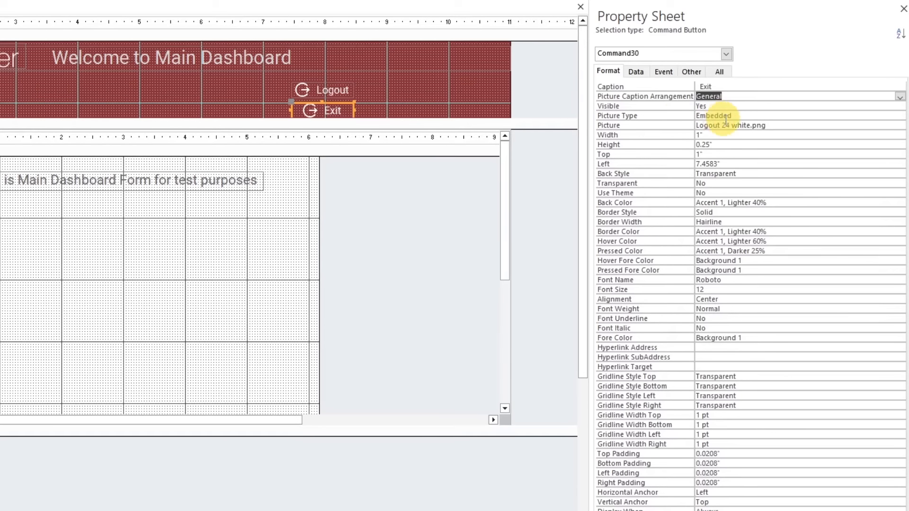
Set the Exit button's picture to the custom icon Exit 24 white.png, showing all file types in the Icons folder
{"action": "left_click", "coordinate": [900, 126]}
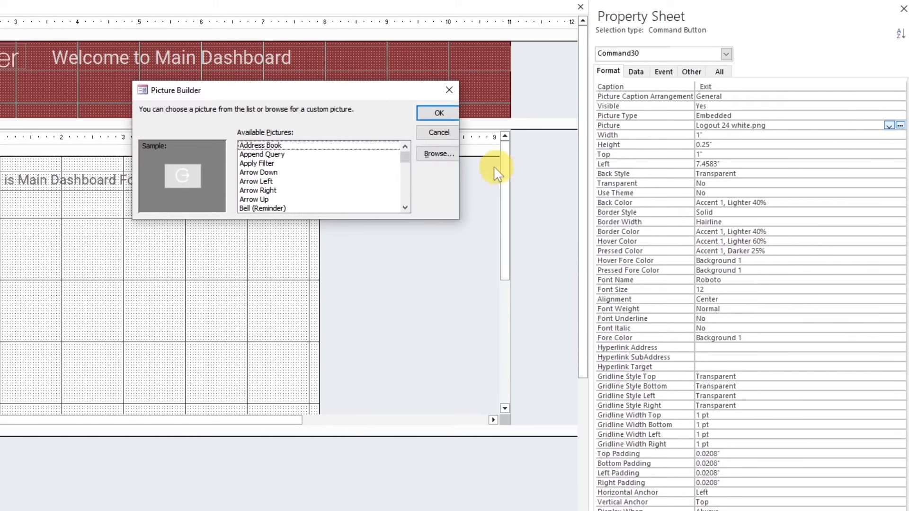
{"action": "left_click", "coordinate": [438, 153]}
{"action": "left_click", "coordinate": [482, 436]}
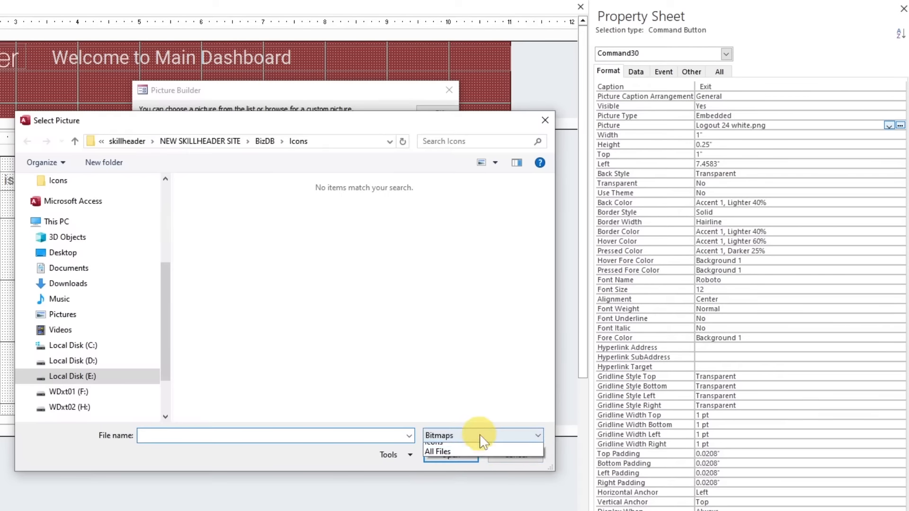
{"action": "left_click", "coordinate": [467, 464]}
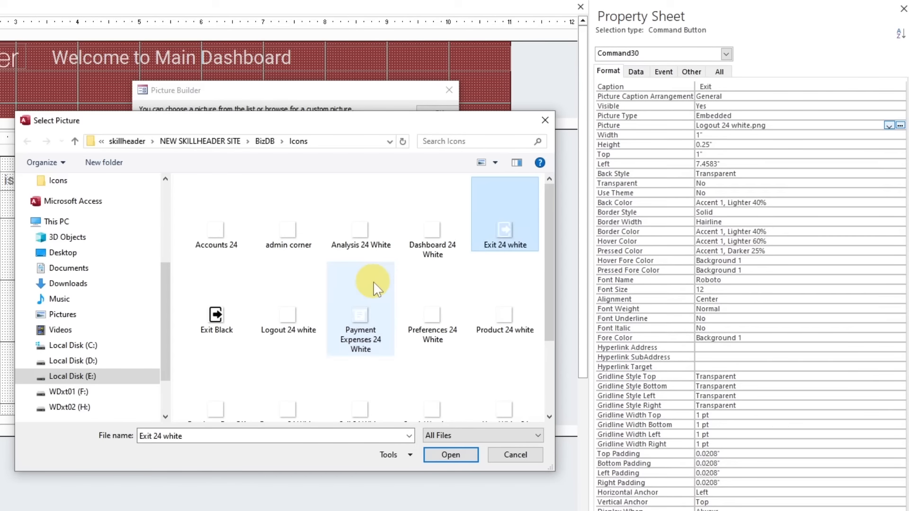
{"action": "double_click", "coordinate": [494, 233]}
{"action": "left_click", "coordinate": [433, 114]}
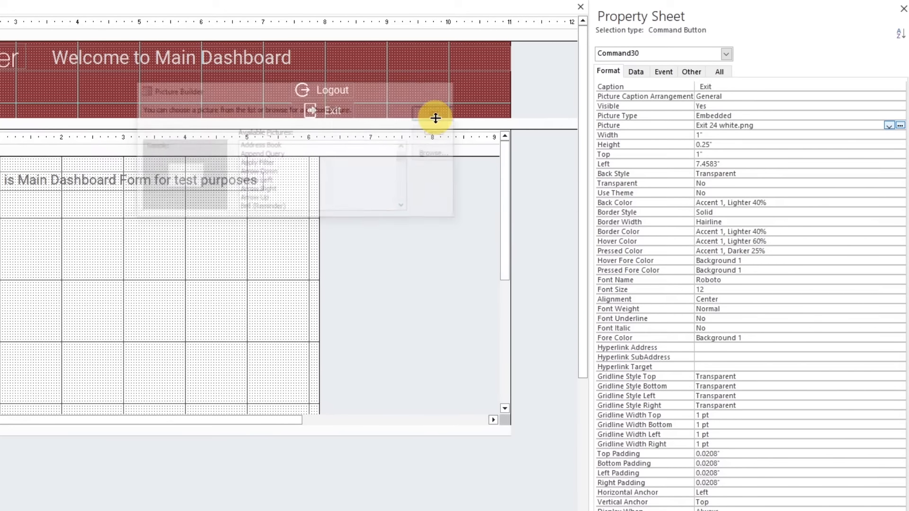
{"action": "left_click", "coordinate": [406, 101]}
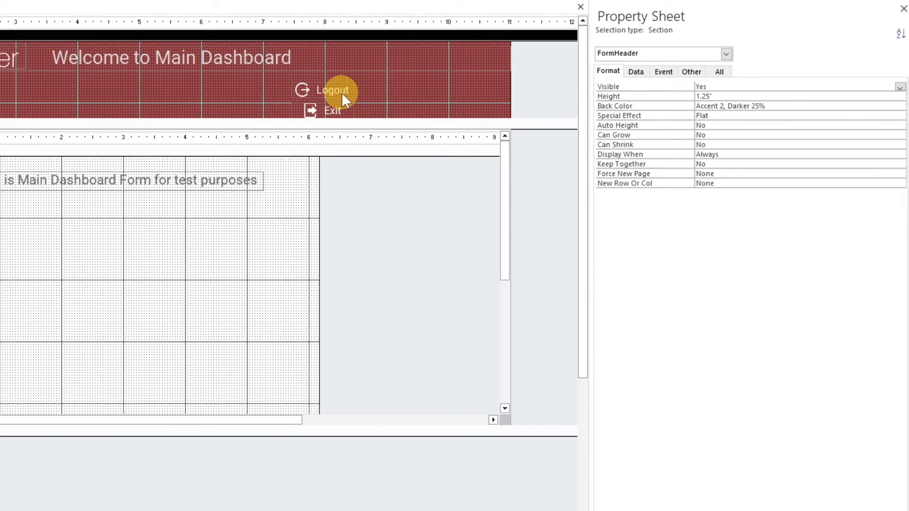
Move the Logout and Exit buttons up beside the header title, side by side with Exit against the form's right edge
{"action": "left_click_drag", "start_coordinate": [342, 92], "coordinate": [443, 59]}
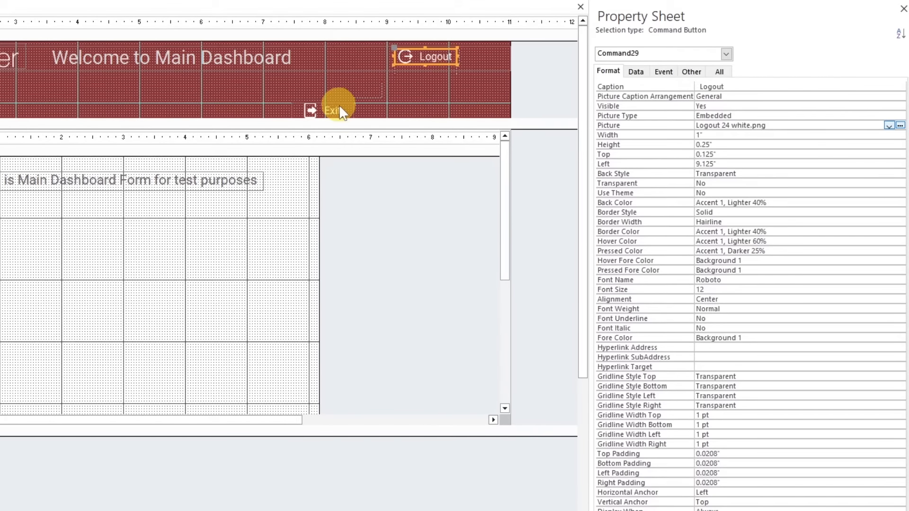
{"action": "left_click_drag", "start_coordinate": [340, 110], "coordinate": [492, 51]}
{"action": "left_click", "coordinate": [415, 55]}
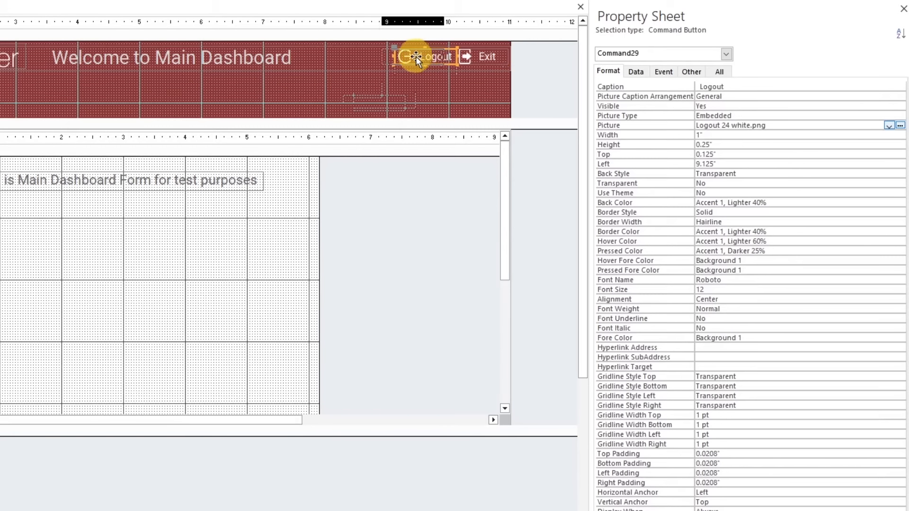
{"action": "mouse_move", "coordinate": [416, 56]}
{"action": "left_mouse_down"}
{"action": "mouse_move", "coordinate": [402, 56]}
{"action": "mouse_move", "coordinate": [411, 68]}
{"action": "left_mouse_up"}
{"action": "left_click", "coordinate": [478, 56]}
{"action": "left_click", "coordinate": [430, 61], "text": "shift"}
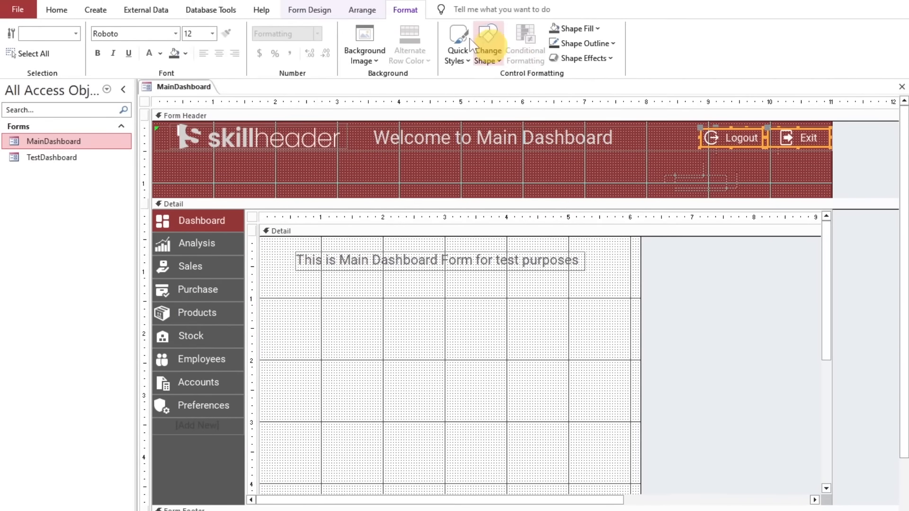
{"action": "left_click", "coordinate": [365, 10]}
{"action": "left_click", "coordinate": [598, 47]}
{"action": "left_click", "coordinate": [850, 73]}
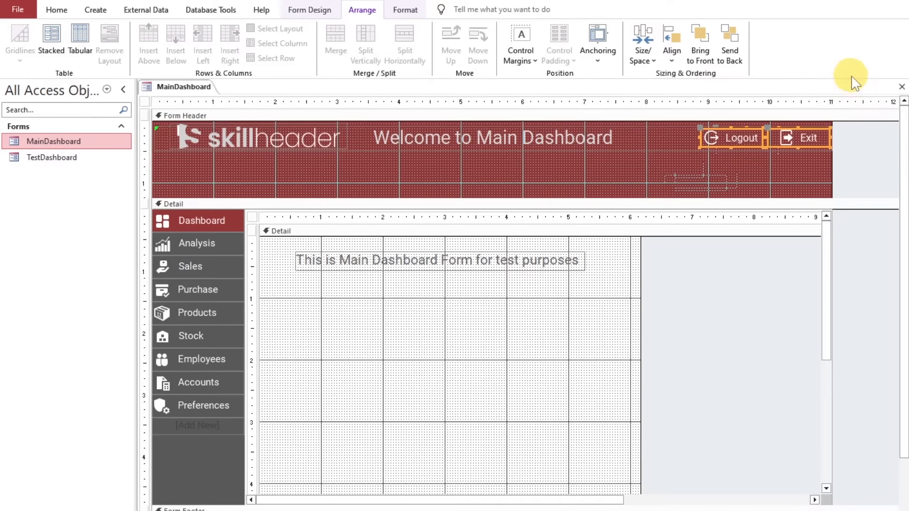
{"action": "left_click", "coordinate": [754, 175]}
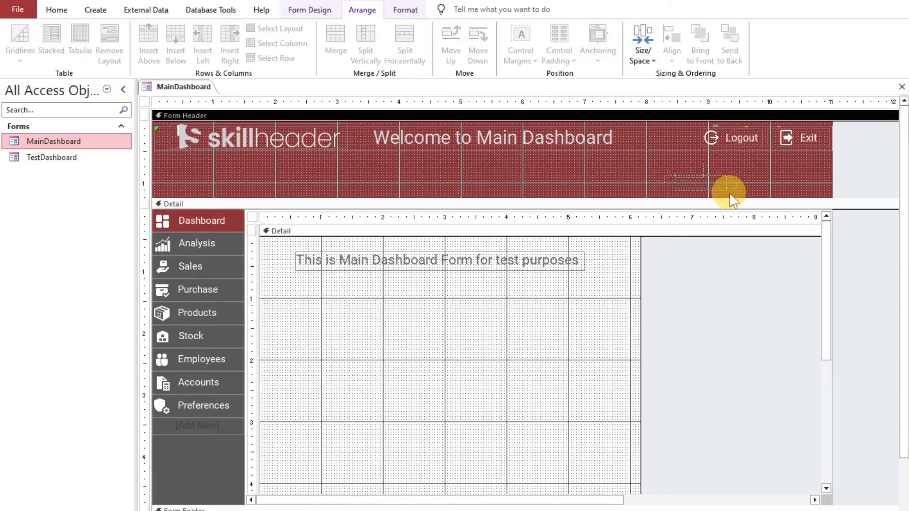
Insert the User White 24 icon as an image in the Form Header, placed between the title and the Logout button
{"action": "left_click", "coordinate": [405, 11]}
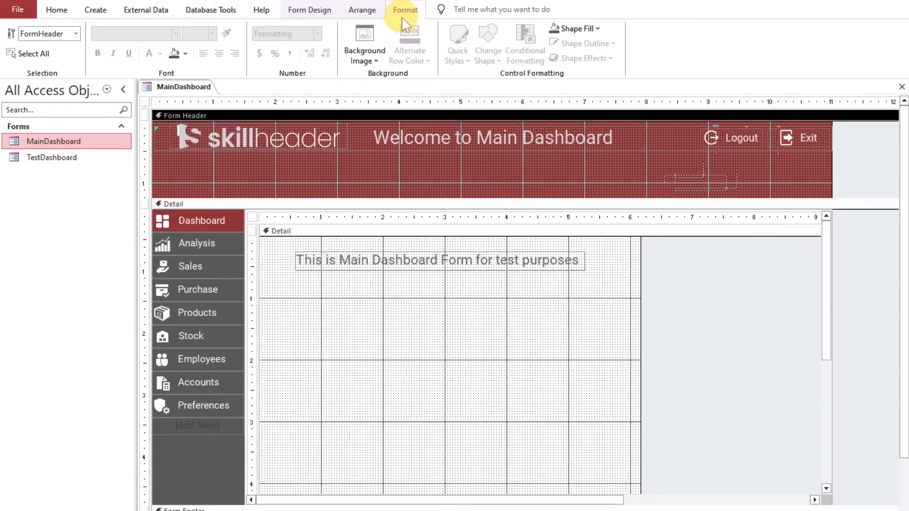
{"action": "left_click", "coordinate": [310, 9]}
{"action": "left_click", "coordinate": [704, 55]}
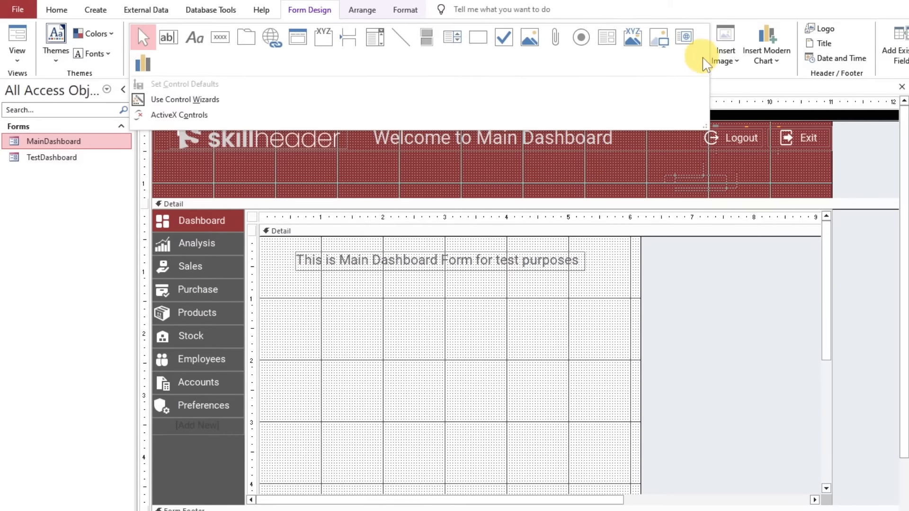
{"action": "left_click", "coordinate": [660, 42]}
{"action": "left_click", "coordinate": [640, 156]}
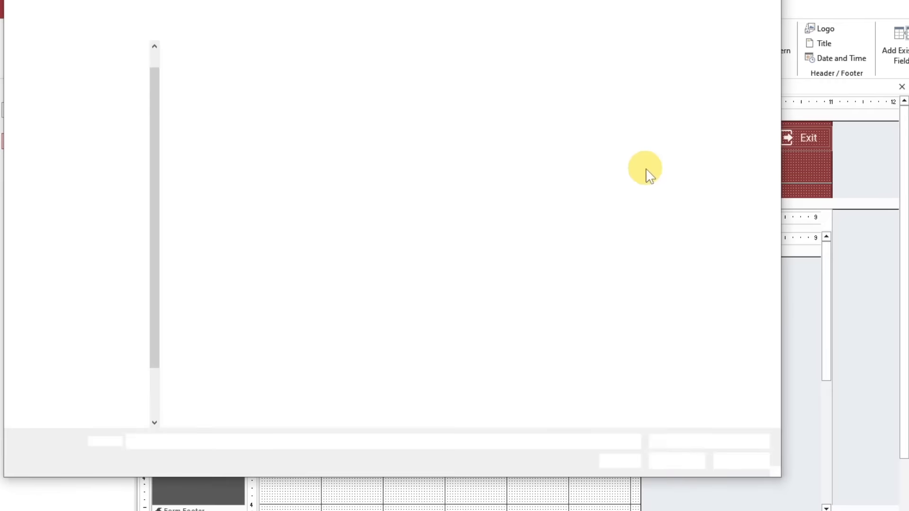
{"action": "left_click", "coordinate": [652, 212]}
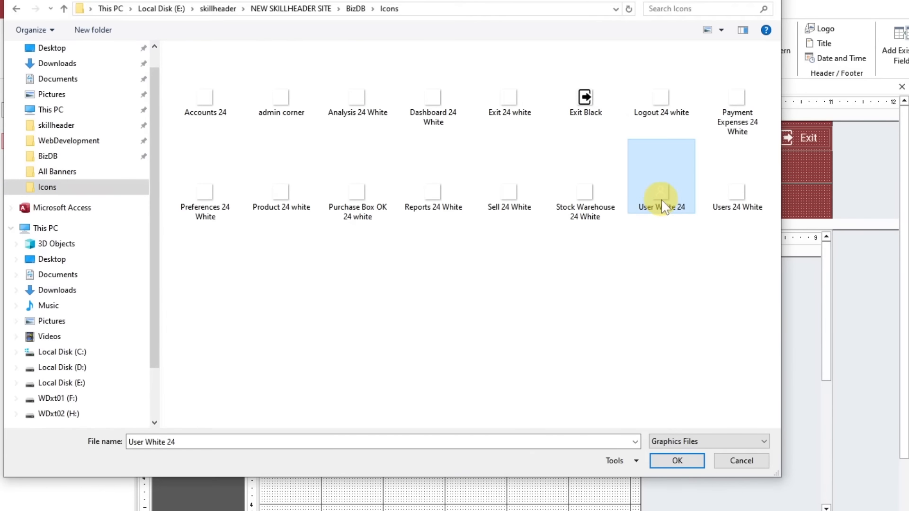
{"action": "double_click", "coordinate": [661, 199]}
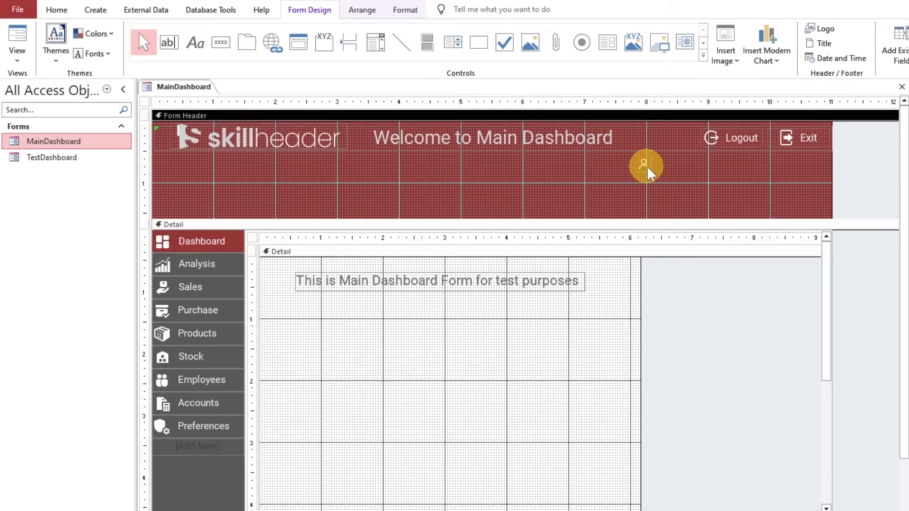
{"action": "left_click_drag", "start_coordinate": [645, 166], "coordinate": [647, 140]}
Widen the form to about 11.7 inches and stretch the navigation subform to the new right edge
{"action": "left_click_drag", "start_coordinate": [832, 183], "coordinate": [876, 251]}
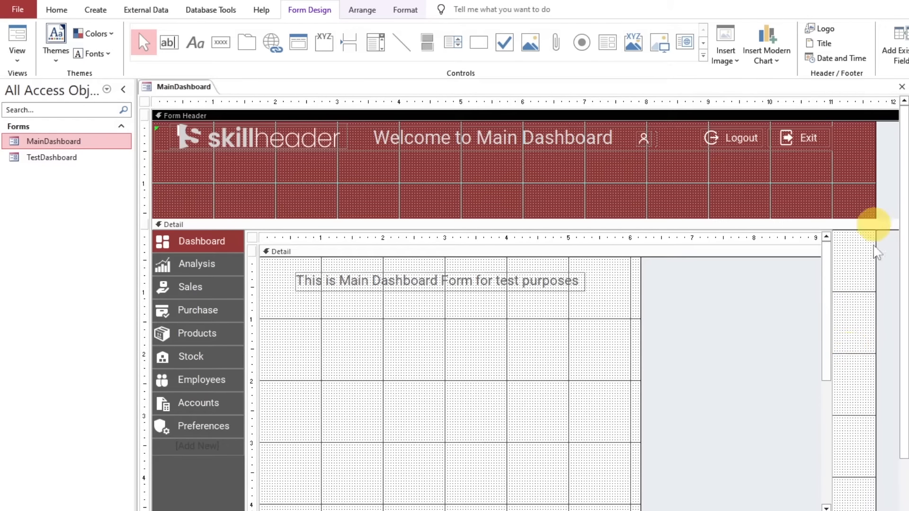
{"action": "left_click_drag", "start_coordinate": [832, 377], "coordinate": [875, 369]}
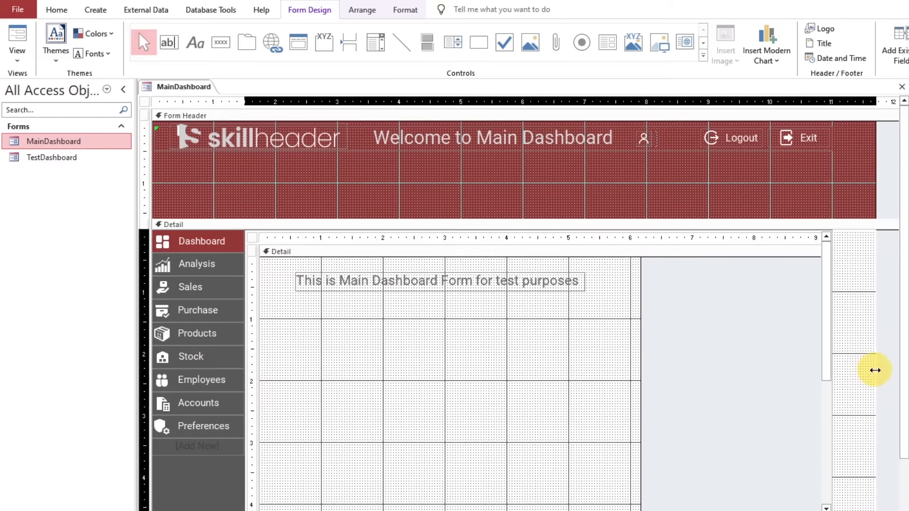
Shift the user icon, Logout and Exit buttons together to the right until Exit meets the form's right edge
{"action": "left_click", "coordinate": [831, 177]}
{"action": "left_click", "coordinate": [647, 139]}
{"action": "left_click", "coordinate": [716, 138], "text": "shift"}
{"action": "left_click", "coordinate": [799, 139], "text": "shift"}
{"action": "key", "text": "Right"}
{"action": "key", "text": "Right"}
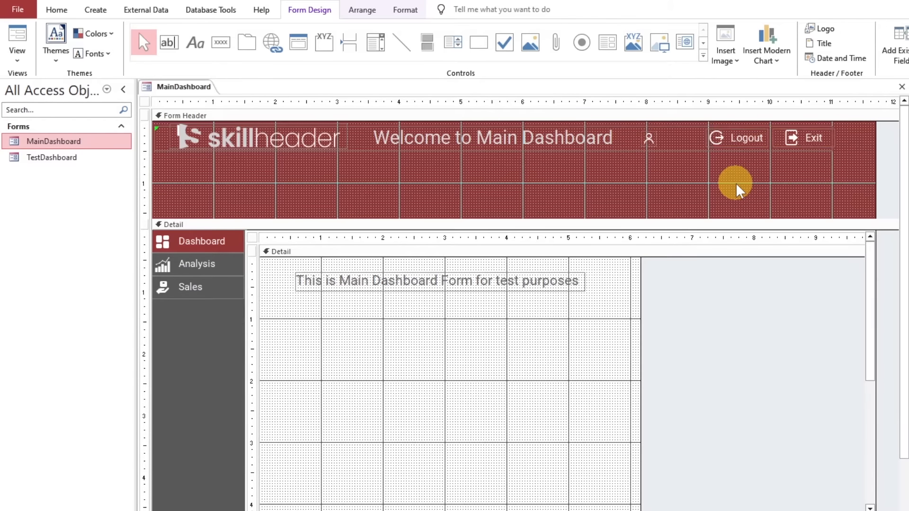
{"action": "key", "text": "Right"}
{"action": "key", "text": "Right"}
{"action": "key", "text": "Right"}
{"action": "key", "text": "Right"}
{"action": "key", "text": "Right"}
{"action": "key", "text": "Right"}
{"action": "key", "text": "Right"}
{"action": "key", "text": "Right"}
{"action": "key", "text": "Right"}
{"action": "key", "text": "Right"}
{"action": "key", "text": "Right"}
{"action": "key", "text": "Right"}
{"action": "key", "text": "Right"}
{"action": "key", "text": "Right"}
{"action": "key", "text": "Right"}
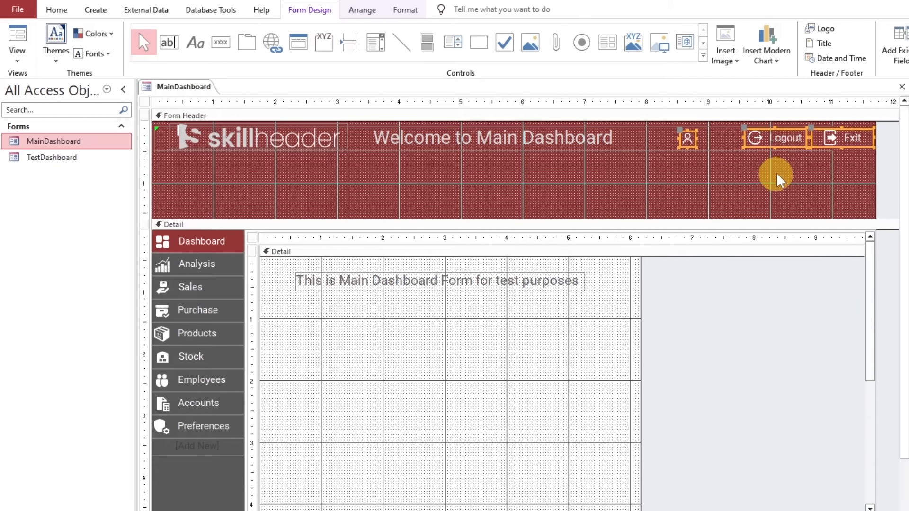
Narrow the Logout and Exit buttons together to a width of 0.875 inches
{"action": "left_click", "coordinate": [781, 137]}
{"action": "left_click", "coordinate": [836, 136], "text": "shift"}
{"action": "left_click_drag", "start_coordinate": [749, 138], "coordinate": [751, 137]}
Nudge the Logout button rightward until it sits directly beside the Exit button, at a Left position of 9.9167 inches
{"action": "left_click", "coordinate": [760, 158]}
{"action": "left_click", "coordinate": [782, 139]}
{"action": "key", "text": "Right"}
{"action": "key", "text": "Right"}
{"action": "key", "text": "Right"}
{"action": "key", "text": "Right"}
{"action": "key", "text": "Right"}
{"action": "key", "text": "Right"}
{"action": "key", "text": "Right"}
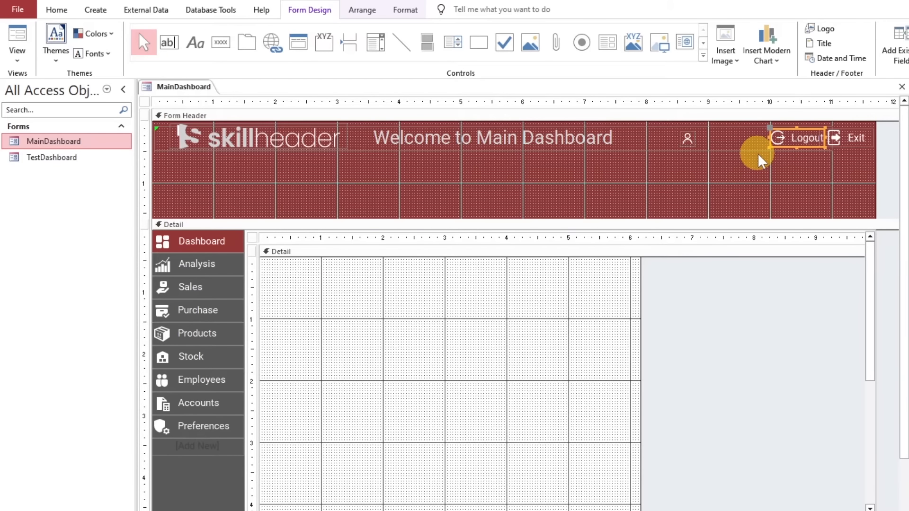
{"action": "key", "text": "Left"}
{"action": "key", "text": "Left"}
{"action": "left_click", "coordinate": [822, 173]}
Compare the Logout and Exit buttons' size properties and move the user icon leftward to about 8.1 inches in the header
{"action": "left_click", "coordinate": [804, 144]}
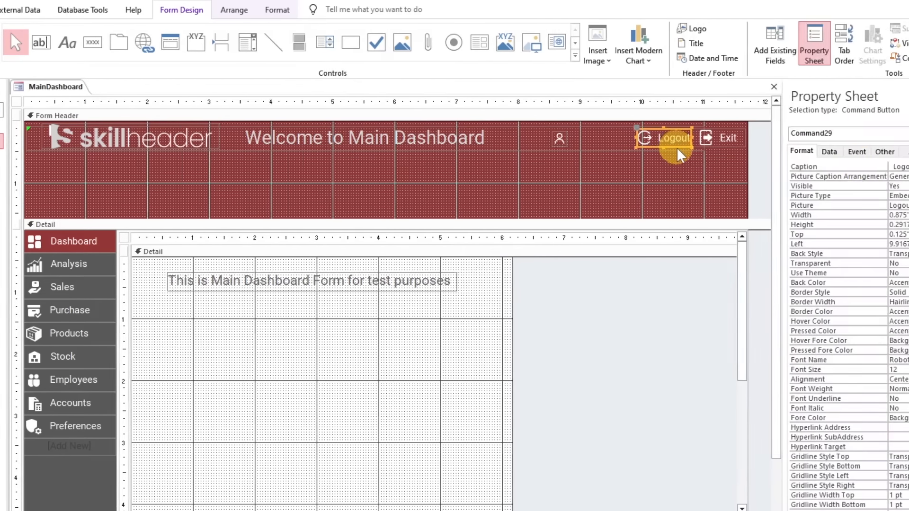
{"action": "left_click", "coordinate": [699, 167]}
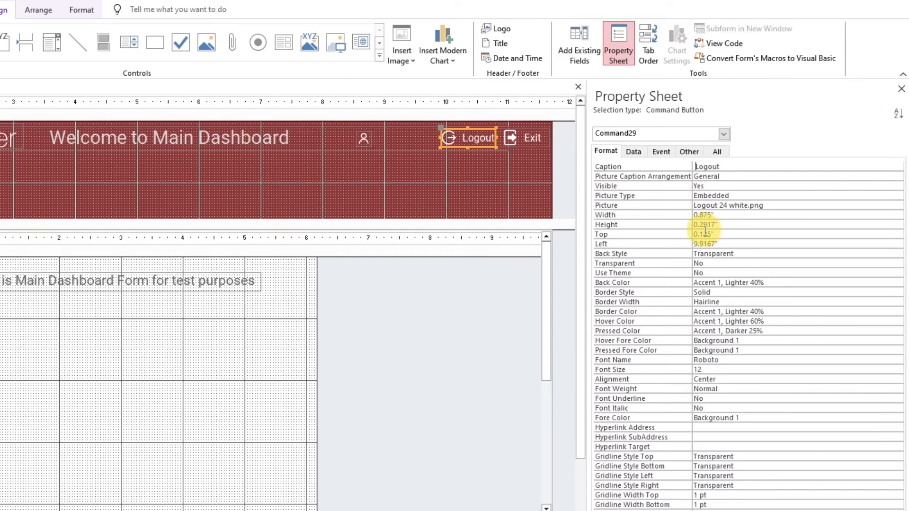
{"action": "left_click", "coordinate": [530, 138]}
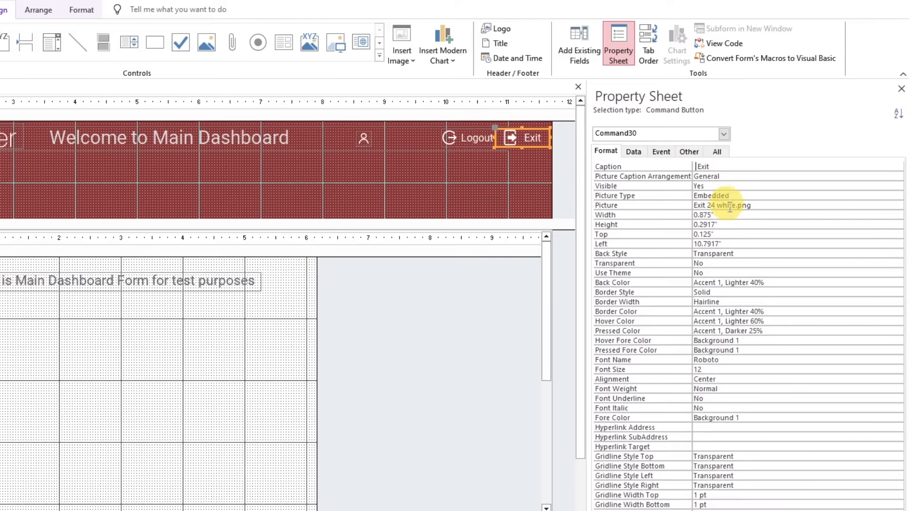
{"action": "left_click", "coordinate": [450, 178]}
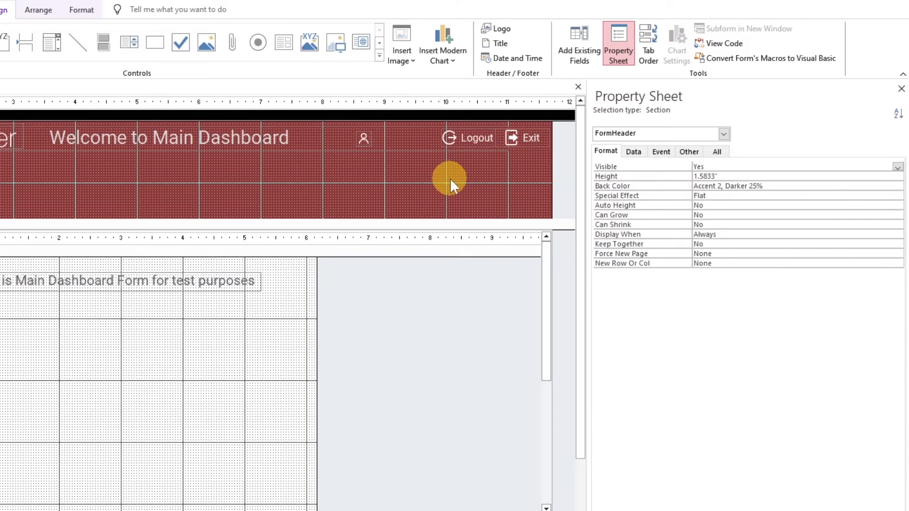
{"action": "left_click", "coordinate": [363, 139]}
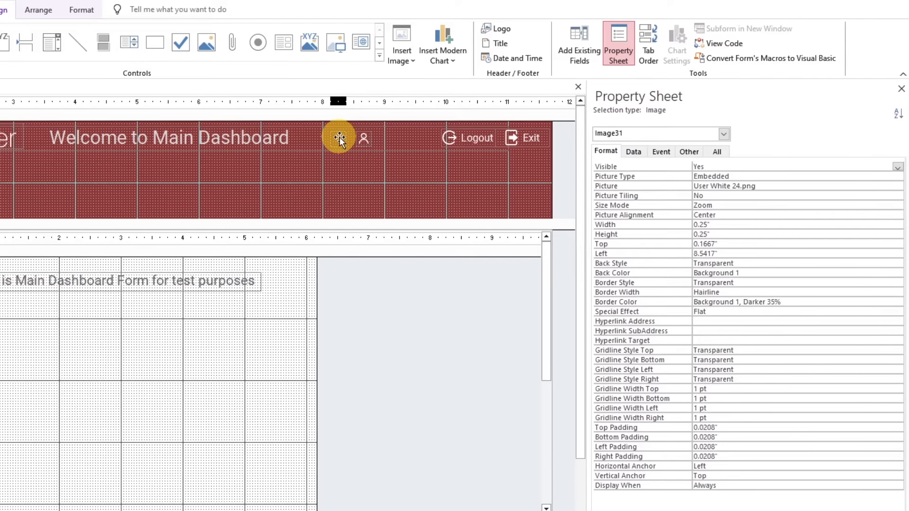
{"action": "left_click", "coordinate": [351, 157]}
Add an unbound text box to the Form Header, delete its attached label, and place the box just below the user icon
{"action": "left_click", "coordinate": [56, 43]}
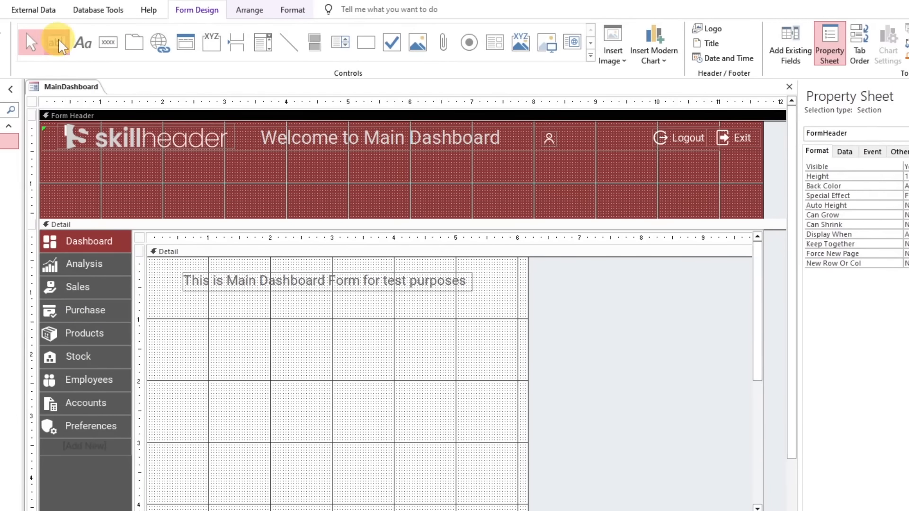
{"action": "left_click", "coordinate": [565, 179]}
{"action": "left_click", "coordinate": [511, 190]}
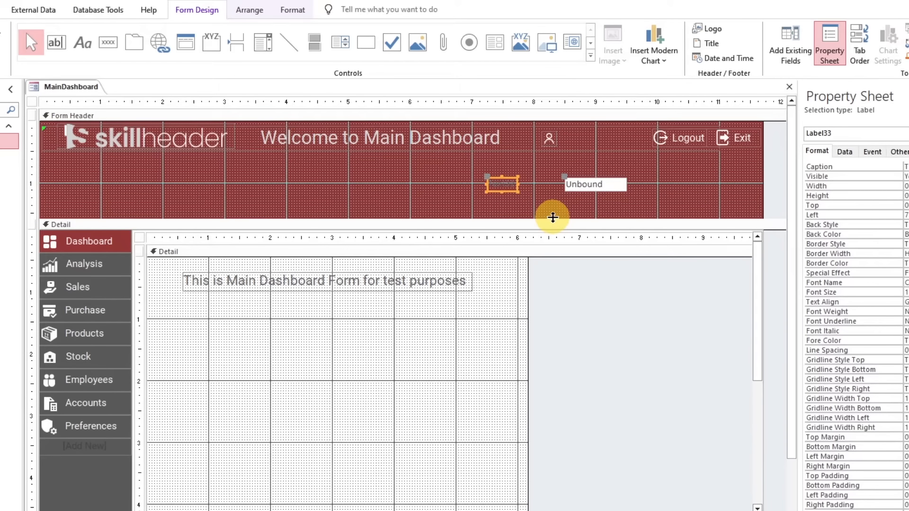
{"action": "key", "text": "Delete"}
{"action": "left_click_drag", "start_coordinate": [618, 191], "coordinate": [581, 180]}
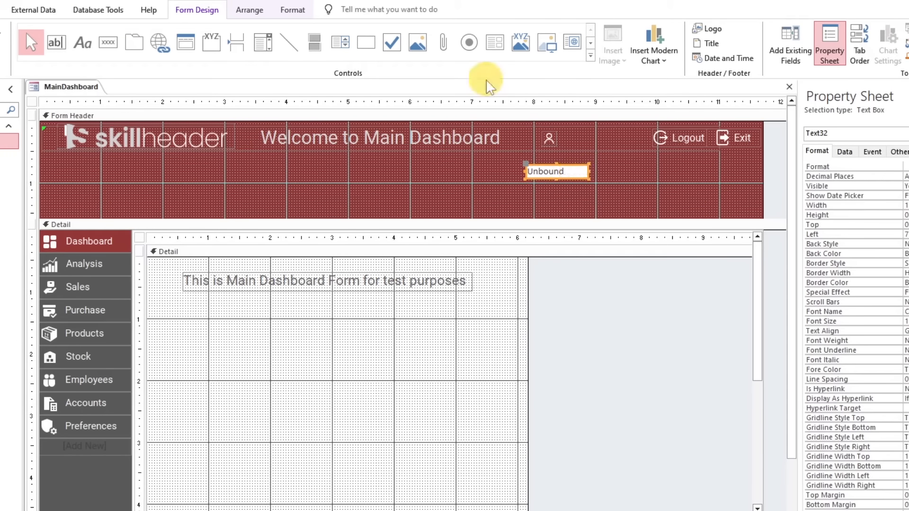
Format the header text box in Roboto with font size 11, white text and a transparent background
{"action": "left_click", "coordinate": [284, 10]}
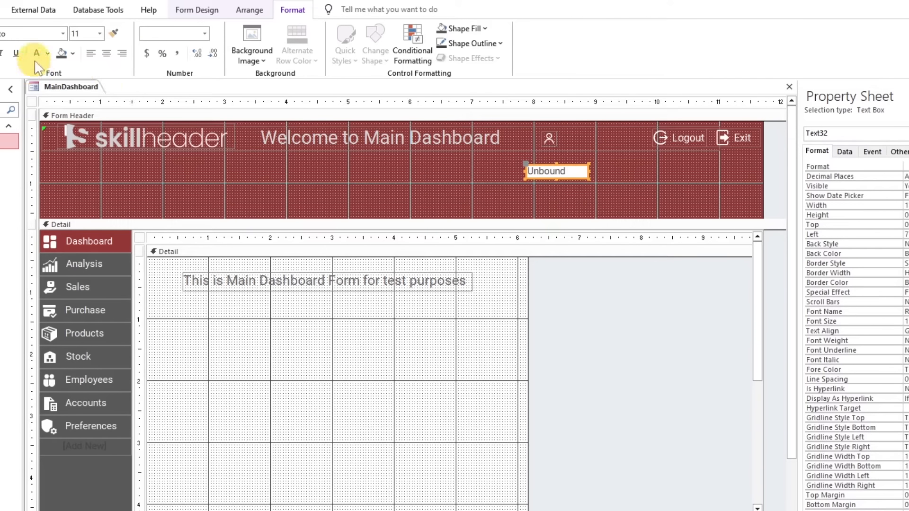
{"action": "left_click", "coordinate": [456, 29]}
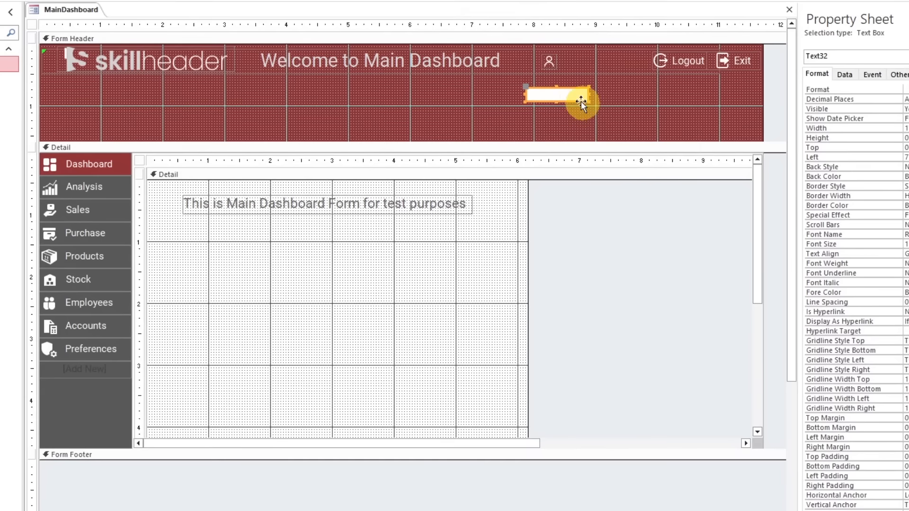
{"action": "right_click", "coordinate": [578, 175]}
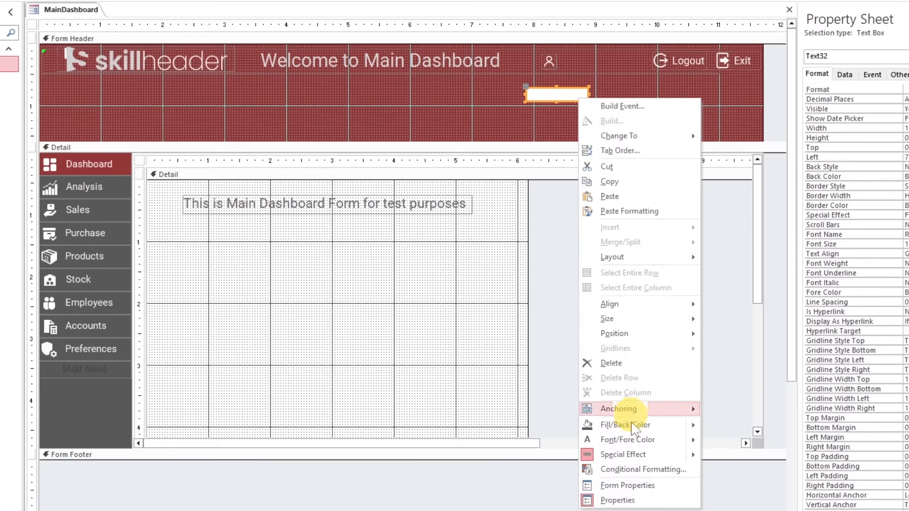
{"action": "mouse_move", "coordinate": [632, 496]}
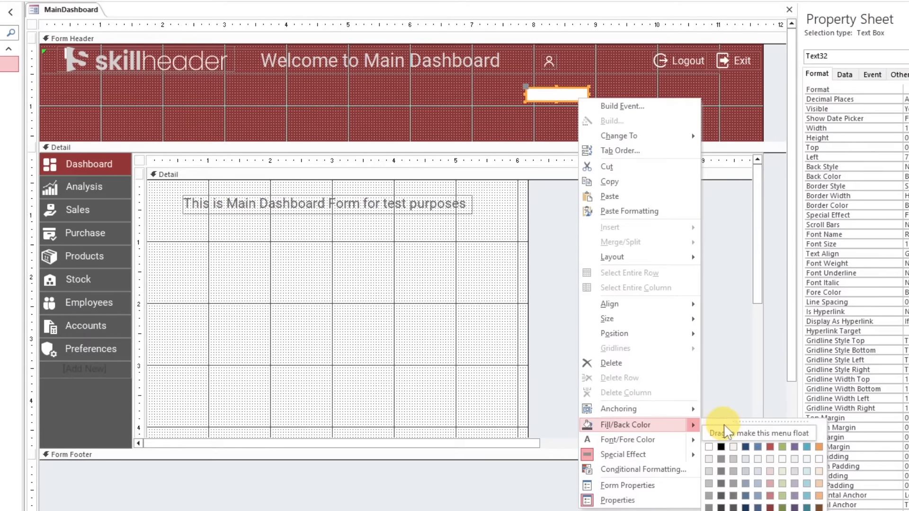
{"action": "left_click", "coordinate": [734, 432]}
Move the transparent text box up to sit directly beside the user icon, in line with the Logout and Exit buttons
{"action": "left_click", "coordinate": [612, 107]}
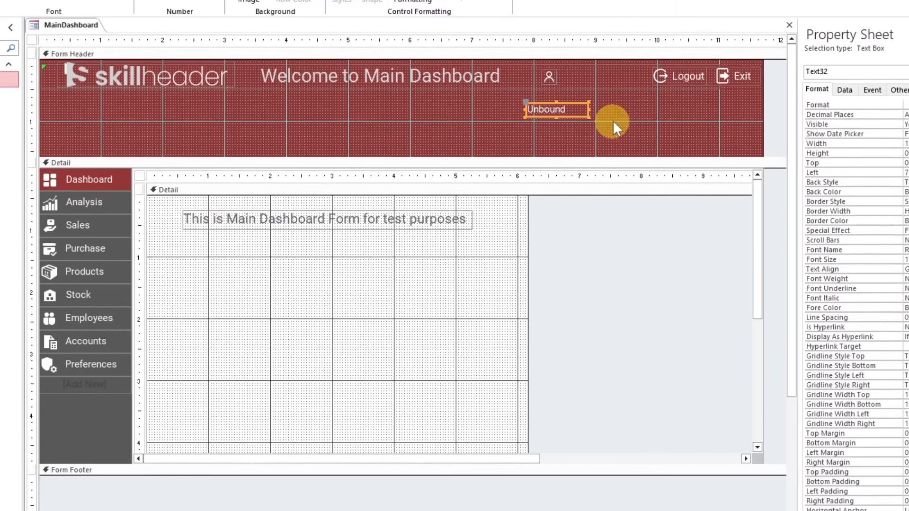
{"action": "left_click", "coordinate": [592, 138]}
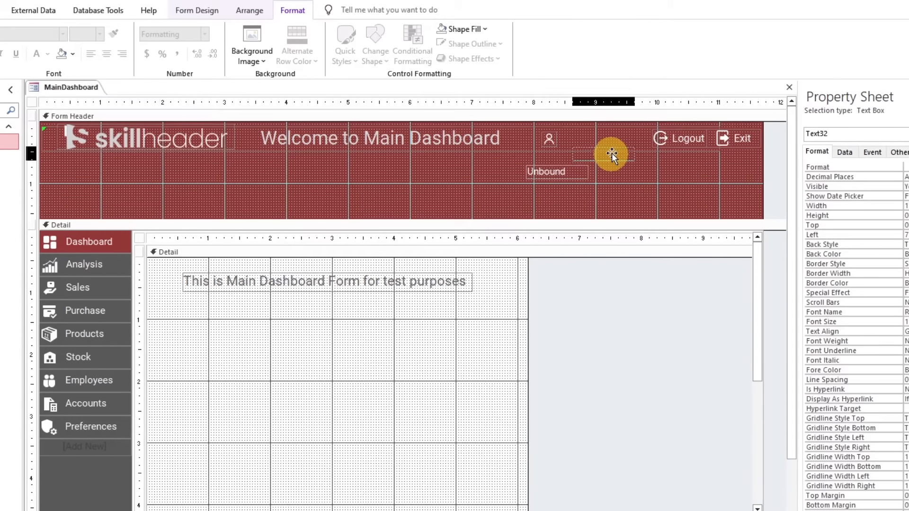
{"action": "left_click_drag", "start_coordinate": [598, 137], "coordinate": [589, 148]}
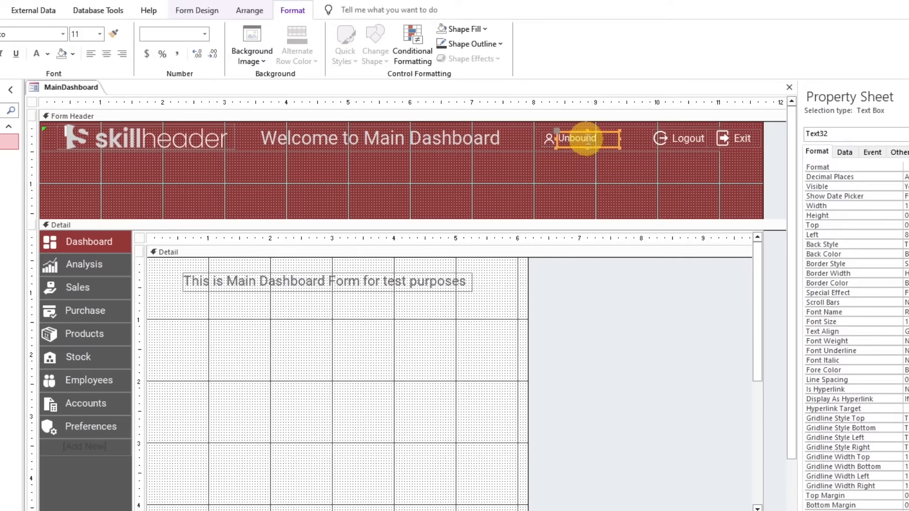
Adjust the control margins of the header text box and widen it to about 1.4 inches toward the Logout button
{"action": "left_click", "coordinate": [248, 10]}
{"action": "left_click", "coordinate": [482, 53]}
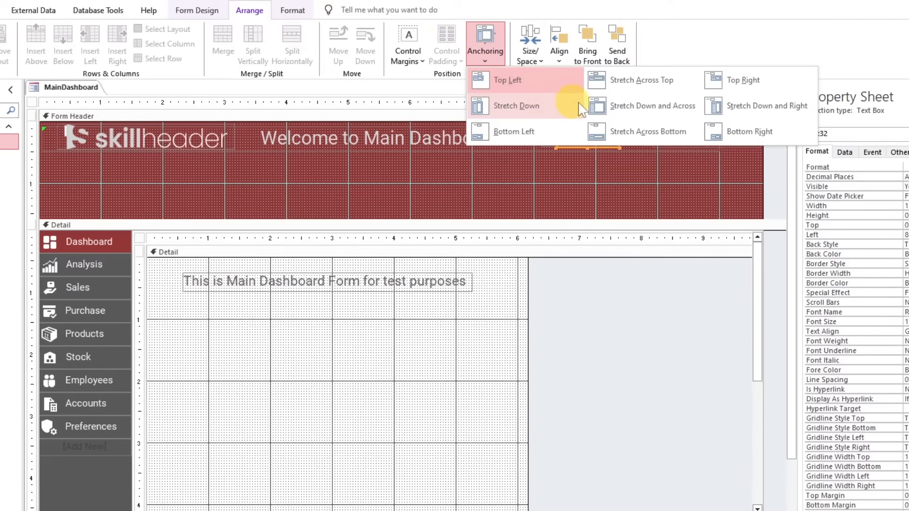
{"action": "left_click", "coordinate": [409, 53]}
{"action": "left_click", "coordinate": [441, 104]}
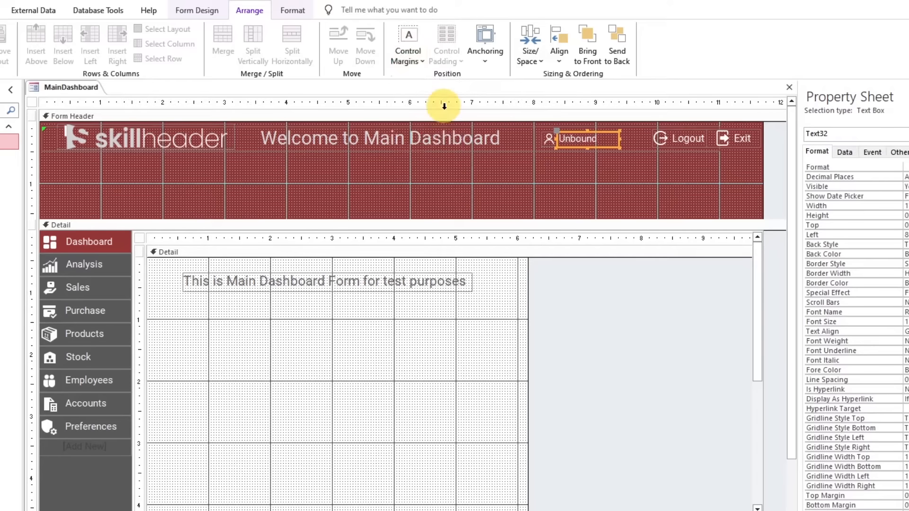
{"action": "left_click", "coordinate": [401, 53]}
{"action": "left_click", "coordinate": [429, 126]}
{"action": "left_click_drag", "start_coordinate": [619, 138], "coordinate": [643, 137]}
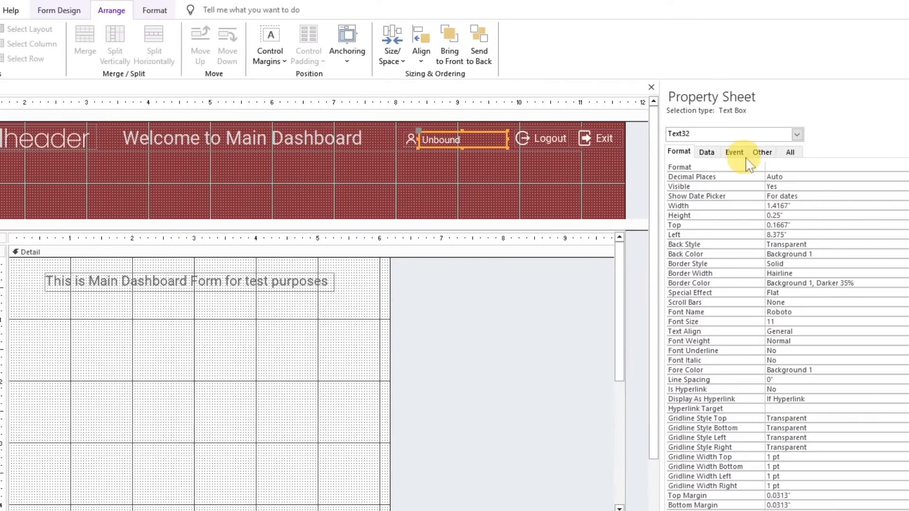
Name the header text box txtActiveUser and shrink the Form Header section to end just below its controls
{"action": "left_click", "coordinate": [899, 152]}
{"action": "left_click_drag", "start_coordinate": [734, 166], "coordinate": [565, 166]}
{"action": "key", "text": "BackSpace"}
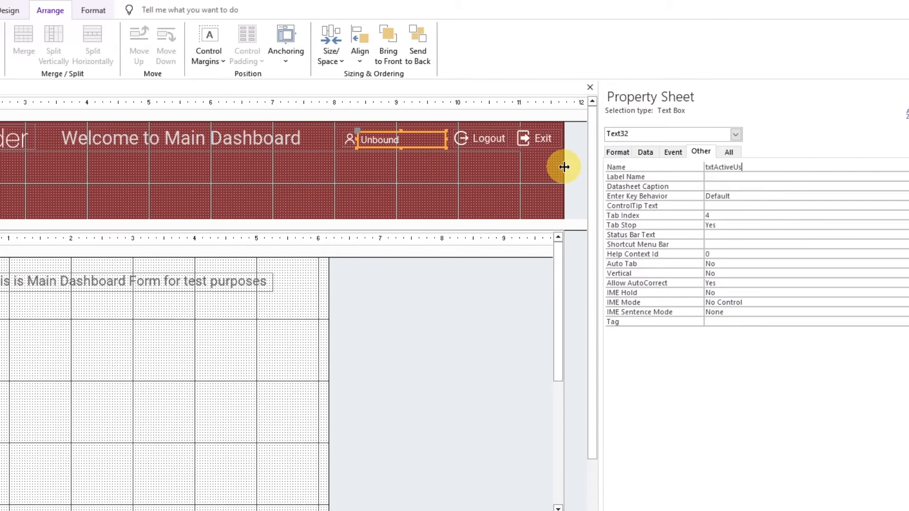
{"action": "left_click", "coordinate": [363, 171]}
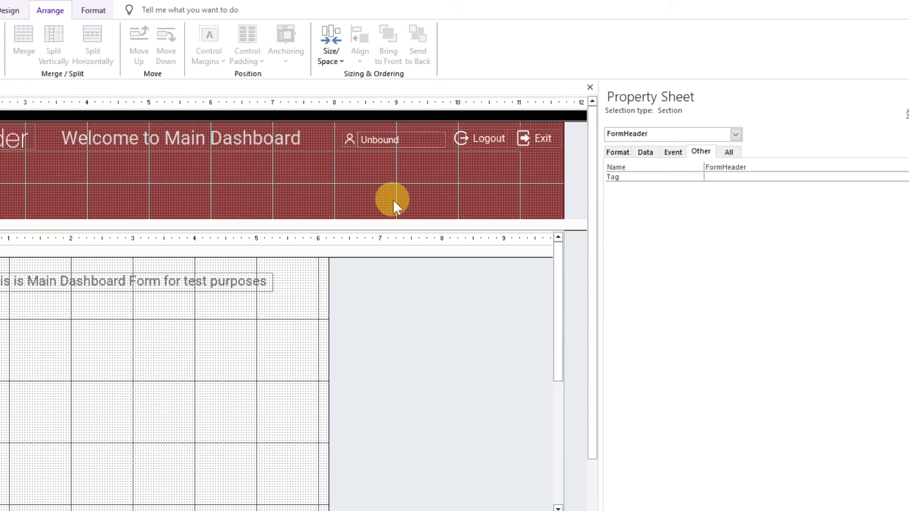
{"action": "left_click_drag", "start_coordinate": [397, 219], "coordinate": [402, 137]}
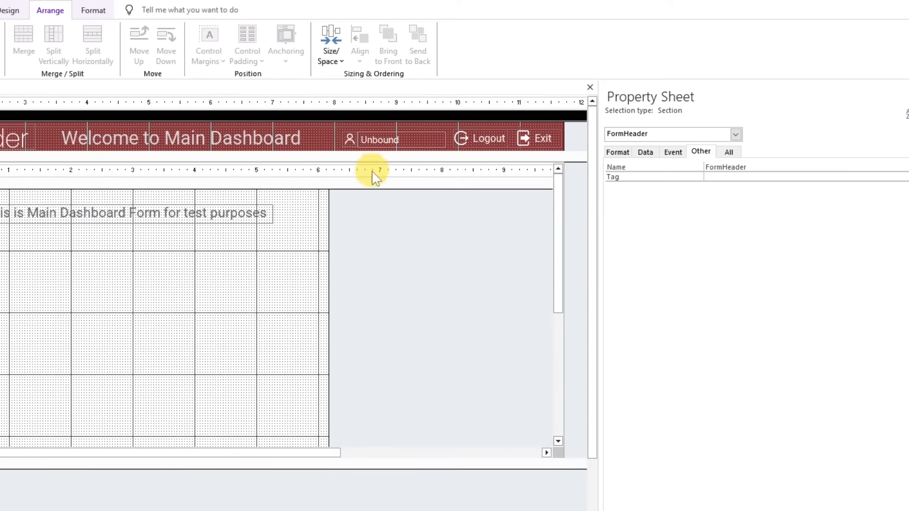
Anchor the user icon, its text box and the Logout and Exit buttons to Top Right
{"action": "left_click", "coordinate": [354, 135]}
{"action": "left_click", "coordinate": [484, 142], "text": "shift"}
{"action": "left_click", "coordinate": [542, 140], "text": "shift"}
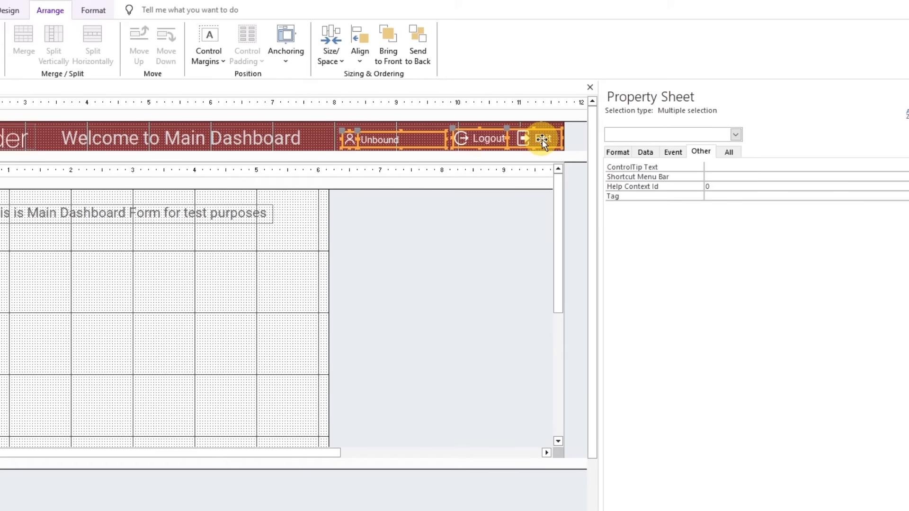
{"action": "left_click", "coordinate": [285, 45]}
{"action": "left_click", "coordinate": [553, 80]}
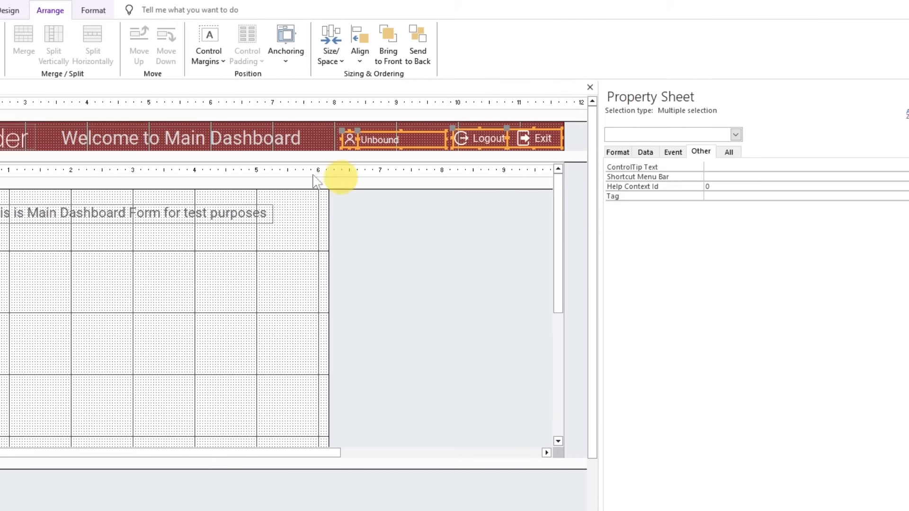
Anchor the "Welcome to Main Dashboard" title label with Stretch Across Top
{"action": "left_click", "coordinate": [218, 138]}
{"action": "left_click", "coordinate": [288, 47]}
{"action": "left_click", "coordinate": [404, 84]}
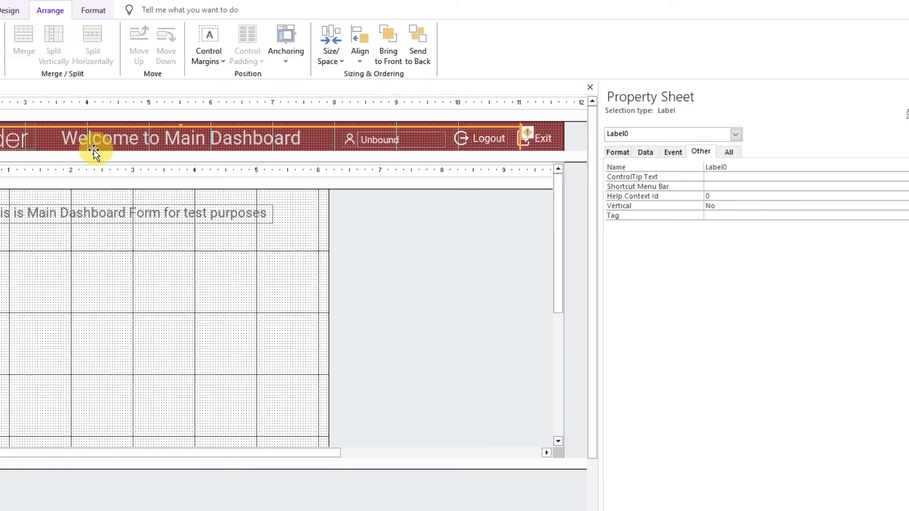
Preview MainDashboard in Form View to check the anchored header controls
{"action": "left_click", "coordinate": [95, 244]}
{"action": "left_click", "coordinate": [58, 219]}
{"action": "left_click", "coordinate": [209, 265]}
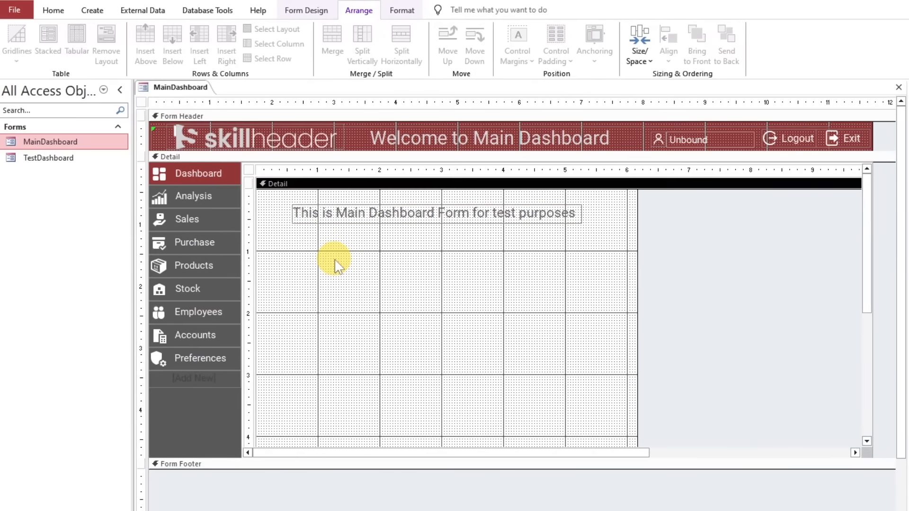
{"action": "left_click", "coordinate": [48, 10]}
{"action": "left_click", "coordinate": [22, 45]}
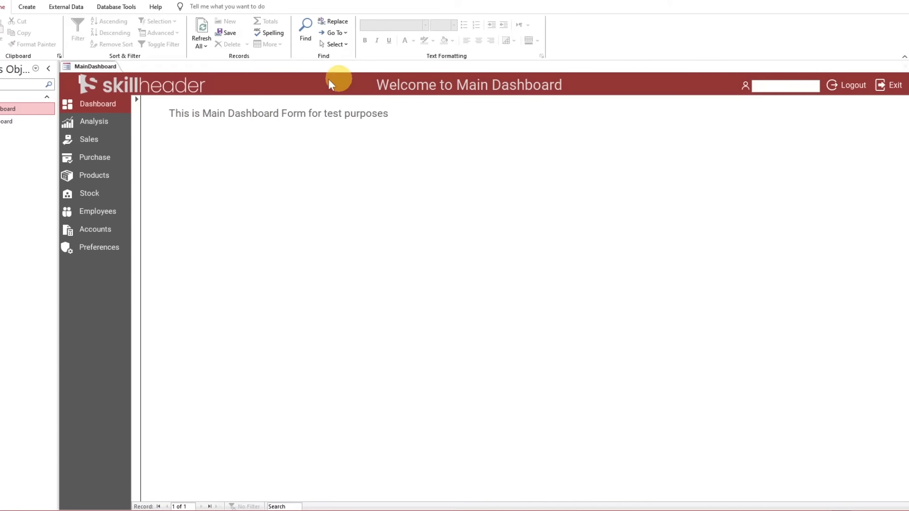
Return MainDashboard to Design View and make the outline of the txtActiveUser text box transparent
{"action": "right_click", "coordinate": [112, 66]}
{"action": "left_click", "coordinate": [135, 132]}
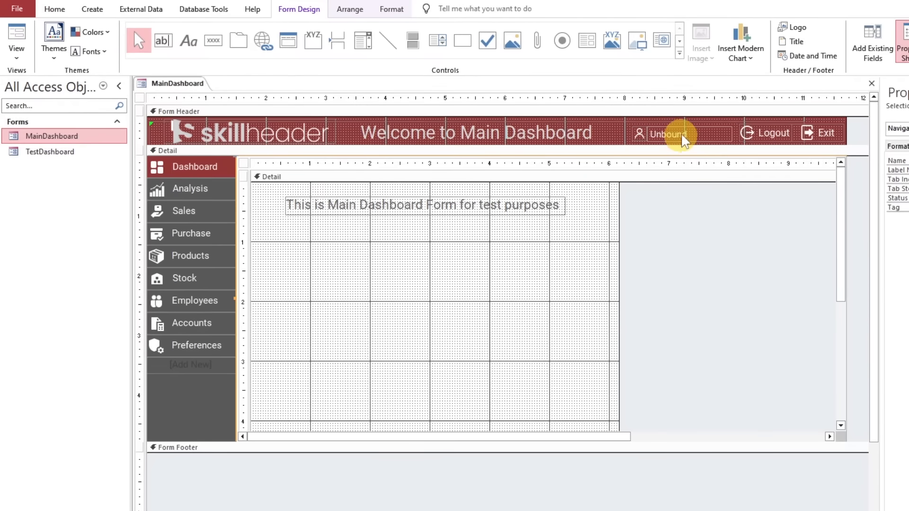
{"action": "left_click", "coordinate": [680, 134]}
{"action": "left_click", "coordinate": [400, 11]}
{"action": "left_click", "coordinate": [563, 41]}
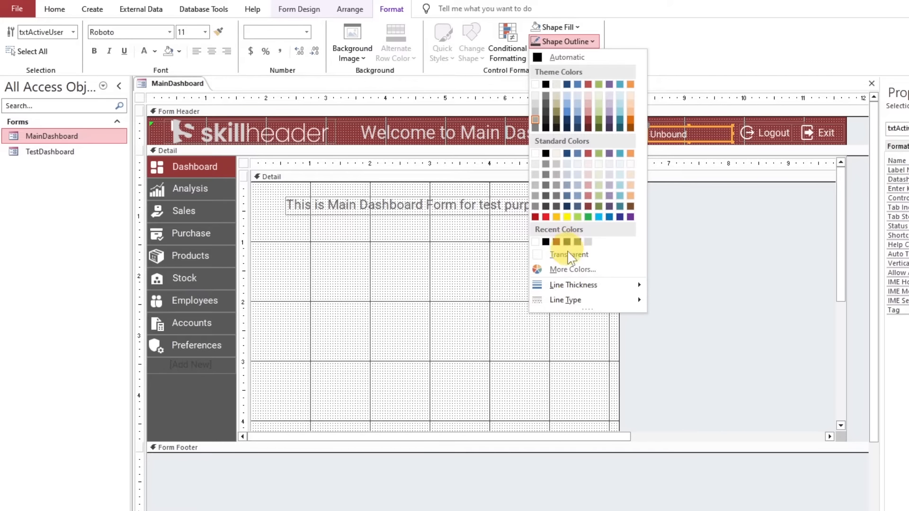
{"action": "left_click", "coordinate": [567, 242]}
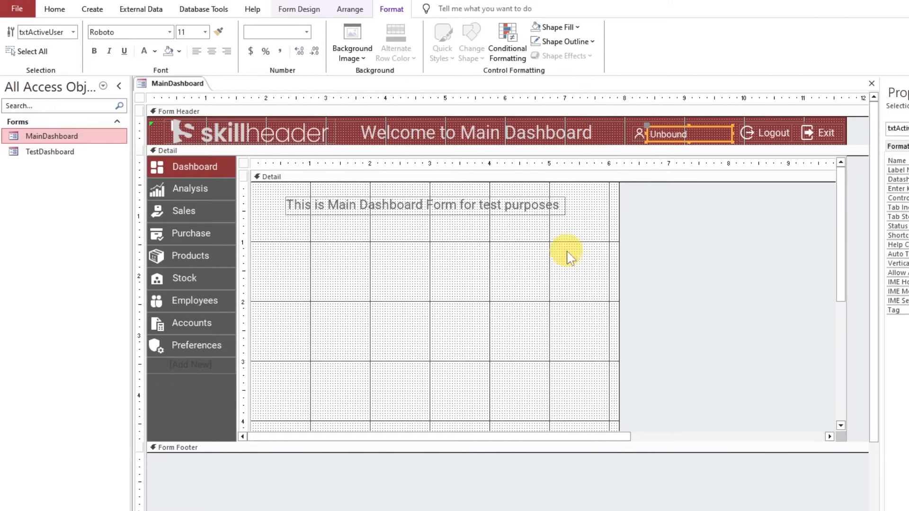
Test the Sales, Stock and Accounts navigation buttons of MainDashboard in Form View
{"action": "left_click", "coordinate": [55, 11]}
{"action": "left_click", "coordinate": [15, 43]}
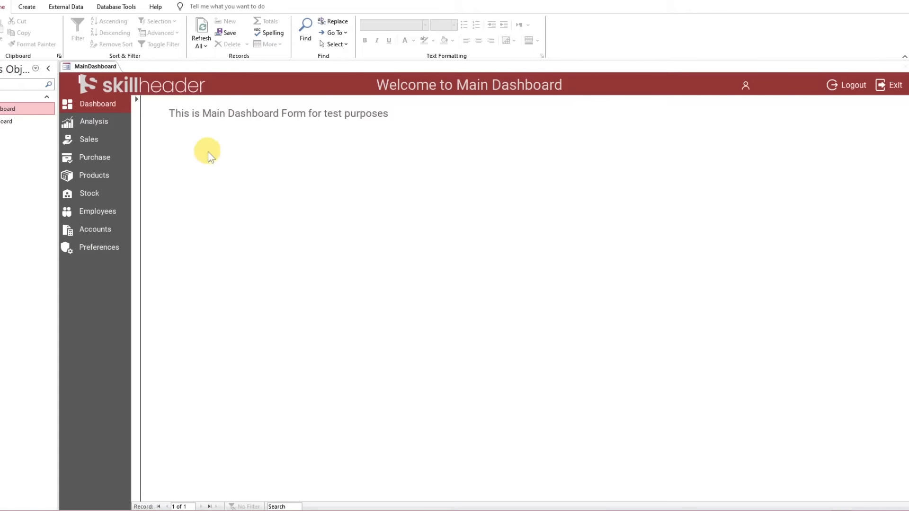
{"action": "left_click", "coordinate": [100, 142]}
{"action": "left_click", "coordinate": [106, 196]}
{"action": "left_click", "coordinate": [103, 229]}
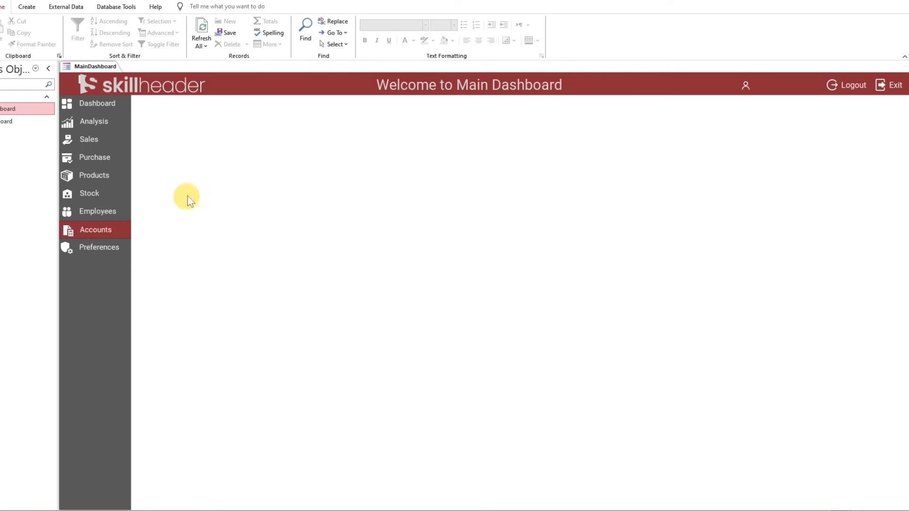
Close the MainDashboard form and create a new blank form in Design View
{"action": "right_click", "coordinate": [111, 67]}
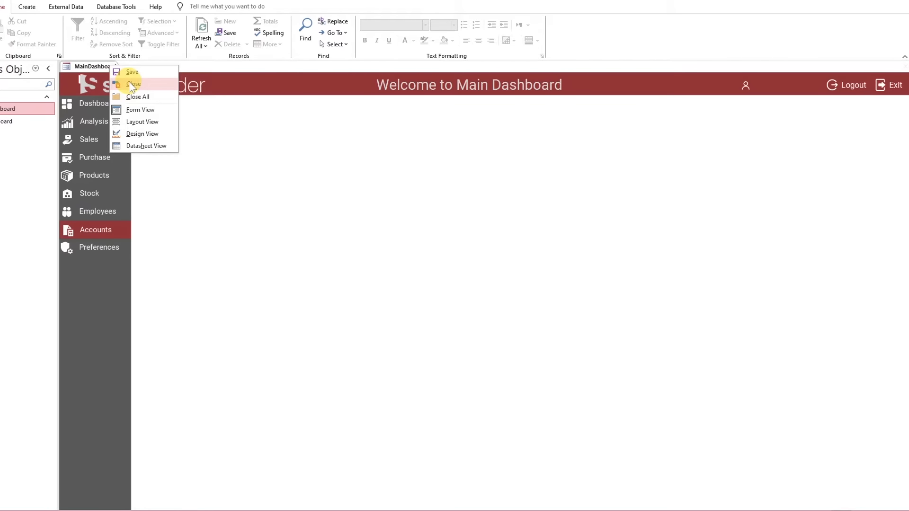
{"action": "left_click", "coordinate": [133, 85]}
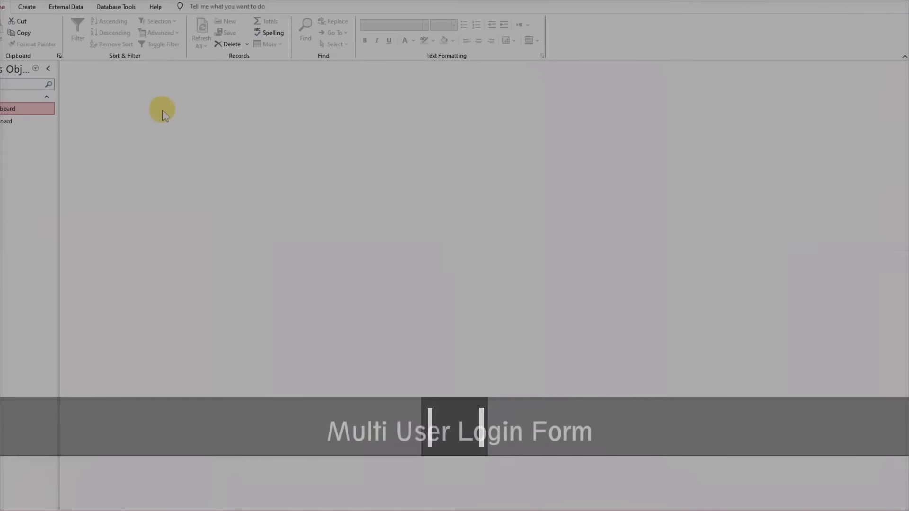
{"action": "left_click", "coordinate": [27, 7]}
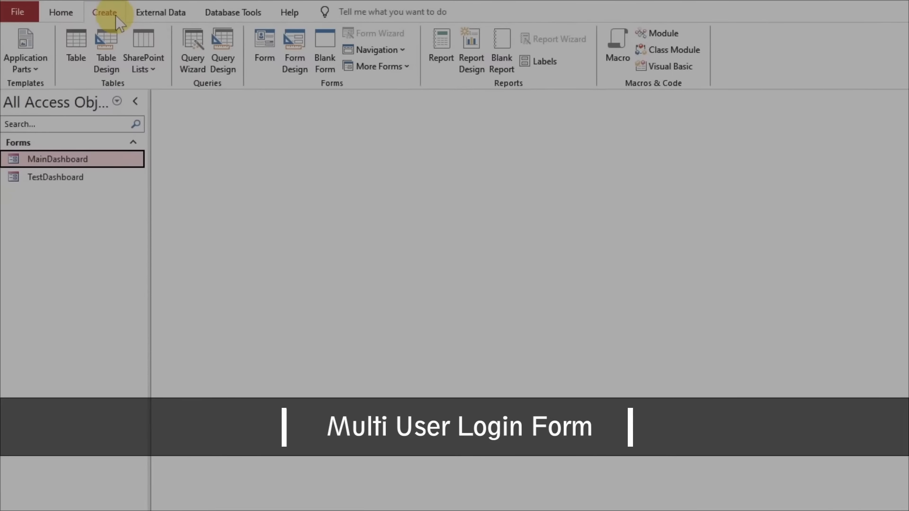
{"action": "left_click", "coordinate": [297, 66]}
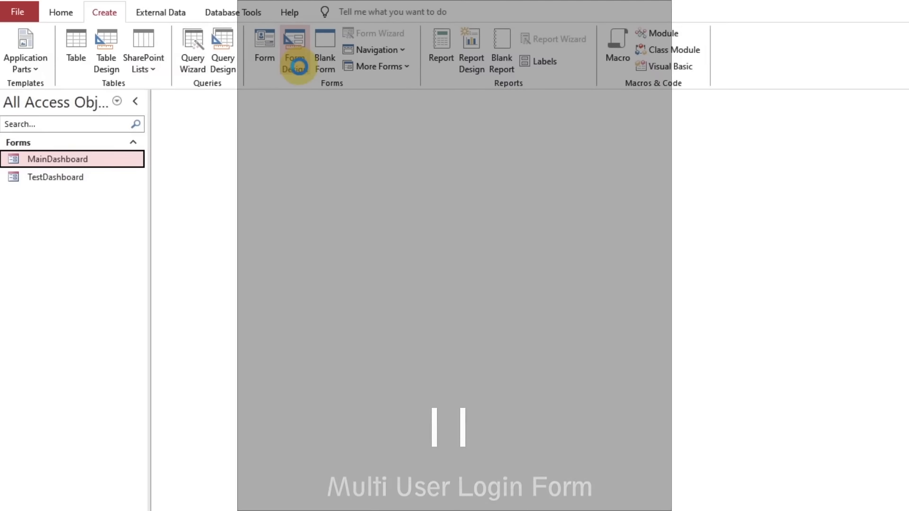
{"action": "left_click", "coordinate": [335, 219]}
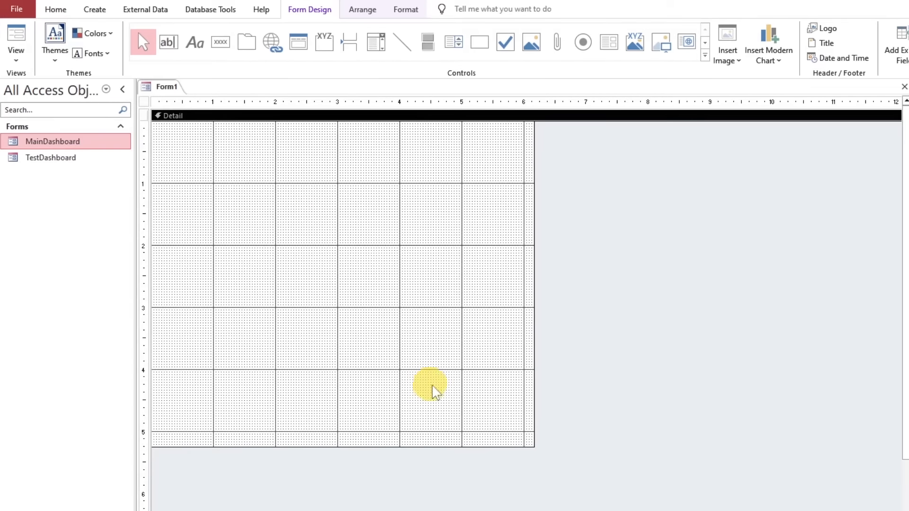
Enlarge the new form's Detail section to about 8.25 inches wide and fill it with dark gray
{"action": "left_click_drag", "start_coordinate": [530, 444], "coordinate": [664, 510]}
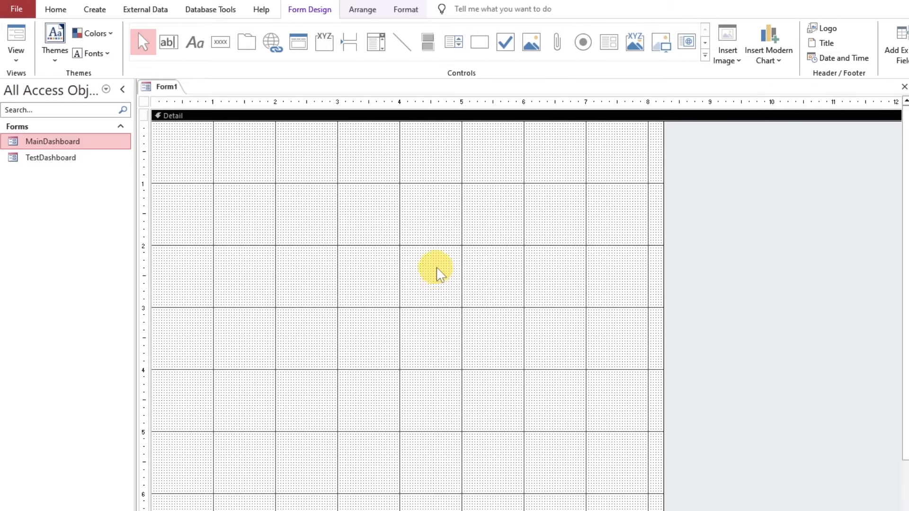
{"action": "left_click", "coordinate": [412, 10]}
{"action": "left_click", "coordinate": [575, 27]}
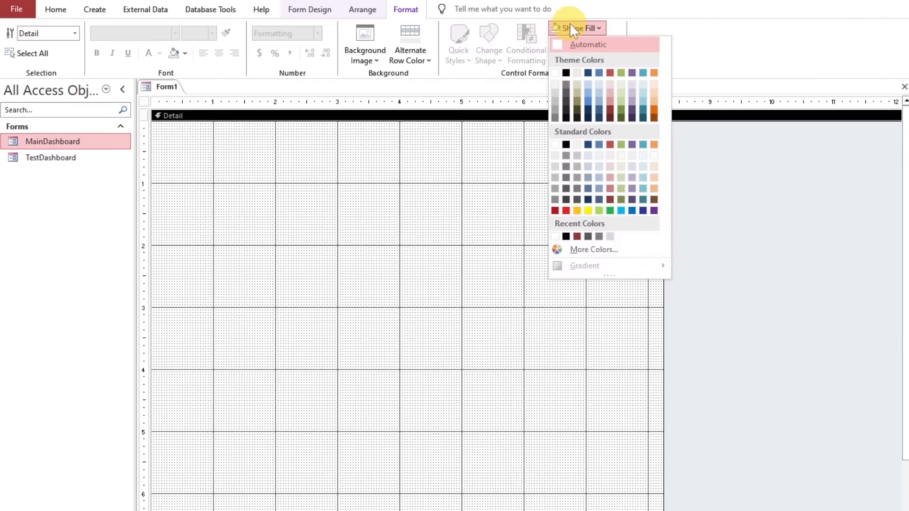
{"action": "left_click", "coordinate": [567, 92]}
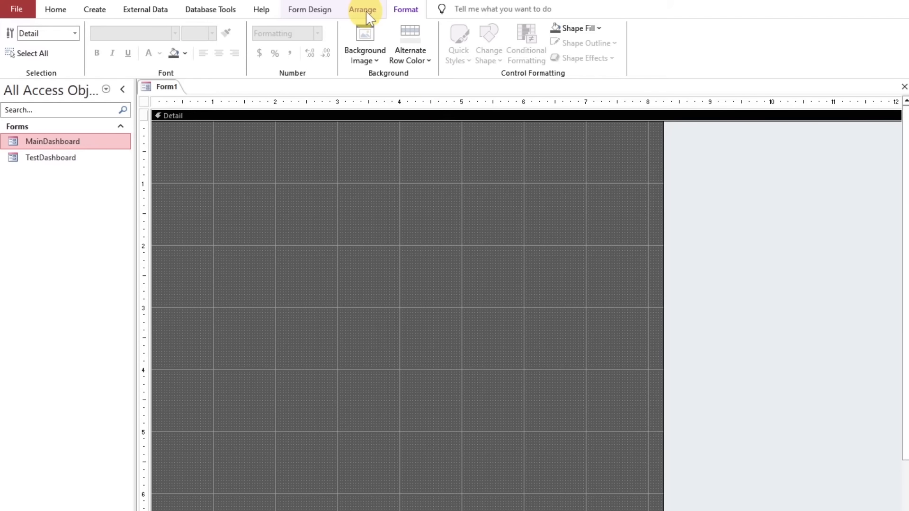
Draw a rectangle about 3.6 inches wide and 0.75 inch tall, starting about 4.2 inches across the Detail section
{"action": "left_click", "coordinate": [318, 10]}
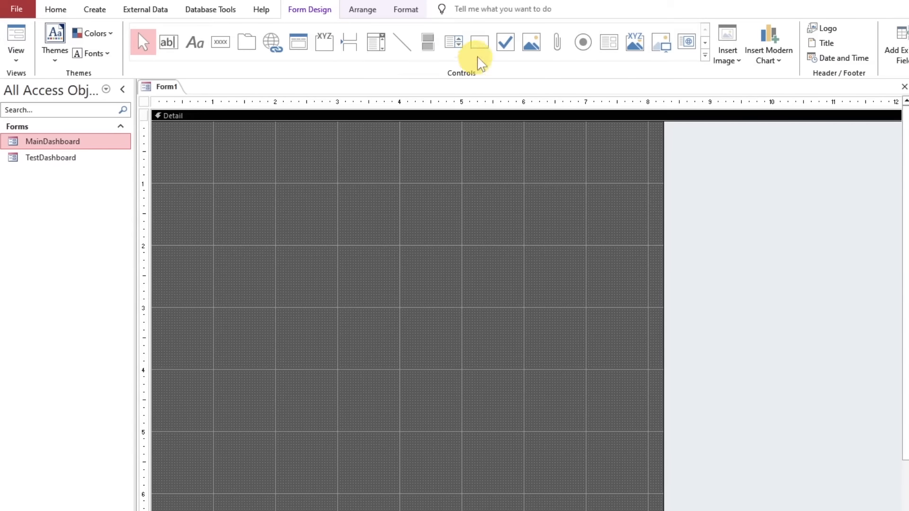
{"action": "left_click", "coordinate": [479, 42]}
{"action": "left_click_drag", "start_coordinate": [426, 174], "coordinate": [630, 214]}
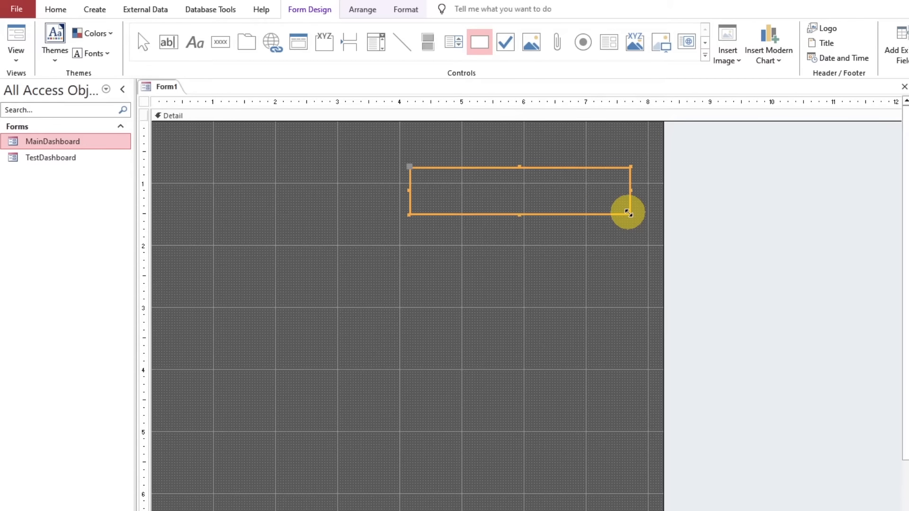
Set both the fill and the outline of the rectangle to dark red
{"action": "left_click", "coordinate": [406, 10]}
{"action": "left_click", "coordinate": [578, 28]}
{"action": "left_click", "coordinate": [611, 112]}
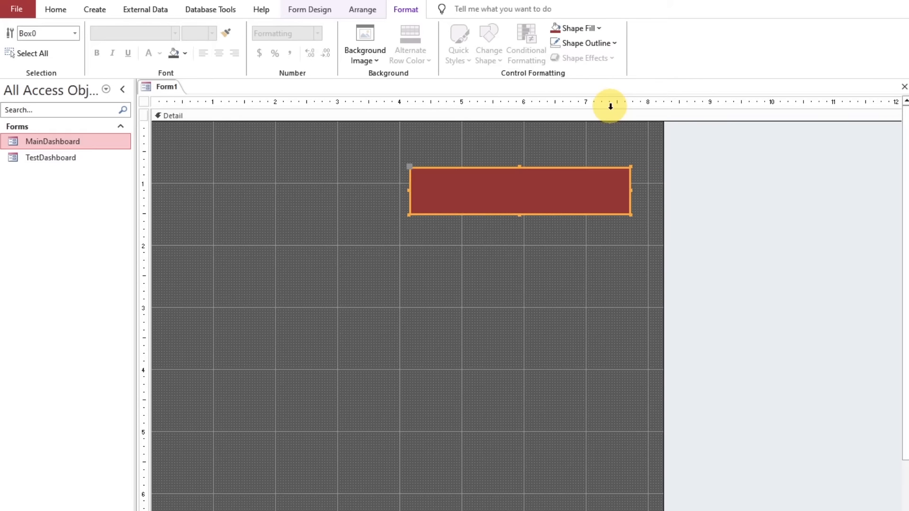
{"action": "left_click", "coordinate": [586, 43]}
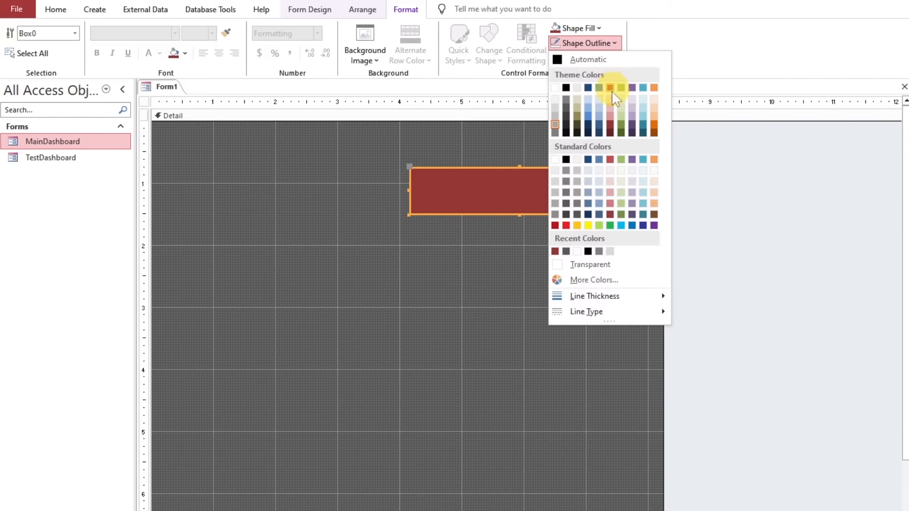
{"action": "left_click", "coordinate": [609, 121]}
{"action": "left_click", "coordinate": [536, 231]}
Duplicate the red rectangle directly below itself and stretch the copy to about 3.6 inches tall
{"action": "left_click", "coordinate": [519, 203]}
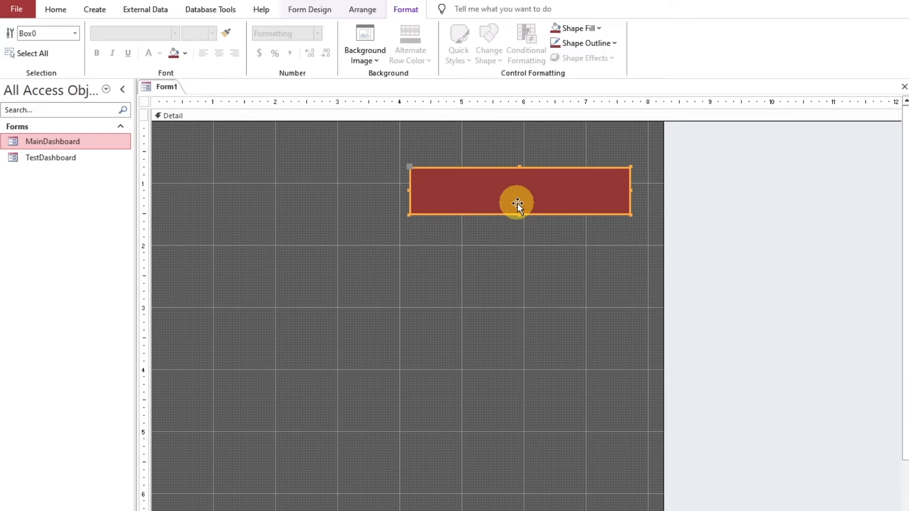
{"action": "key", "text": "ctrl+c"}
{"action": "key", "text": "ctrl+v"}
{"action": "left_click_drag", "start_coordinate": [508, 251], "coordinate": [532, 432]}
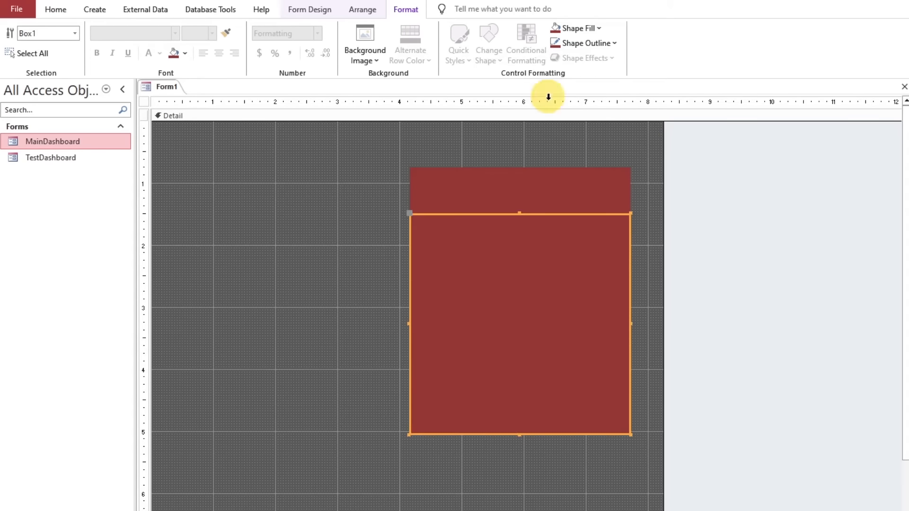
Set both the fill and the outline of the tall lower rectangle to light gray
{"action": "left_click", "coordinate": [573, 27]}
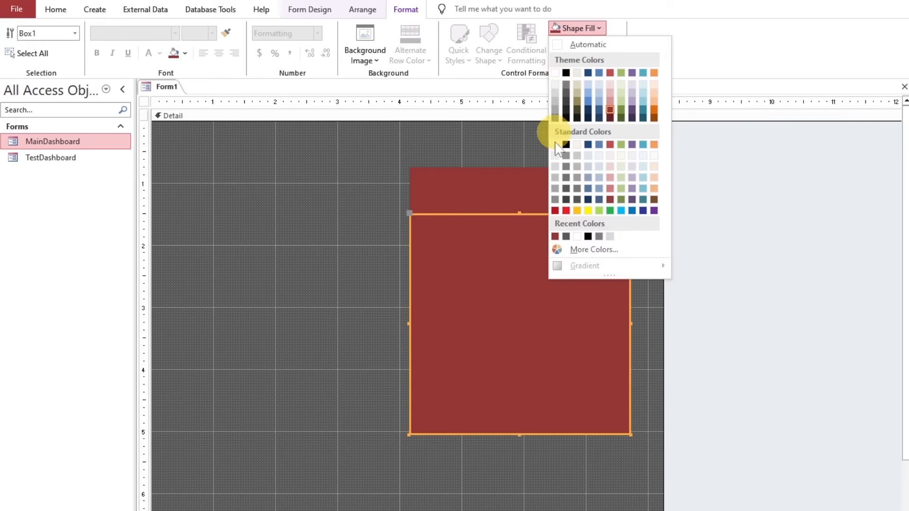
{"action": "left_click", "coordinate": [555, 167]}
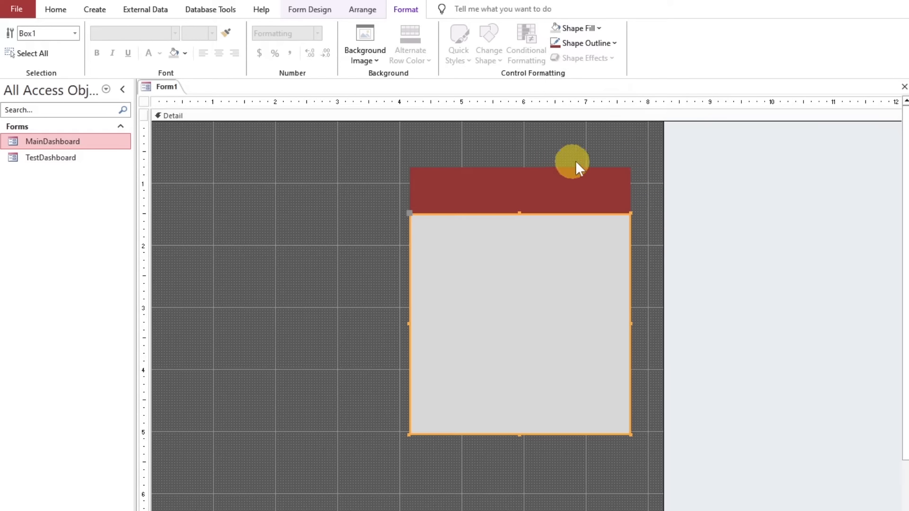
{"action": "left_click", "coordinate": [579, 44]}
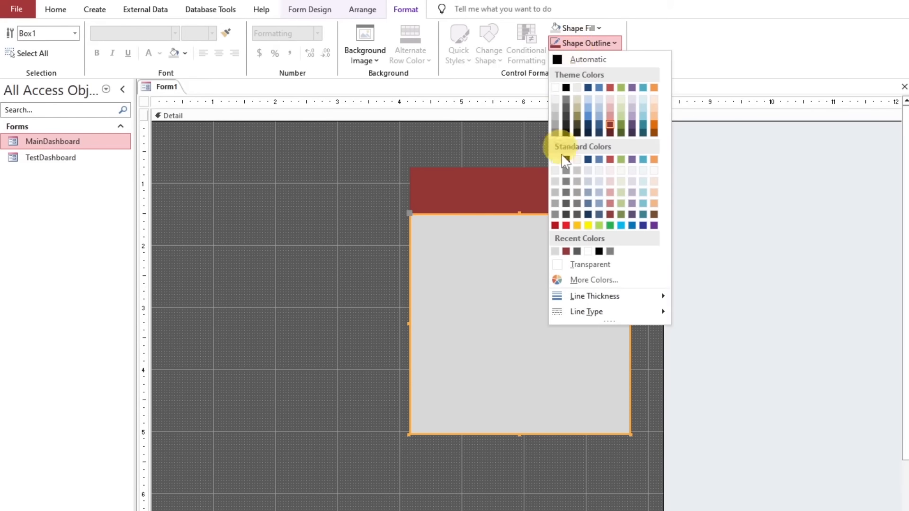
{"action": "left_click", "coordinate": [556, 179]}
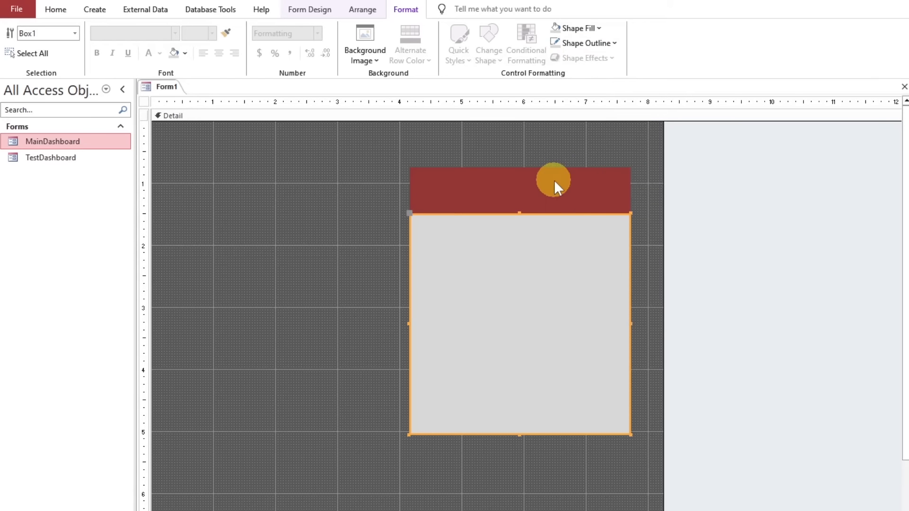
Duplicate the dark red header rectangle and place the copy directly below the light gray panel
{"action": "left_click", "coordinate": [529, 198]}
{"action": "key", "text": "ctrl+v"}
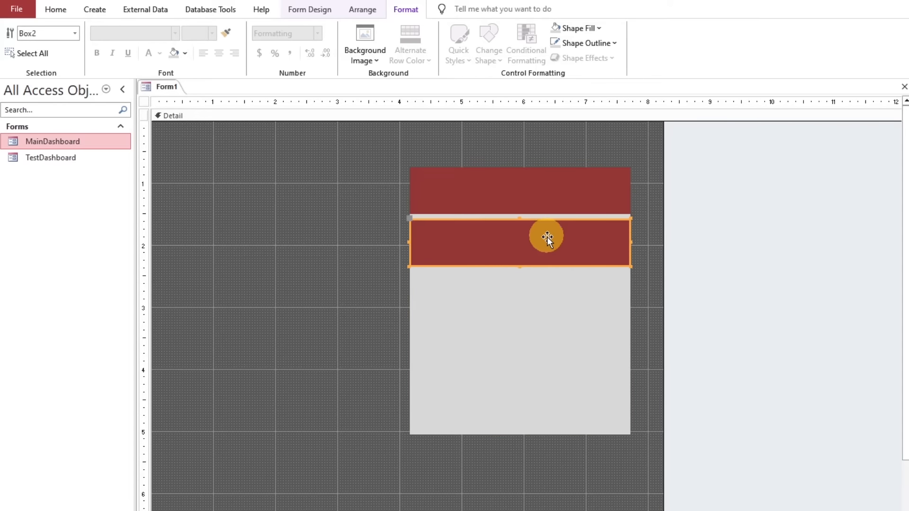
{"action": "left_click_drag", "start_coordinate": [546, 237], "coordinate": [547, 451]}
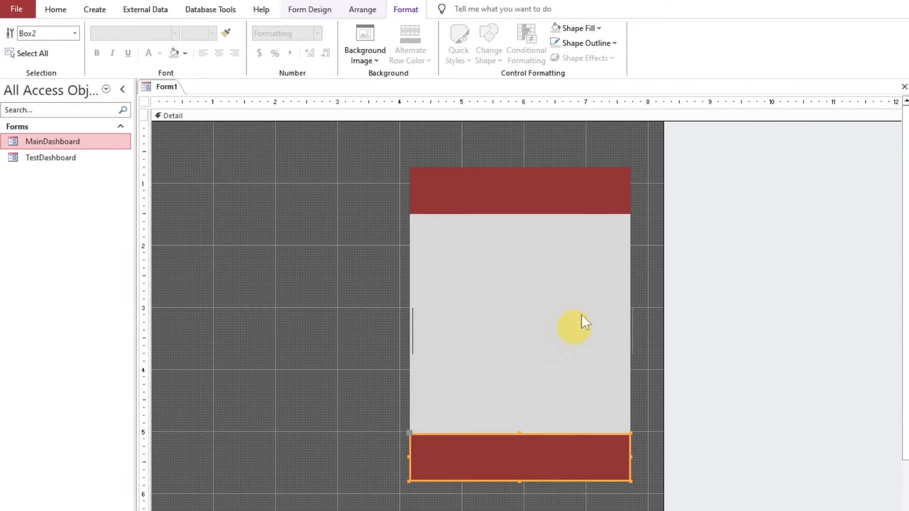
Set both the fill and the outline of the rectangle below the gray panel to white
{"action": "left_click", "coordinate": [578, 29]}
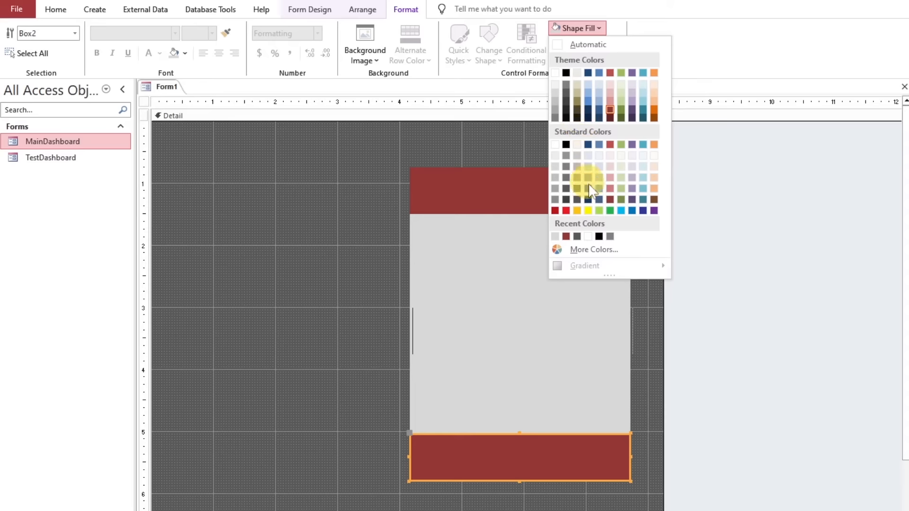
{"action": "left_click", "coordinate": [556, 73]}
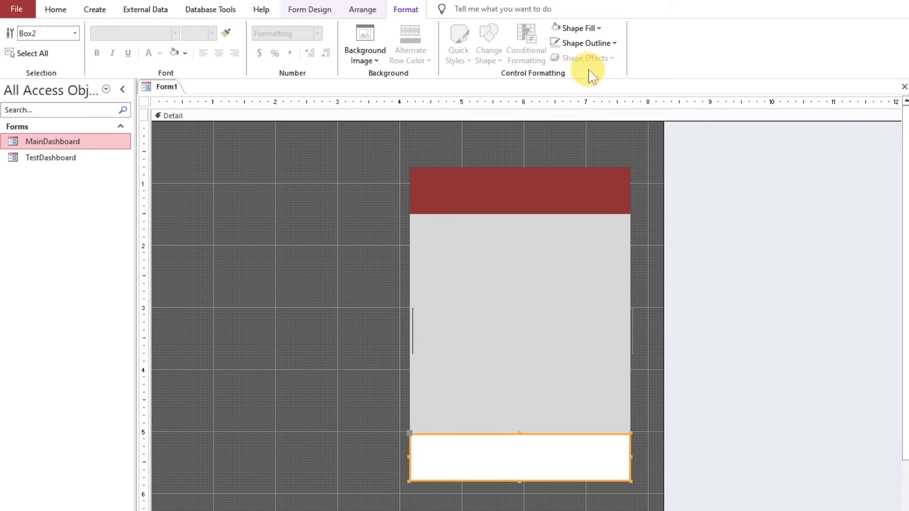
{"action": "left_click", "coordinate": [590, 44]}
{"action": "left_click", "coordinate": [556, 89]}
Duplicate the dark red header rectangle below the white one and shrink the copy to a strip about 0.15 inch tall
{"action": "left_click", "coordinate": [572, 193]}
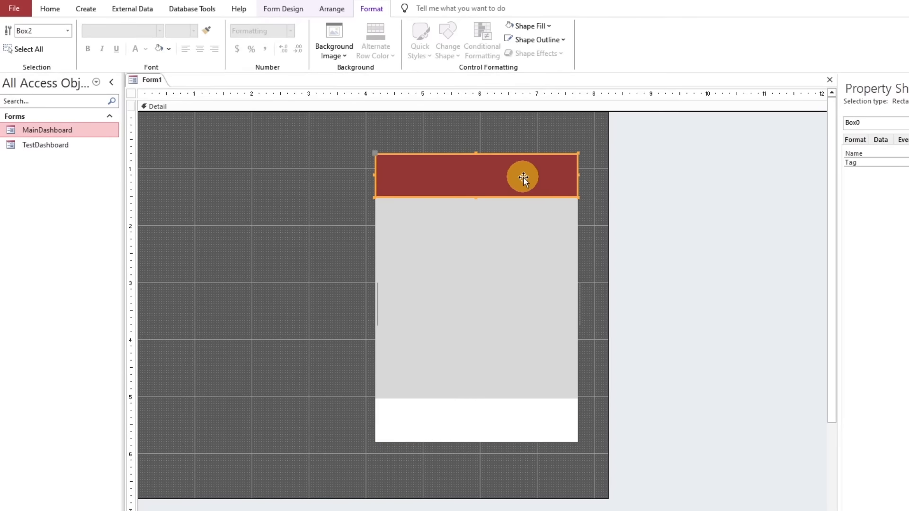
{"action": "key", "text": "ctrl+c"}
{"action": "key", "text": "ctrl+v"}
{"action": "left_click_drag", "start_coordinate": [531, 226], "coordinate": [530, 469]}
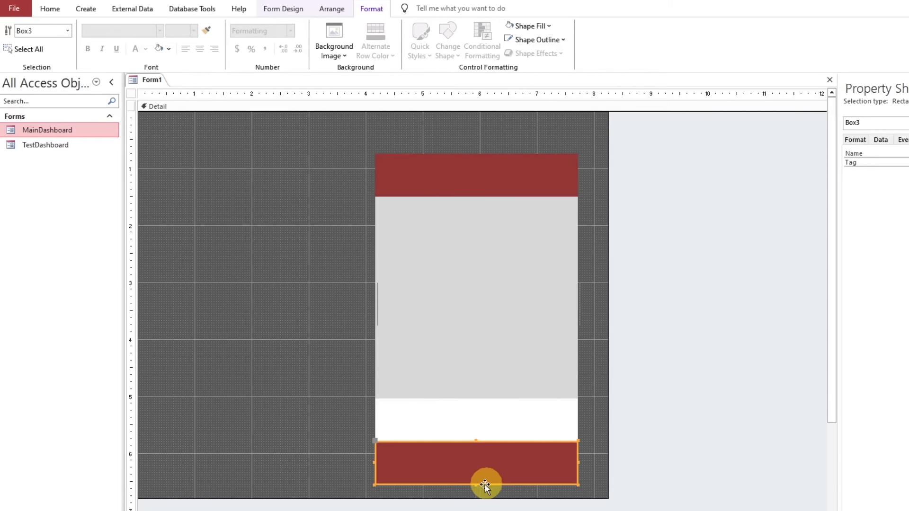
{"action": "left_click_drag", "start_coordinate": [479, 459], "coordinate": [478, 448]}
{"action": "left_click", "coordinate": [369, 407]}
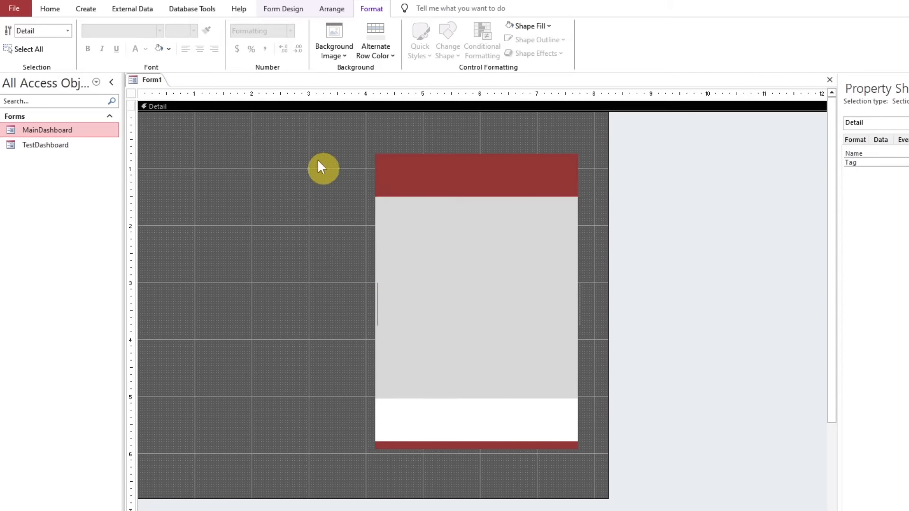
Insert the skillheader logo image about 2.7 inches wide and center it in the dark red header
{"action": "left_click", "coordinate": [286, 11]}
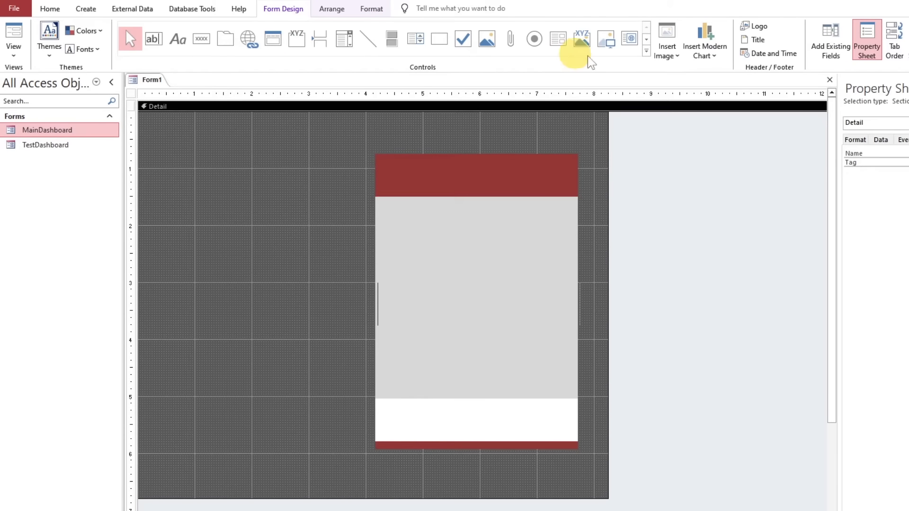
{"action": "left_click", "coordinate": [605, 39]}
{"action": "left_click", "coordinate": [404, 167]}
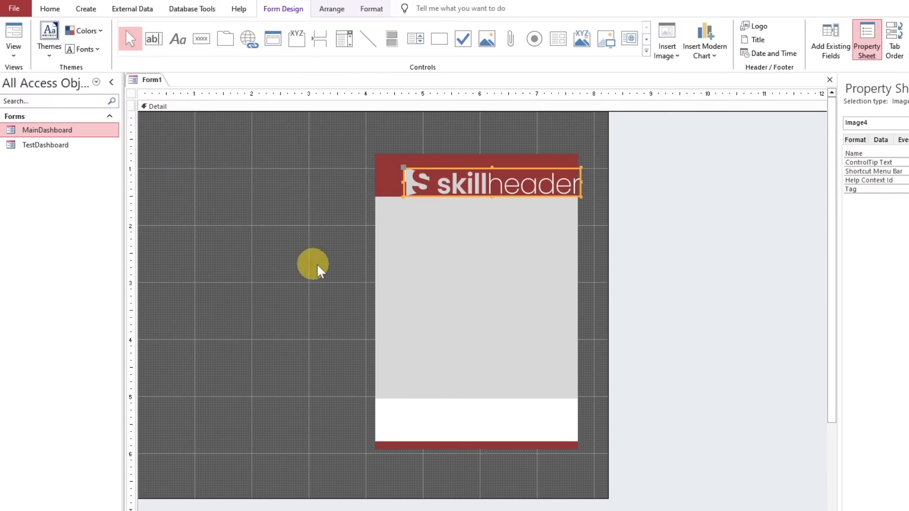
{"action": "left_click_drag", "start_coordinate": [581, 197], "coordinate": [558, 189]}
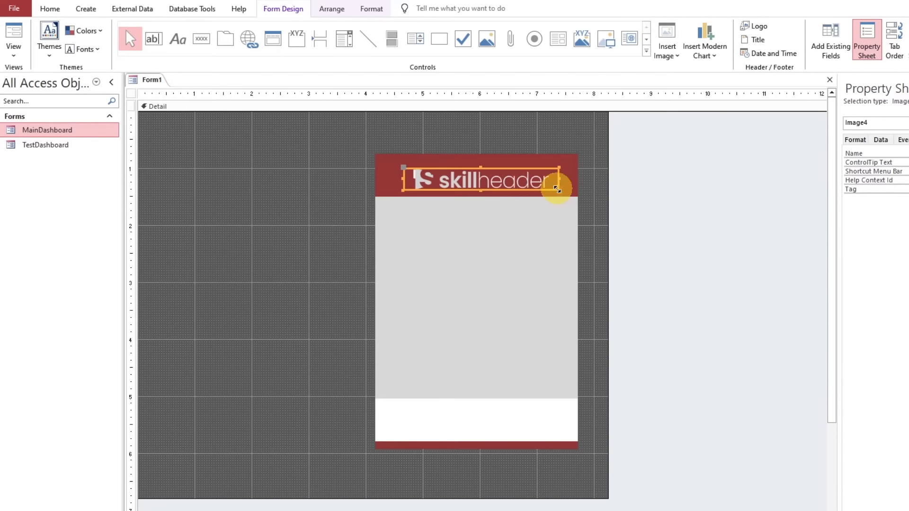
{"action": "left_click_drag", "start_coordinate": [503, 184], "coordinate": [501, 179]}
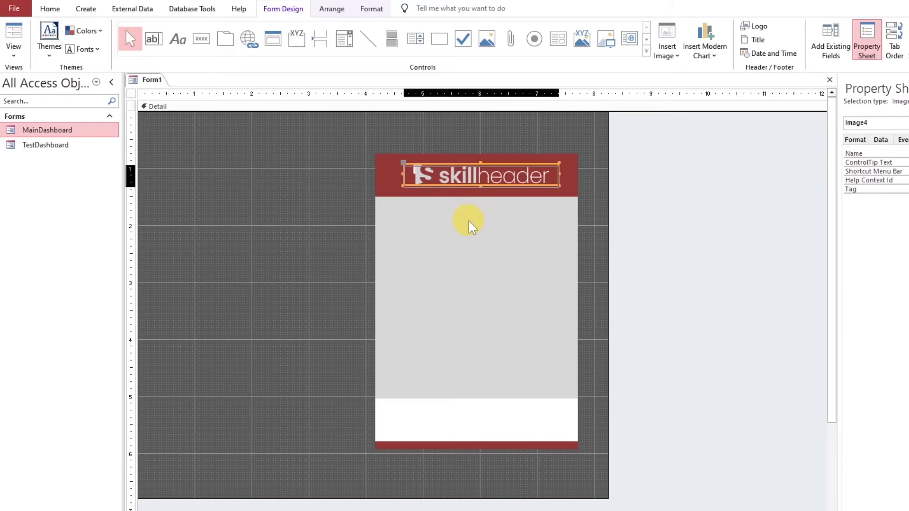
{"action": "left_click", "coordinate": [408, 264]}
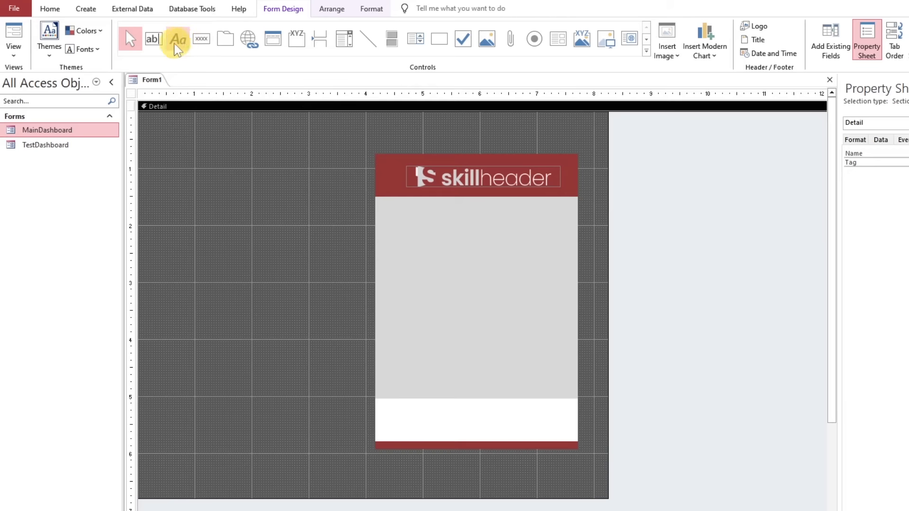
Add a text box about 3.1 inches wide and 0.3 inch tall to the gray panel, with its equally wide label directly above
{"action": "left_click", "coordinate": [156, 40]}
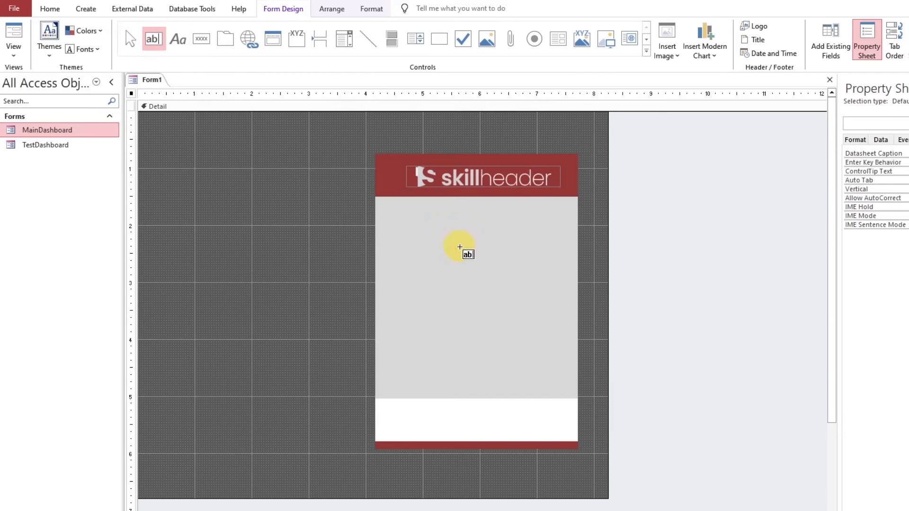
{"action": "left_click_drag", "start_coordinate": [387, 235], "coordinate": [565, 253]}
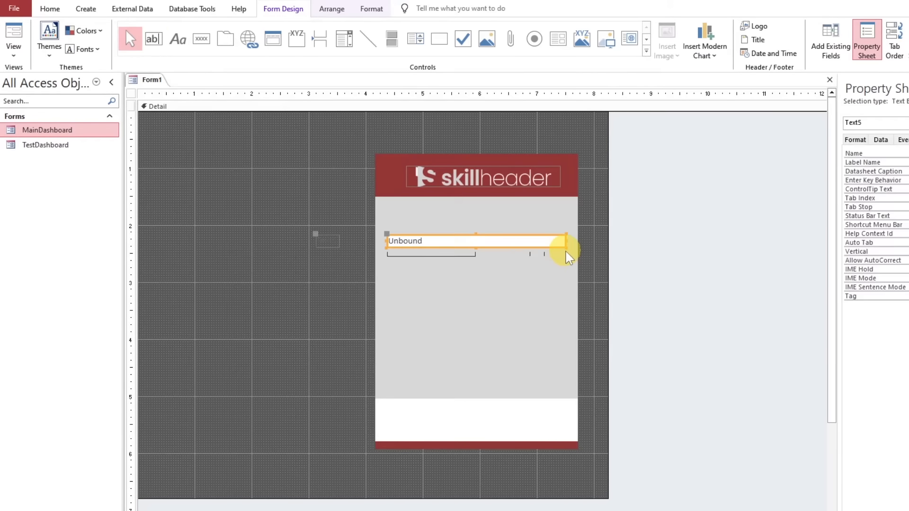
{"action": "left_click_drag", "start_coordinate": [476, 247], "coordinate": [476, 251]}
{"action": "left_click_drag", "start_coordinate": [320, 236], "coordinate": [567, 227]}
{"action": "left_click", "coordinate": [532, 246], "text": "shift"}
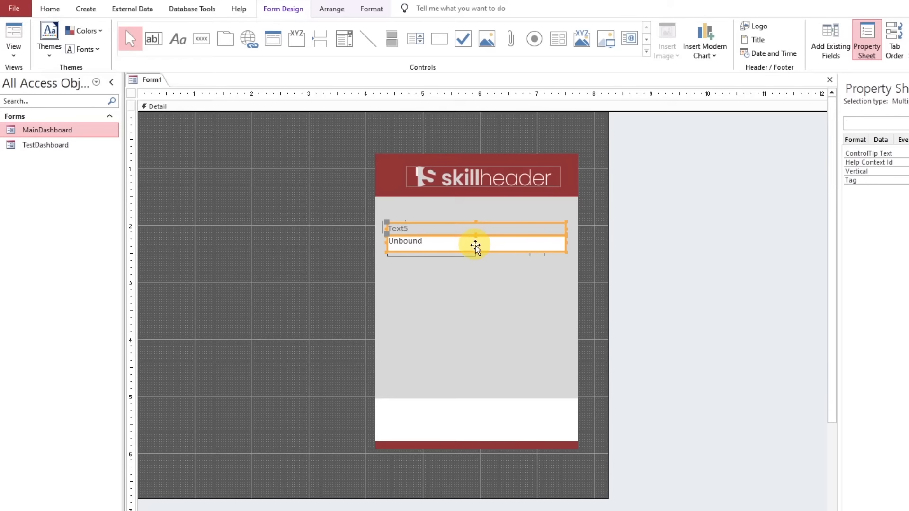
{"action": "left_click_drag", "start_coordinate": [474, 245], "coordinate": [474, 245]}
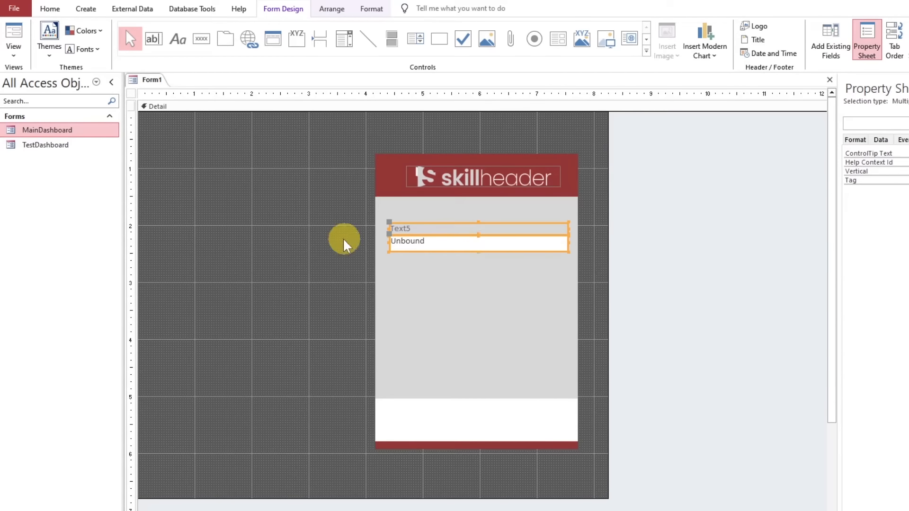
Set the font of the text box and its label to Roboto
{"action": "left_click", "coordinate": [371, 10]}
{"action": "left_click", "coordinate": [97, 30]}
{"action": "type", "text": "R"}
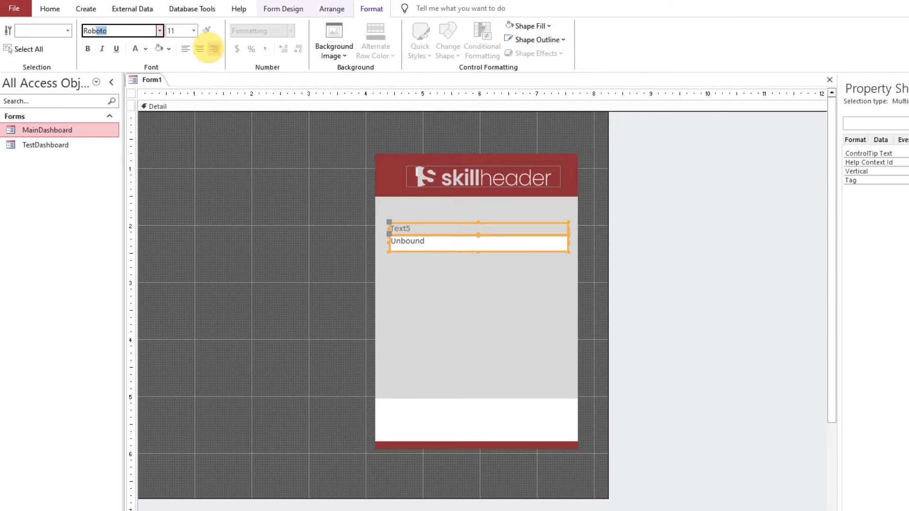
{"action": "type", "text": "oboto"}
{"action": "key", "text": "Return"}
{"action": "left_click", "coordinate": [278, 266]}
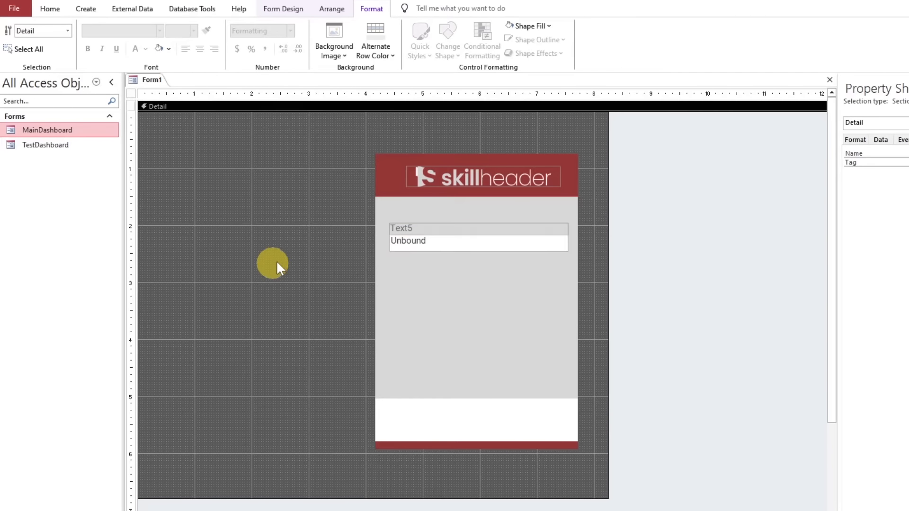
Increase the control margins of the text box and make it slightly taller
{"action": "left_click", "coordinate": [417, 251]}
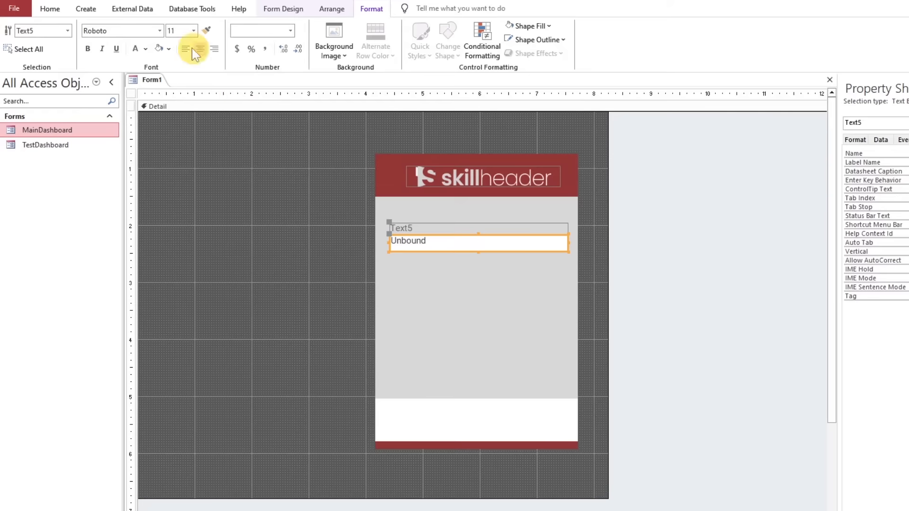
{"action": "left_click", "coordinate": [332, 9]}
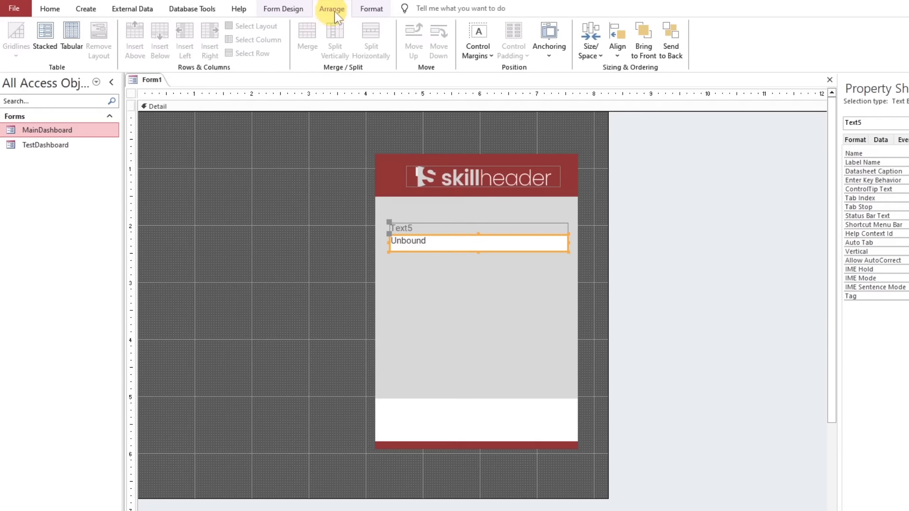
{"action": "left_click", "coordinate": [475, 41]}
{"action": "left_click", "coordinate": [500, 120]}
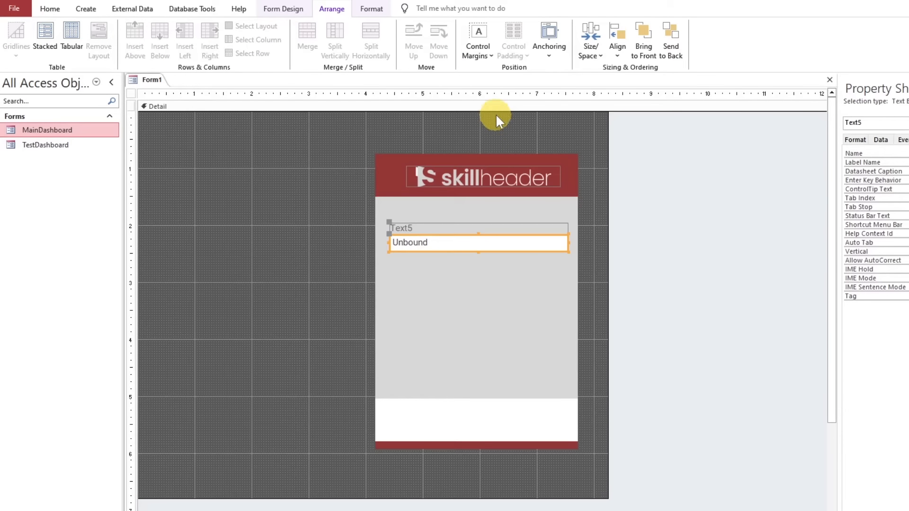
{"action": "left_click", "coordinate": [478, 43]}
{"action": "left_click", "coordinate": [496, 140]}
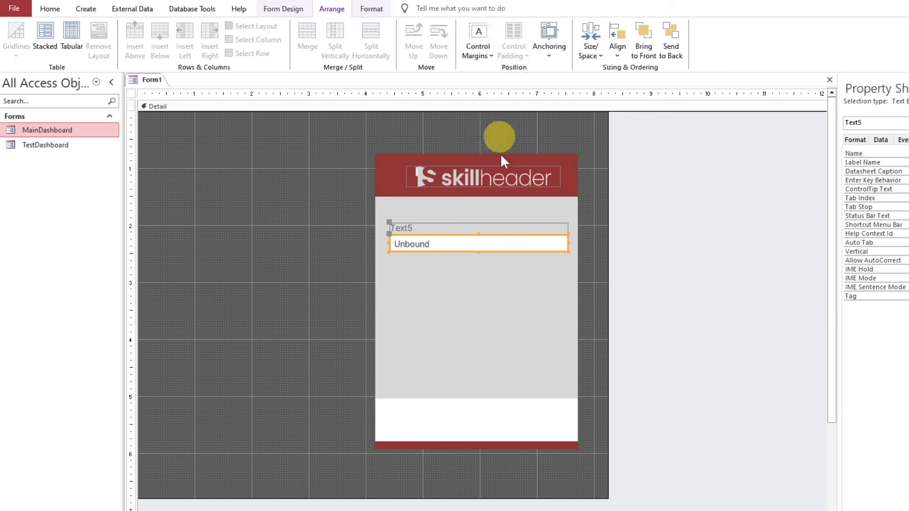
{"action": "left_click_drag", "start_coordinate": [478, 251], "coordinate": [479, 253]}
Change the caption of the label above the text box to "Username *"
{"action": "left_click", "coordinate": [412, 228]}
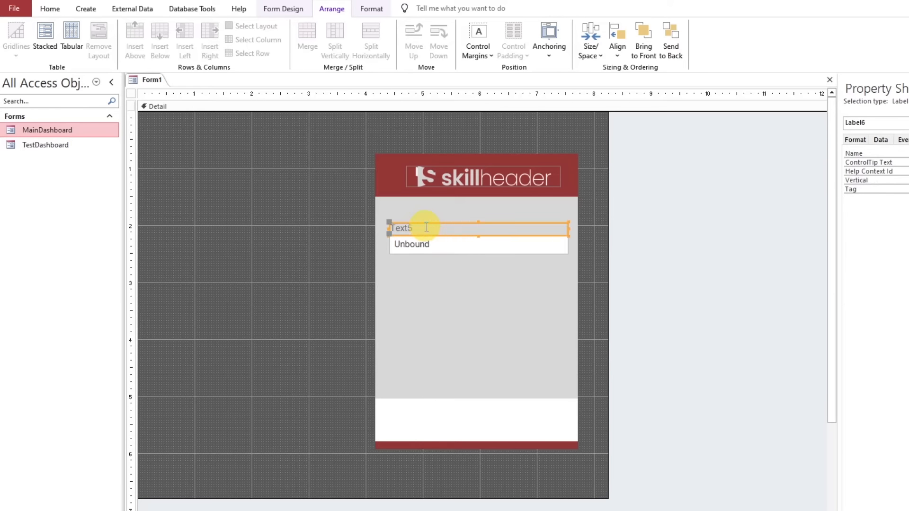
{"action": "double_click", "coordinate": [400, 227]}
{"action": "type", "text": "Username"}
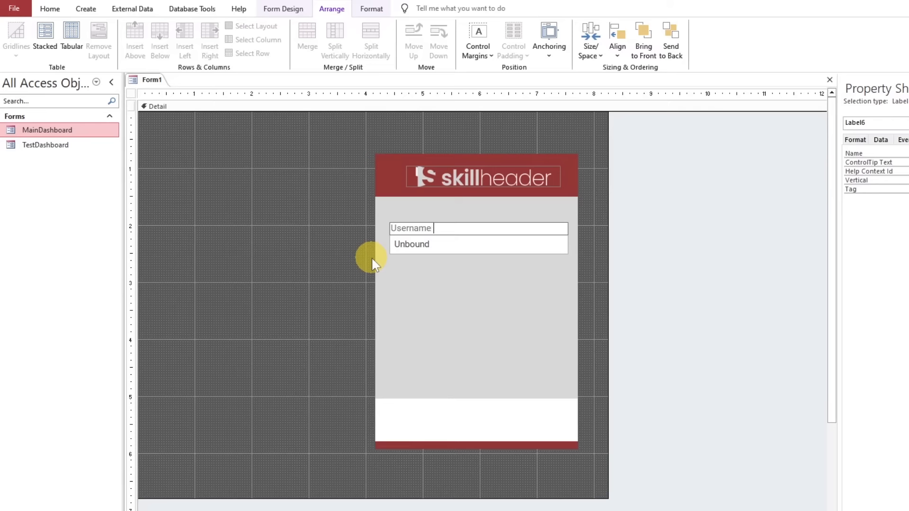
{"action": "type", "text": " *"}
{"action": "left_click", "coordinate": [371, 257]}
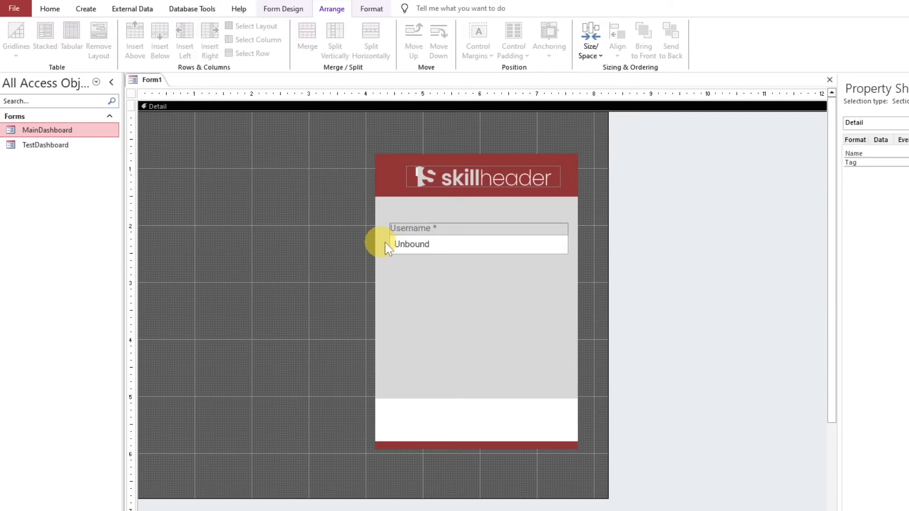
Make the Username label's text purple and bold
{"action": "left_click", "coordinate": [420, 229]}
{"action": "left_click", "coordinate": [374, 11]}
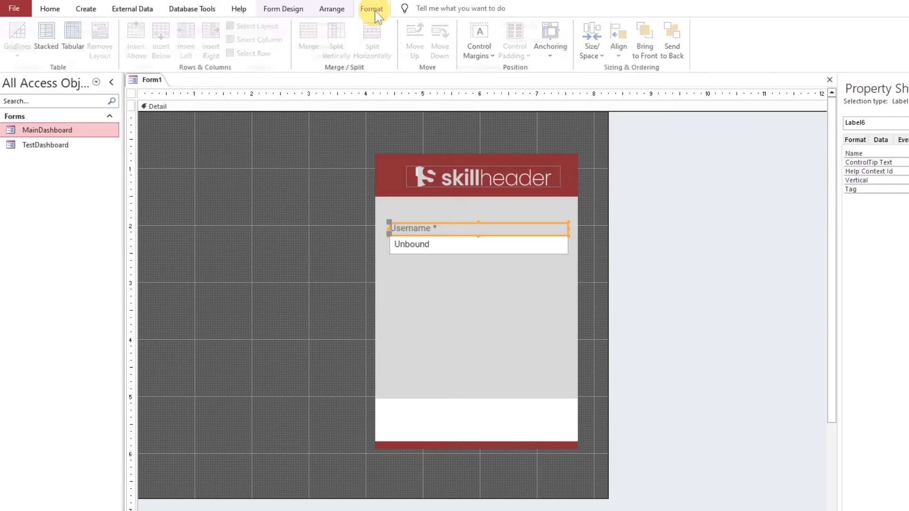
{"action": "left_click", "coordinate": [146, 49]}
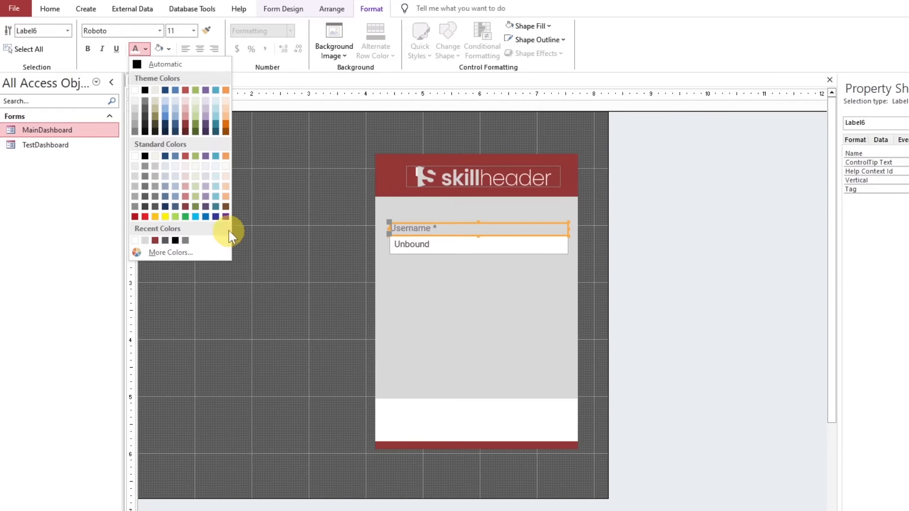
{"action": "left_click", "coordinate": [225, 216]}
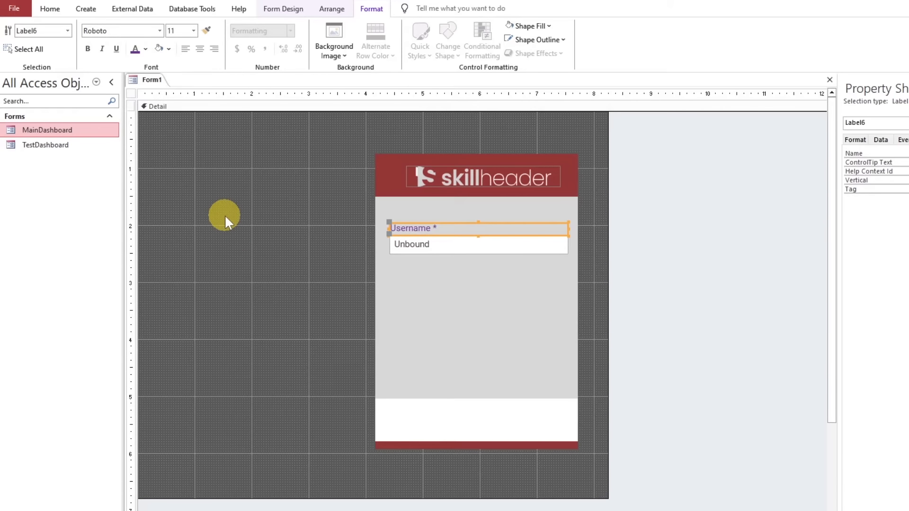
{"action": "left_click", "coordinate": [89, 49]}
{"action": "left_click", "coordinate": [363, 239]}
Duplicate the Username label and text box together and position the copy a small gap below the original
{"action": "left_click", "coordinate": [445, 227]}
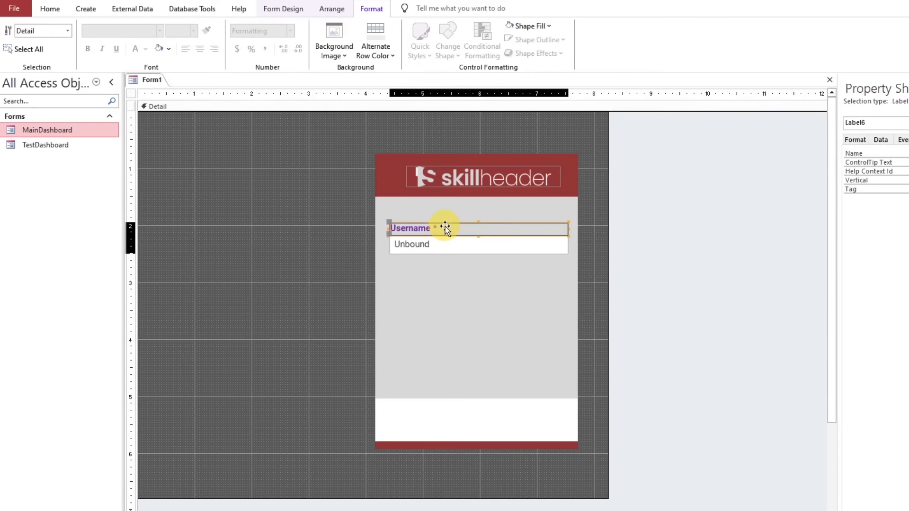
{"action": "left_click", "coordinate": [467, 250], "text": "shift"}
{"action": "key", "text": "ctrl+c"}
{"action": "key", "text": "ctrl+v"}
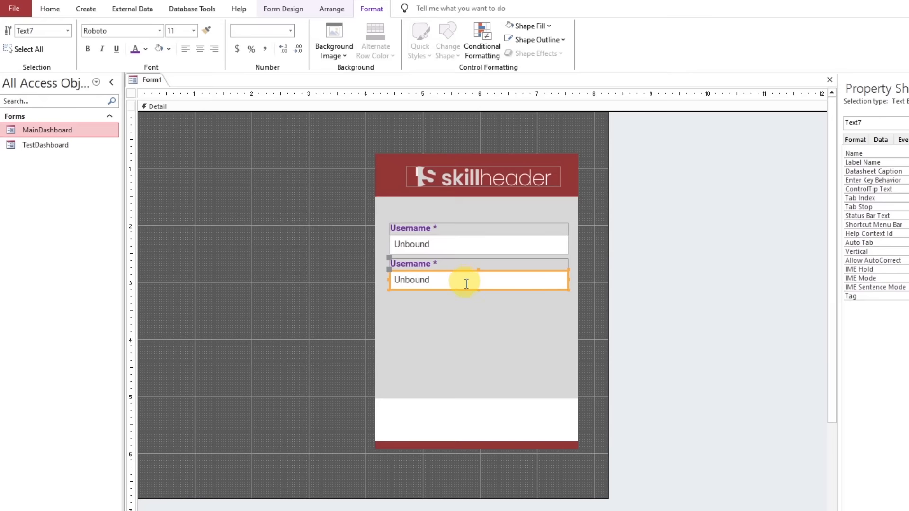
{"action": "key", "text": "Down"}
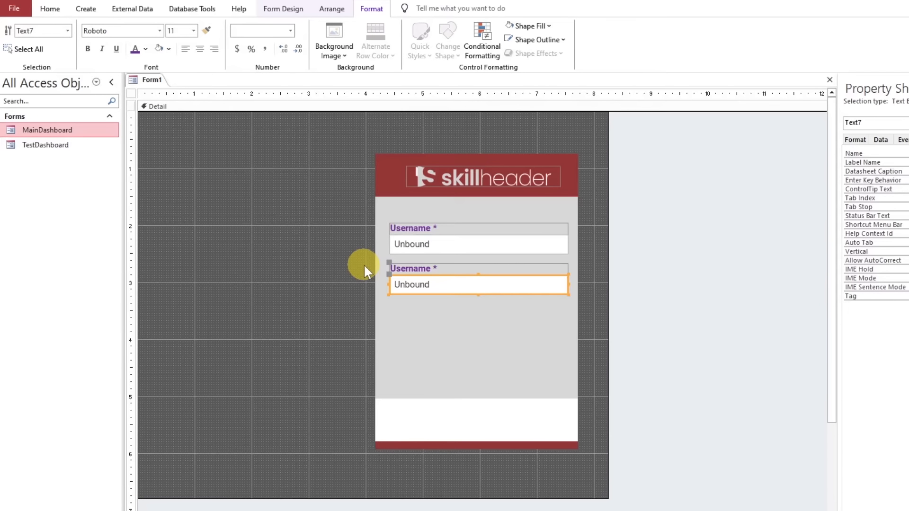
Change the duplicated label's caption to "Password *"
{"action": "left_click", "coordinate": [289, 266]}
{"action": "left_click", "coordinate": [403, 269]}
{"action": "left_click", "coordinate": [426, 268]}
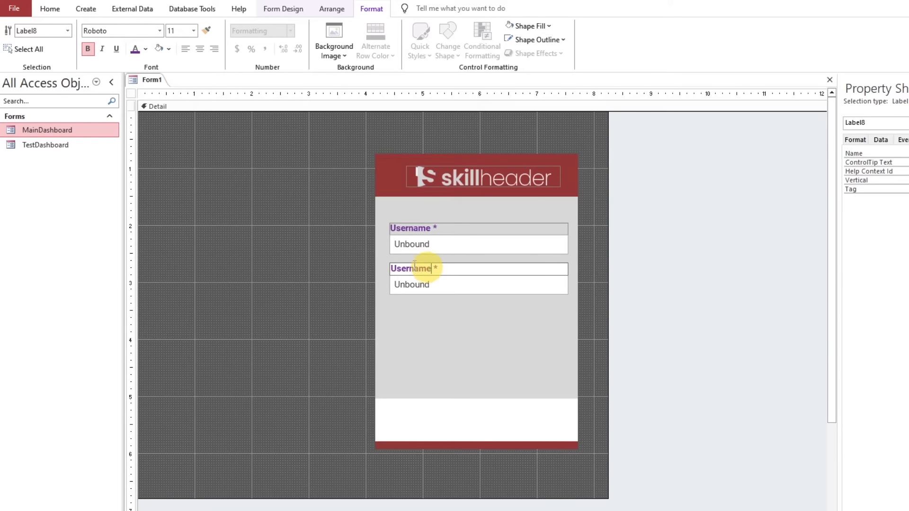
{"action": "left_click_drag", "start_coordinate": [415, 268], "coordinate": [362, 257]}
{"action": "type", "text": "Password"}
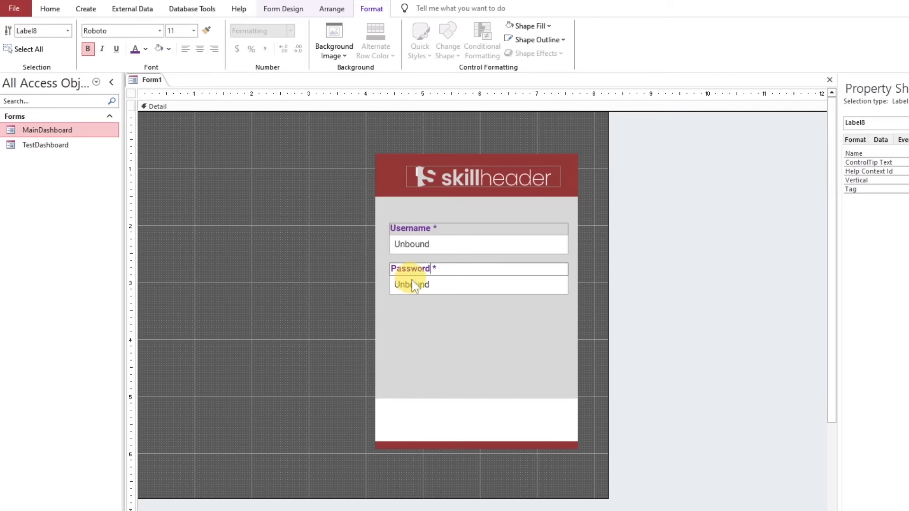
{"action": "left_click", "coordinate": [336, 298]}
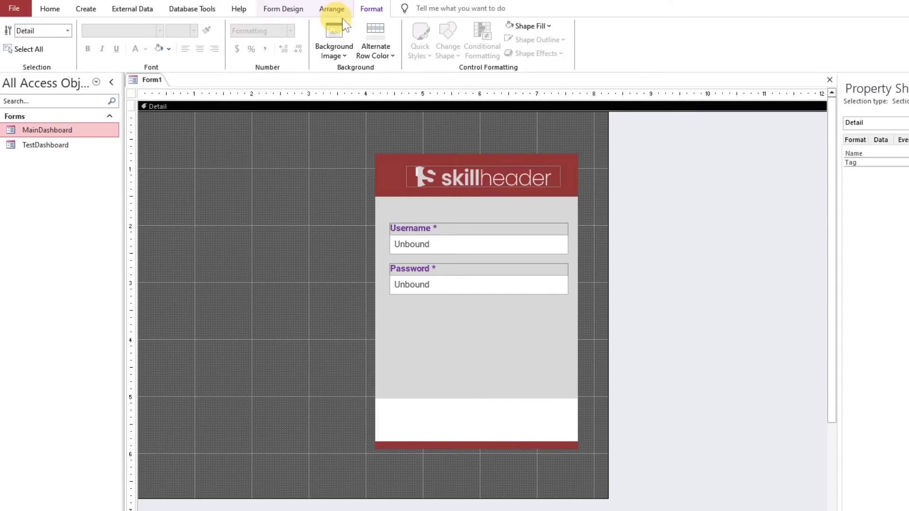
Draw a command button about 2.875" wide and 0.375" high below the Password text box, without assigning a wizard action
{"action": "left_click", "coordinate": [284, 10]}
{"action": "left_click", "coordinate": [201, 39]}
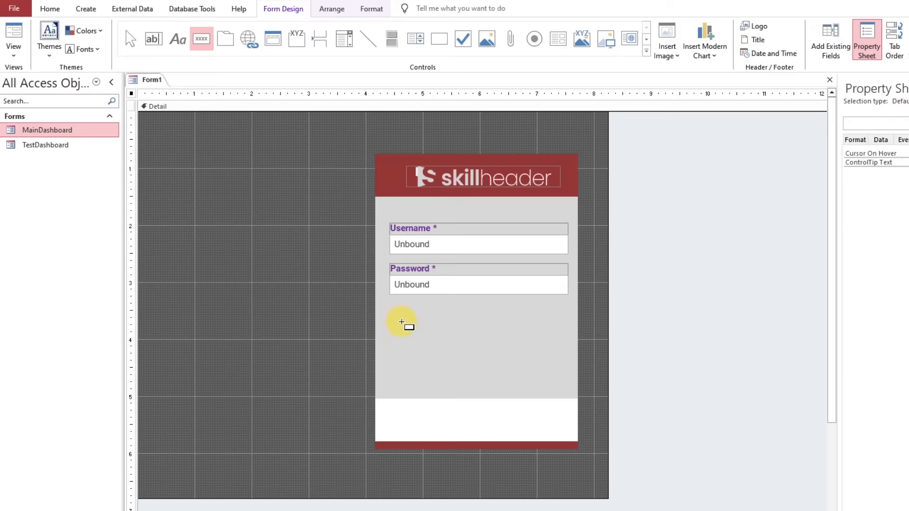
{"action": "left_click_drag", "start_coordinate": [395, 311], "coordinate": [560, 331]}
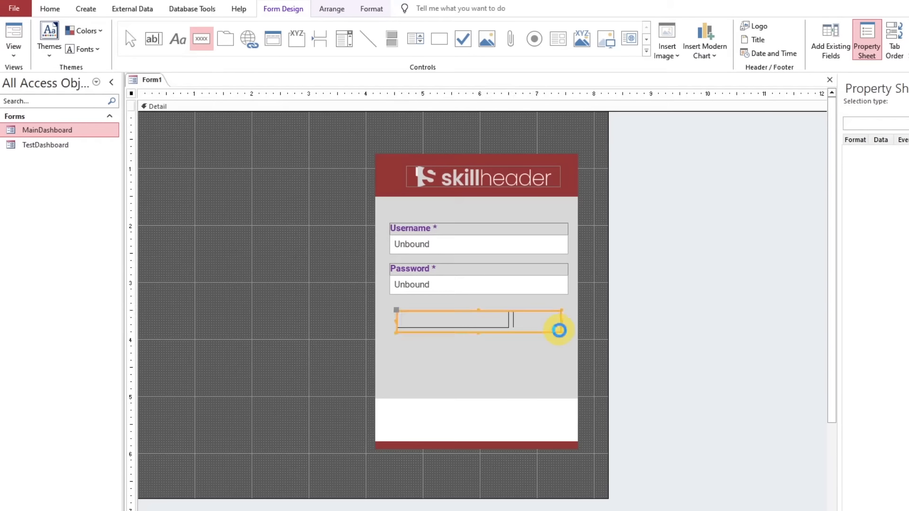
{"action": "left_click", "coordinate": [679, 303]}
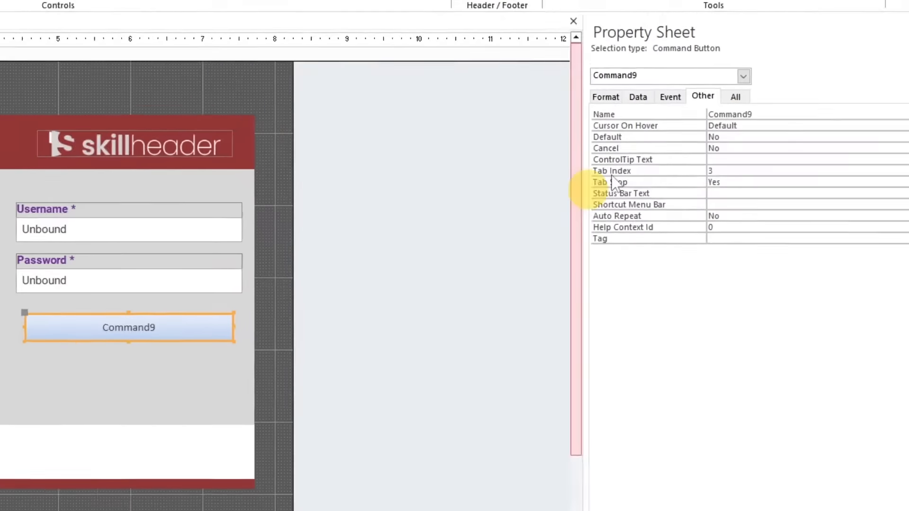
Enter "L O G I N" as the new button's name and reuse the same text as its caption
{"action": "left_click_drag", "start_coordinate": [756, 115], "coordinate": [676, 115]}
{"action": "type", "text": "LO G I N"}
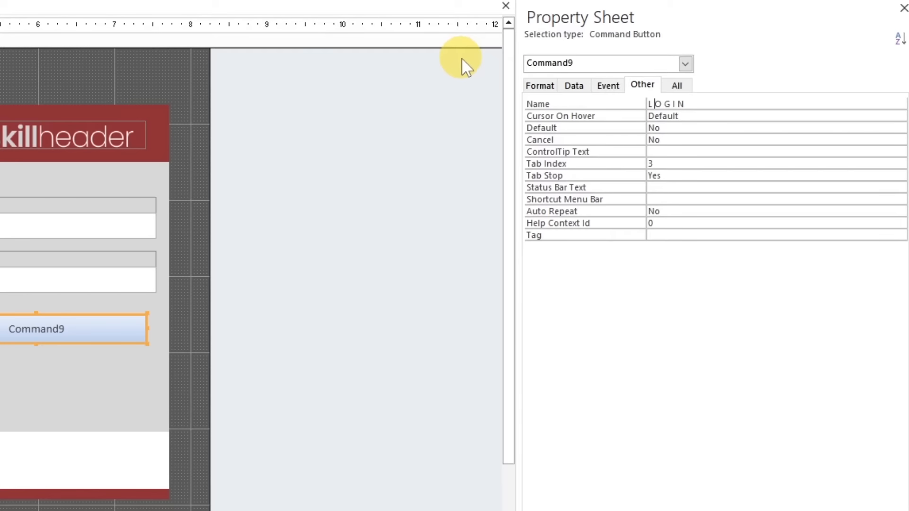
{"action": "key", "text": "Return"}
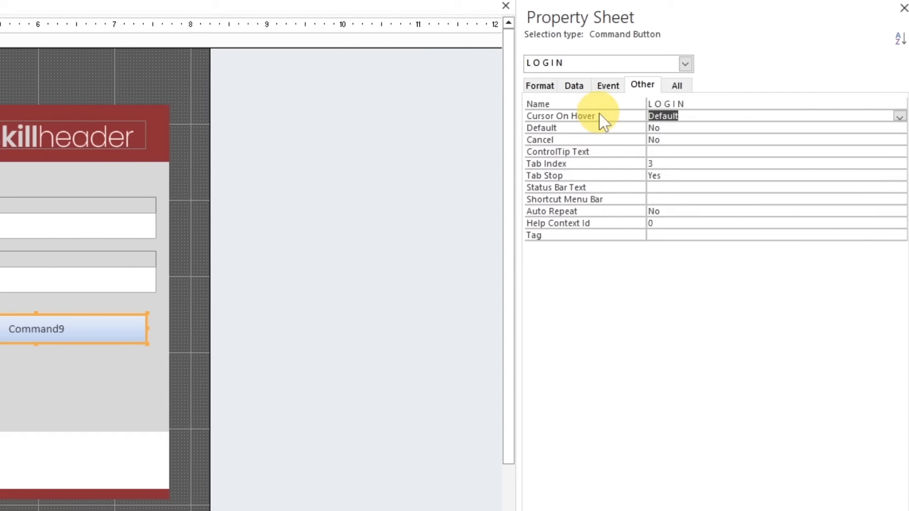
{"action": "left_click", "coordinate": [587, 103]}
{"action": "left_click_drag", "start_coordinate": [699, 105], "coordinate": [624, 104]}
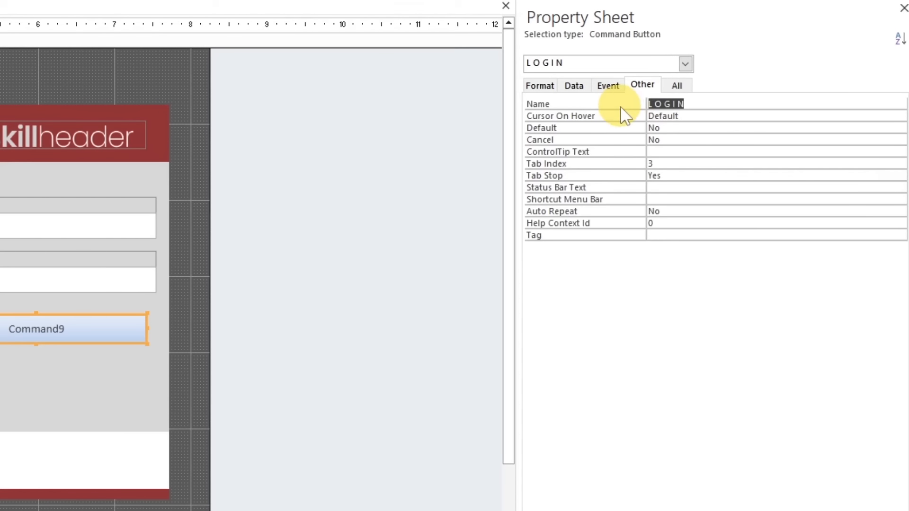
{"action": "left_click", "coordinate": [540, 85]}
{"action": "key", "text": "ctrl+v"}
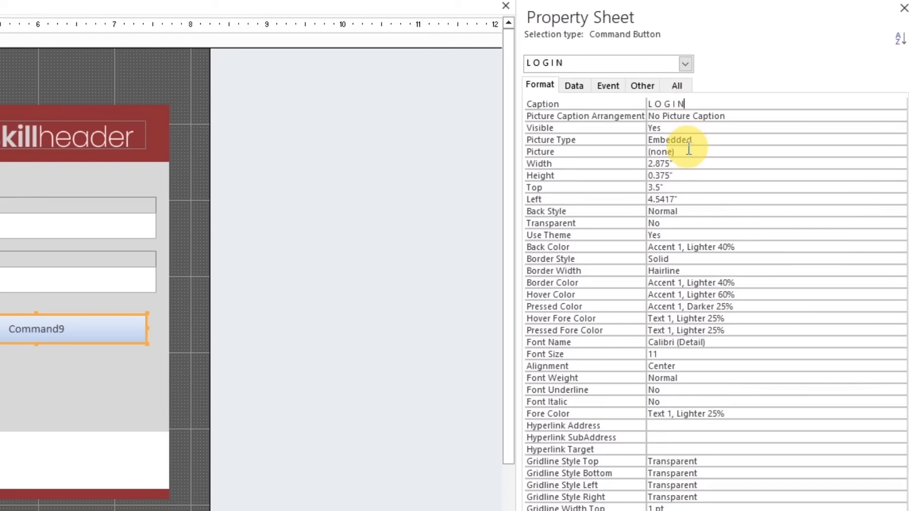
{"action": "key", "text": "Return"}
Rename the LOGIN button control to cmdLogin
{"action": "left_click", "coordinate": [643, 85]}
{"action": "left_click", "coordinate": [676, 101]}
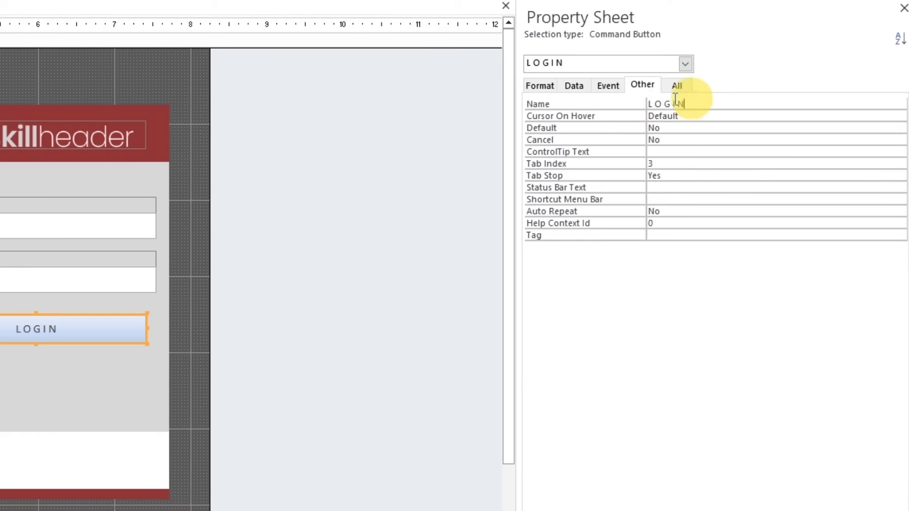
{"action": "left_click_drag", "start_coordinate": [675, 101], "coordinate": [605, 102]}
{"action": "type", "text": "cmdLogin"}
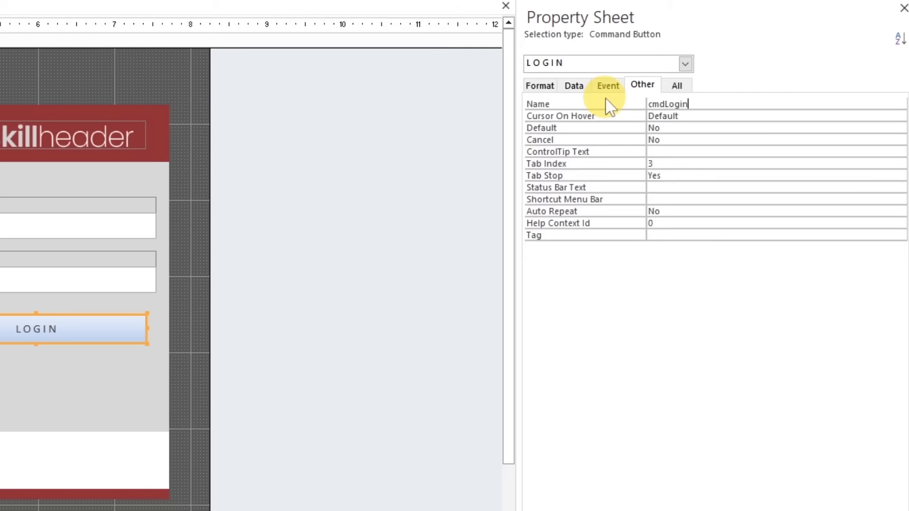
{"action": "key", "text": "Return"}
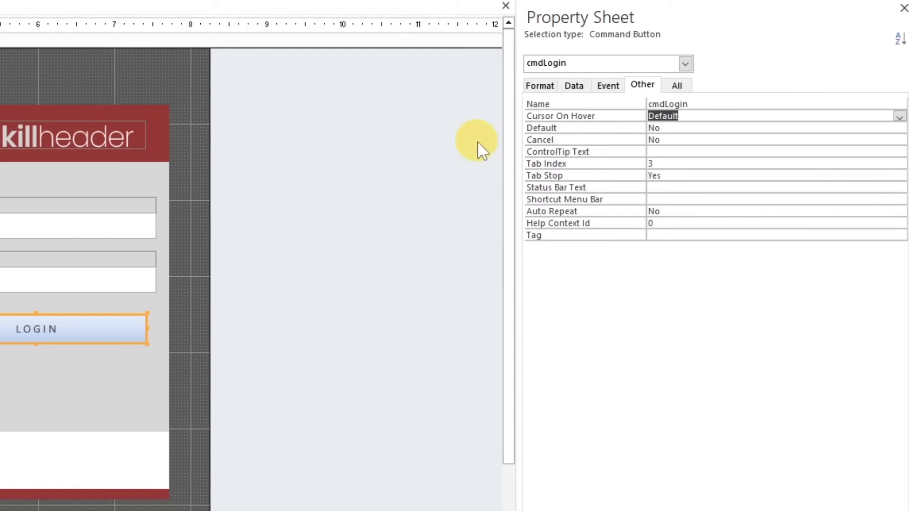
Name the Username text box txtUsername
{"action": "left_click", "coordinate": [116, 253]}
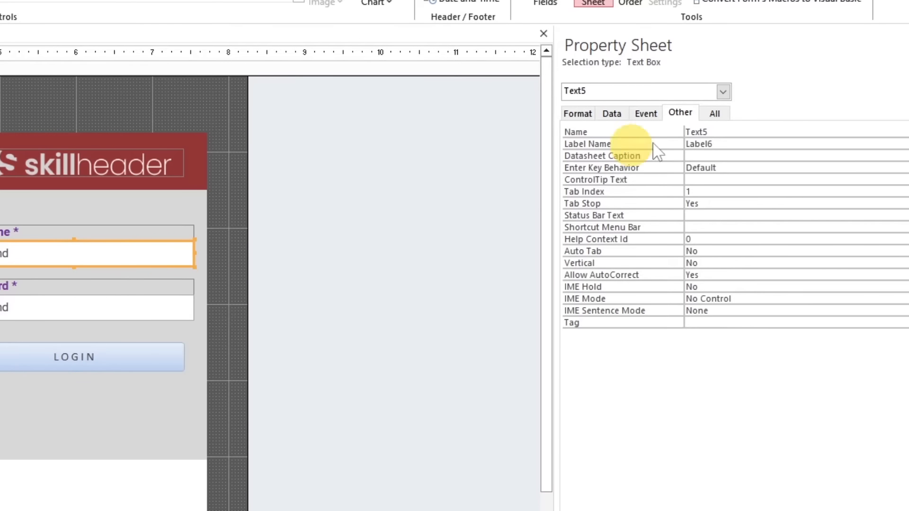
{"action": "left_click_drag", "start_coordinate": [728, 134], "coordinate": [646, 129]}
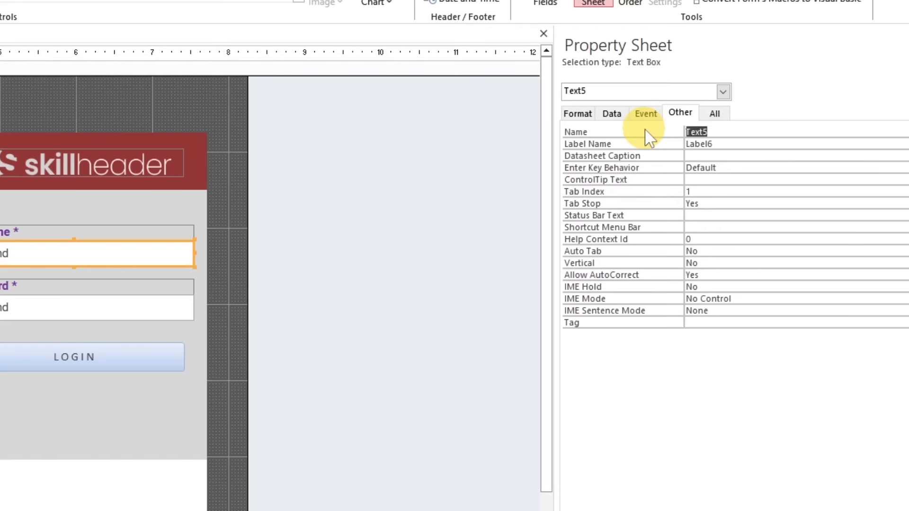
{"action": "type", "text": "txtUsername"}
{"action": "key", "text": "Return"}
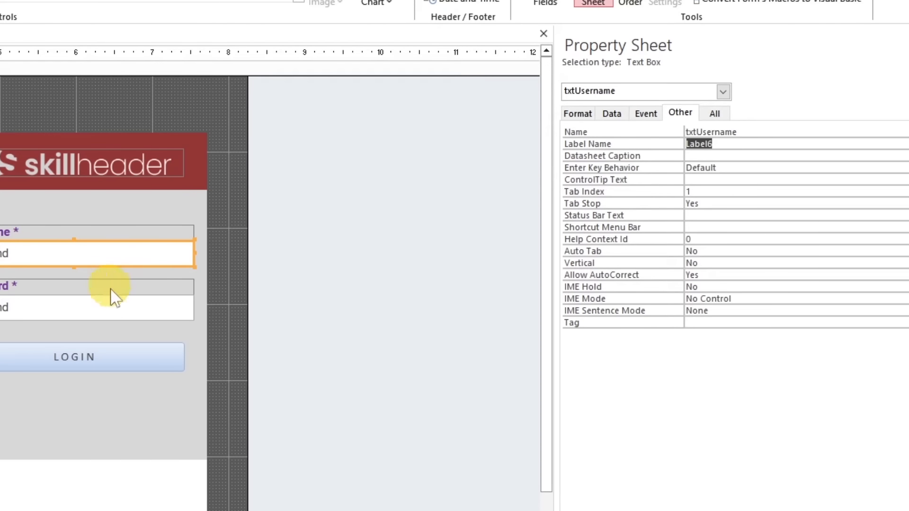
Name the Password text box txtPassword
{"action": "left_click", "coordinate": [111, 305]}
{"action": "double_click", "coordinate": [722, 131]}
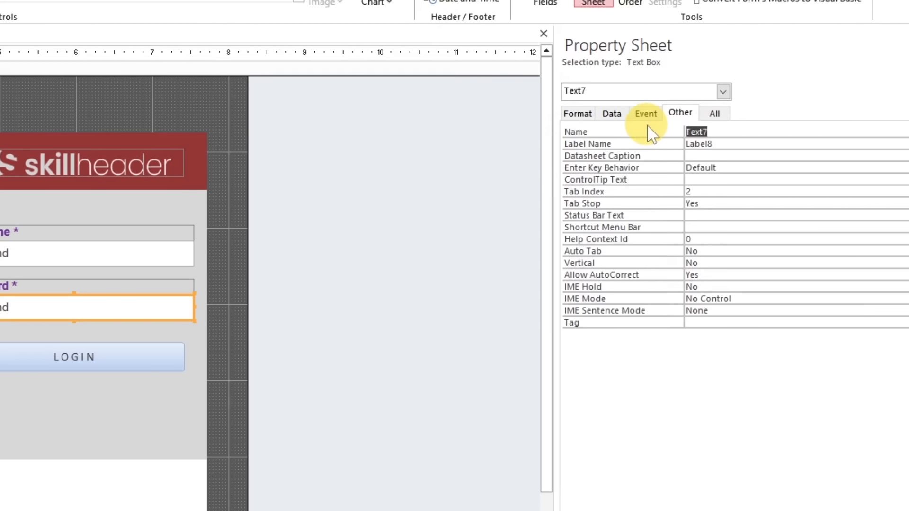
{"action": "type", "text": "txtPassword"}
{"action": "key", "text": "Return"}
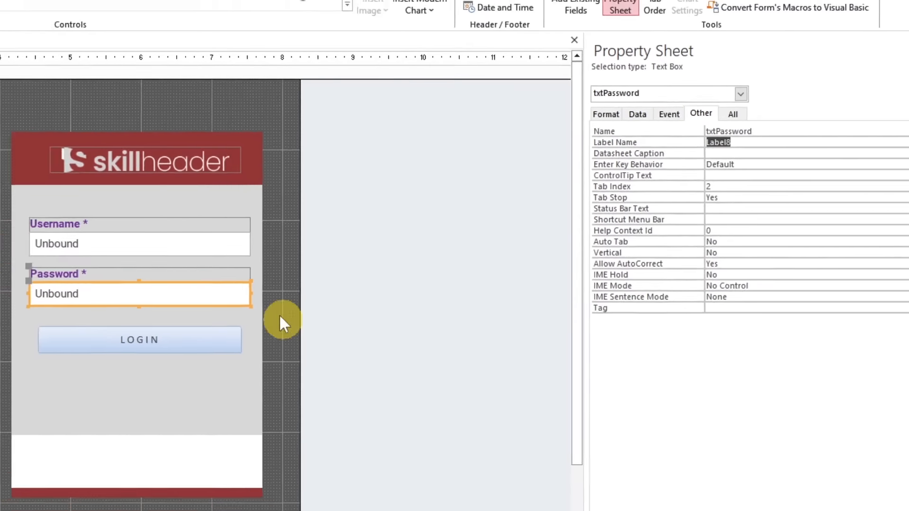
Give the LOGIN button a rounded rectangle shape with a dark red fill and outline matching the logo header
{"action": "left_click", "coordinate": [108, 353]}
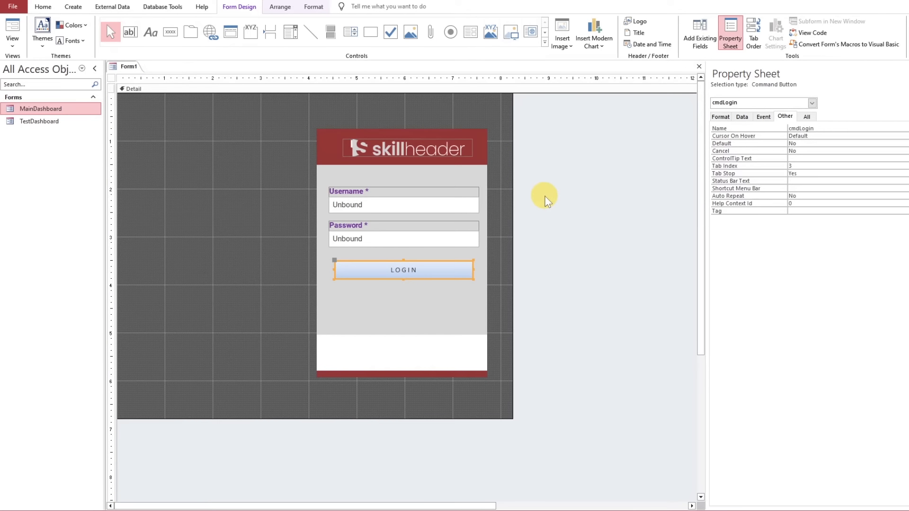
{"action": "left_click", "coordinate": [315, 8]}
{"action": "left_click", "coordinate": [382, 39]}
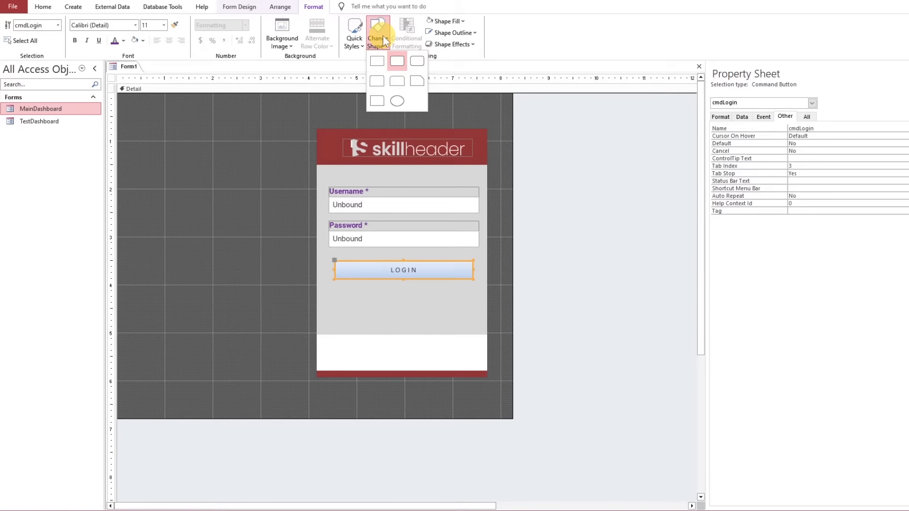
{"action": "left_click", "coordinate": [391, 61]}
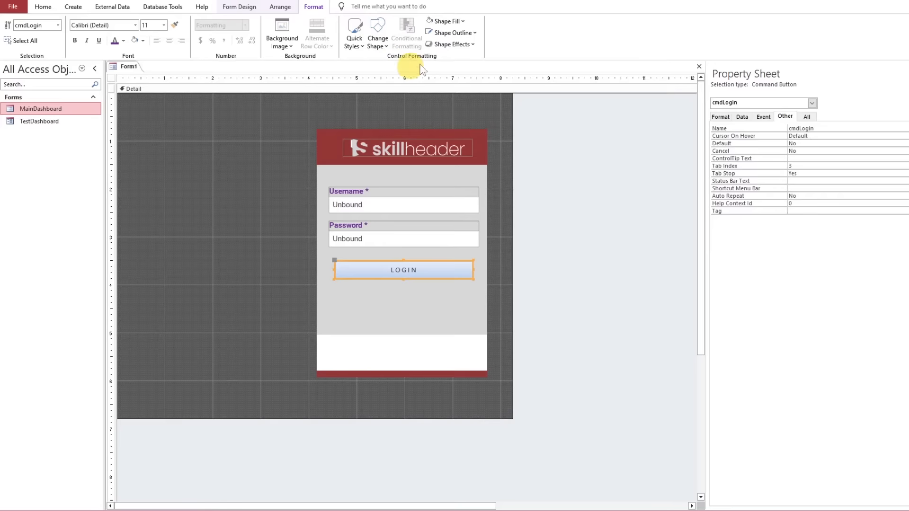
{"action": "left_click", "coordinate": [445, 19]}
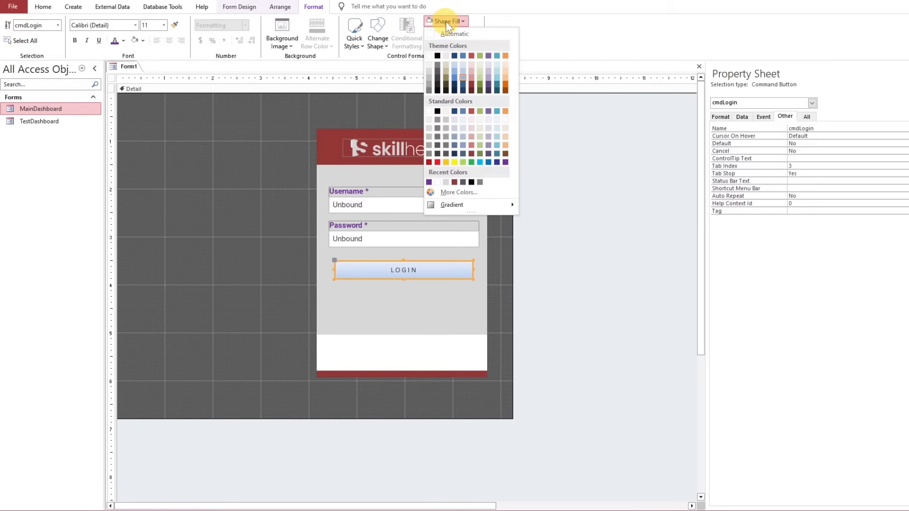
{"action": "left_click", "coordinate": [471, 84]}
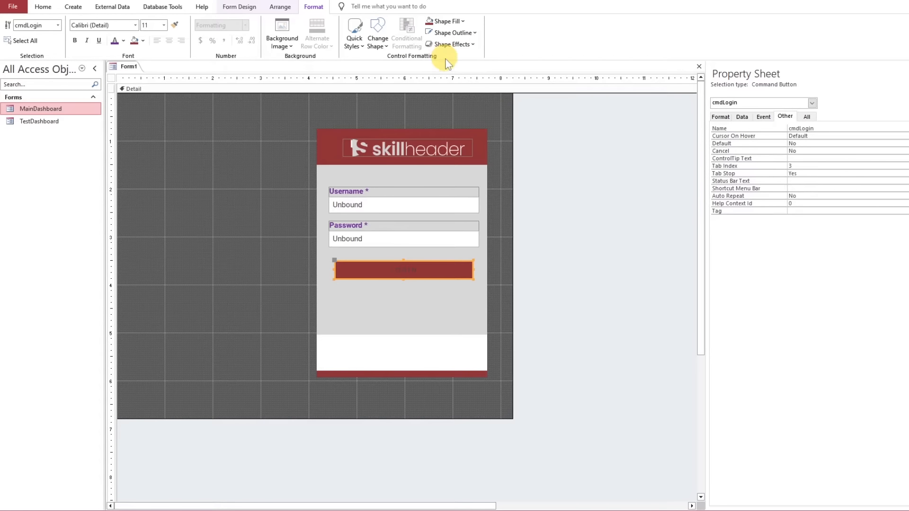
{"action": "left_click", "coordinate": [458, 33]}
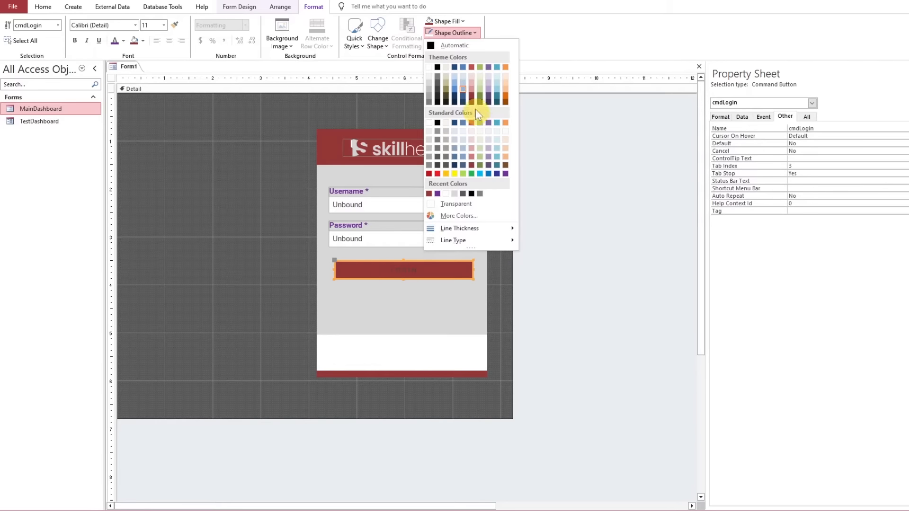
{"action": "left_click", "coordinate": [472, 96]}
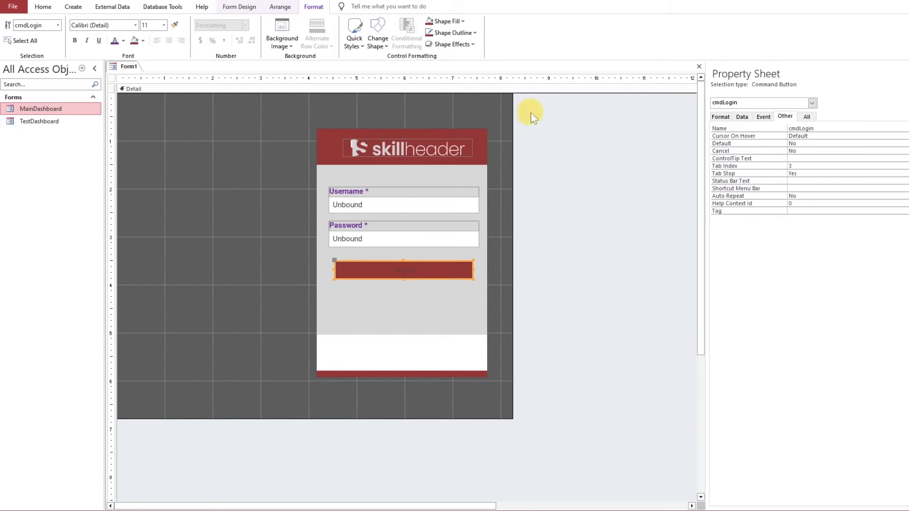
Make the LOGIN button's text white at font size 16 and increase the button's height slightly
{"action": "left_click", "coordinate": [123, 43]}
{"action": "left_click", "coordinate": [116, 75]}
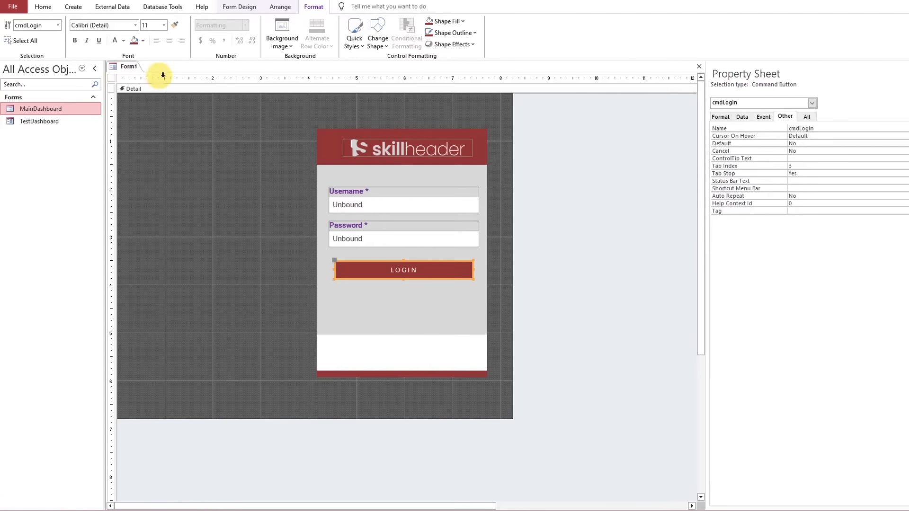
{"action": "left_click", "coordinate": [163, 28]}
{"action": "left_click", "coordinate": [158, 102]}
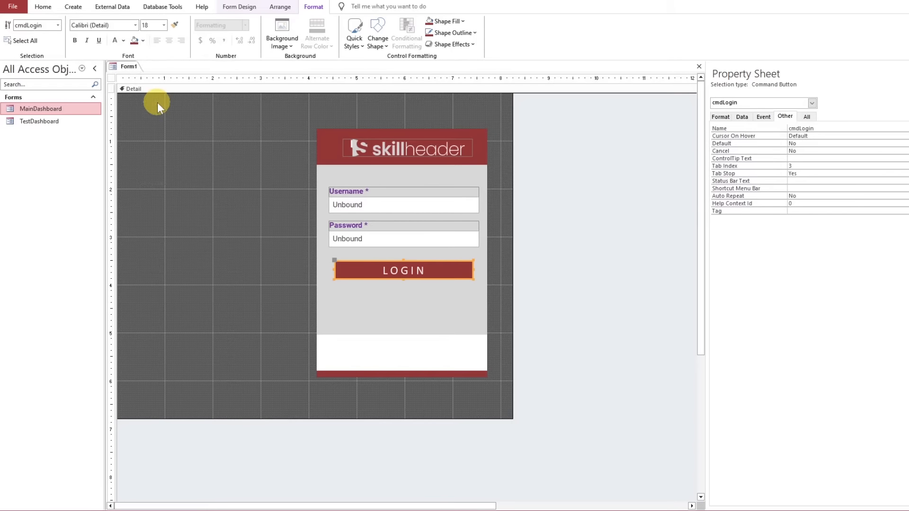
{"action": "left_click", "coordinate": [164, 26]}
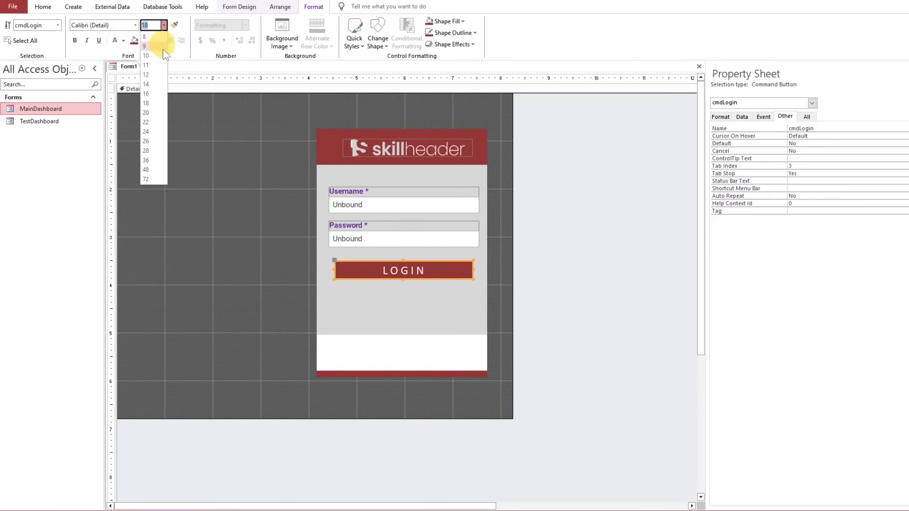
{"action": "left_click", "coordinate": [157, 92]}
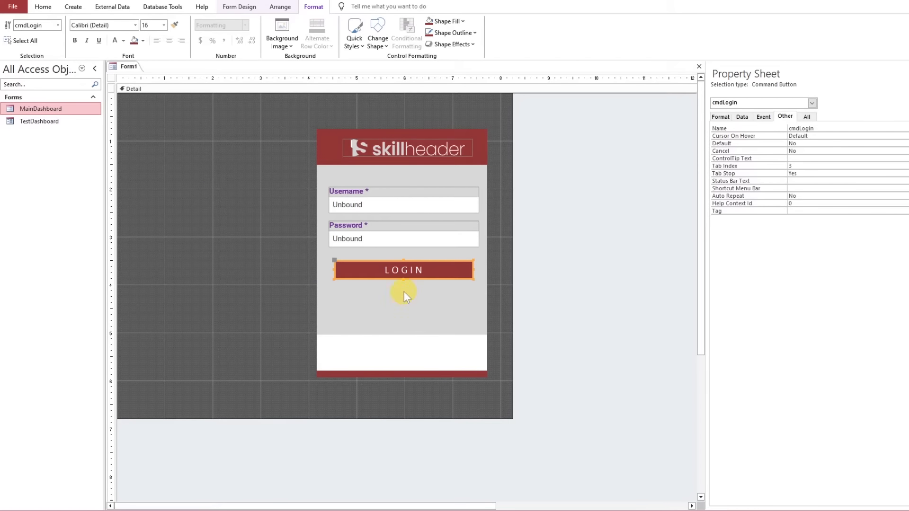
{"action": "left_click_drag", "start_coordinate": [404, 280], "coordinate": [403, 280]}
{"action": "left_click", "coordinate": [299, 294]}
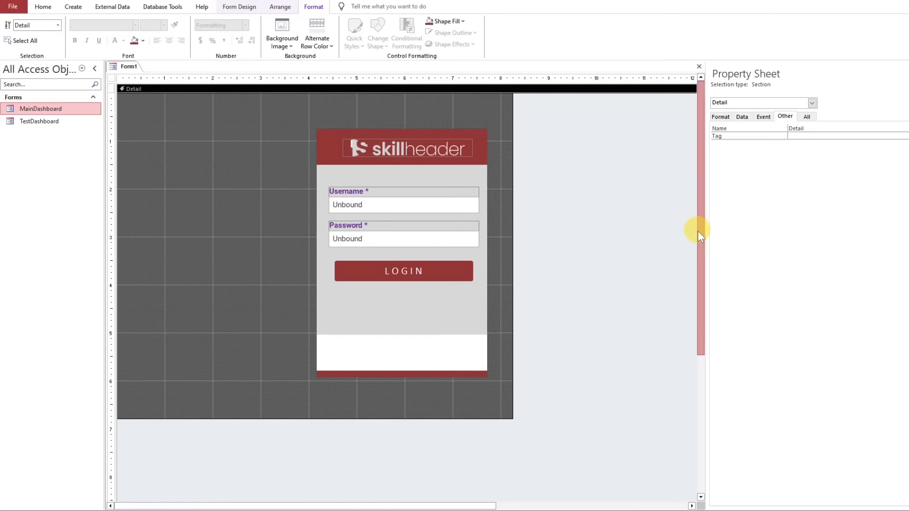
Place a second command button, 1" wide and 0.25" high, below the LOGIN button near the panel's left edge
{"action": "left_click_drag", "start_coordinate": [698, 231], "coordinate": [692, 285]}
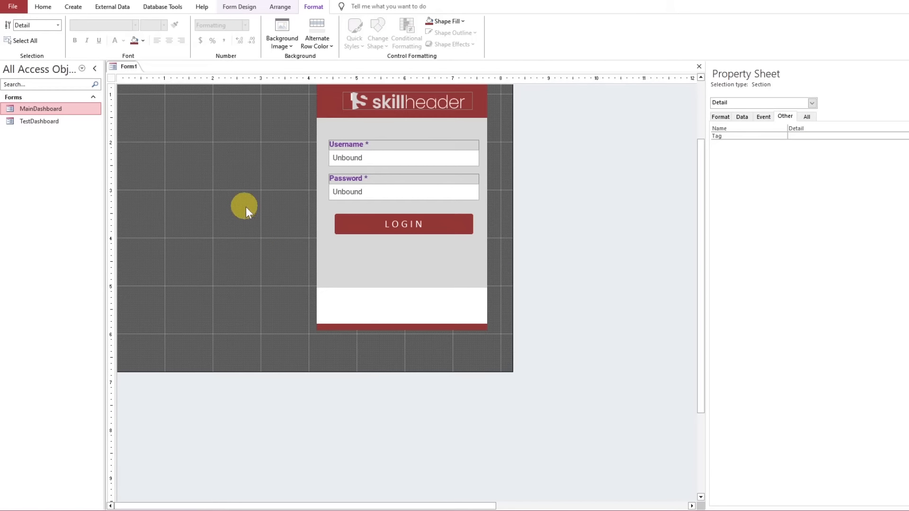
{"action": "left_click", "coordinate": [239, 7]}
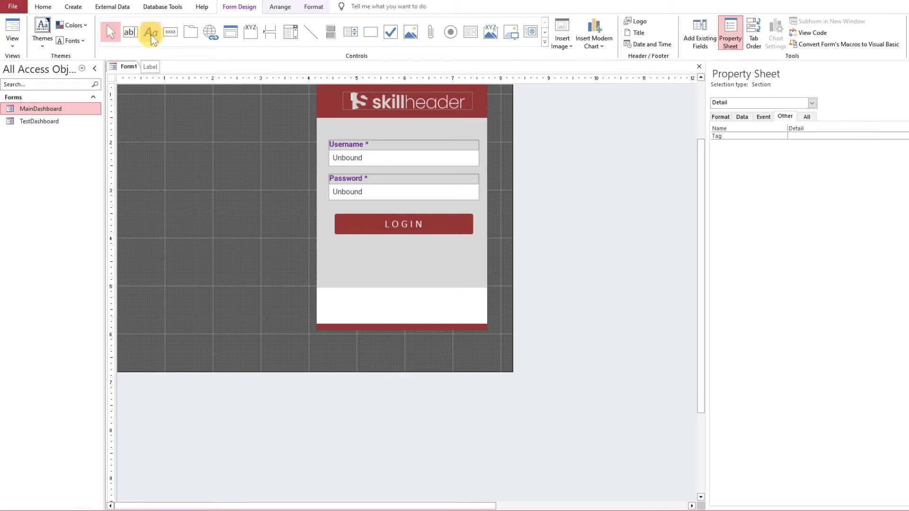
{"action": "left_click", "coordinate": [171, 32]}
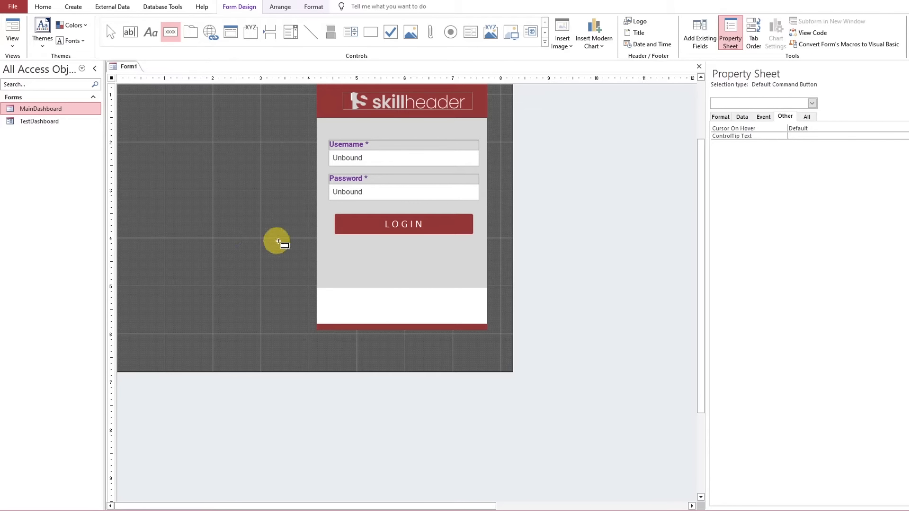
{"action": "left_click", "coordinate": [330, 245]}
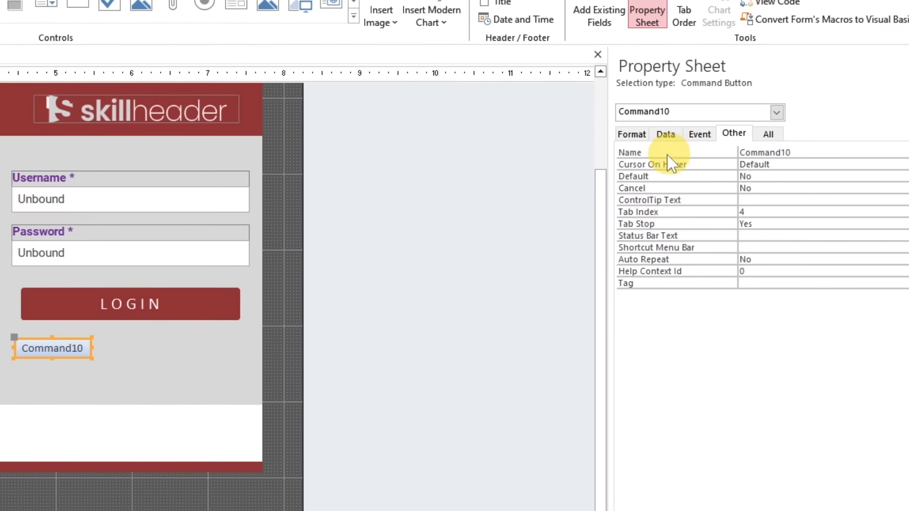
Set the second button's caption to "Don't have an account?"
{"action": "left_click", "coordinate": [721, 117]}
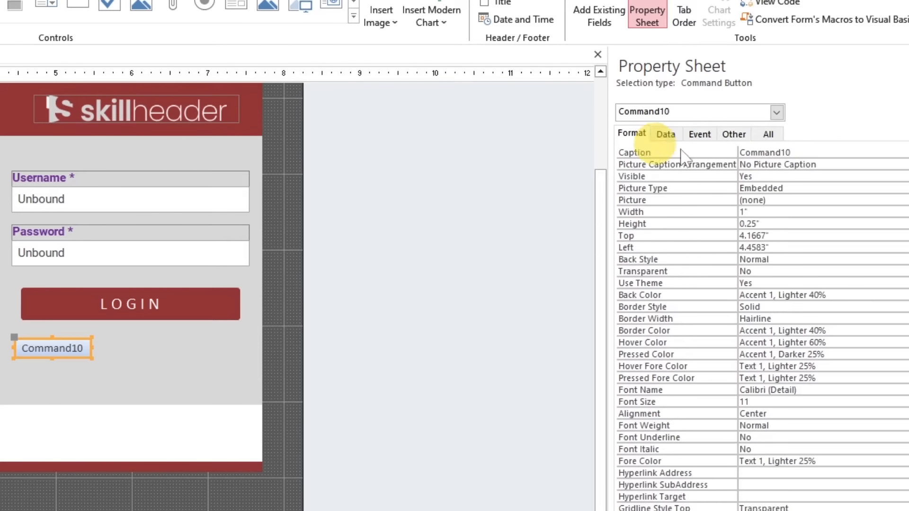
{"action": "double_click", "coordinate": [798, 152]}
{"action": "key", "text": "BackSpace"}
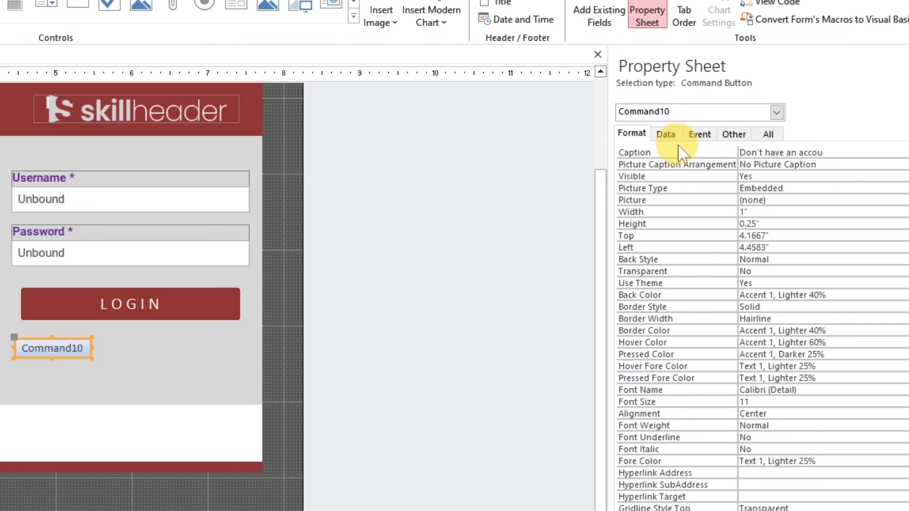
{"action": "type", "text": "Don't have an account?"}
{"action": "key", "text": "Return"}
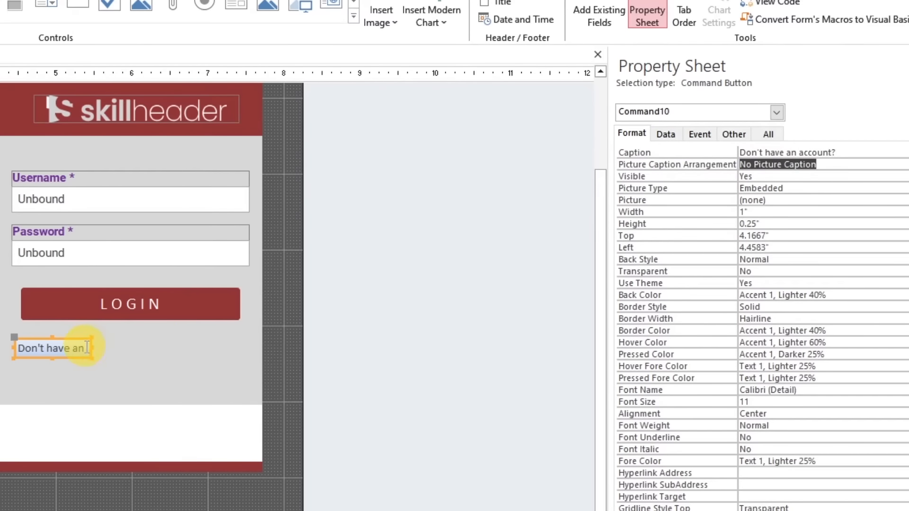
Widen the "Don't have an account?" button to about 2.5" and move it directly beneath the LOGIN button
{"action": "left_click_drag", "start_coordinate": [89, 347], "coordinate": [206, 349]}
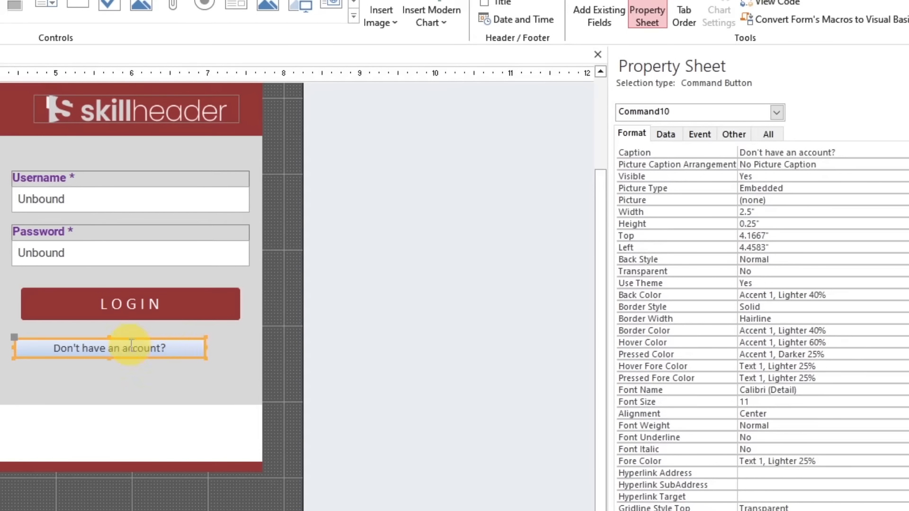
{"action": "left_click_drag", "start_coordinate": [131, 340], "coordinate": [148, 324]}
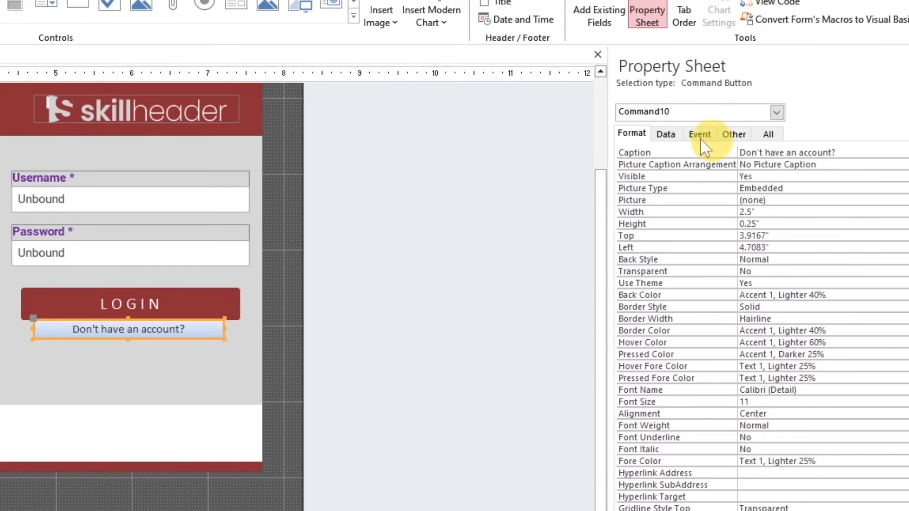
Set the back style of the "Don't have an account?" button to Transparent
{"action": "left_click", "coordinate": [768, 260]}
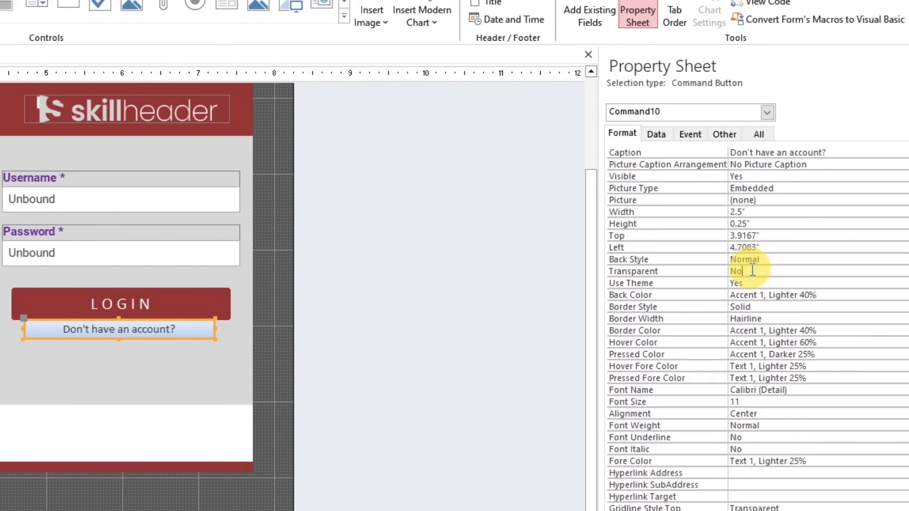
{"action": "left_click", "coordinate": [894, 260]}
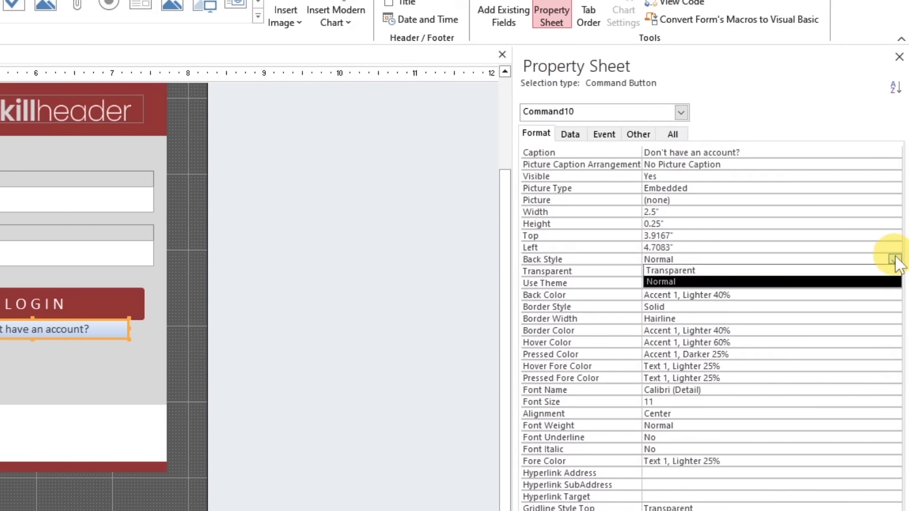
{"action": "left_click", "coordinate": [855, 270]}
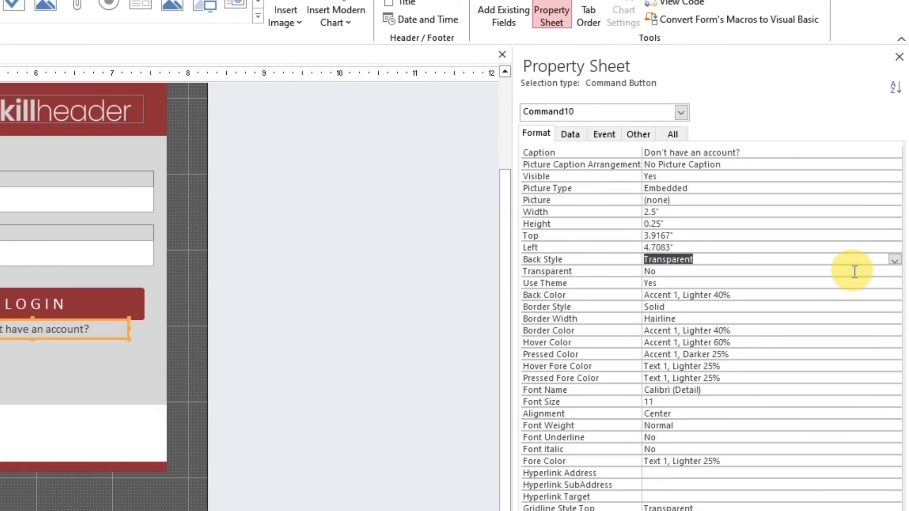
{"action": "left_click", "coordinate": [655, 283]}
{"action": "left_click", "coordinate": [894, 284]}
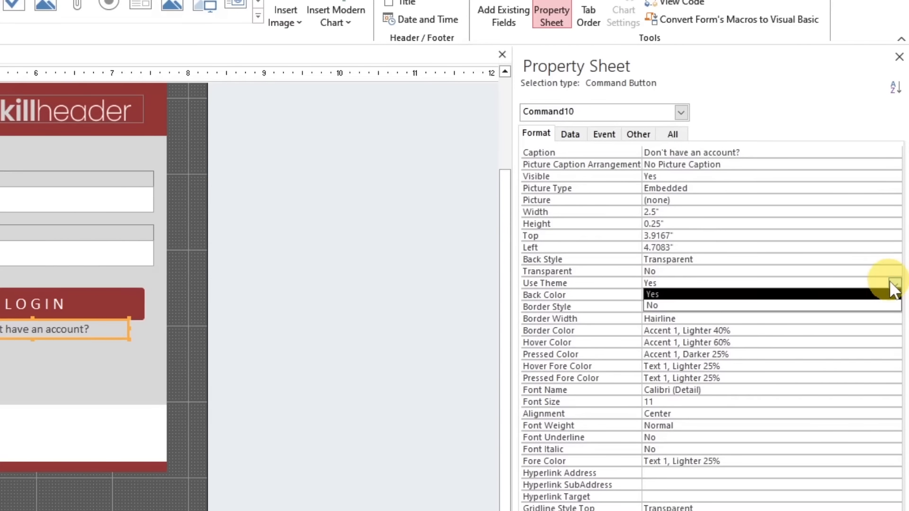
{"action": "left_click", "coordinate": [839, 306]}
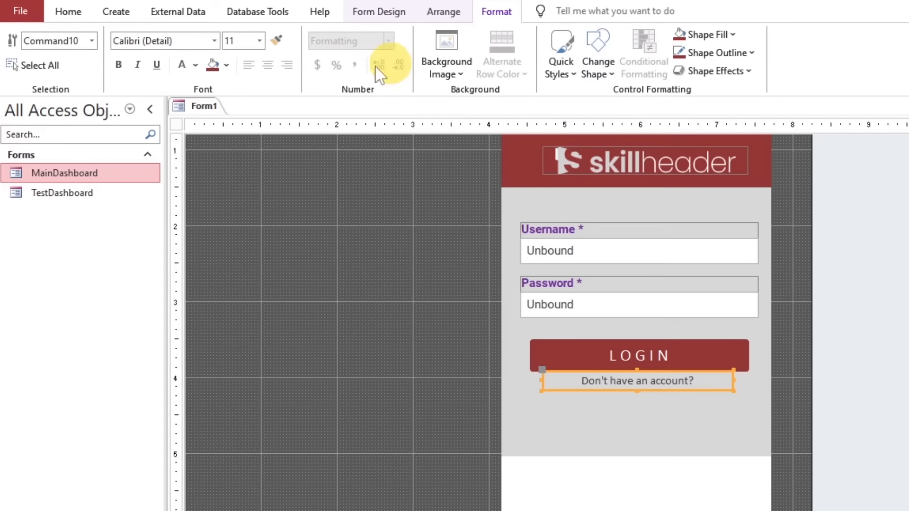
Color the "Don't have an account?" button's text purple and make its outline transparent
{"action": "left_click", "coordinate": [227, 65]}
{"action": "left_click", "coordinate": [195, 65]}
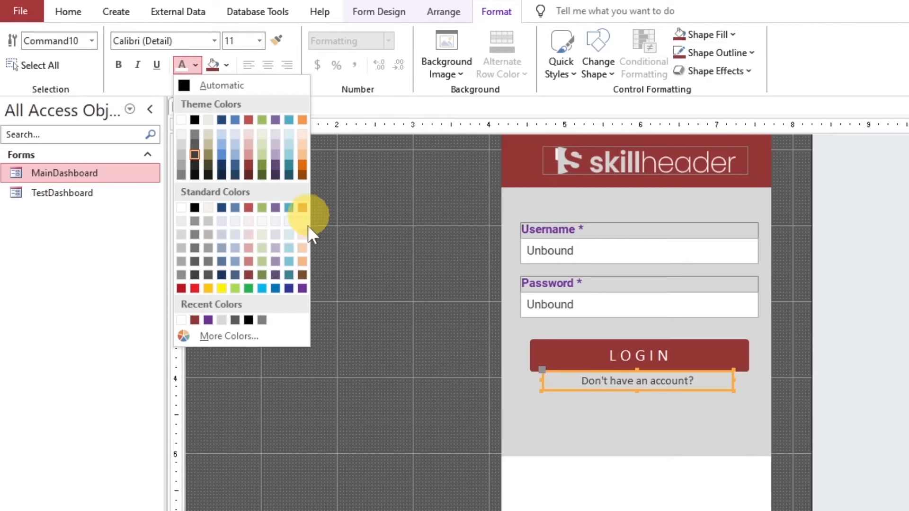
{"action": "left_click", "coordinate": [302, 287]}
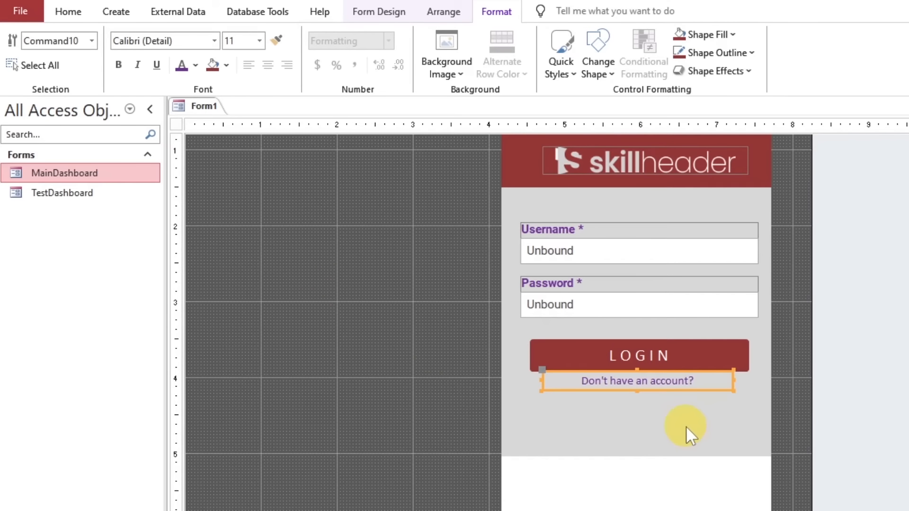
{"action": "left_click", "coordinate": [412, 390]}
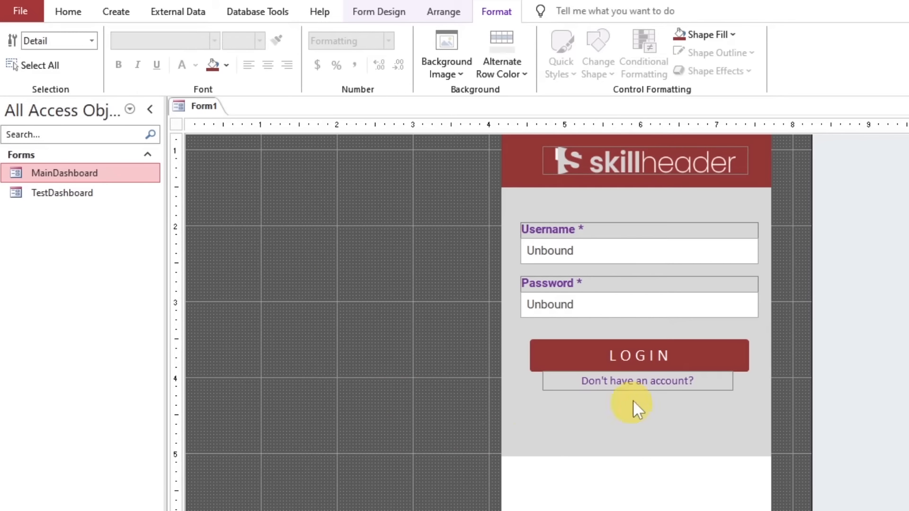
{"action": "left_click", "coordinate": [632, 381]}
{"action": "left_click", "coordinate": [717, 52]}
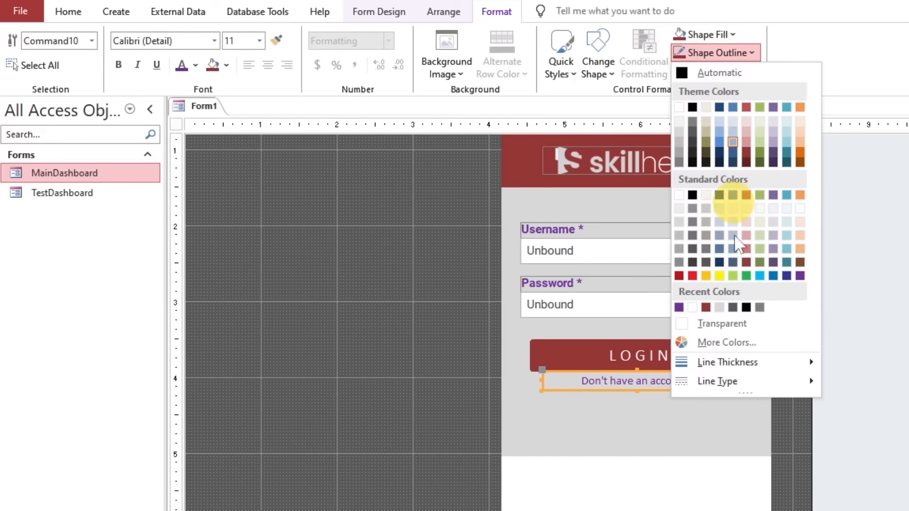
{"action": "left_click", "coordinate": [722, 327]}
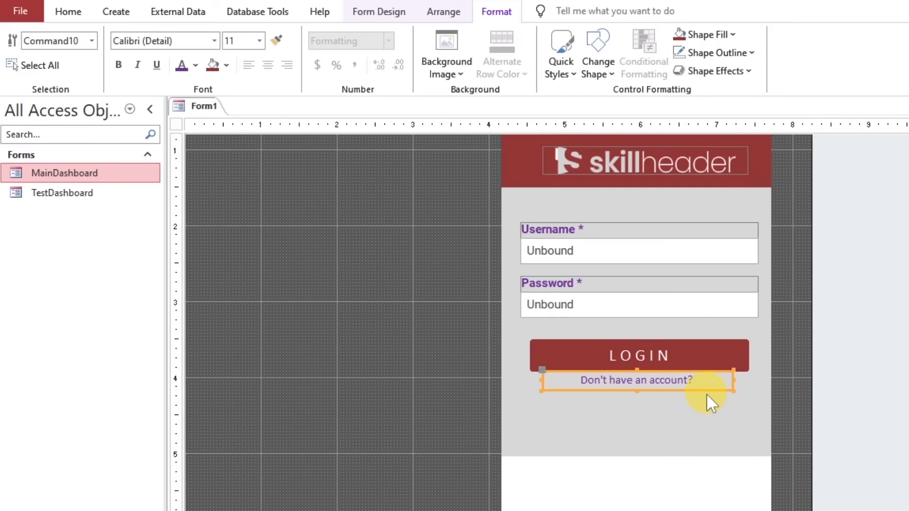
Duplicate the "Don't have an account?" button, narrow the copy to about 1.75", and place it near the left edge of the white footer area
{"action": "key", "text": "ctrl+c"}
{"action": "key", "text": "ctrl+v"}
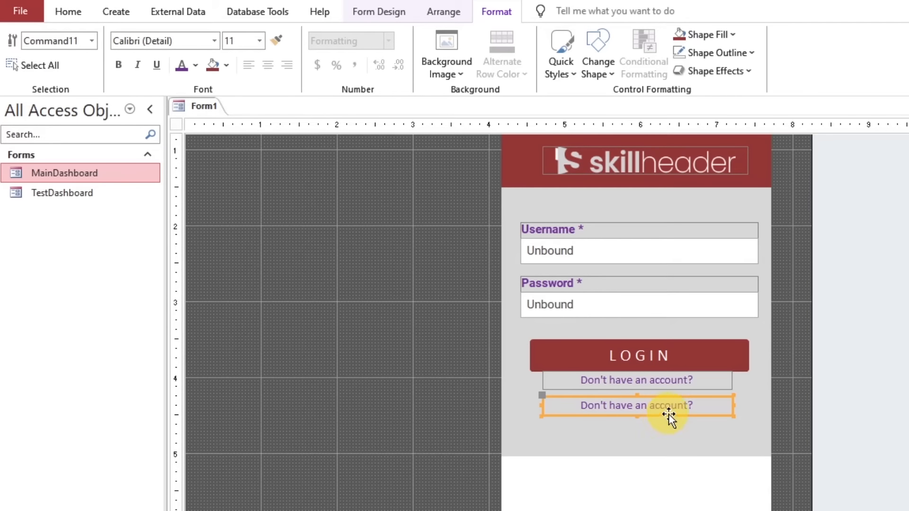
{"action": "left_click_drag", "start_coordinate": [669, 414], "coordinate": [634, 487]}
{"action": "left_click_drag", "start_coordinate": [700, 476], "coordinate": [500, 470]}
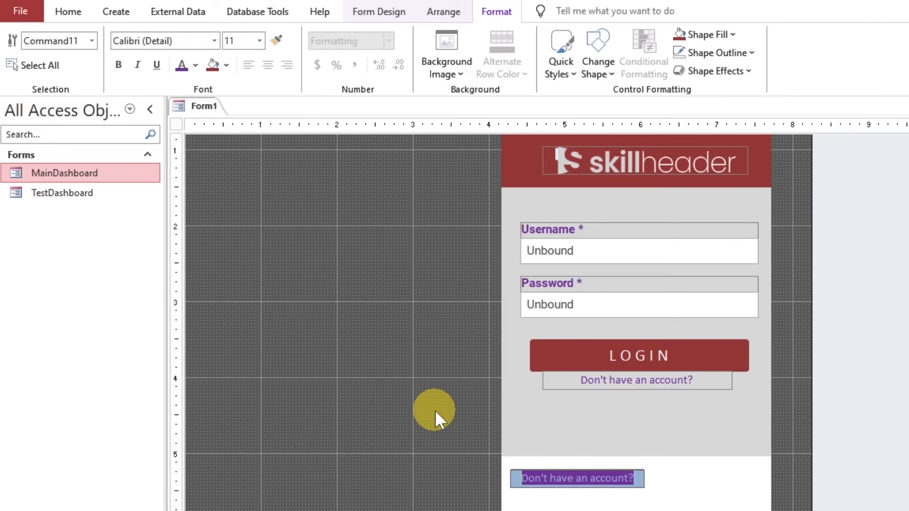
Change the copied button's caption to "Change Password"
{"action": "type", "text": "F"}
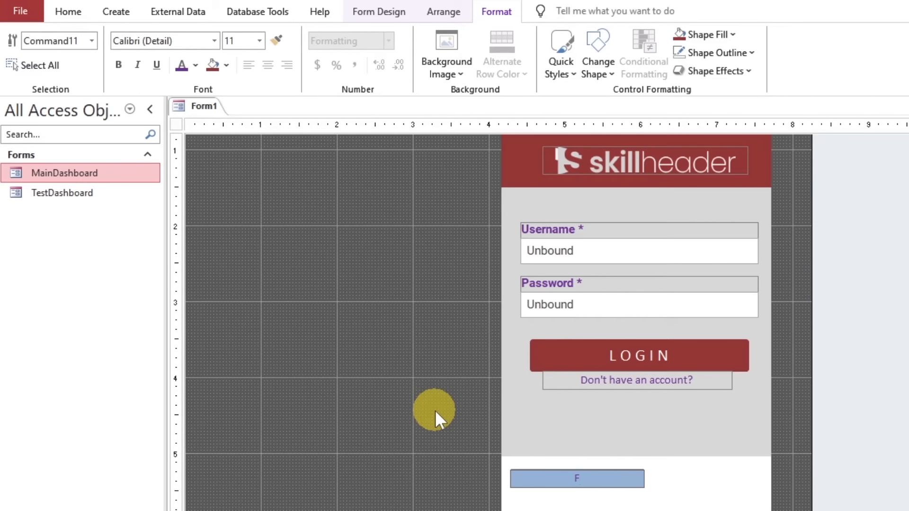
{"action": "type", "text": "hange Password"}
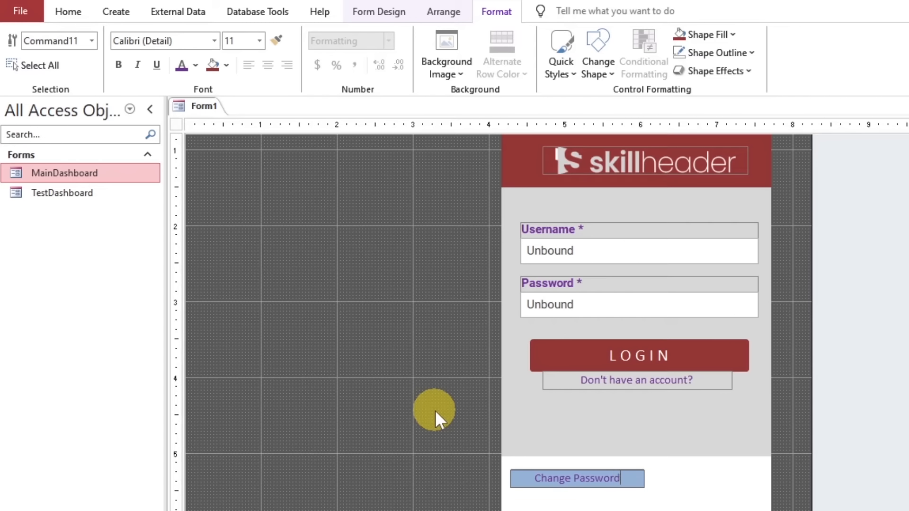
{"action": "key", "text": "Return"}
Apply the Roboto font to the LOGIN, "Don't have an account?" and "Change Password" buttons together
{"action": "left_click", "coordinate": [647, 379]}
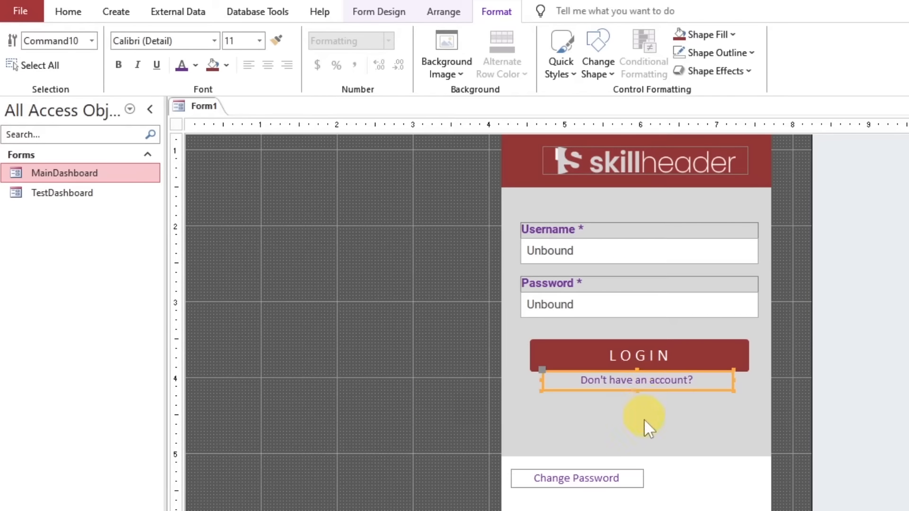
{"action": "left_click", "coordinate": [646, 356], "text": "shift"}
{"action": "left_click", "coordinate": [605, 481], "text": "shift"}
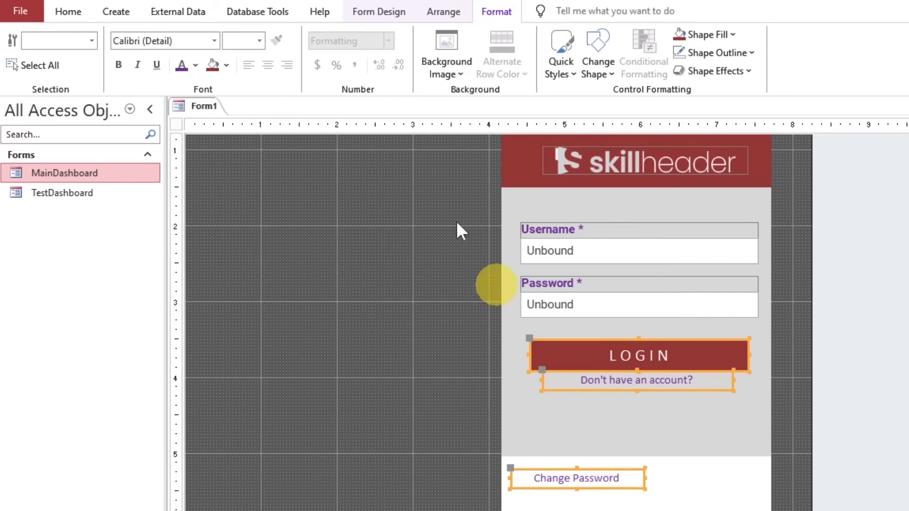
{"action": "left_click", "coordinate": [179, 39]}
{"action": "type", "text": "Roboto"}
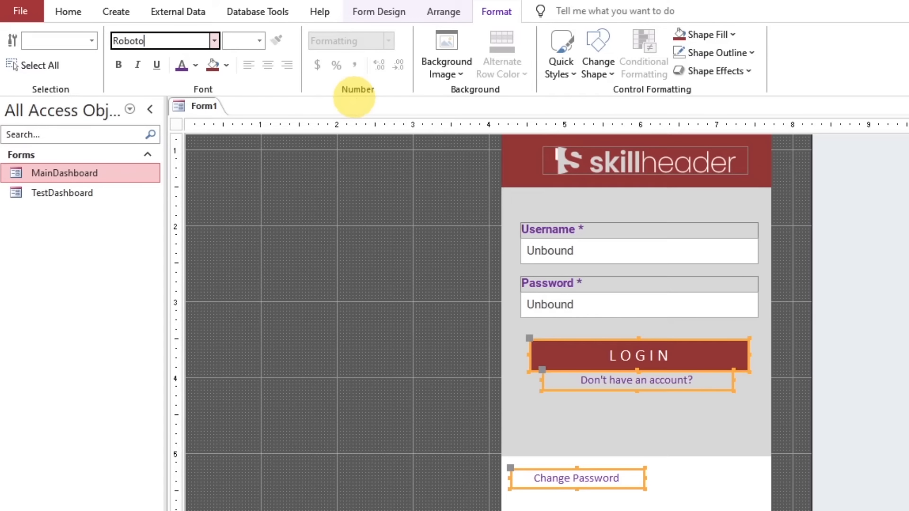
{"action": "key", "text": "Return"}
{"action": "left_click", "coordinate": [450, 379]}
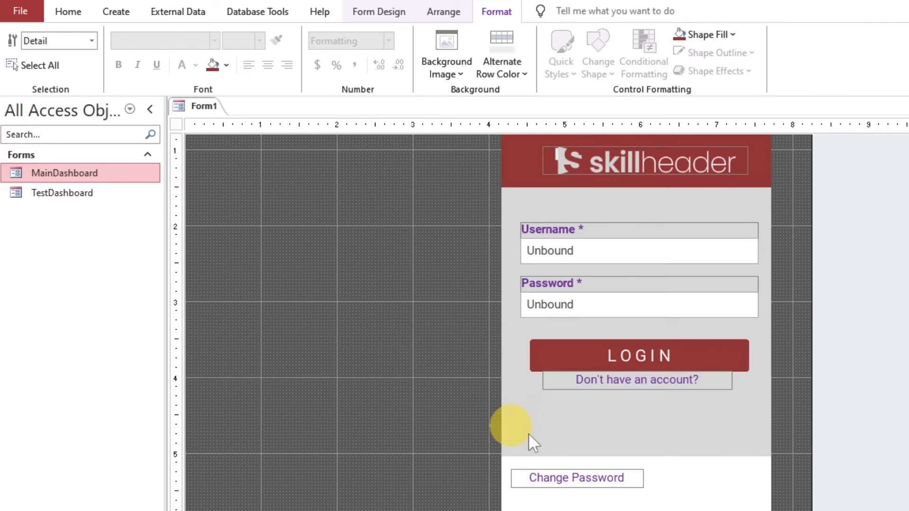
Make the "Change Password" button's text bold and set its alignment to Left
{"action": "left_click", "coordinate": [574, 478]}
{"action": "left_click", "coordinate": [118, 65]}
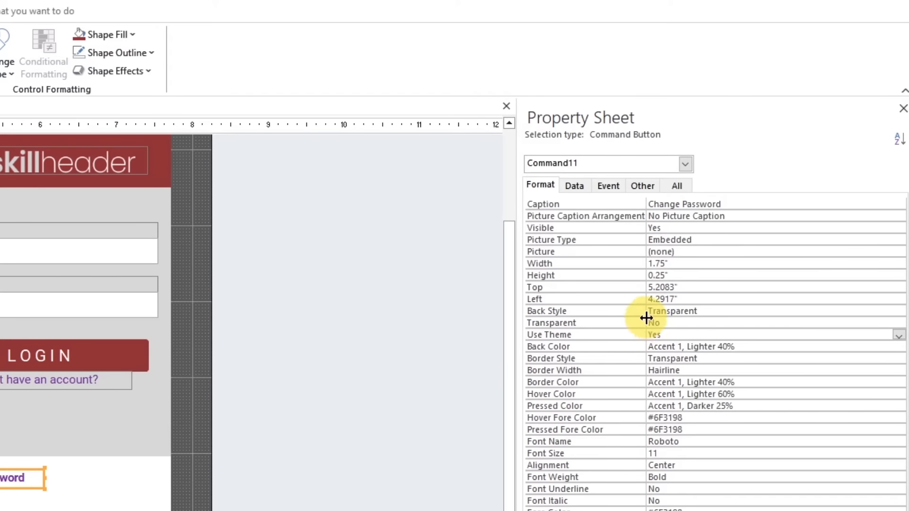
{"action": "left_click", "coordinate": [666, 441]}
{"action": "left_click", "coordinate": [675, 465]}
{"action": "left_click", "coordinate": [898, 466]}
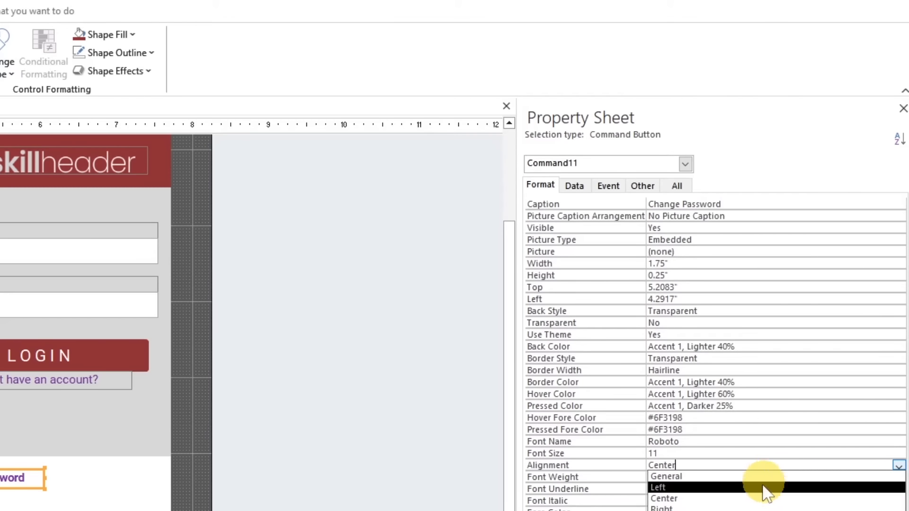
{"action": "left_click", "coordinate": [760, 489]}
{"action": "left_click", "coordinate": [209, 491]}
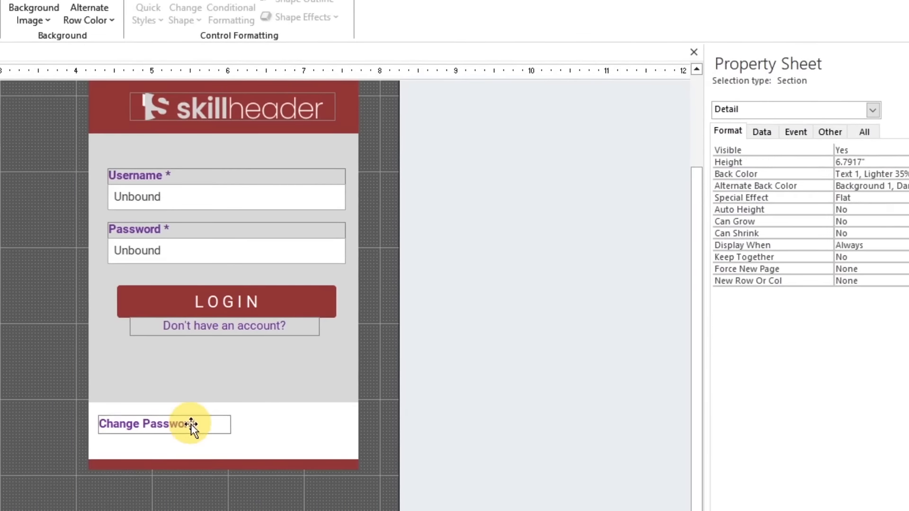
Duplicate the "Change Password" button and set the copy's text alignment to Right
{"action": "left_click", "coordinate": [4, 478]}
{"action": "key", "text": "ctrl+c"}
{"action": "key", "text": "ctrl+v"}
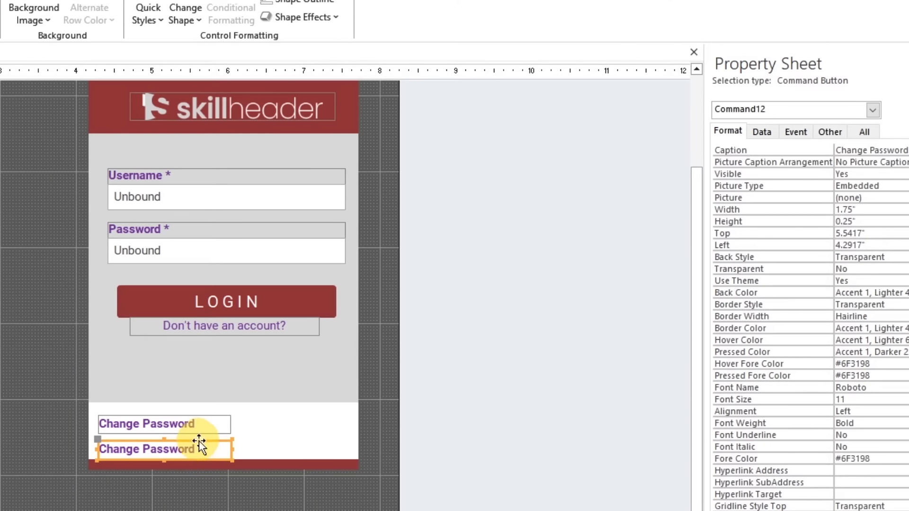
{"action": "left_click", "coordinate": [841, 411]}
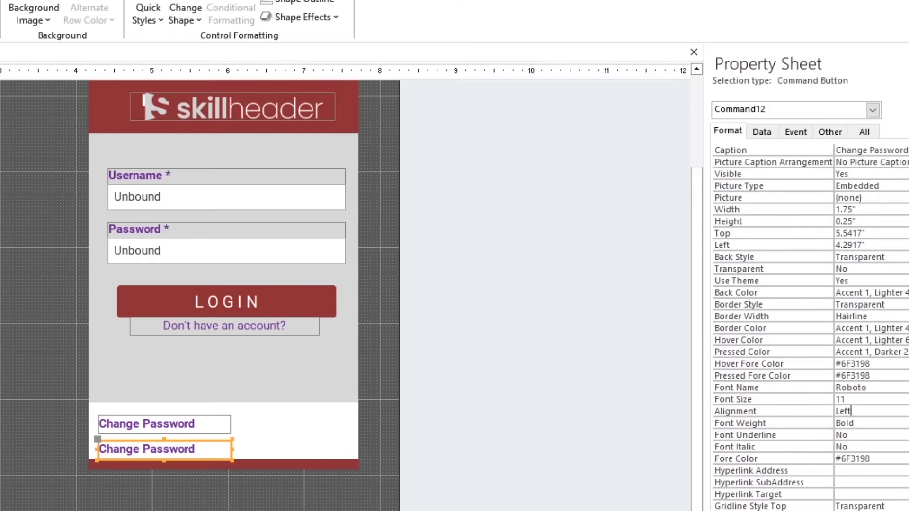
{"action": "left_click", "coordinate": [907, 411]}
{"action": "left_click", "coordinate": [905, 455]}
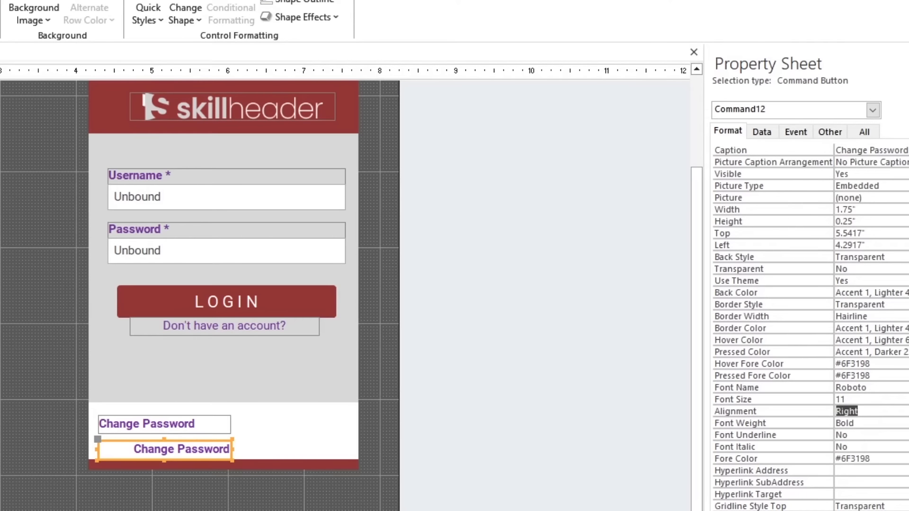
Place the right-aligned copy directly right of the "Change Password" button at the same height and narrow both to about 1.67"
{"action": "left_click_drag", "start_coordinate": [162, 458], "coordinate": [225, 424]}
{"action": "left_click", "coordinate": [220, 426]}
{"action": "left_click", "coordinate": [230, 425]}
{"action": "left_click", "coordinate": [386, 443]}
{"action": "left_click", "coordinate": [258, 425]}
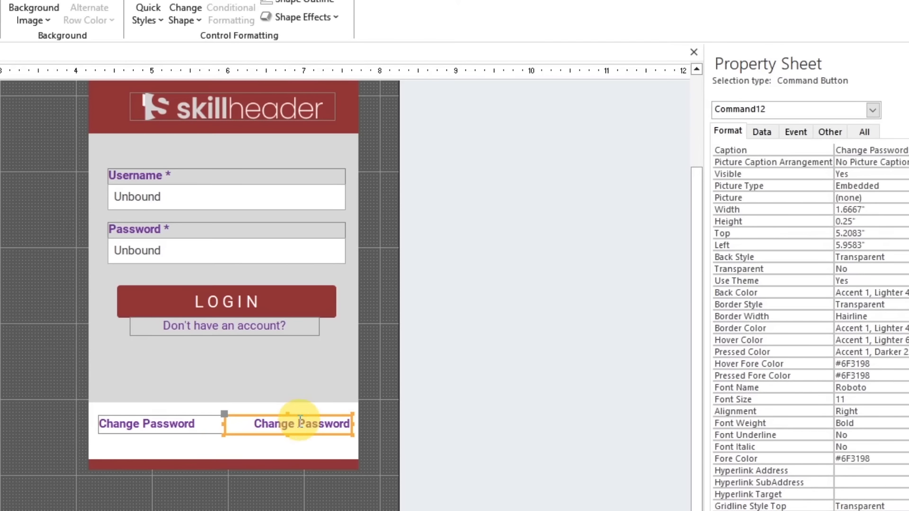
Change the right-aligned copy's caption to "Forgot Password?"
{"action": "left_click", "coordinate": [337, 423]}
{"action": "type", "text": "F"}
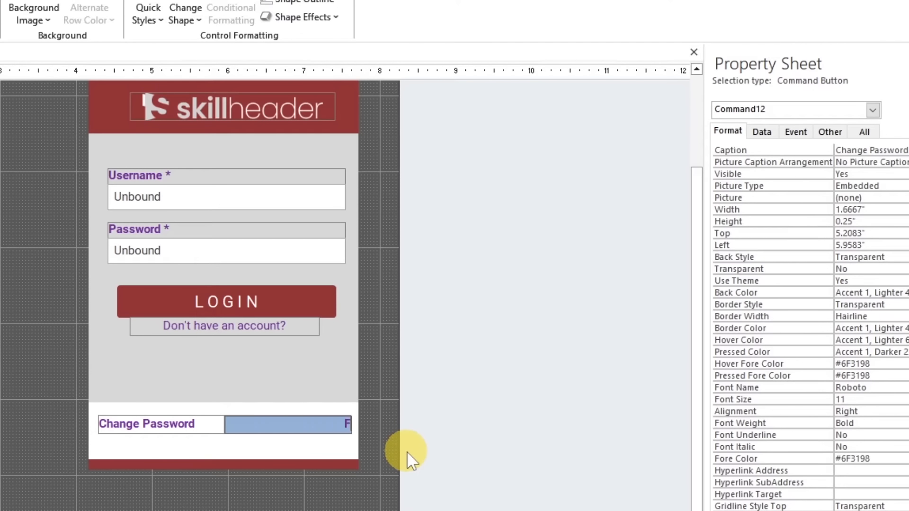
{"action": "type", "text": "orgot Password?"}
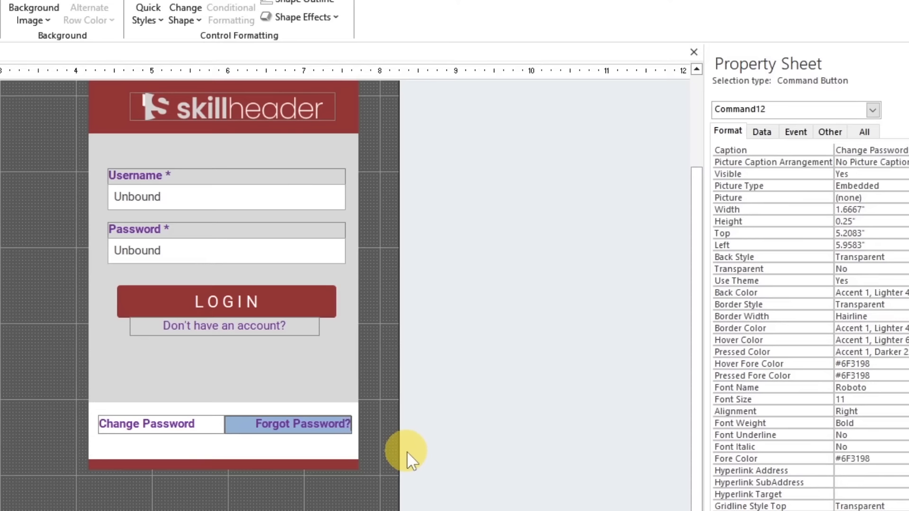
{"action": "key", "text": "Return"}
{"action": "left_click", "coordinate": [408, 451]}
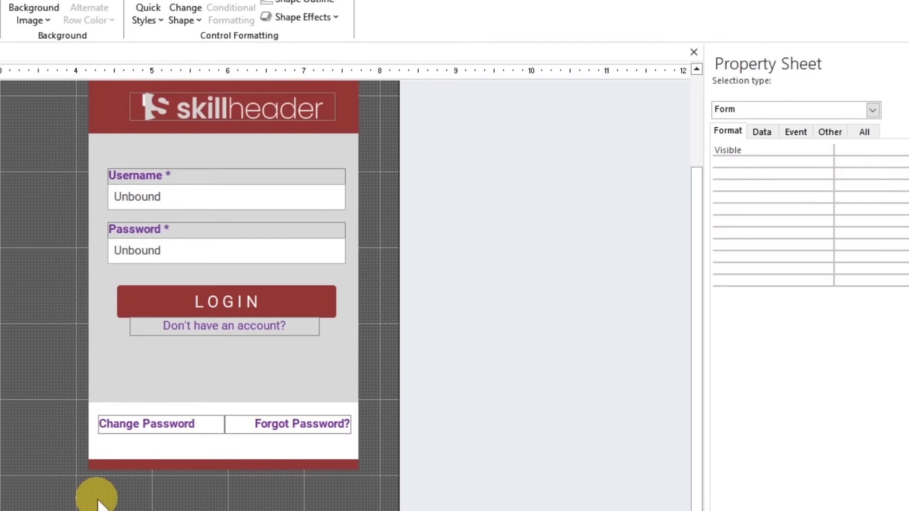
{"action": "left_click", "coordinate": [102, 492]}
{"action": "left_click", "coordinate": [204, 424]}
{"action": "left_click", "coordinate": [269, 422]}
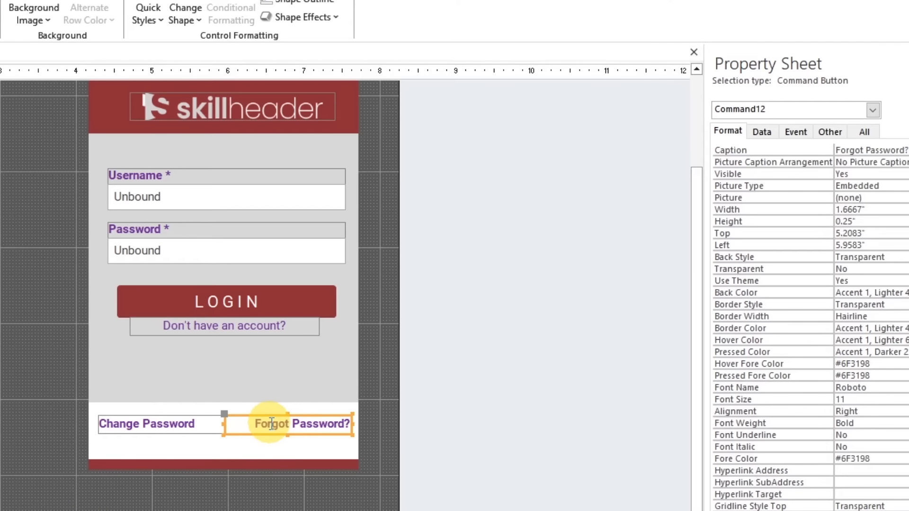
{"action": "left_click", "coordinate": [194, 423], "text": "shift"}
{"action": "left_click", "coordinate": [240, 496]}
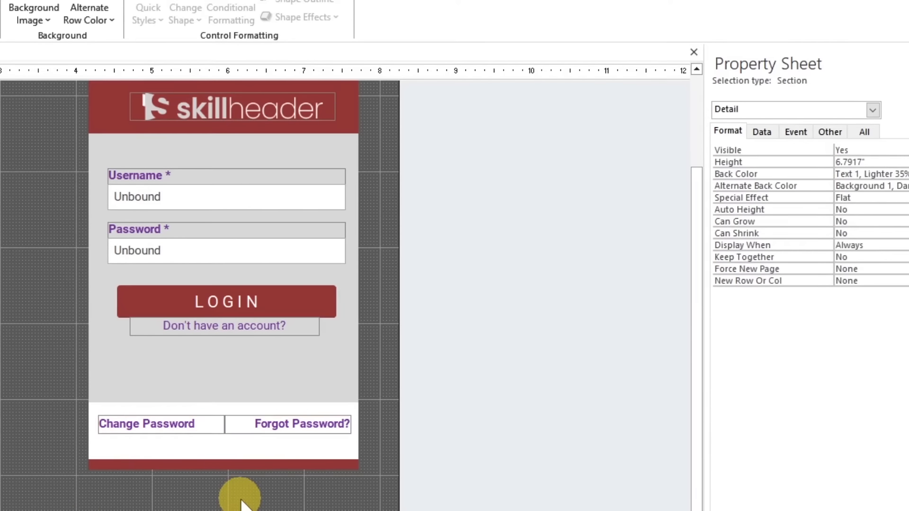
Save the form as LoginForm and display it in Form View
{"action": "key", "text": "ctrl+s"}
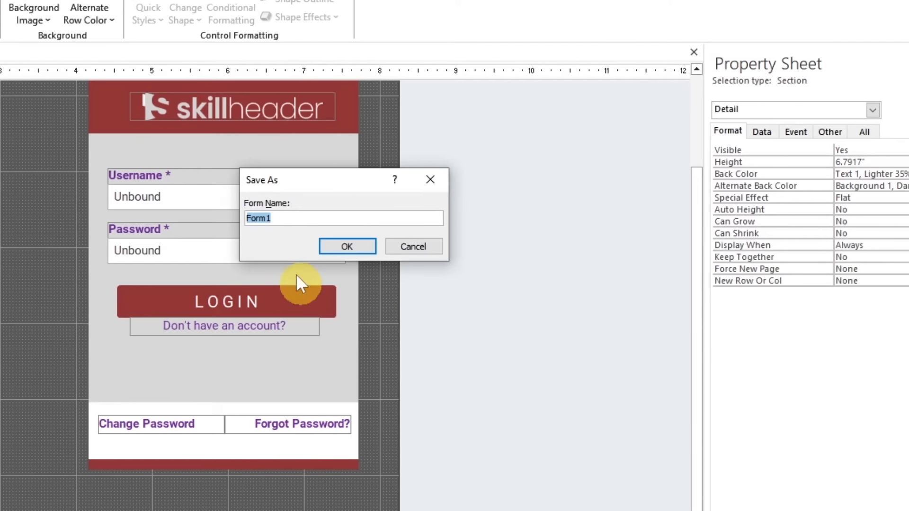
{"action": "left_click", "coordinate": [313, 218]}
{"action": "double_click", "coordinate": [312, 218]}
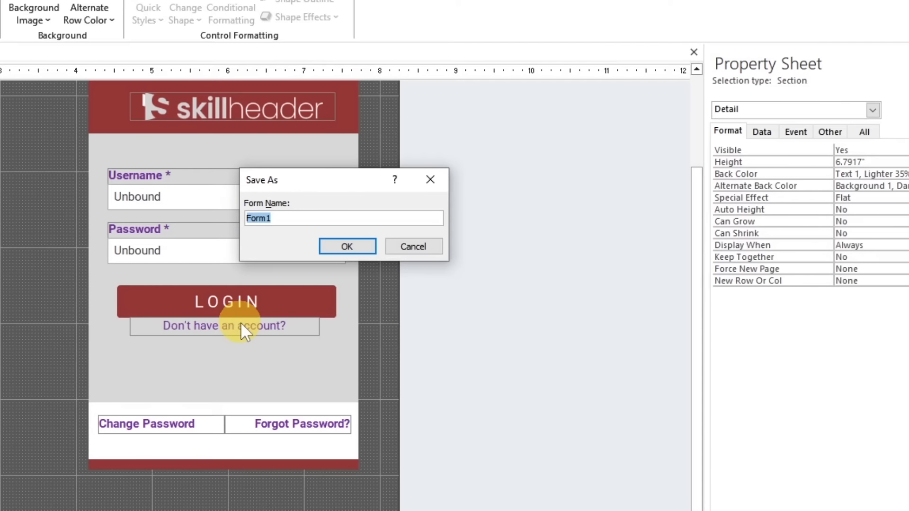
{"action": "type", "text": "LoginForm"}
{"action": "key", "text": "Return"}
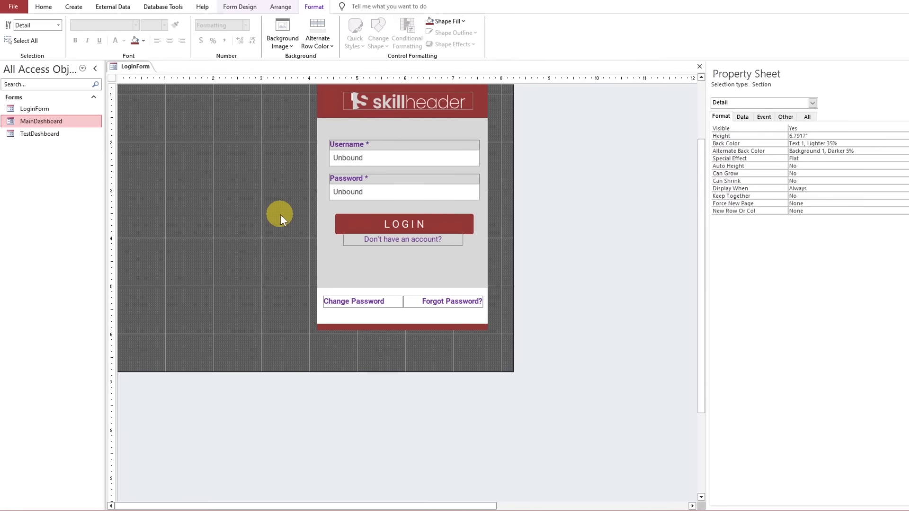
{"action": "left_click", "coordinate": [44, 7]}
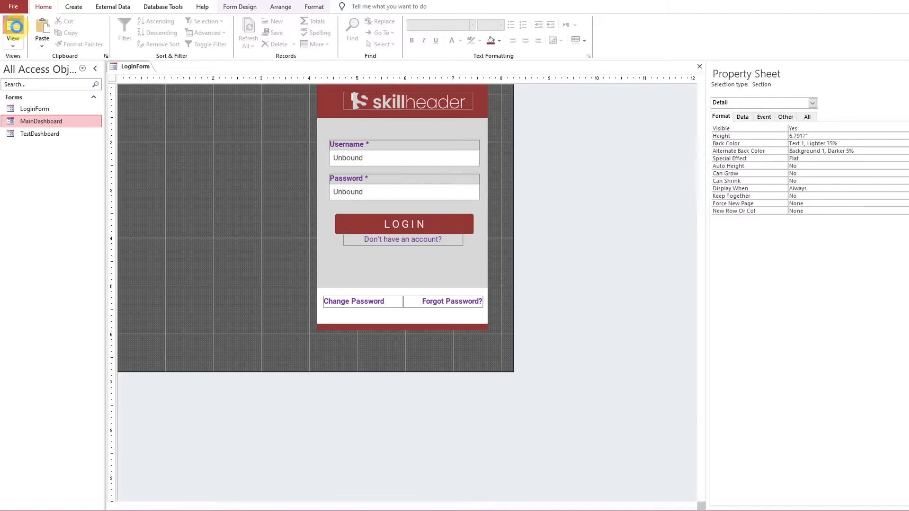
{"action": "left_click", "coordinate": [13, 28]}
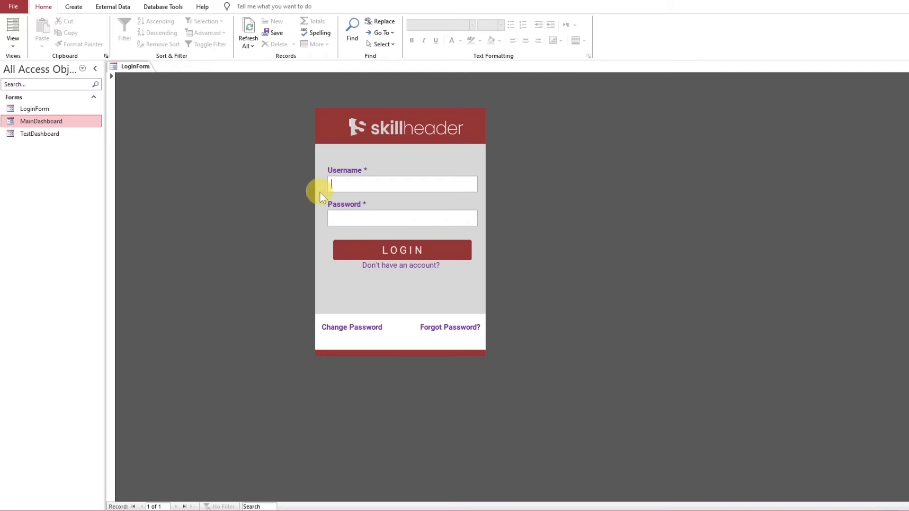
Switch LoginForm to Design View, select the whole form and place its Property Sheet beside the login panel
{"action": "right_click", "coordinate": [136, 69]}
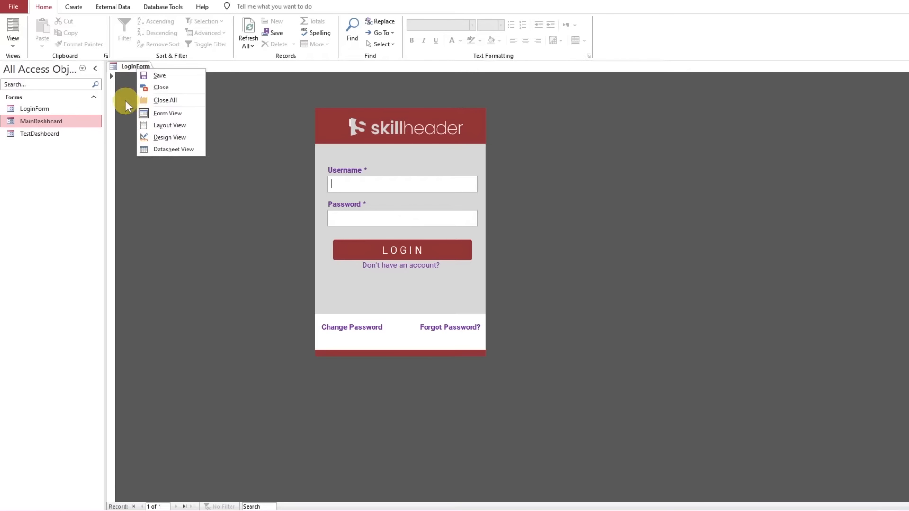
{"action": "left_click", "coordinate": [118, 85]}
{"action": "left_click", "coordinate": [109, 87]}
{"action": "right_click", "coordinate": [123, 66]}
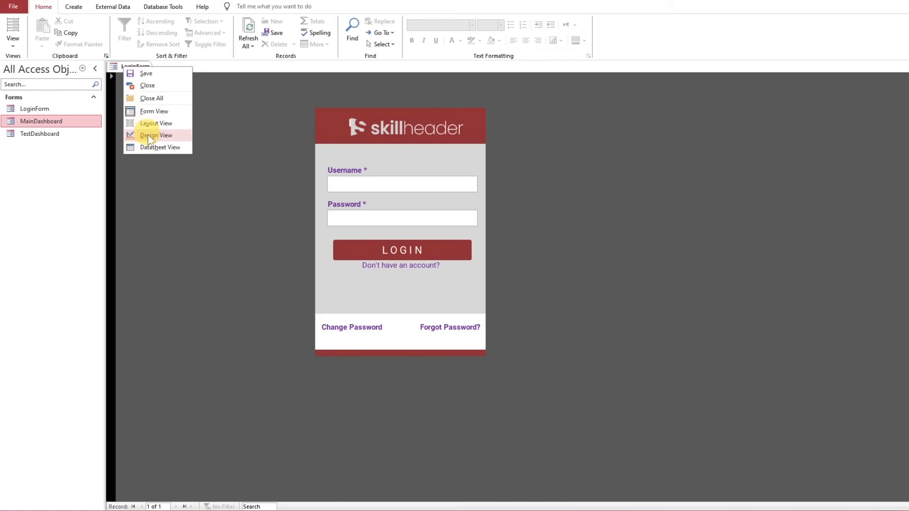
{"action": "left_click", "coordinate": [147, 136]}
{"action": "left_click", "coordinate": [113, 81]}
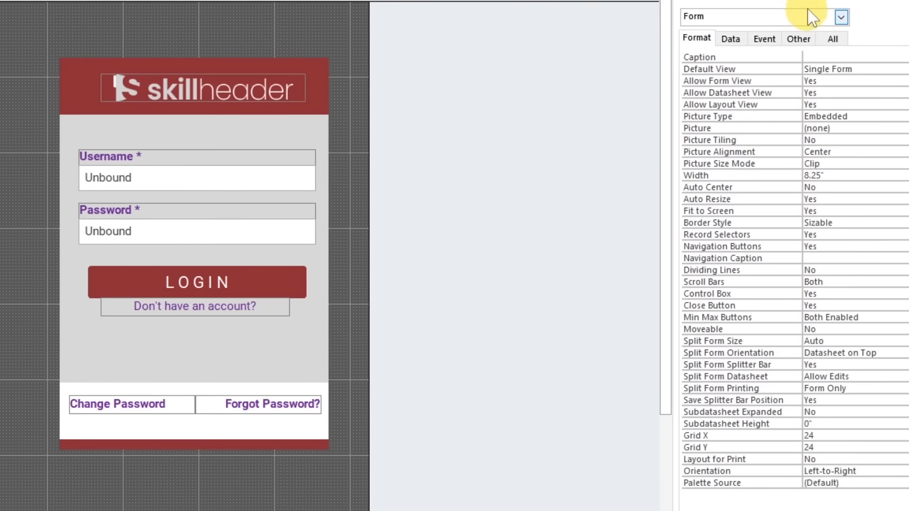
{"action": "left_click_drag", "start_coordinate": [795, 92], "coordinate": [555, 116]}
{"action": "left_click_drag", "start_coordinate": [435, 39], "coordinate": [436, 31]}
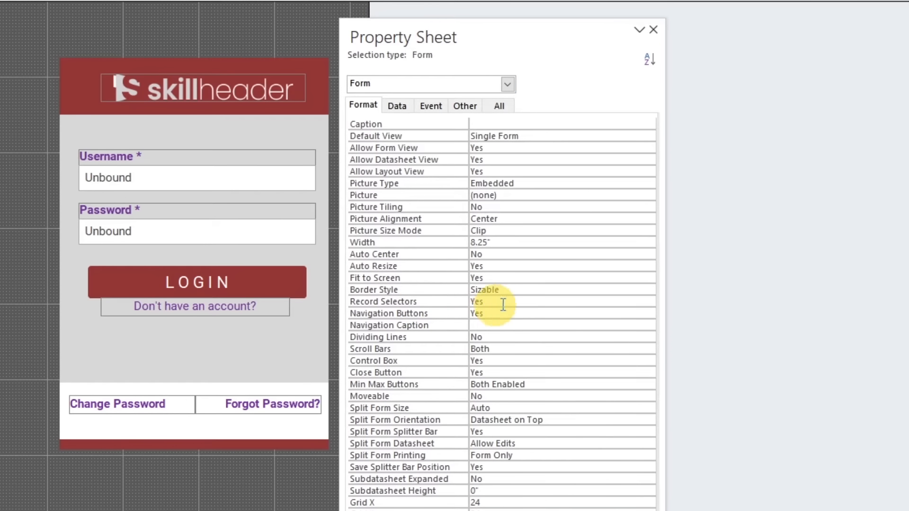
Set the form's Auto Center property to Yes and its Border Style to None
{"action": "left_click", "coordinate": [494, 292]}
{"action": "left_click", "coordinate": [550, 254]}
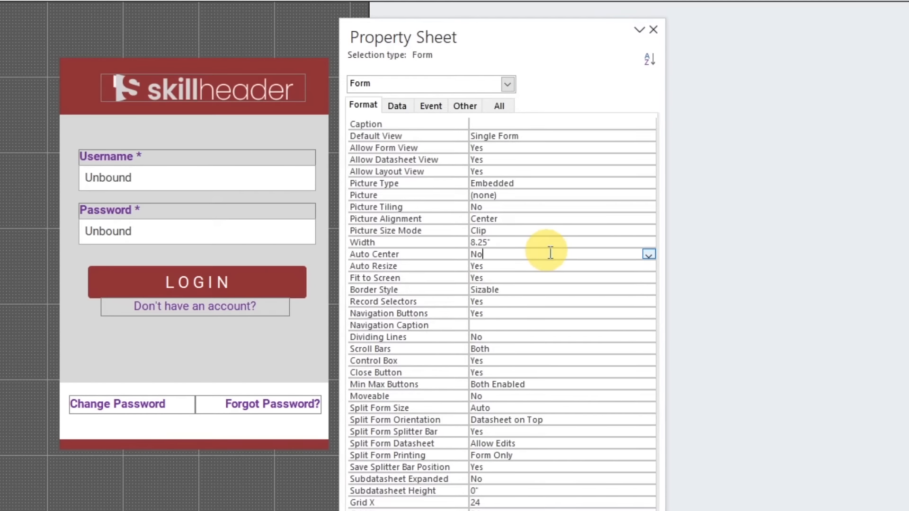
{"action": "left_click", "coordinate": [649, 254]}
{"action": "left_click", "coordinate": [625, 266]}
{"action": "left_click", "coordinate": [616, 290]}
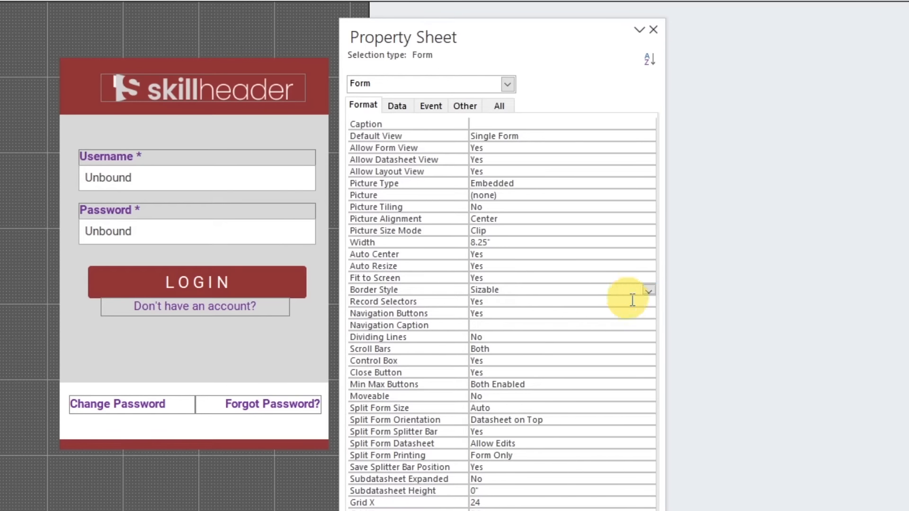
{"action": "left_click", "coordinate": [648, 290]}
{"action": "left_click", "coordinate": [619, 302]}
Set the form's Record Selectors and Navigation Buttons properties to No
{"action": "left_click", "coordinate": [635, 301]}
{"action": "left_click", "coordinate": [648, 302]}
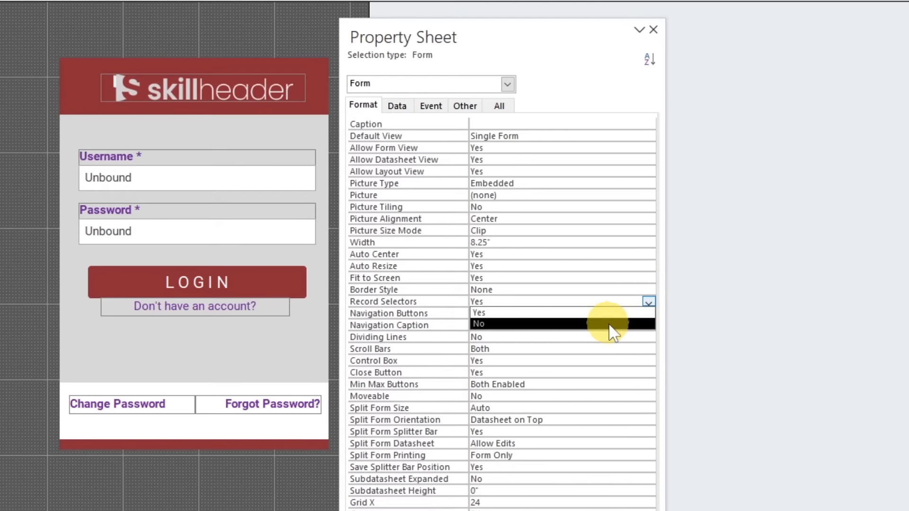
{"action": "left_click", "coordinate": [610, 323]}
{"action": "left_click", "coordinate": [619, 313]}
{"action": "left_click", "coordinate": [649, 314]}
{"action": "left_click", "coordinate": [616, 336]}
Set the form's Scroll Bars property to Neither and its Control Box property to No
{"action": "left_click", "coordinate": [629, 349]}
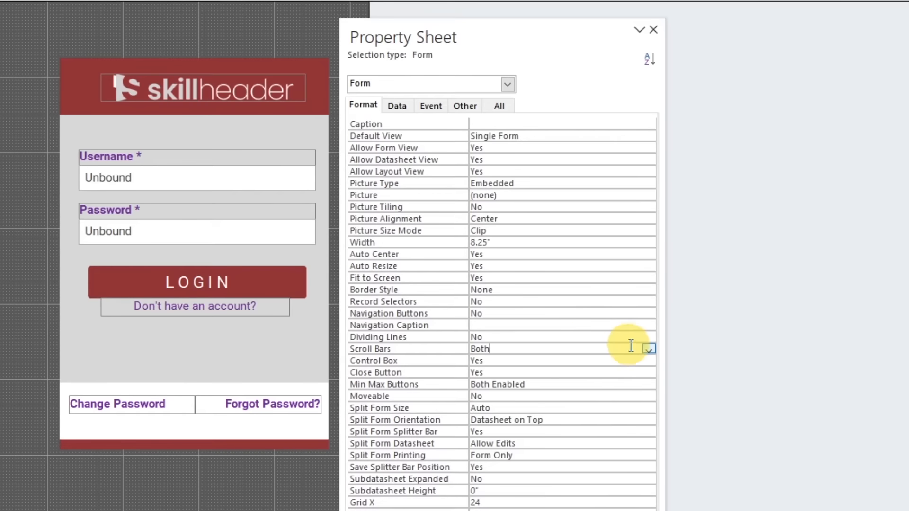
{"action": "left_click", "coordinate": [648, 349]}
{"action": "left_click", "coordinate": [596, 363]}
{"action": "left_click", "coordinate": [574, 361]}
{"action": "left_click", "coordinate": [648, 361]}
{"action": "left_click", "coordinate": [574, 382]}
Set the form's Close Button property to No and its Min Max Buttons property to None
{"action": "left_click", "coordinate": [575, 373]}
{"action": "left_click", "coordinate": [648, 373]}
{"action": "left_click", "coordinate": [608, 397]}
{"action": "left_click", "coordinate": [646, 386]}
{"action": "left_click", "coordinate": [649, 385]}
{"action": "left_click", "coordinate": [614, 397]}
{"action": "left_click", "coordinate": [545, 397]}
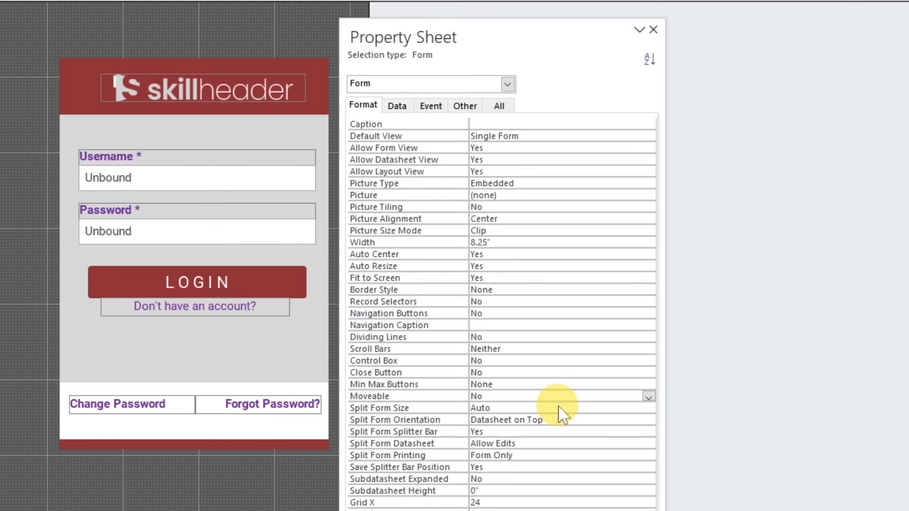
Move all the login panel's controls together leftward so the panel starts about 3.83" from the form's left edge
{"action": "left_click_drag", "start_coordinate": [489, 42], "coordinate": [832, 46]}
{"action": "left_click_drag", "start_coordinate": [347, 58], "coordinate": [10, 473]}
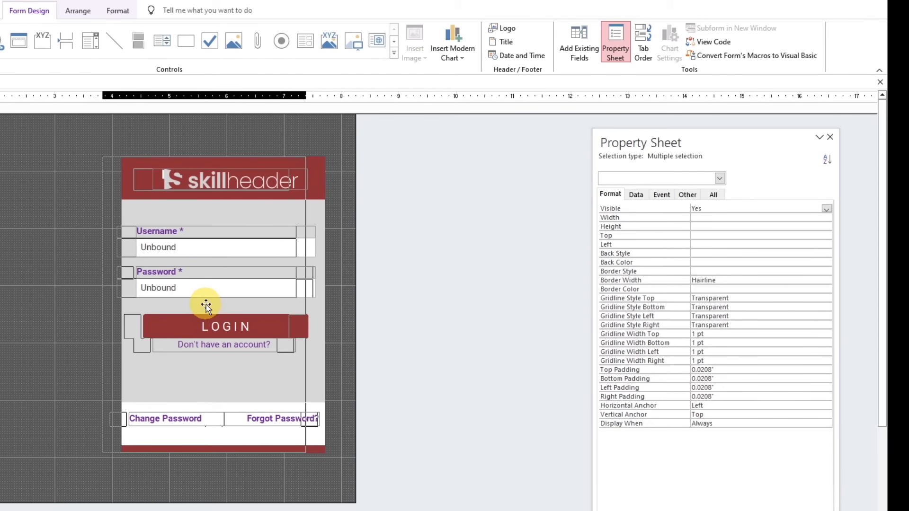
{"action": "left_click", "coordinate": [331, 368]}
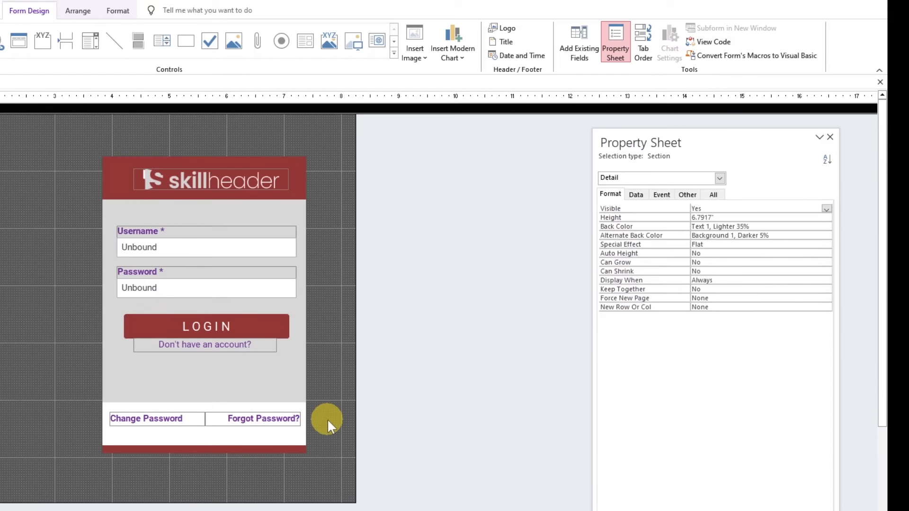
Anchor all the login panel's controls to Top Right
{"action": "left_click_drag", "start_coordinate": [324, 467], "coordinate": [74, 408]}
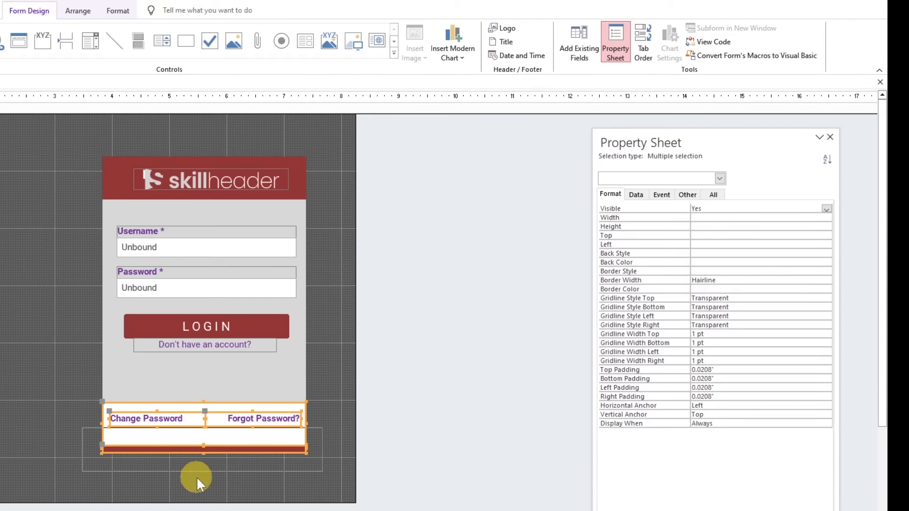
{"action": "left_click", "coordinate": [232, 479]}
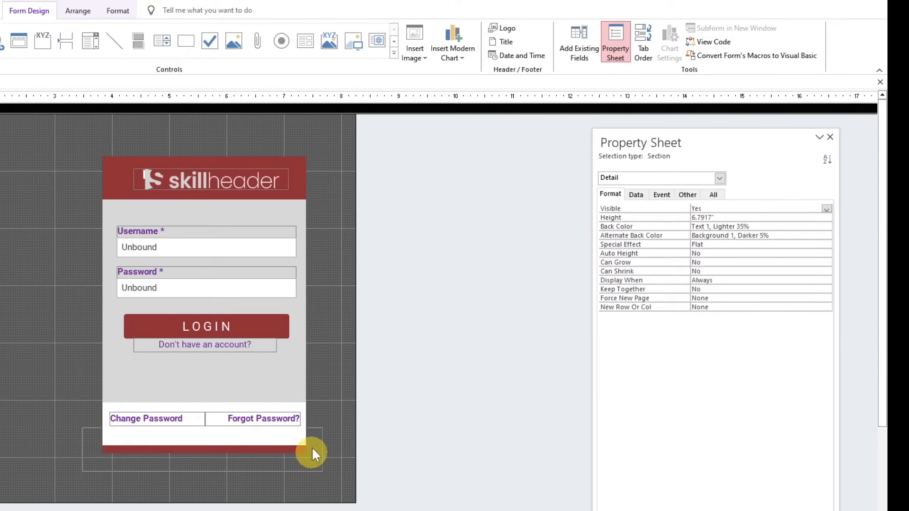
{"action": "left_click_drag", "start_coordinate": [77, 156], "coordinate": [327, 463]}
{"action": "left_click", "coordinate": [77, 10]}
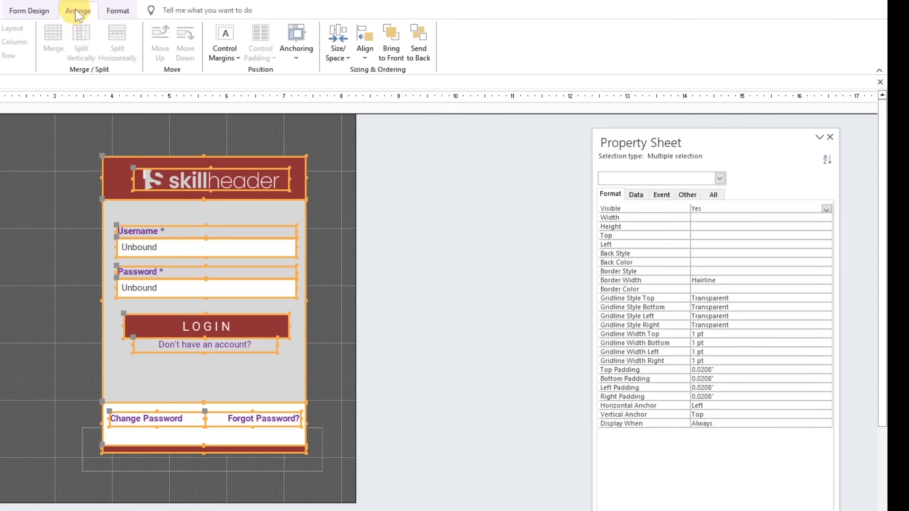
{"action": "left_click", "coordinate": [295, 43]}
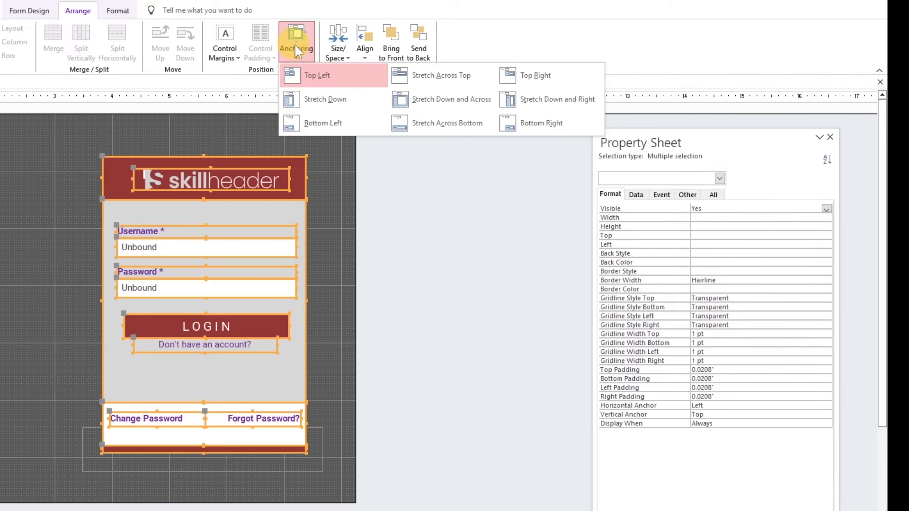
{"action": "left_click", "coordinate": [545, 76]}
{"action": "left_click", "coordinate": [326, 260]}
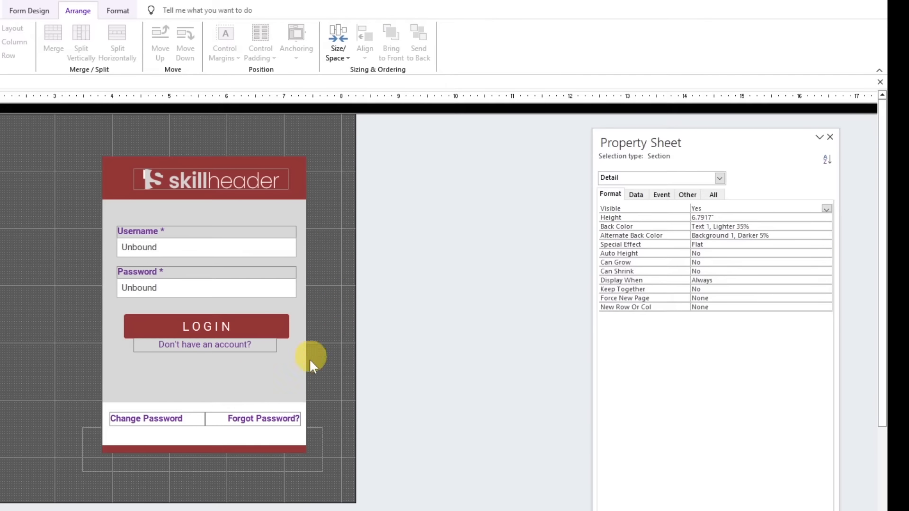
Set the anchoring of the grey background rectangle to Stretch Down and Right
{"action": "left_click", "coordinate": [256, 376]}
{"action": "left_click", "coordinate": [296, 43]}
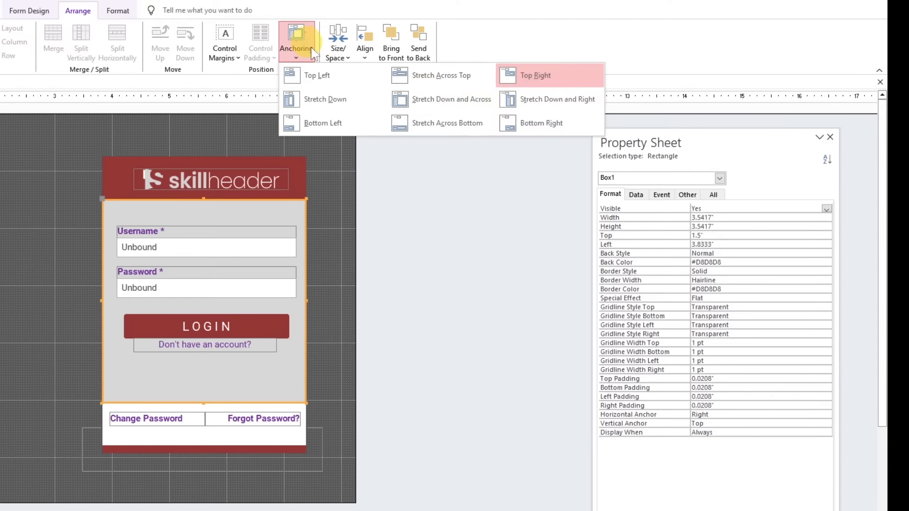
{"action": "left_click", "coordinate": [517, 105]}
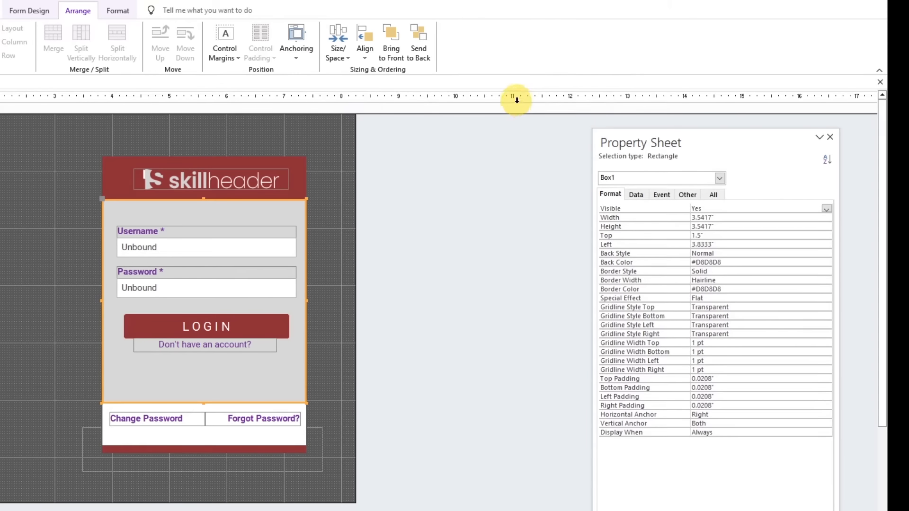
Anchor the white and red footer rectangles and the two password buttons to Bottom Right
{"action": "left_click", "coordinate": [322, 481]}
{"action": "left_click_drag", "start_coordinate": [322, 481], "coordinate": [92, 410]}
{"action": "left_click", "coordinate": [296, 43]}
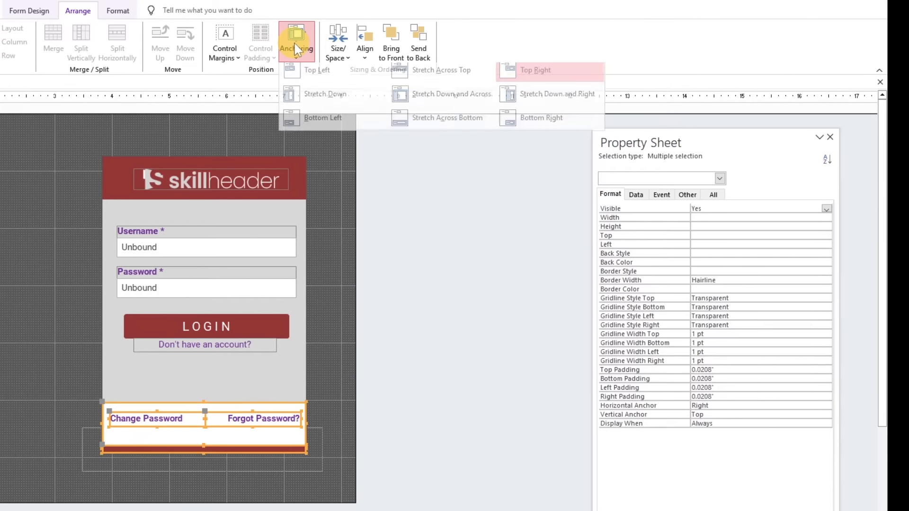
{"action": "left_click", "coordinate": [536, 133]}
{"action": "left_click", "coordinate": [320, 290]}
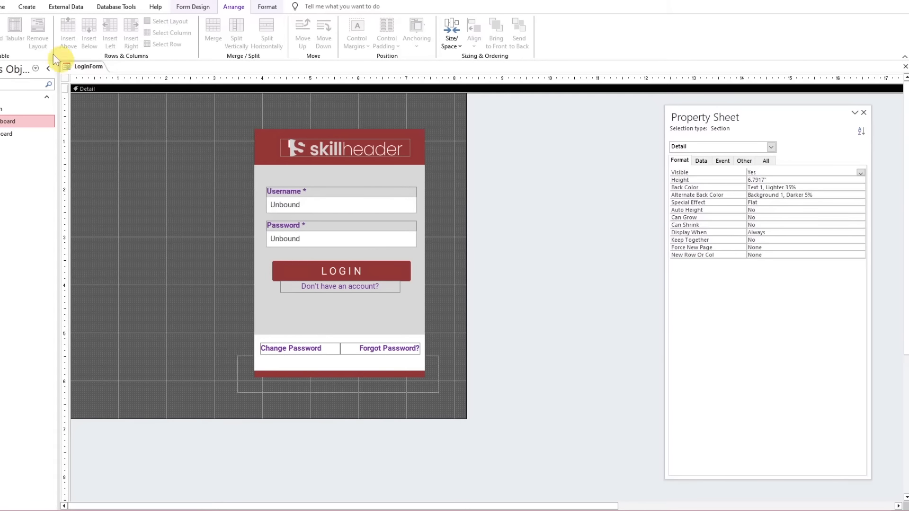
Display the form in Form View and check how the anchored panel adapts with the ribbon collapsed and expanded
{"action": "left_click", "coordinate": [2, 9]}
{"action": "left_click", "coordinate": [2, 26]}
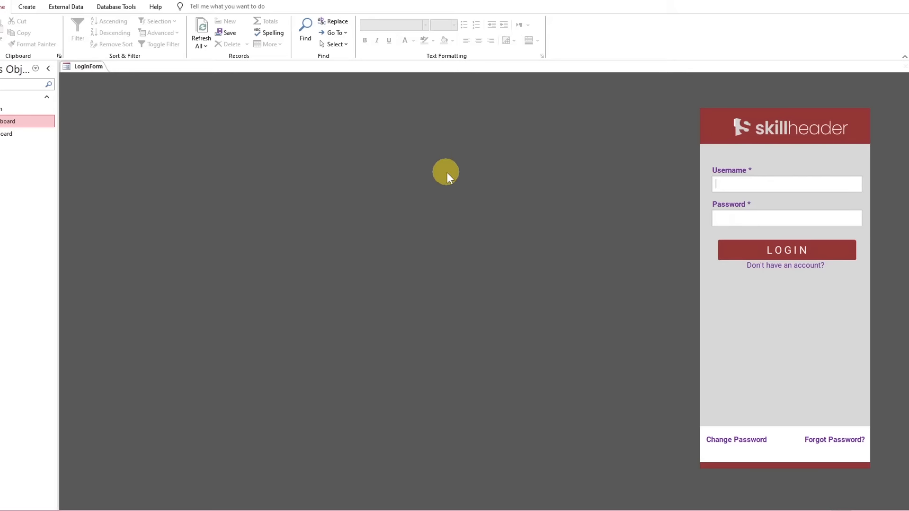
{"action": "key", "text": "ctrl+F1"}
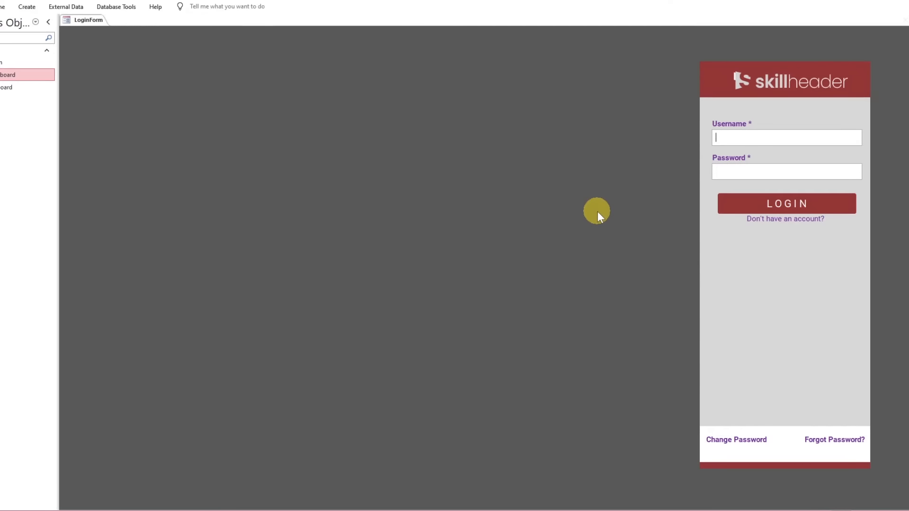
{"action": "key", "text": "ctrl+F1"}
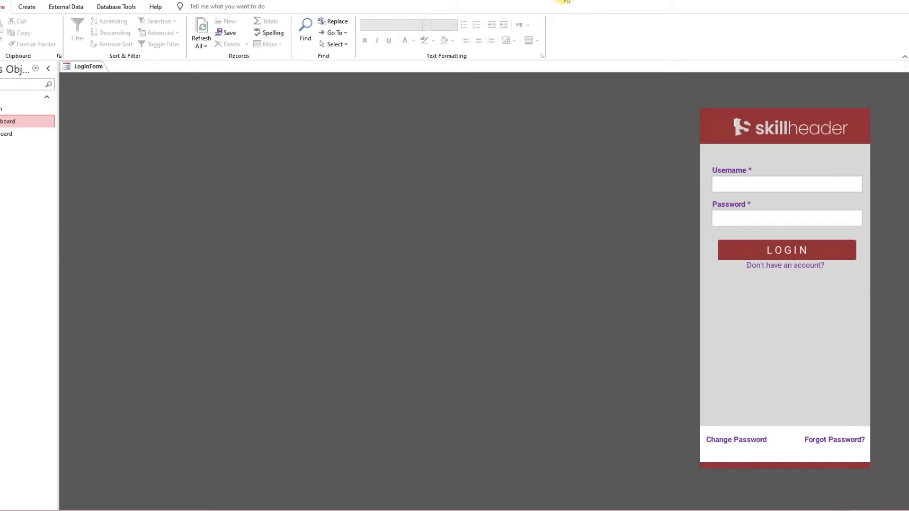
{"action": "key", "text": "ctrl+F1"}
{"action": "key", "text": "ctrl+F1"}
Return to Design View and name the "Don't have an account?" button cmdNoAccount
{"action": "right_click", "coordinate": [81, 66]}
{"action": "left_click", "coordinate": [101, 135]}
{"action": "left_click", "coordinate": [457, 290]}
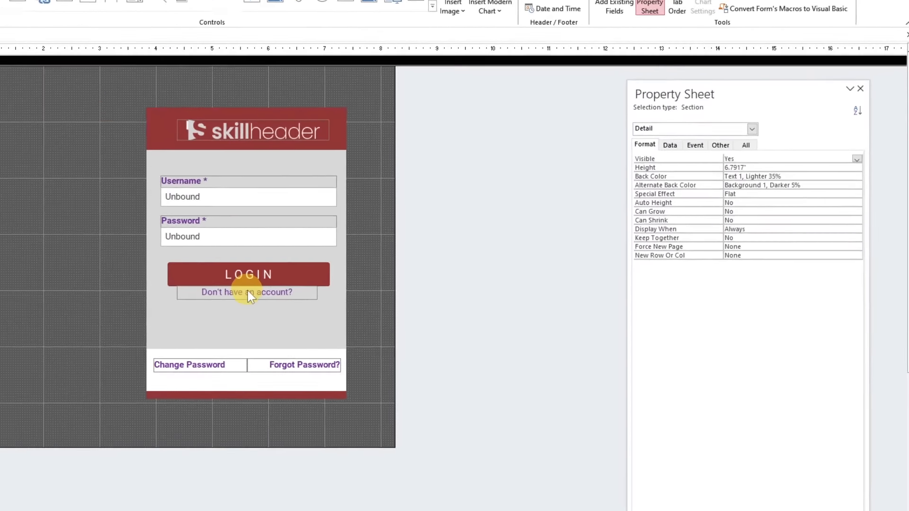
{"action": "left_click", "coordinate": [337, 287]}
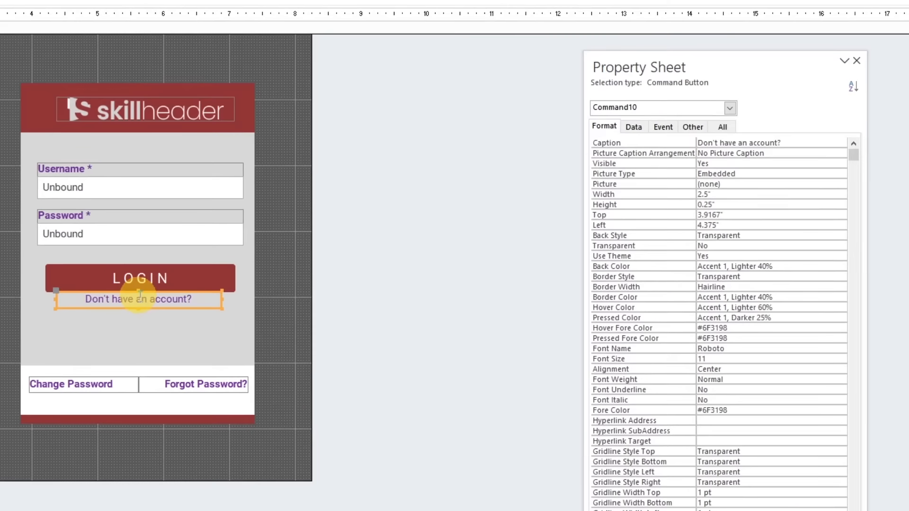
{"action": "left_click", "coordinate": [693, 126]}
{"action": "left_click_drag", "start_coordinate": [661, 62], "coordinate": [359, 62]}
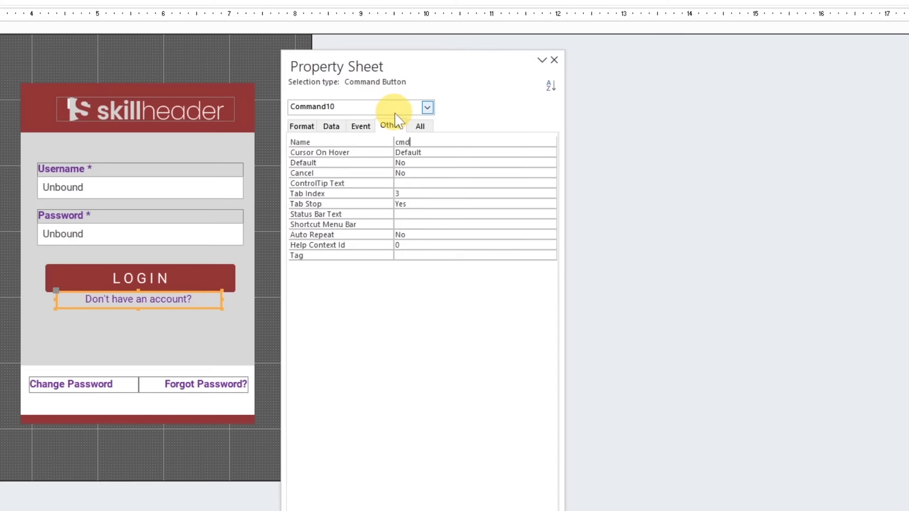
{"action": "type", "text": "cmdNoAccount"}
{"action": "key", "text": "Return"}
Name the "Change Password" button cmdChangePassword
{"action": "left_click", "coordinate": [85, 384]}
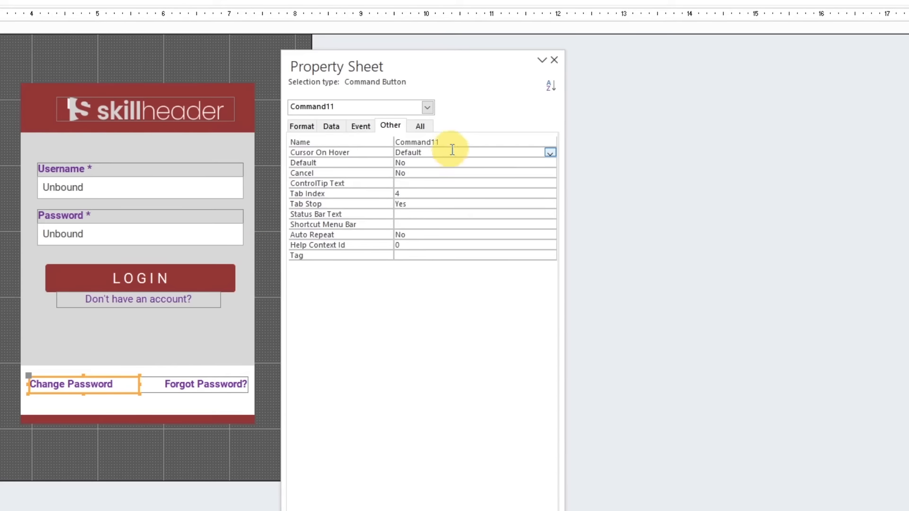
{"action": "left_click", "coordinate": [379, 144]}
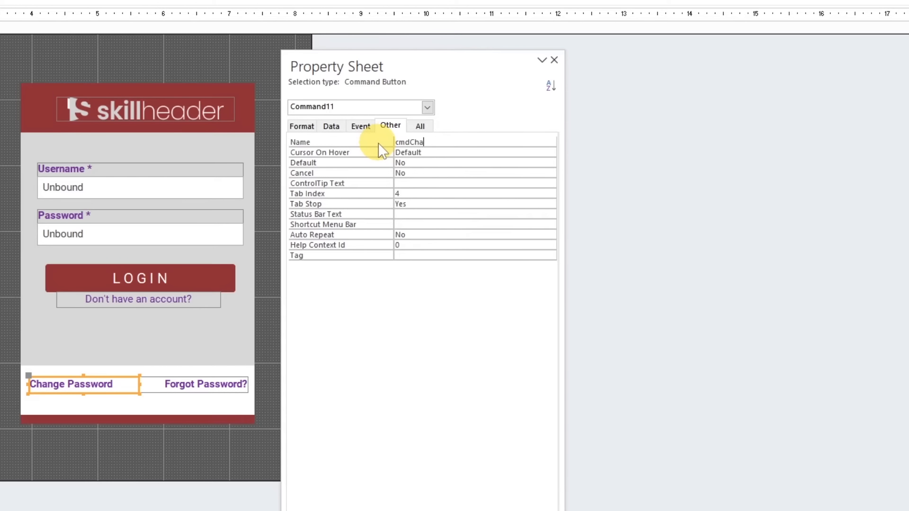
{"action": "key", "text": "Return"}
Name the "Forgot Password?" button cmdForgotPassword
{"action": "left_click", "coordinate": [214, 382]}
{"action": "left_click", "coordinate": [376, 144]}
{"action": "type", "text": "cmd"}
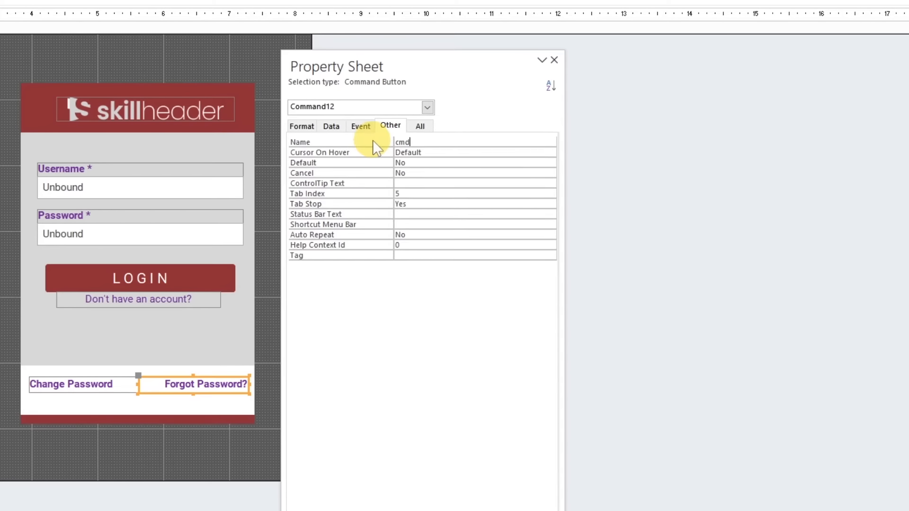
{"action": "type", "text": "ForgotPassword"}
{"action": "key", "text": "Return"}
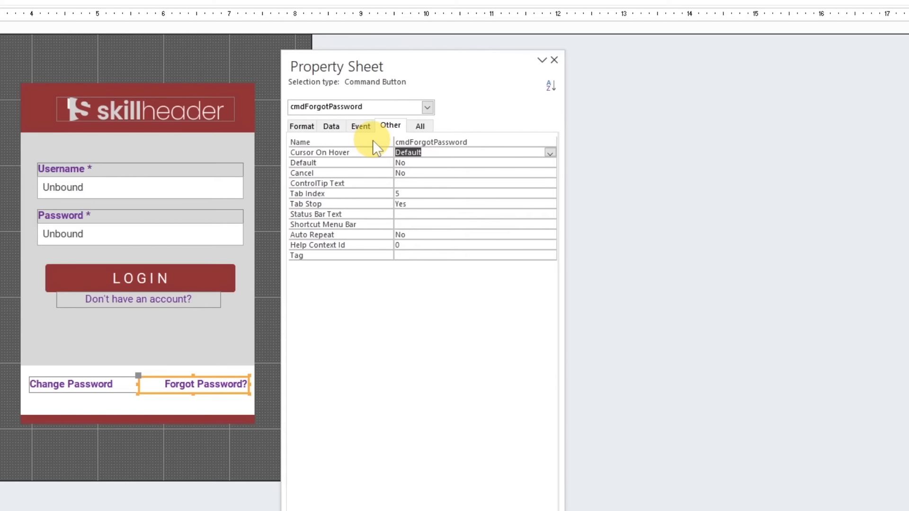
Check the Name property of the Username and Password text boxes and of each of the four buttons
{"action": "left_click", "coordinate": [161, 186]}
{"action": "left_click", "coordinate": [377, 141]}
{"action": "left_click", "coordinate": [190, 232]}
{"action": "left_click", "coordinate": [372, 142]}
{"action": "left_click", "coordinate": [199, 268]}
{"action": "left_click", "coordinate": [438, 142]}
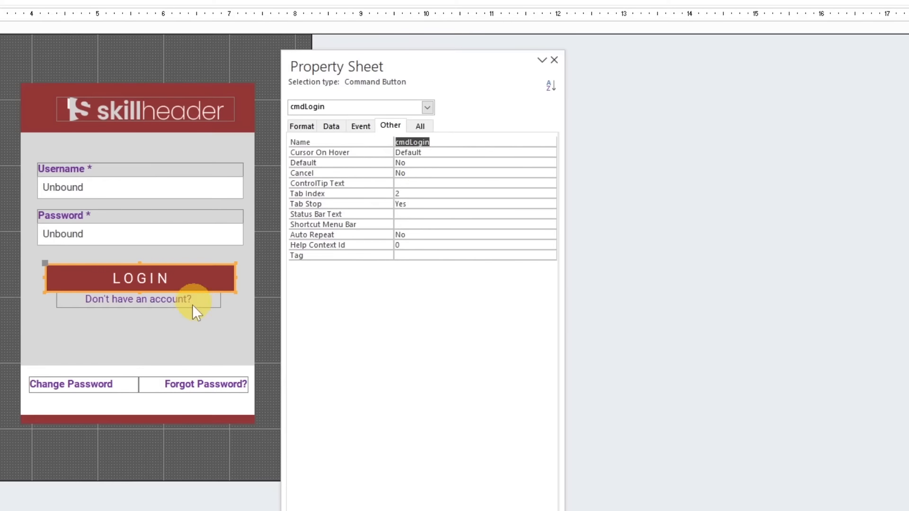
{"action": "left_click", "coordinate": [192, 303]}
{"action": "left_click", "coordinate": [438, 142]}
{"action": "left_click", "coordinate": [229, 381]}
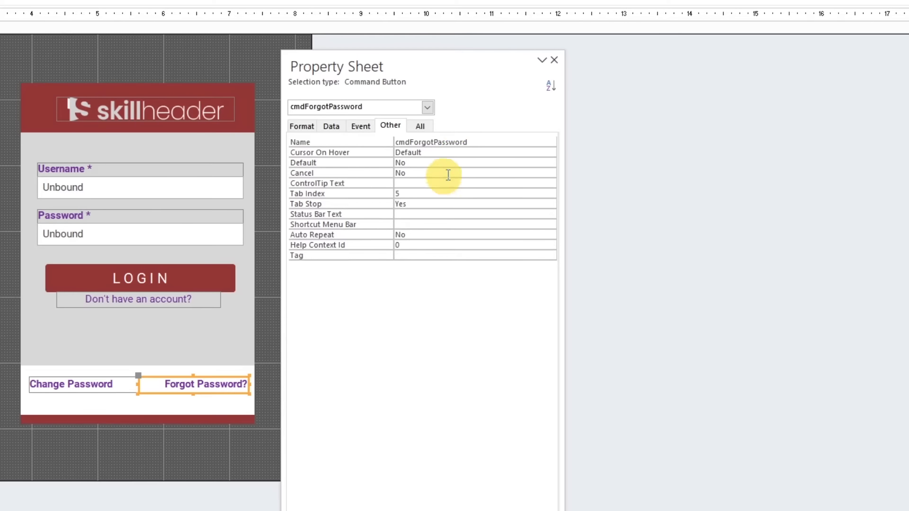
{"action": "left_click", "coordinate": [450, 142]}
{"action": "left_click", "coordinate": [118, 387]}
{"action": "left_click", "coordinate": [467, 142]}
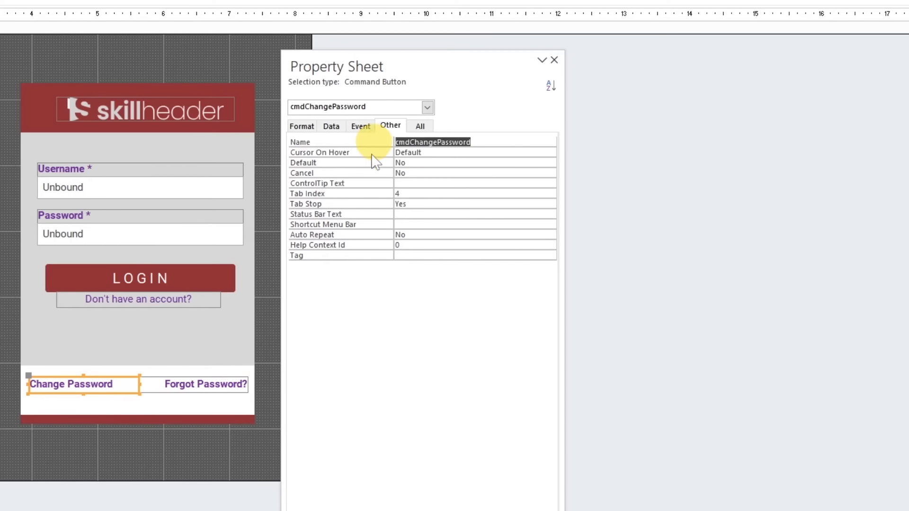
Move the Username and Password fields with their labels, the LOGIN button and the account button down about 0.6"
{"action": "left_click", "coordinate": [8, 319]}
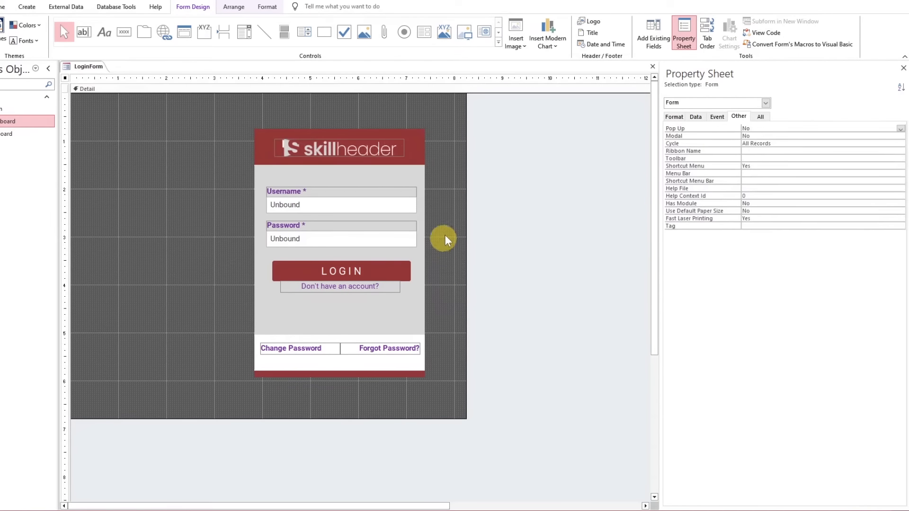
{"action": "left_click_drag", "start_coordinate": [442, 310], "coordinate": [271, 184]}
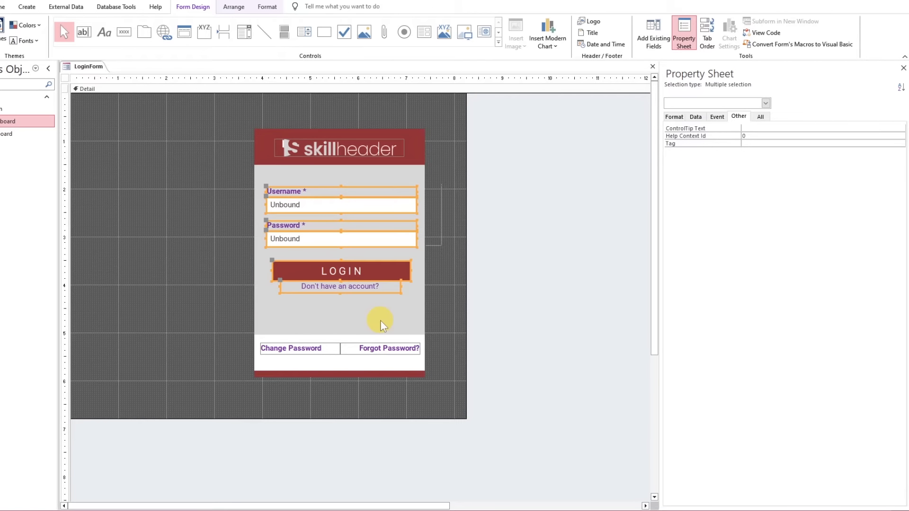
{"action": "key", "text": "Down"}
{"action": "key", "text": "Down"}
{"action": "key", "text": "Down"}
{"action": "key", "text": "Down"}
{"action": "key", "text": "Down"}
{"action": "key", "text": "Down"}
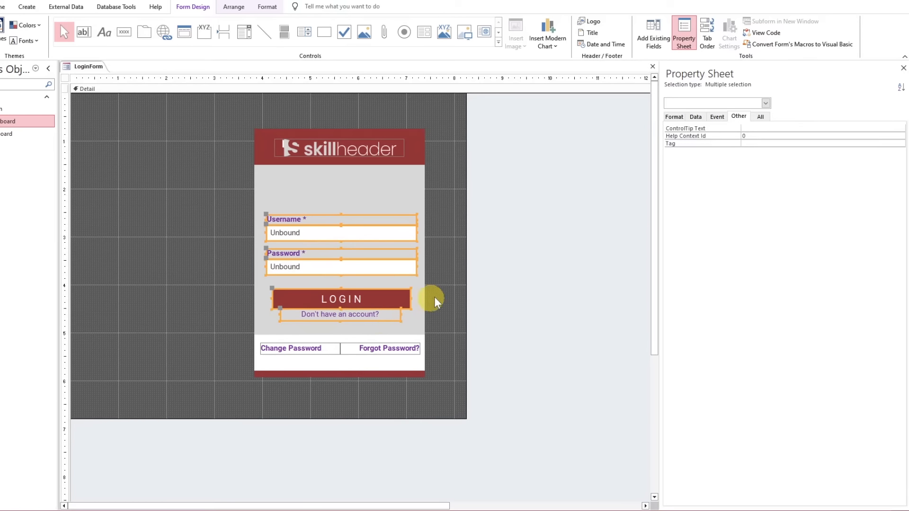
Insert the icons8-user-100 (1) picture between the logo header and the Username field, centred in the grey panel
{"action": "left_click", "coordinate": [432, 292]}
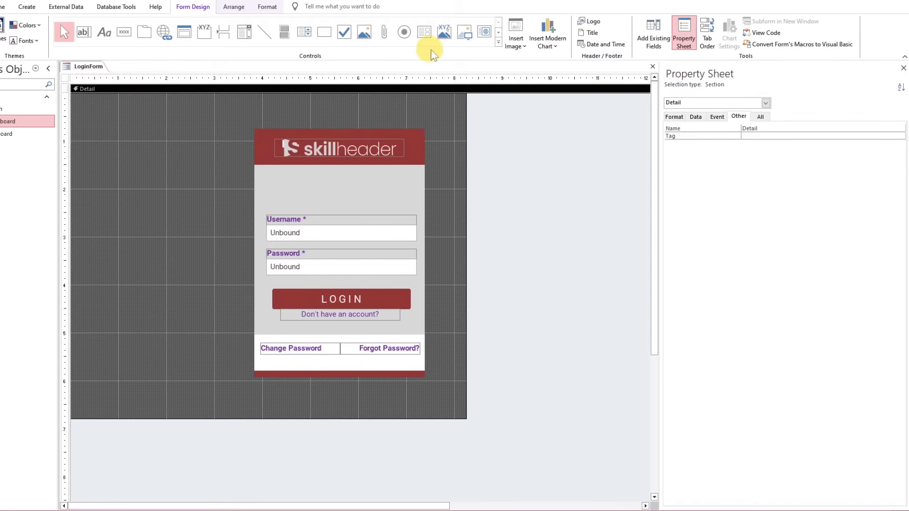
{"action": "left_click", "coordinate": [498, 43]}
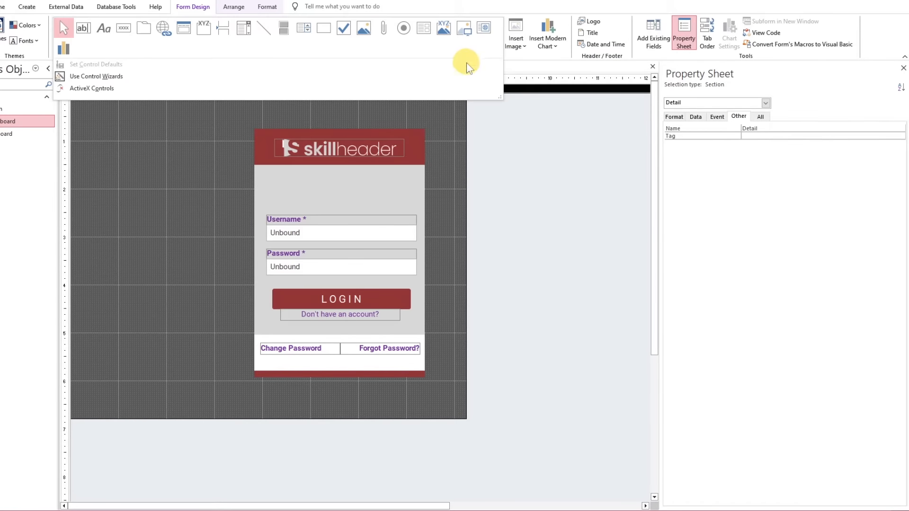
{"action": "left_click", "coordinate": [445, 33]}
{"action": "left_click", "coordinate": [310, 173]}
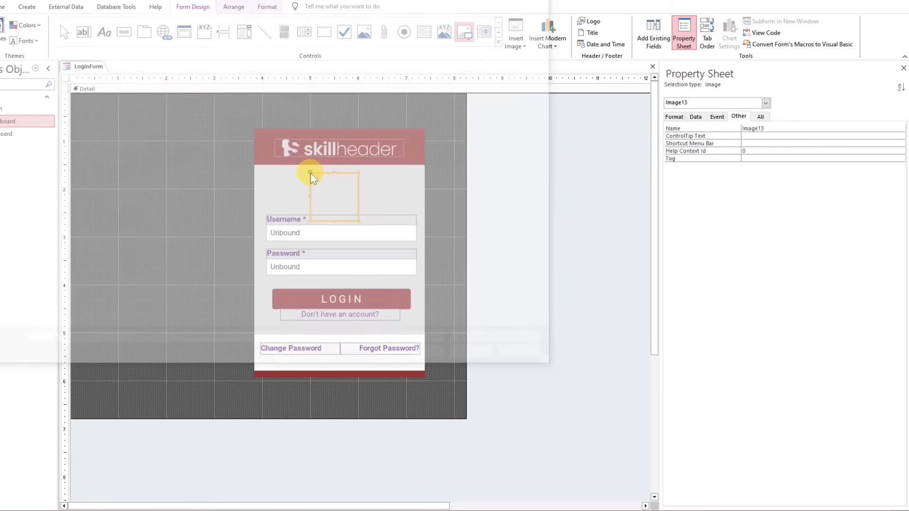
{"action": "left_click", "coordinate": [465, 66]}
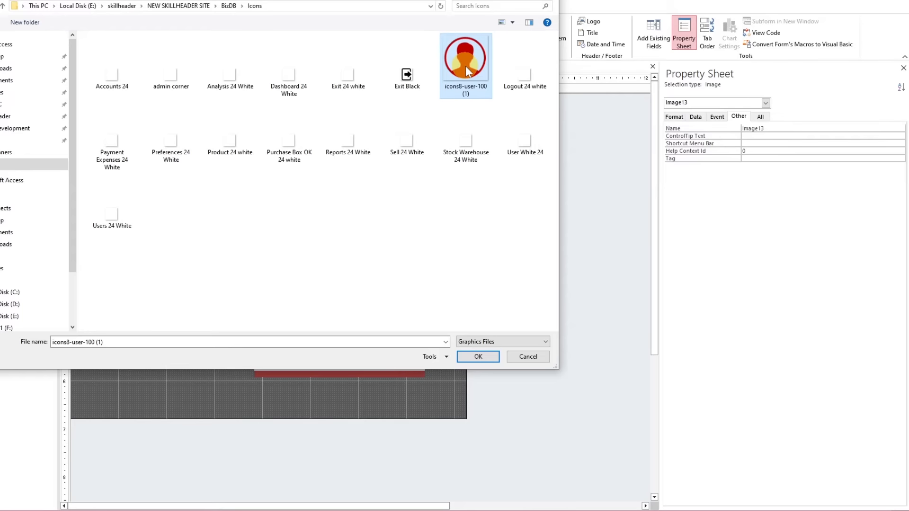
{"action": "left_click", "coordinate": [471, 355]}
{"action": "left_click_drag", "start_coordinate": [345, 205], "coordinate": [351, 202]}
Move the white footer panel, its two password buttons and the red strip down about 0.6" and extend the grey panel to meet it
{"action": "left_click_drag", "start_coordinate": [444, 336], "coordinate": [261, 393]}
{"action": "key", "text": "Down"}
{"action": "key", "text": "Down"}
{"action": "key", "text": "Down"}
{"action": "key", "text": "Down"}
{"action": "key", "text": "Down"}
{"action": "key", "text": "Down"}
{"action": "key", "text": "Down"}
{"action": "key", "text": "Down"}
{"action": "key", "text": "Down"}
{"action": "key", "text": "Down"}
{"action": "key", "text": "Down"}
{"action": "key", "text": "Down"}
{"action": "key", "text": "Down"}
{"action": "key", "text": "Down"}
{"action": "key", "text": "Down"}
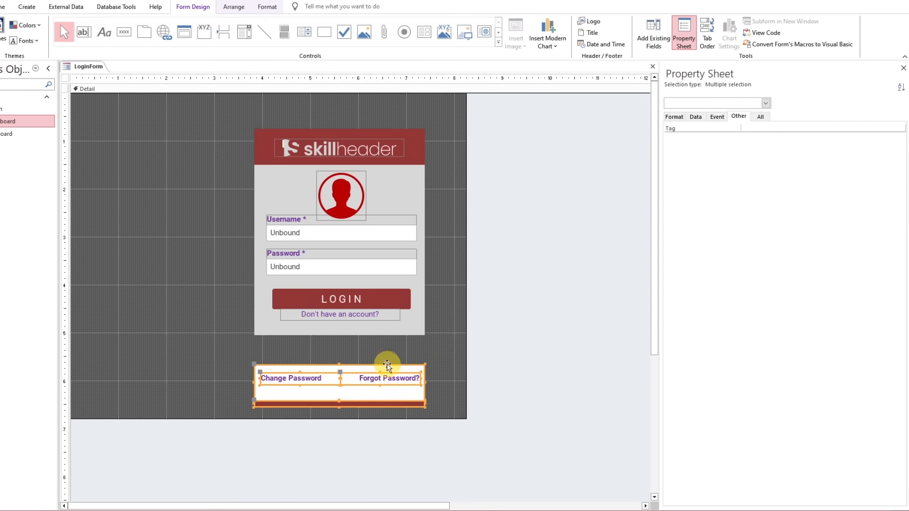
{"action": "left_click", "coordinate": [359, 327]}
{"action": "left_click_drag", "start_coordinate": [340, 336], "coordinate": [340, 364]}
Move the Username and Password fields, LOGIN and account buttons down about 0.3" and nudge the user picture slightly down
{"action": "left_click_drag", "start_coordinate": [436, 325], "coordinate": [297, 220]}
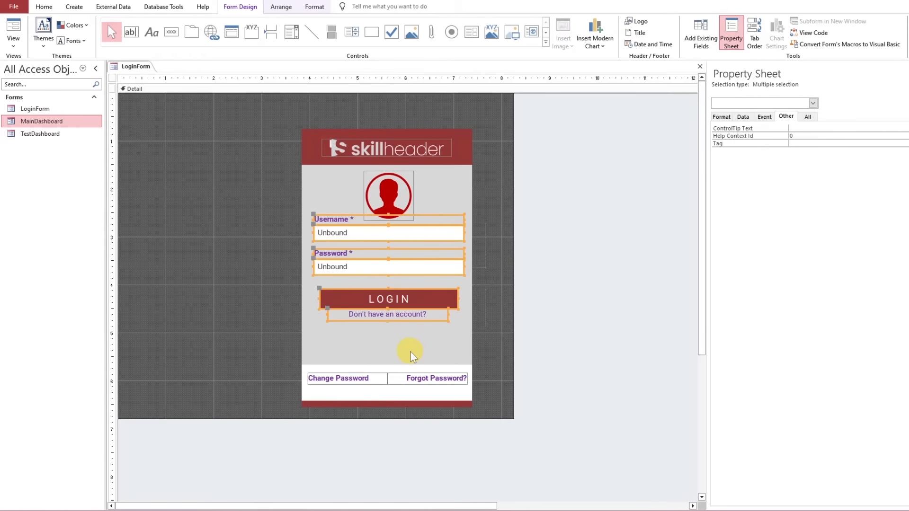
{"action": "key", "text": "Down"}
{"action": "key", "text": "Down"}
{"action": "key", "text": "Down"}
{"action": "key", "text": "Down"}
{"action": "key", "text": "Down"}
{"action": "key", "text": "Down"}
{"action": "key", "text": "Down"}
{"action": "key", "text": "Up"}
{"action": "key", "text": "Up"}
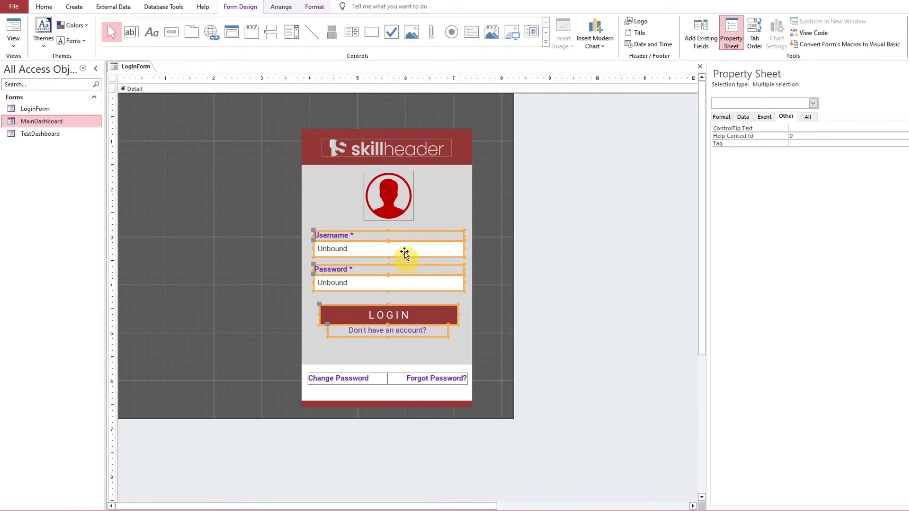
{"action": "left_click", "coordinate": [401, 215]}
{"action": "key", "text": "Down"}
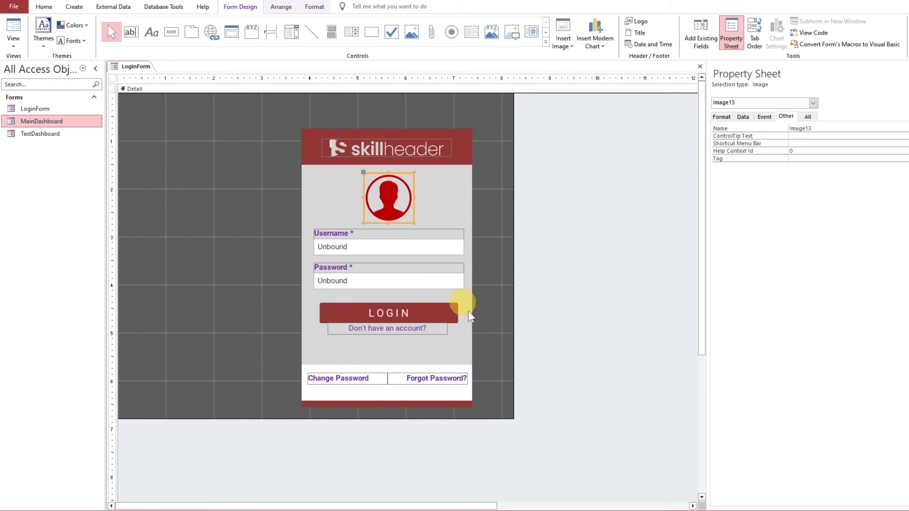
{"action": "left_click", "coordinate": [493, 337]}
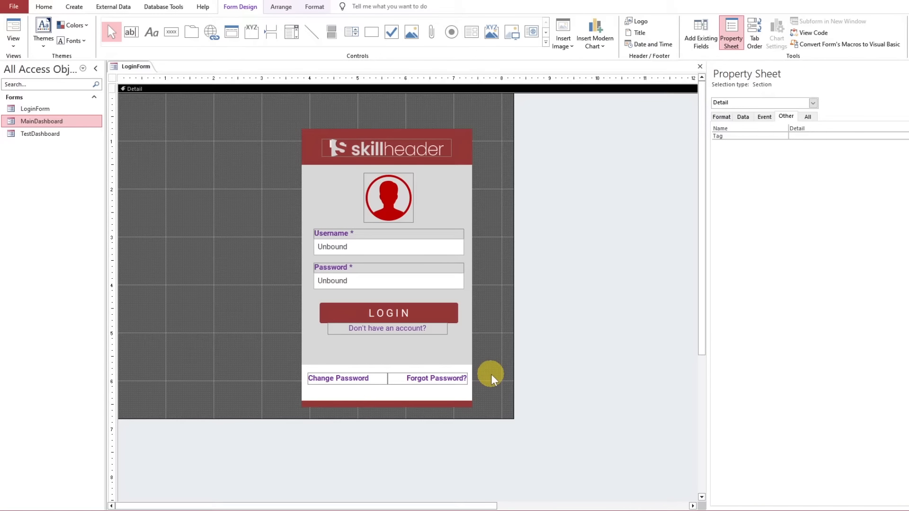
Move the whole login panel with all its controls up about 0.25" and right about 0.1", and slightly extend the Detail section's height
{"action": "left_click_drag", "start_coordinate": [481, 416], "coordinate": [328, 123]}
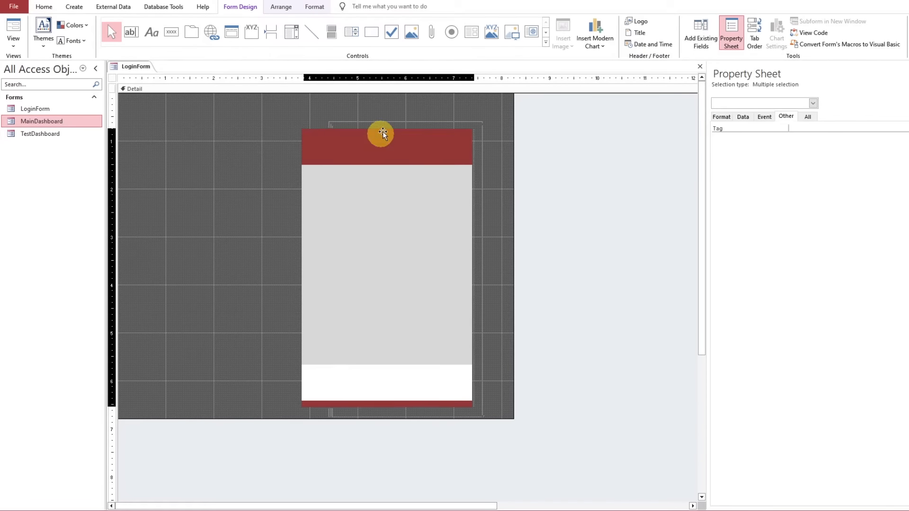
{"action": "left_click_drag", "start_coordinate": [383, 133], "coordinate": [388, 122]}
{"action": "left_click_drag", "start_coordinate": [466, 419], "coordinate": [464, 423]}
{"action": "left_click", "coordinate": [499, 384]}
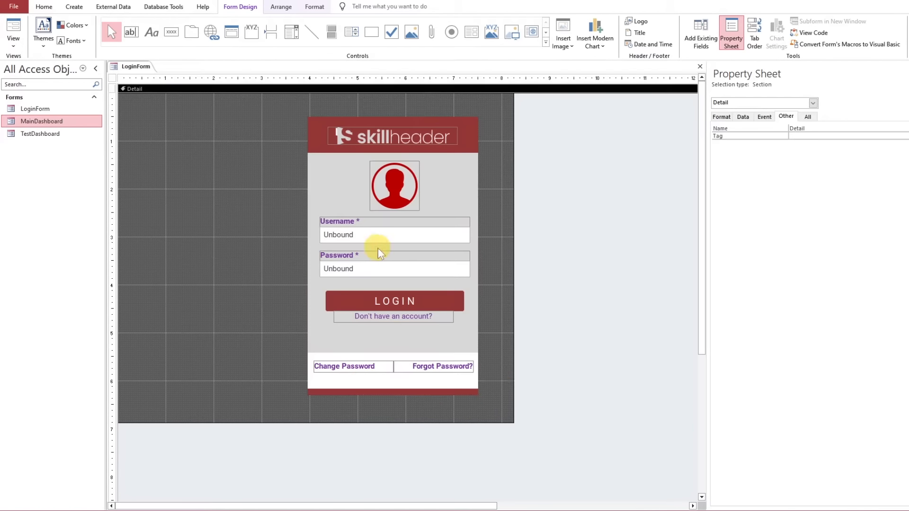
Preview the login layout in Form View and return to Design View
{"action": "left_click", "coordinate": [13, 29]}
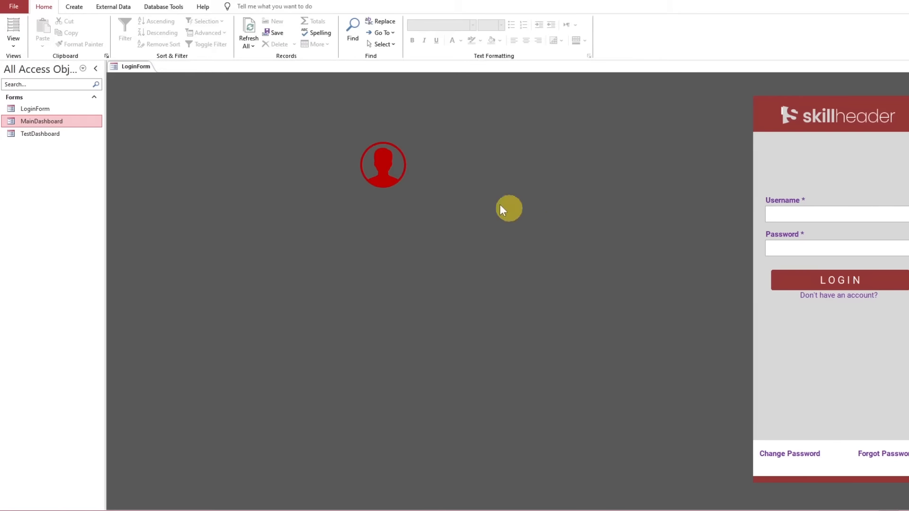
{"action": "right_click", "coordinate": [142, 68]}
{"action": "left_click", "coordinate": [158, 137]}
Anchor the user picture to the top right and check its position in Form View
{"action": "left_click", "coordinate": [411, 182]}
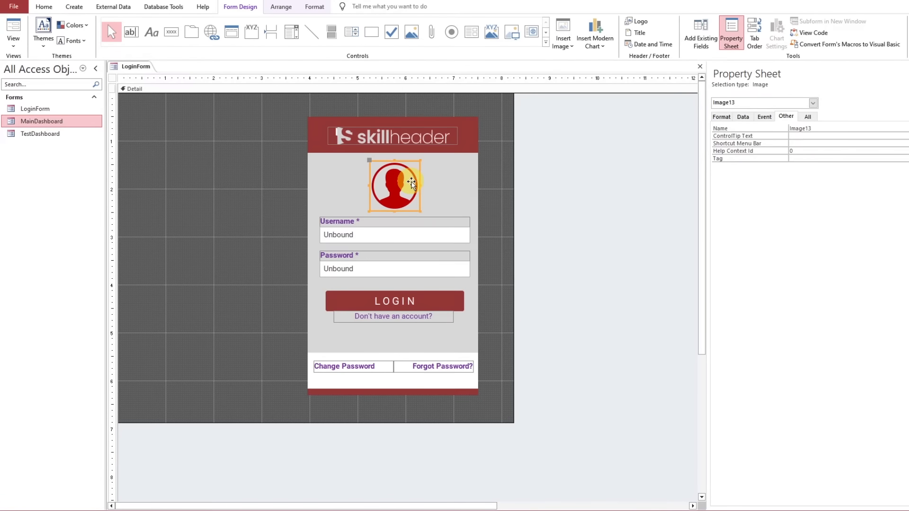
{"action": "left_click", "coordinate": [281, 7]}
{"action": "left_click", "coordinate": [462, 34]}
{"action": "left_click", "coordinate": [674, 59]}
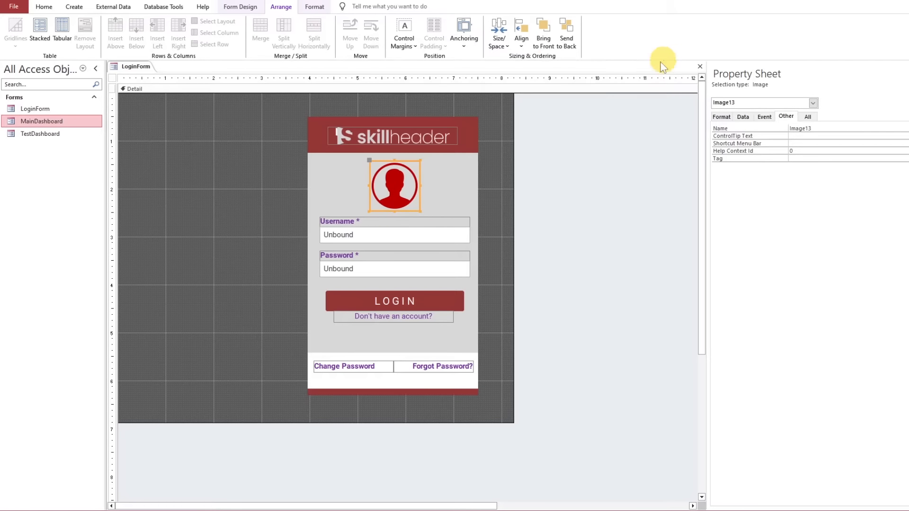
{"action": "left_click", "coordinate": [236, 132]}
{"action": "left_click", "coordinate": [43, 7]}
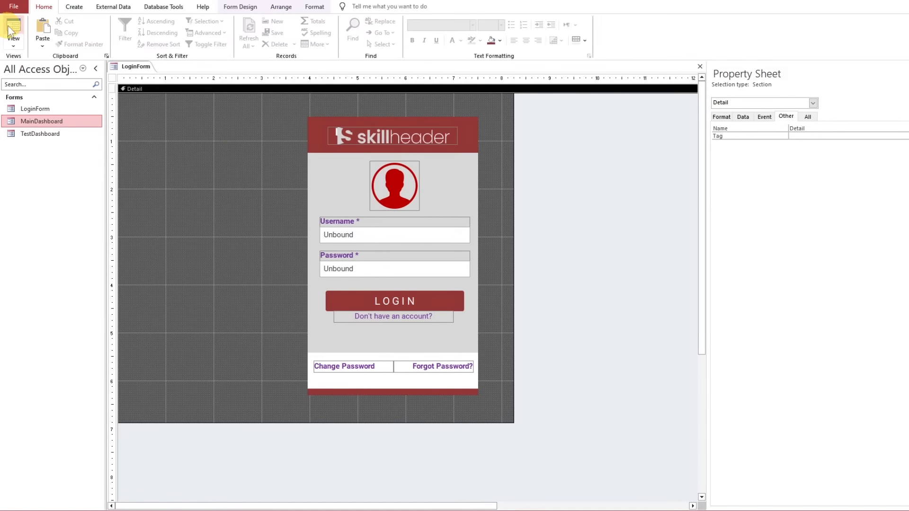
{"action": "left_click", "coordinate": [13, 26]}
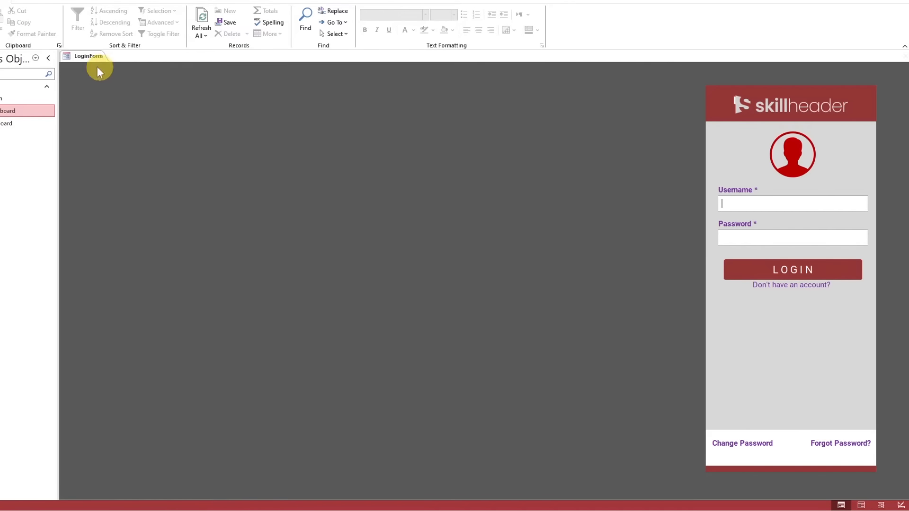
Make the outline of the Username and Password text boxes transparent and check them in Form View
{"action": "right_click", "coordinate": [90, 56]}
{"action": "left_click", "coordinate": [121, 120]}
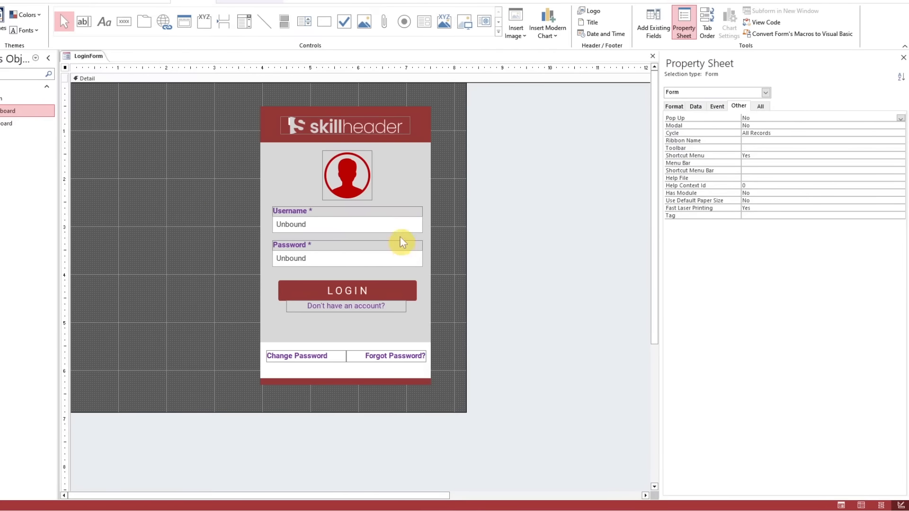
{"action": "left_click", "coordinate": [400, 224]}
{"action": "left_click", "coordinate": [405, 258], "text": "shift"}
{"action": "left_click", "coordinate": [275, 2]}
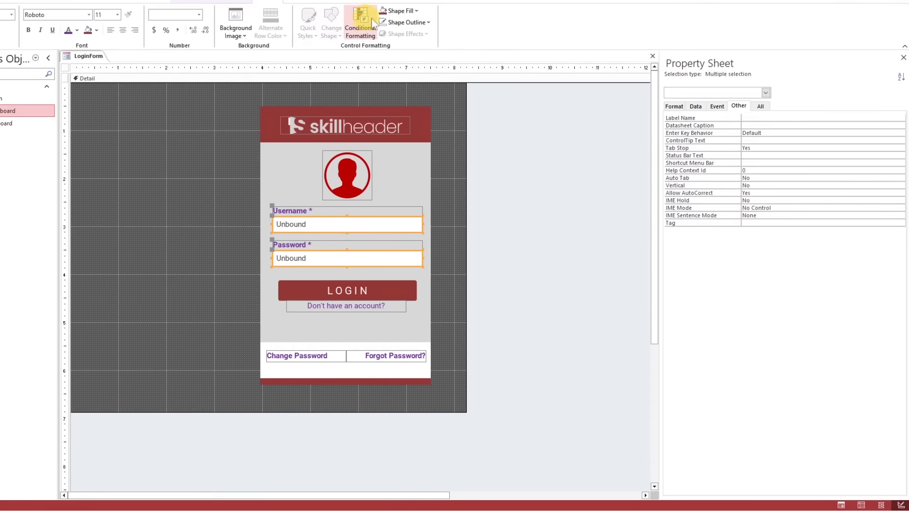
{"action": "left_click", "coordinate": [405, 22]}
{"action": "left_click", "coordinate": [421, 196]}
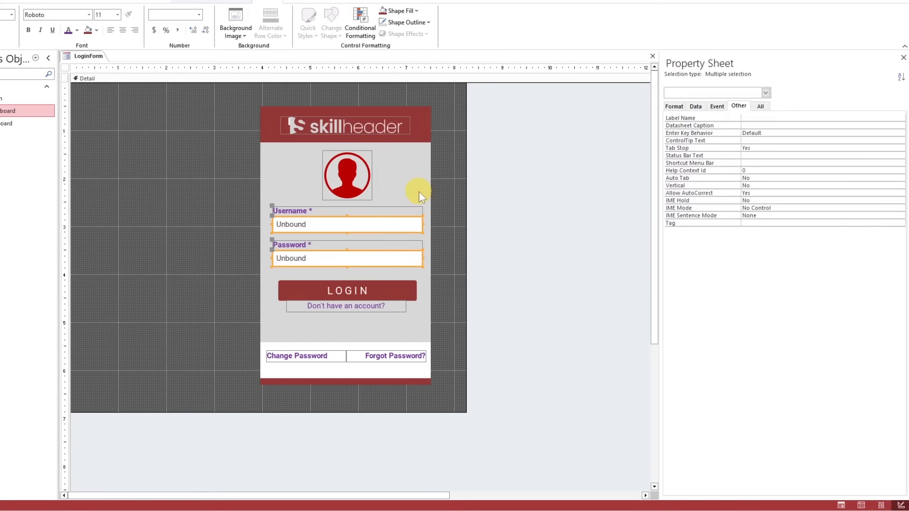
{"action": "left_click", "coordinate": [449, 231]}
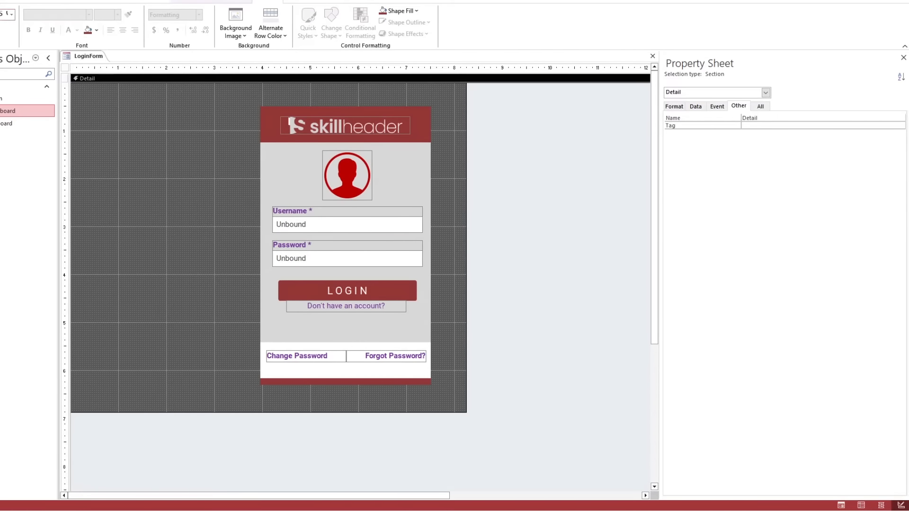
{"action": "left_click", "coordinate": [0, 1]}
{"action": "left_click", "coordinate": [0, 20]}
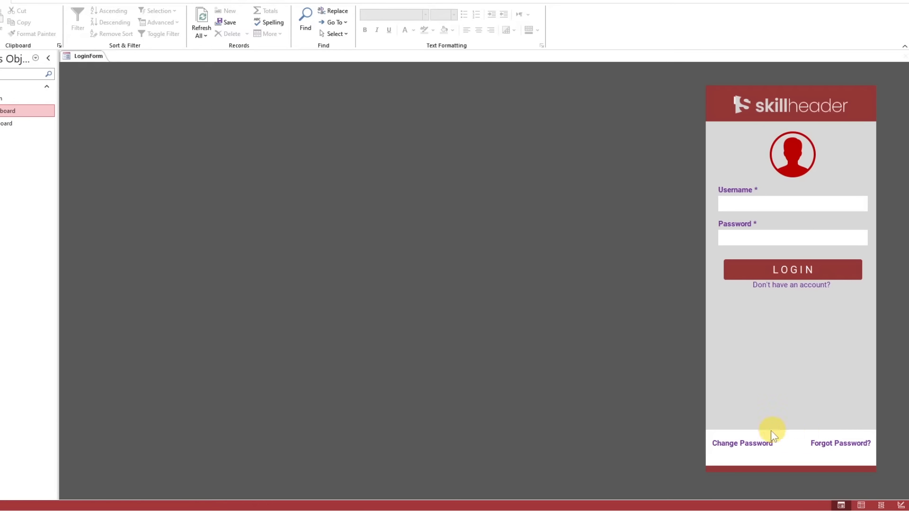
Return to Design View, show the Username text box's Format properties and undock the Property Sheet beside the login panel
{"action": "right_click", "coordinate": [98, 56]}
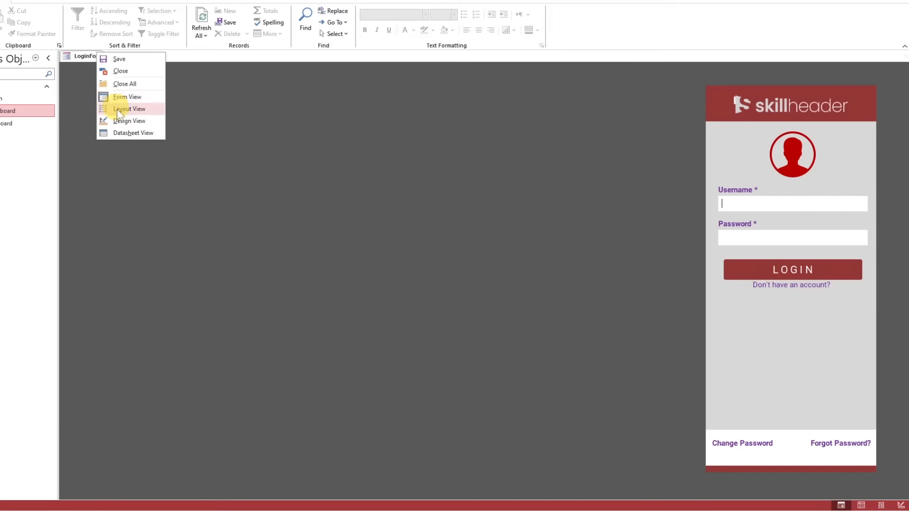
{"action": "left_click", "coordinate": [118, 119]}
{"action": "left_click", "coordinate": [351, 224]}
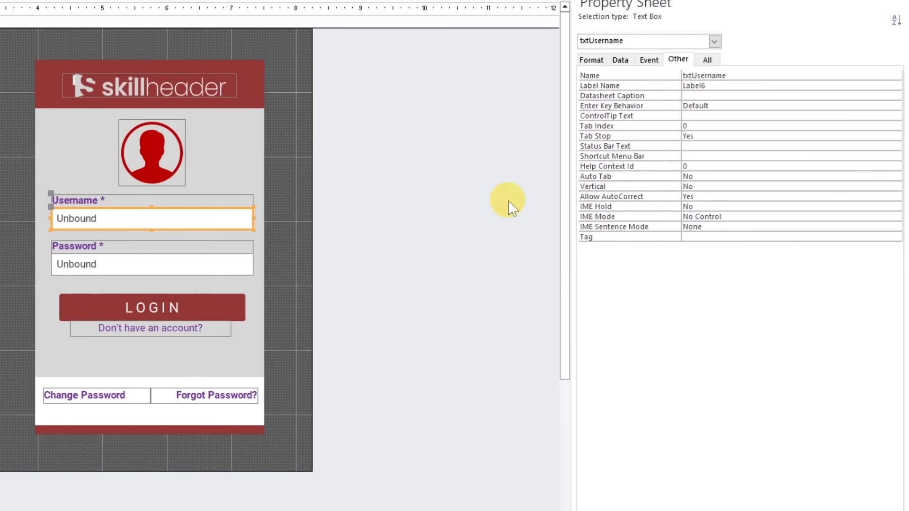
{"action": "left_click", "coordinate": [590, 60]}
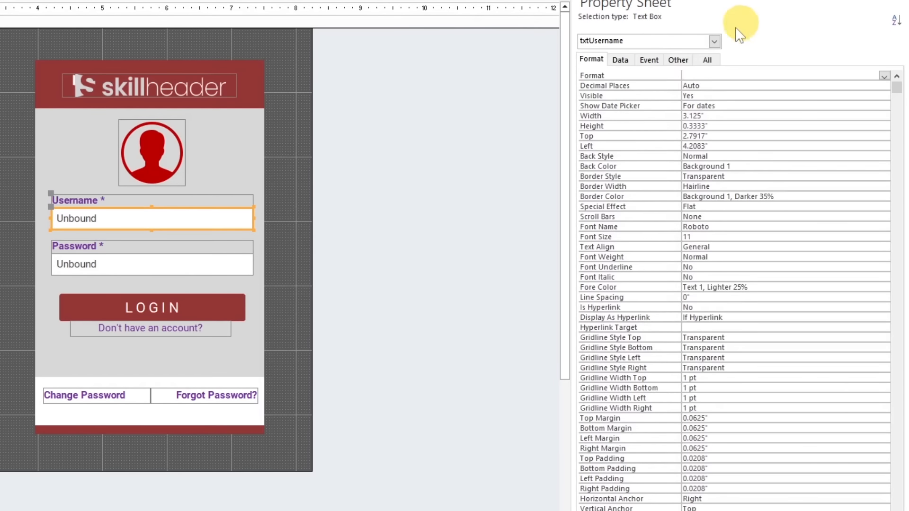
{"action": "left_click_drag", "start_coordinate": [666, 4], "coordinate": [352, 52]}
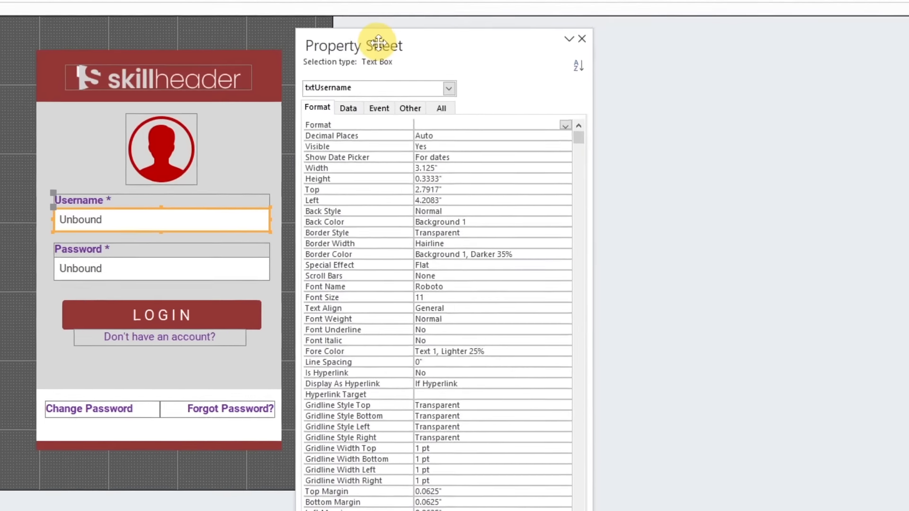
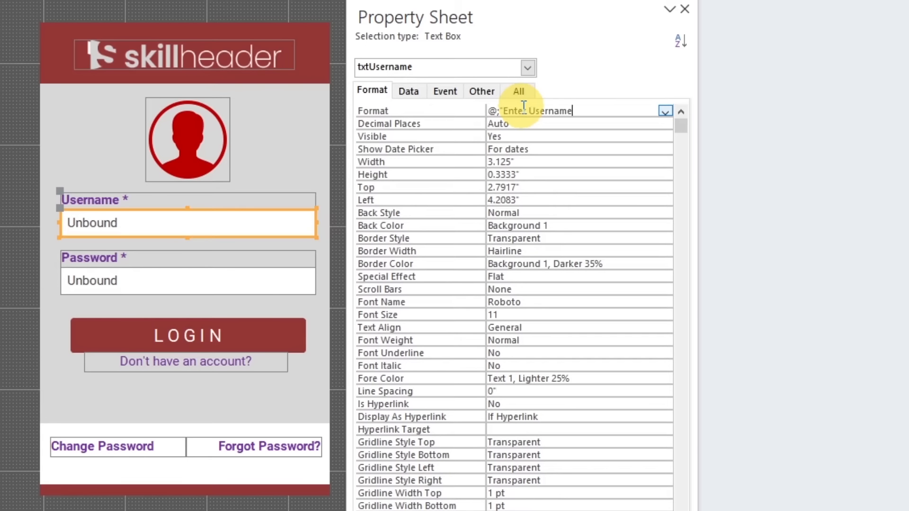
Set the Format property to @;"Enter Username" for the Username text box and @;"Enter Password" for the Password text box
{"action": "left_click", "coordinate": [524, 107]}
{"action": "left_click", "coordinate": [291, 278]}
{"action": "left_click", "coordinate": [514, 113]}
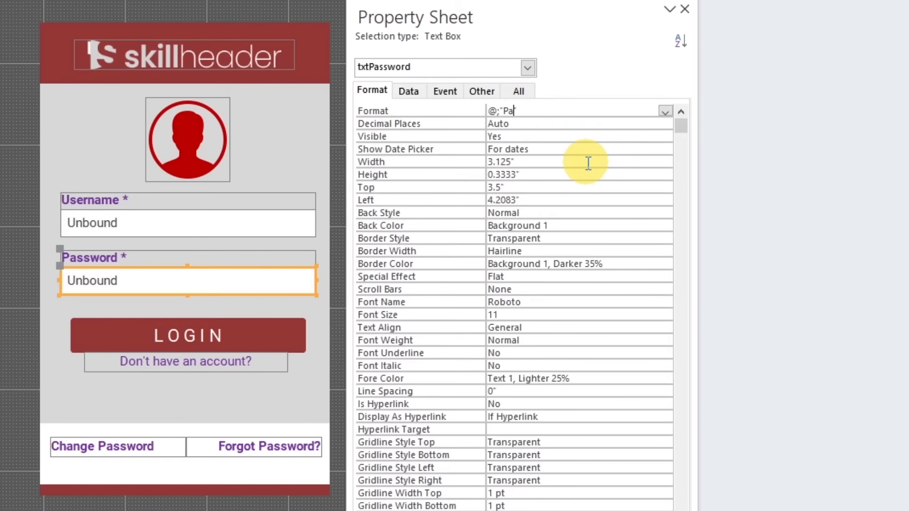
{"action": "key", "text": "Up"}
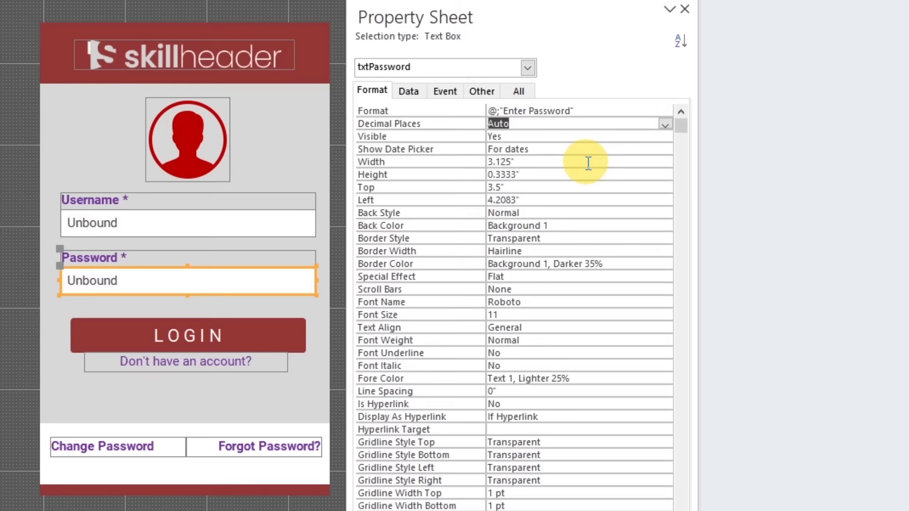
{"action": "left_click_drag", "start_coordinate": [595, 111], "coordinate": [457, 110]}
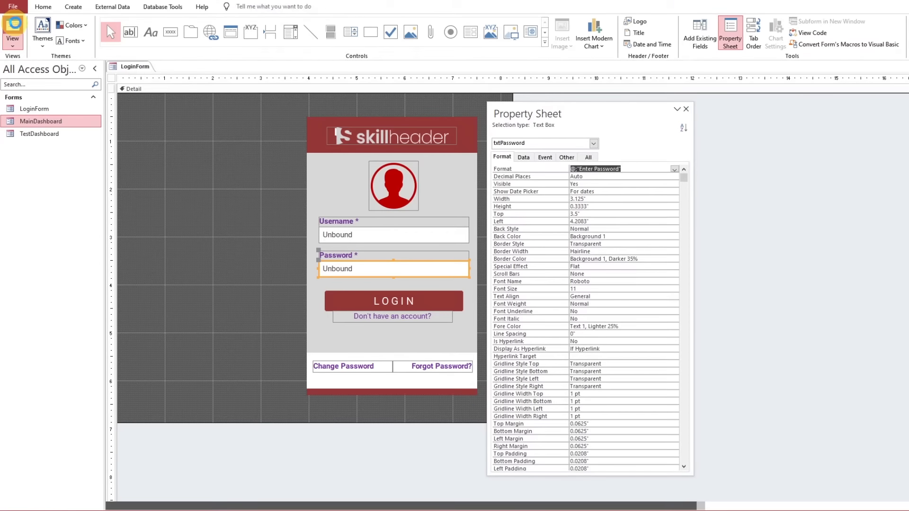
Check the placeholder texts of the Username and Password fields in Form View, and return to Design View
{"action": "left_click", "coordinate": [14, 24]}
{"action": "left_click", "coordinate": [849, 246]}
{"action": "left_click", "coordinate": [854, 217]}
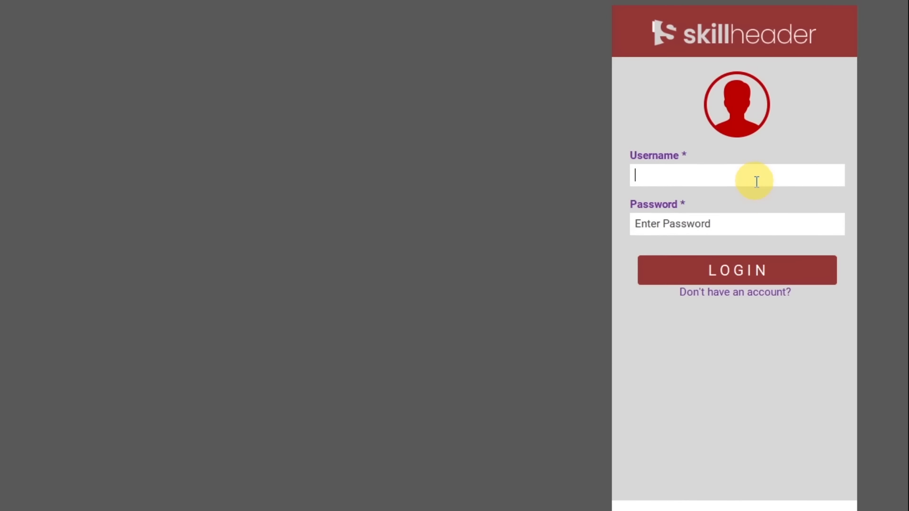
{"action": "left_click", "coordinate": [755, 223]}
{"action": "left_click", "coordinate": [745, 175]}
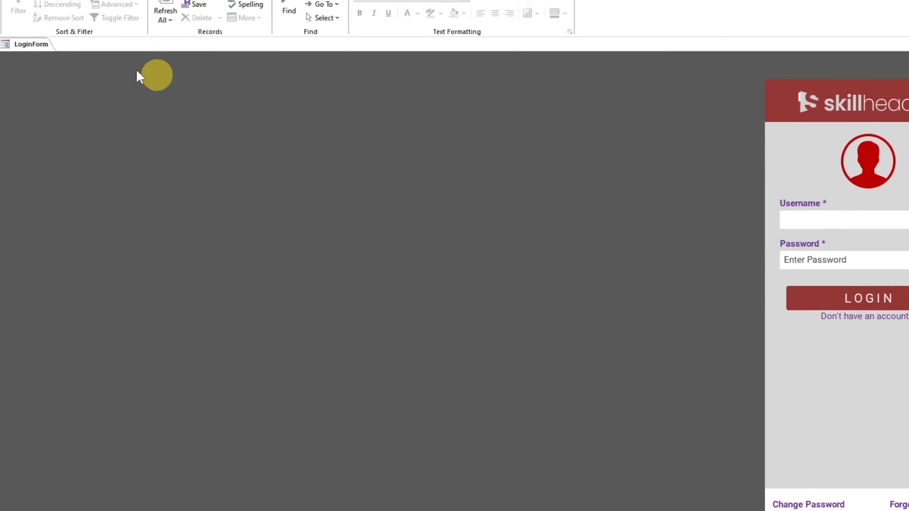
{"action": "right_click", "coordinate": [36, 46]}
{"action": "left_click", "coordinate": [71, 129]}
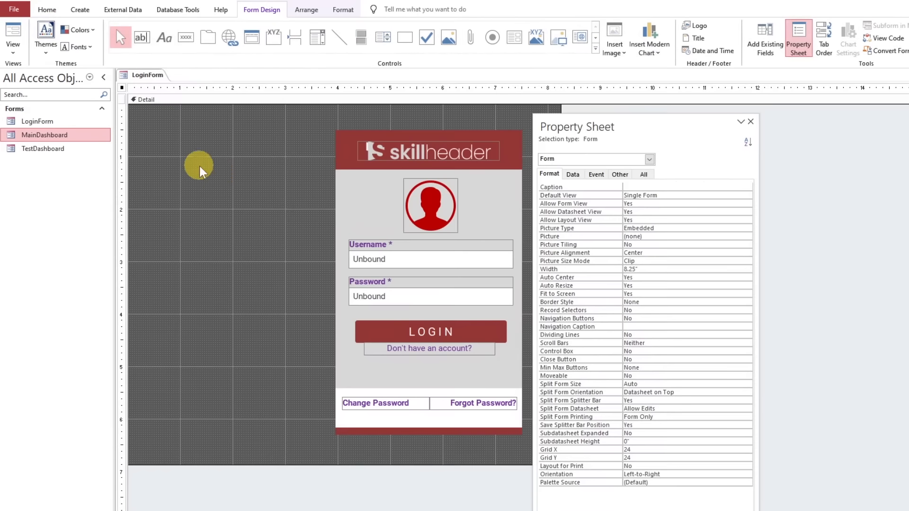
{"action": "left_click", "coordinate": [406, 259]}
{"action": "left_click", "coordinate": [423, 281], "text": "shift"}
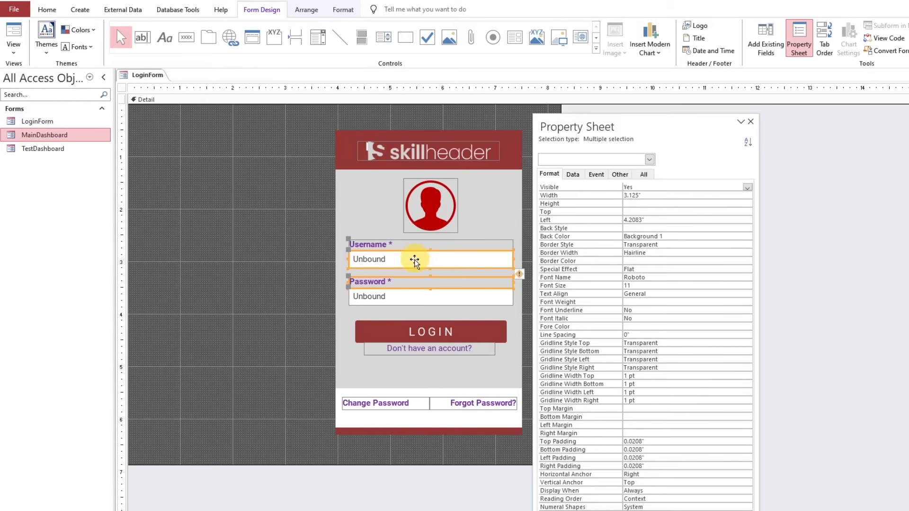
{"action": "left_click", "coordinate": [308, 260]}
{"action": "left_click", "coordinate": [374, 261]}
{"action": "left_click", "coordinate": [395, 299], "text": "shift"}
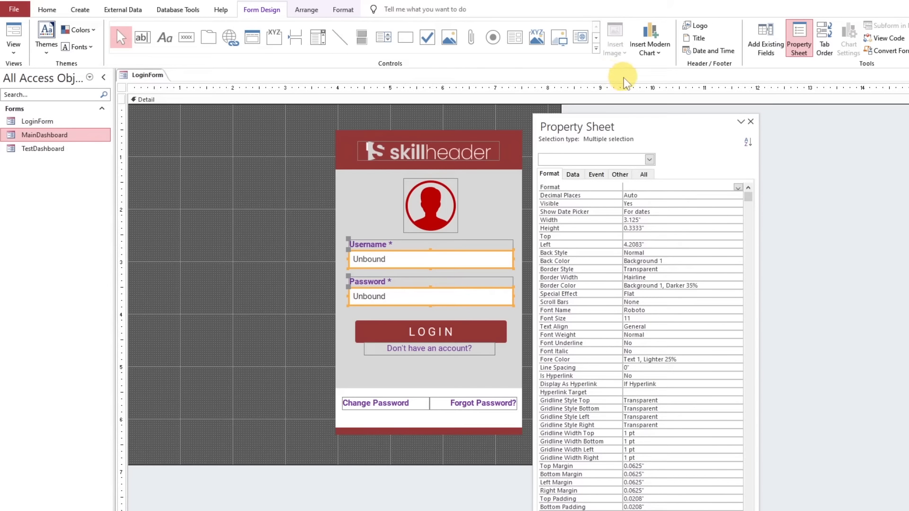
{"action": "left_click", "coordinate": [306, 10]}
{"action": "left_click", "coordinate": [331, 10]}
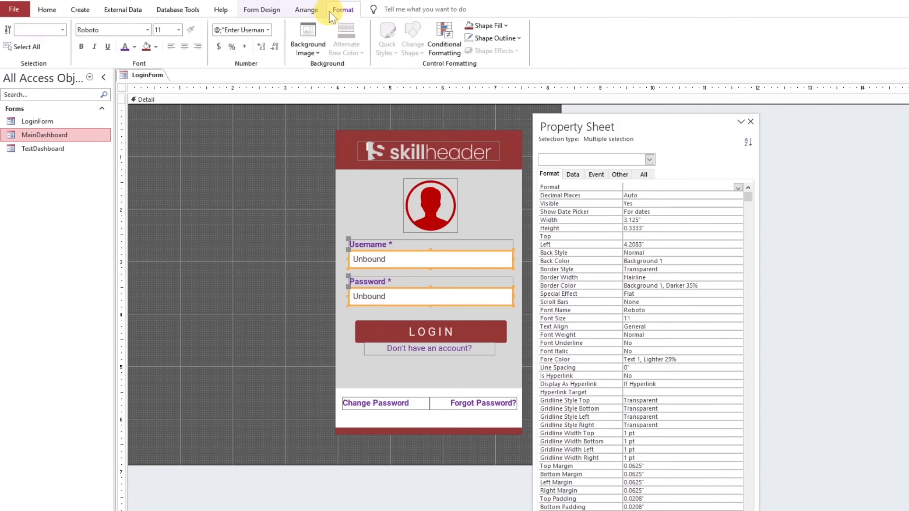
{"action": "left_click", "coordinate": [446, 41]}
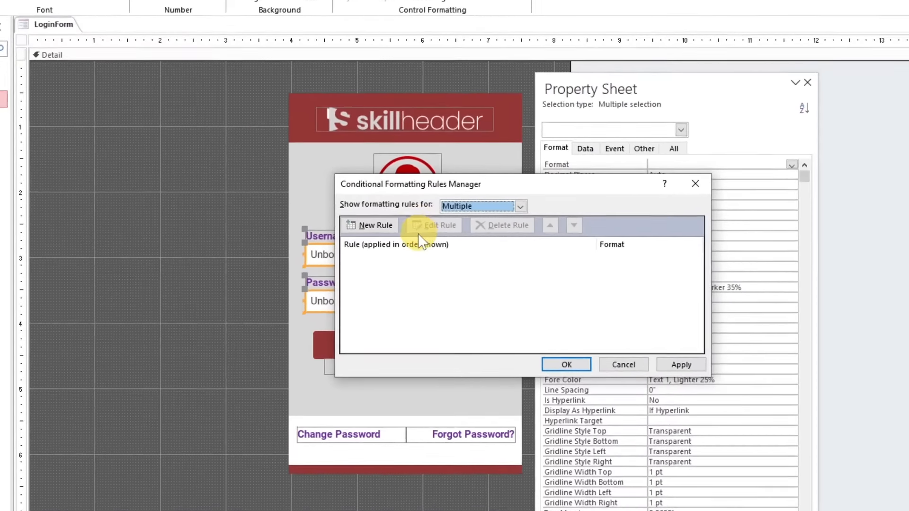
{"action": "left_click", "coordinate": [369, 225]}
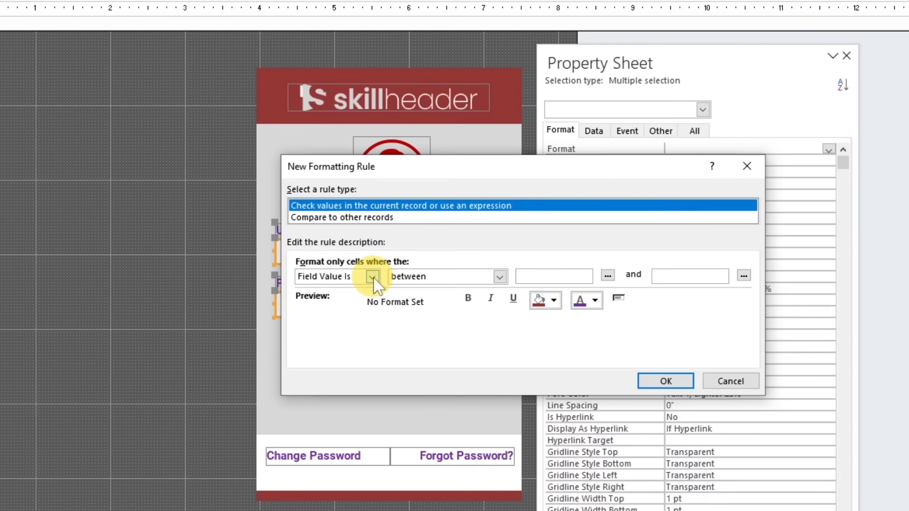
{"action": "left_click", "coordinate": [666, 382]}
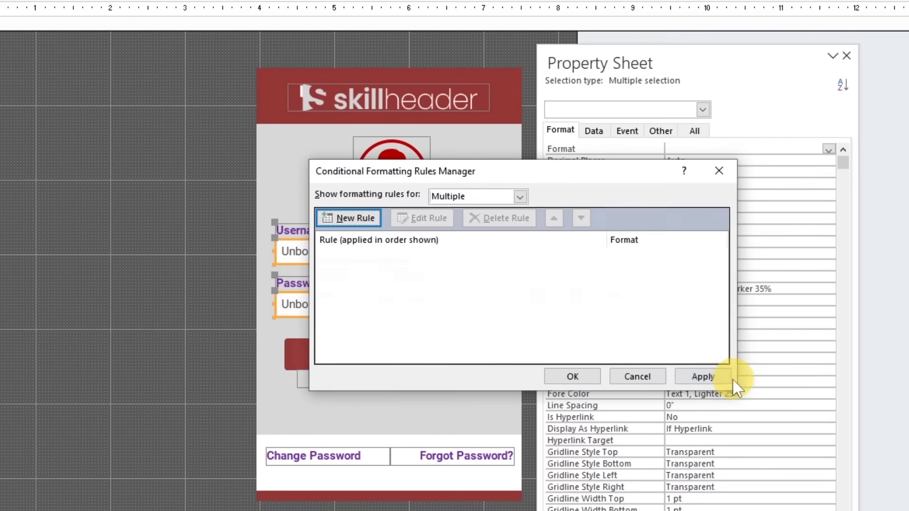
{"action": "left_click", "coordinate": [724, 377]}
{"action": "left_click", "coordinate": [642, 375]}
{"action": "left_click", "coordinate": [328, 337]}
Start a new conditional formatting rule for the Username text box with the condition type Expression Is
{"action": "left_click", "coordinate": [296, 254]}
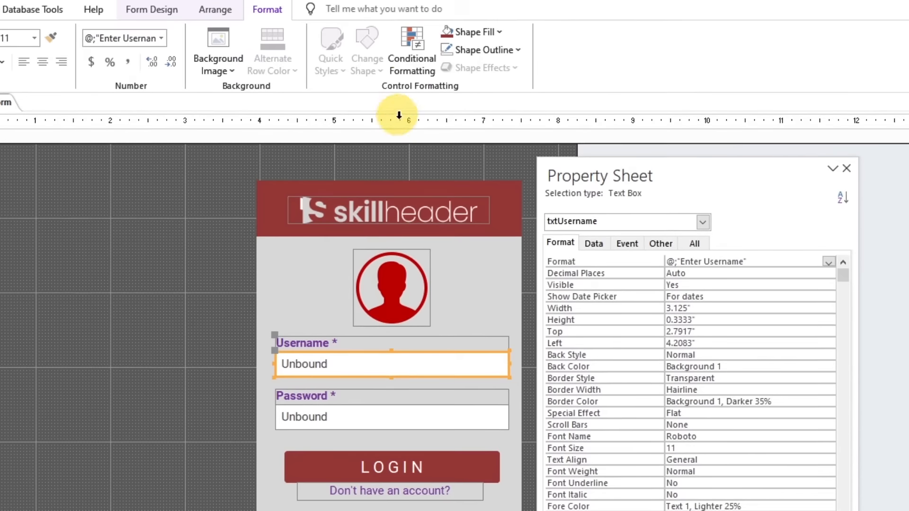
{"action": "left_click", "coordinate": [412, 47]}
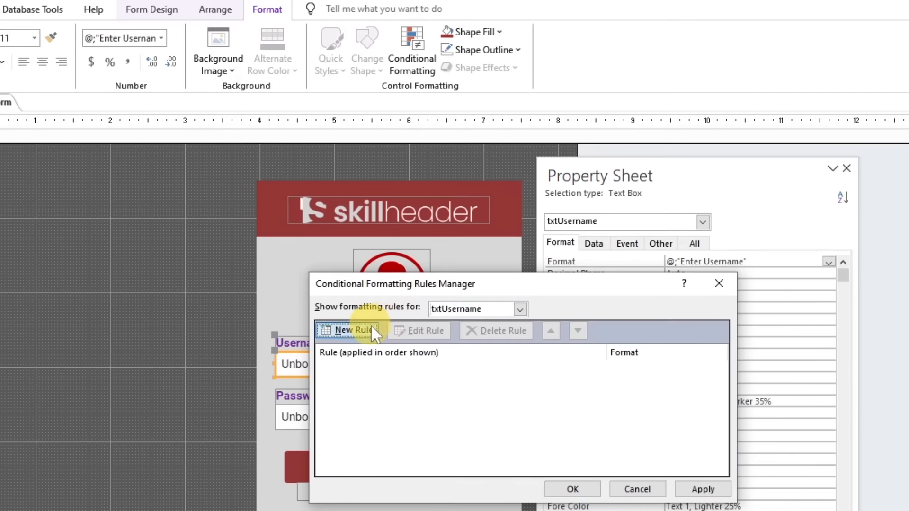
{"action": "left_click", "coordinate": [341, 331]}
{"action": "left_click", "coordinate": [372, 390]}
{"action": "left_click", "coordinate": [323, 414]}
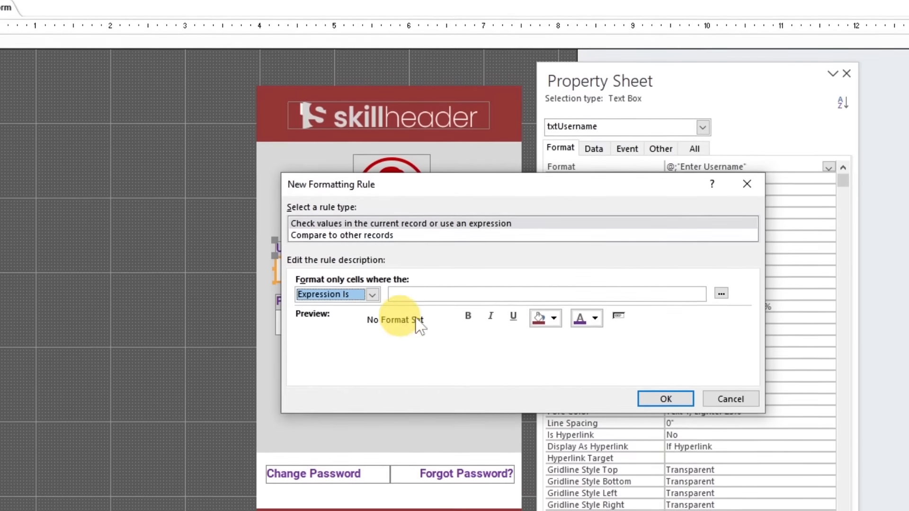
Use the Expression Builder to enter IsNull([txtUsername]) as the rule's condition
{"action": "left_click", "coordinate": [721, 286]}
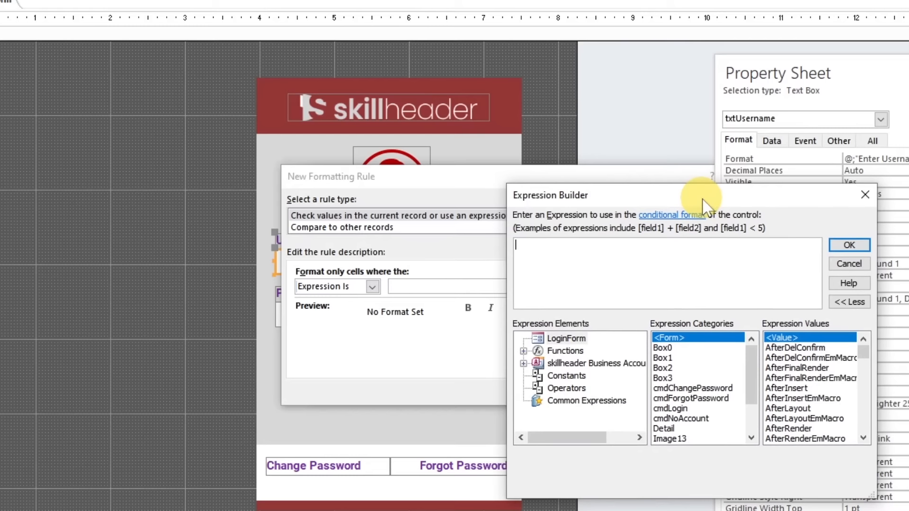
{"action": "type", "text": "IsNull("}
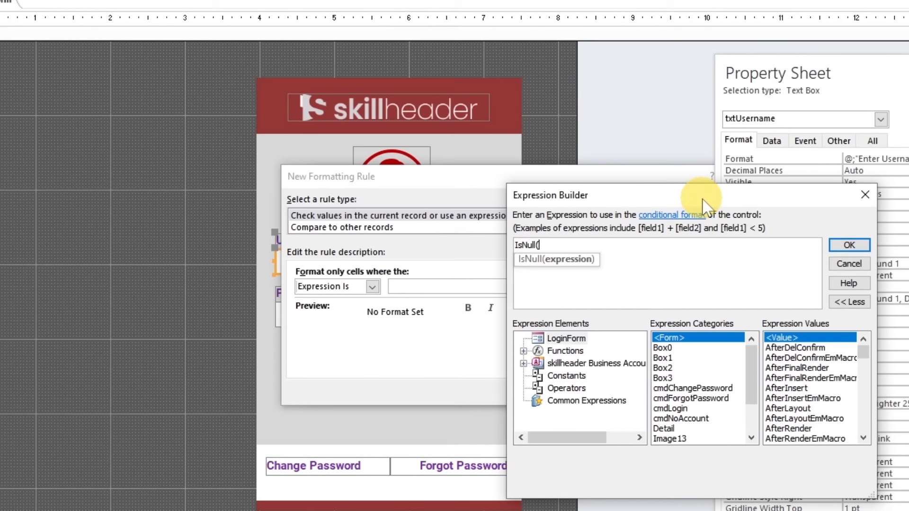
{"action": "type", "text": "m"}
{"action": "key", "text": "BackSpace"}
{"action": "type", "text": "txt"}
{"action": "key", "text": "Down"}
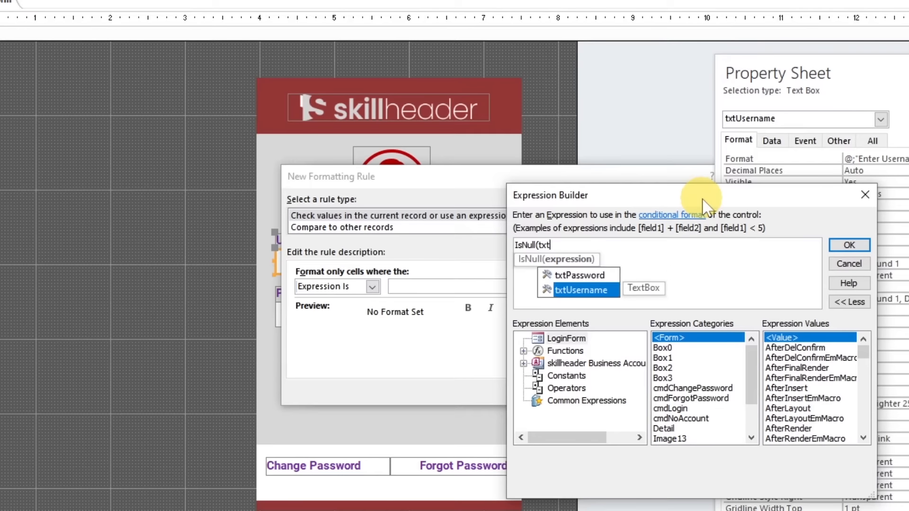
{"action": "key", "text": "Tab"}
{"action": "type", "text": ")"}
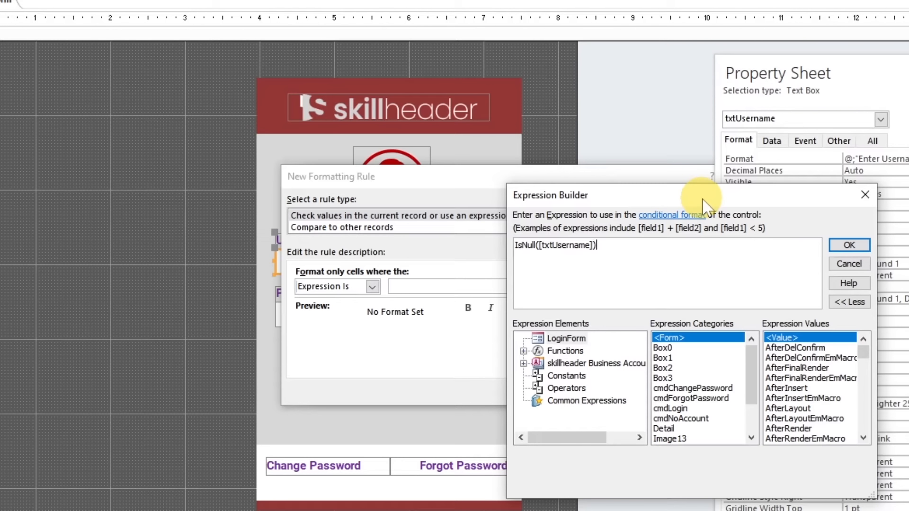
{"action": "left_click", "coordinate": [849, 245]}
{"action": "left_click_drag", "start_coordinate": [497, 283], "coordinate": [366, 287]}
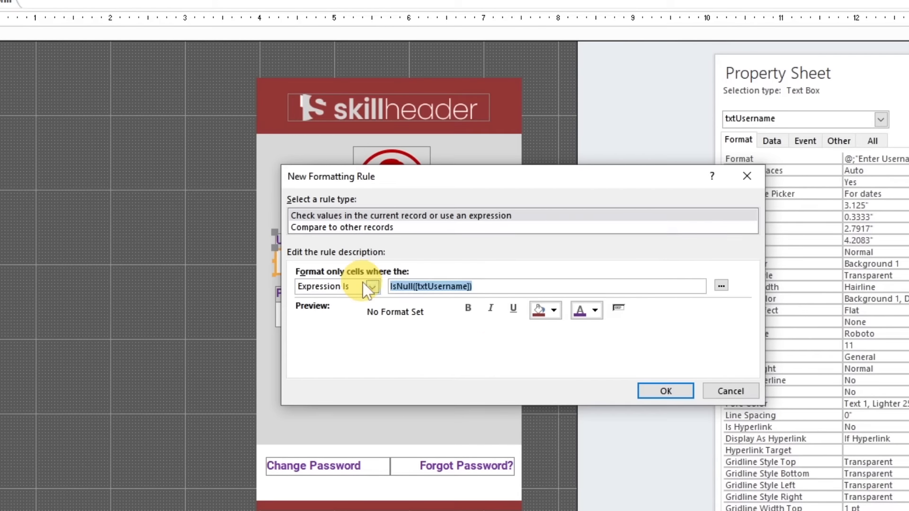
Format the Username rule with grey italic text and save it
{"action": "left_click", "coordinate": [596, 311]}
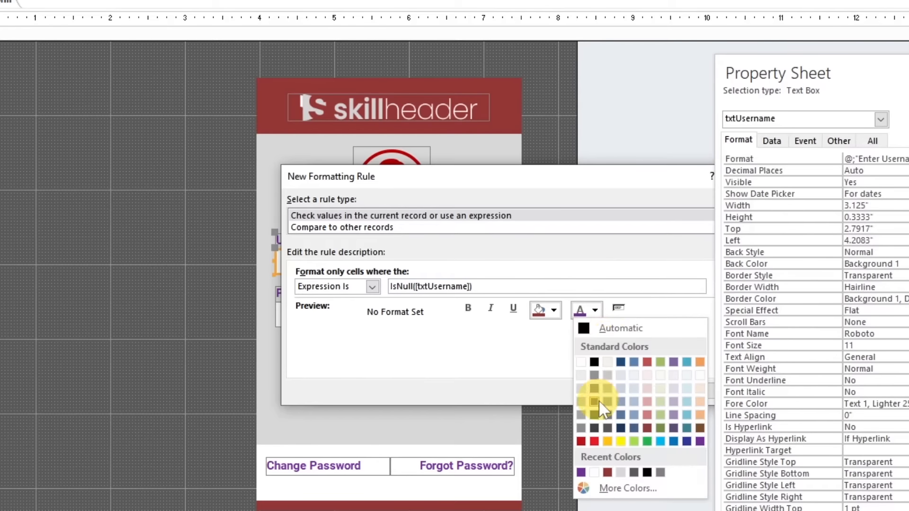
{"action": "left_click", "coordinate": [579, 411]}
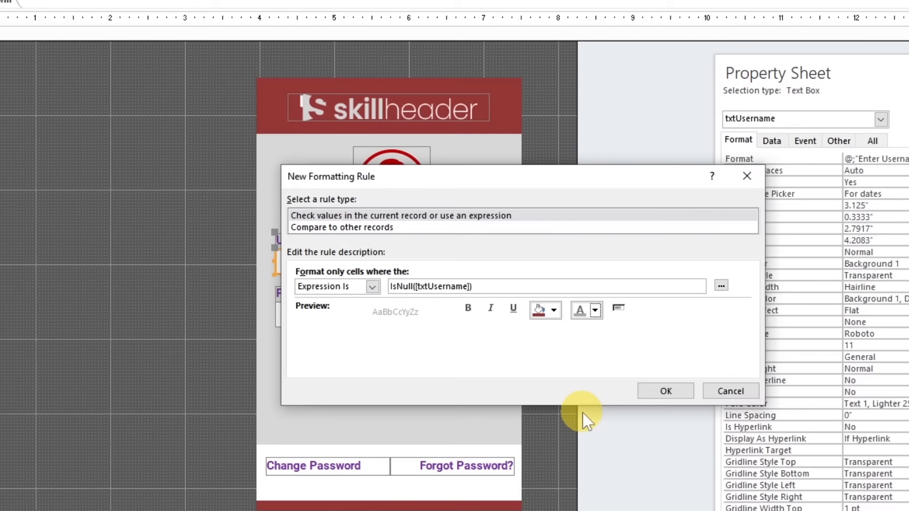
{"action": "left_click", "coordinate": [491, 308]}
{"action": "left_click", "coordinate": [663, 392]}
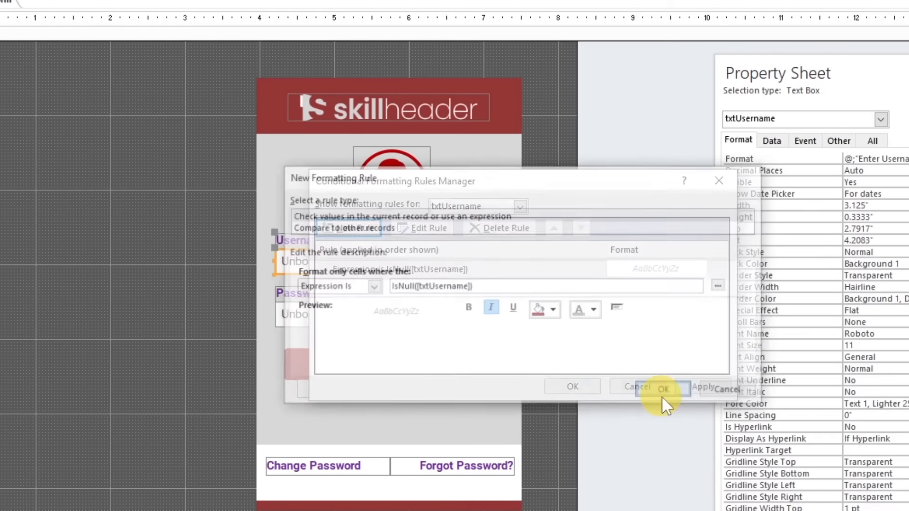
{"action": "left_click", "coordinate": [582, 382]}
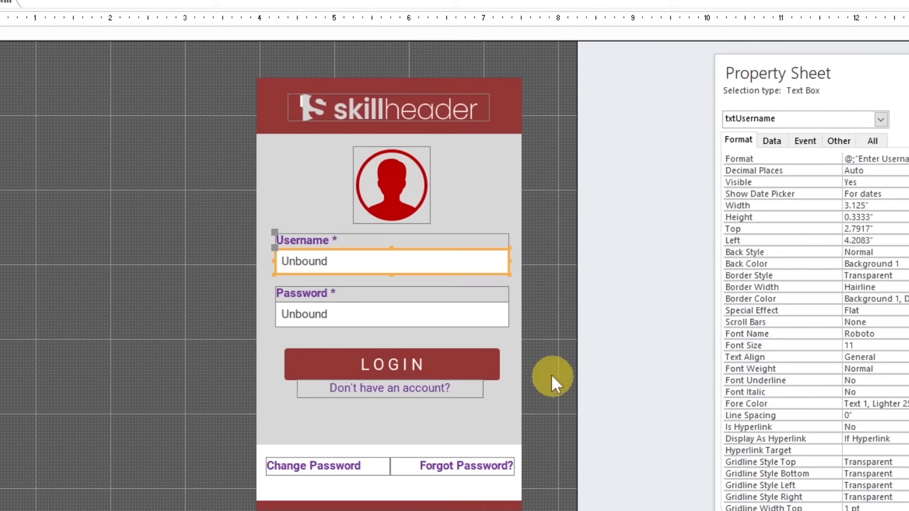
Start a new conditional formatting rule for the Password text box with the condition type Expression Is
{"action": "left_click", "coordinate": [511, 351]}
{"action": "left_click", "coordinate": [465, 315]}
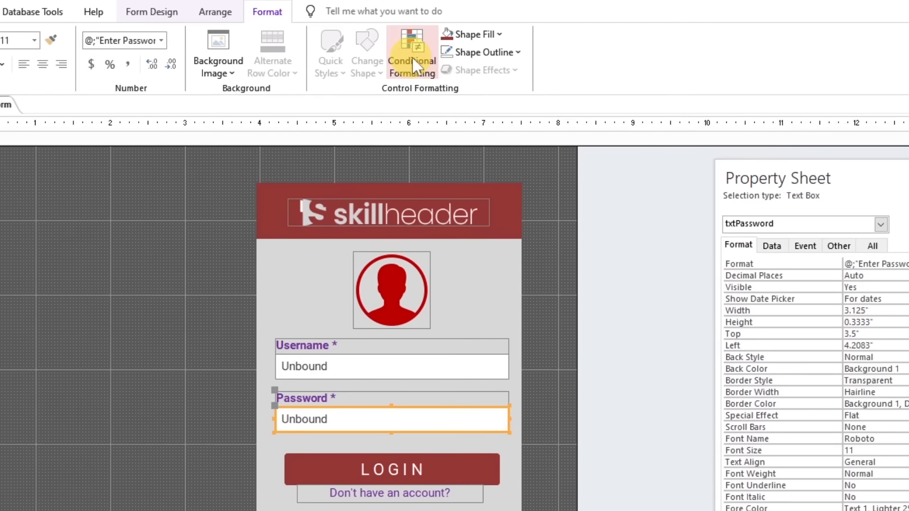
{"action": "left_click", "coordinate": [412, 56]}
{"action": "left_click", "coordinate": [354, 332]}
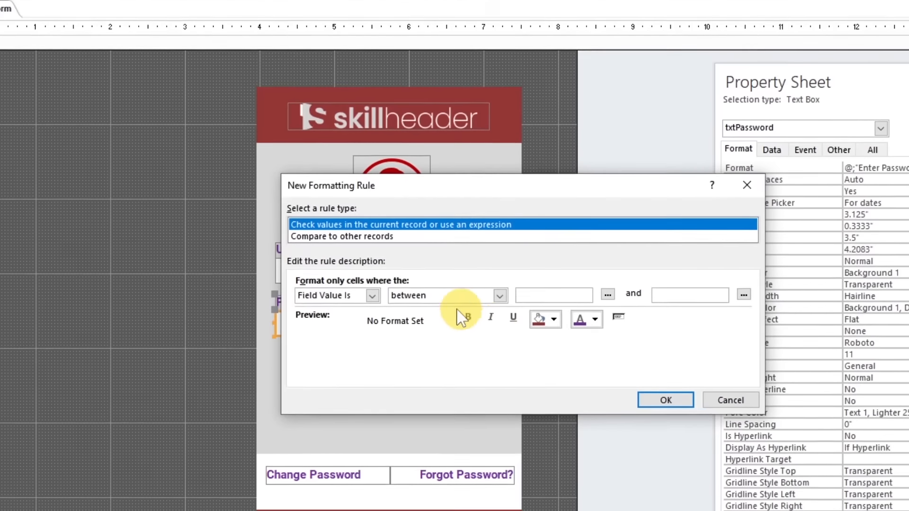
{"action": "left_click", "coordinate": [331, 300]}
{"action": "left_click", "coordinate": [348, 329]}
{"action": "left_click", "coordinate": [468, 254]}
Use the Expression Builder to enter IsNull([txtPassword]) as the rule's condition
{"action": "left_click", "coordinate": [721, 252]}
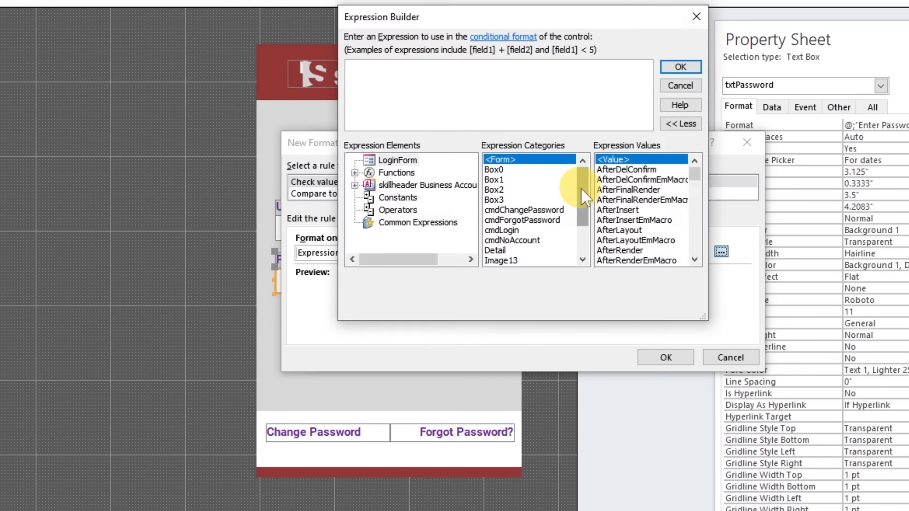
{"action": "type", "text": "isnull("}
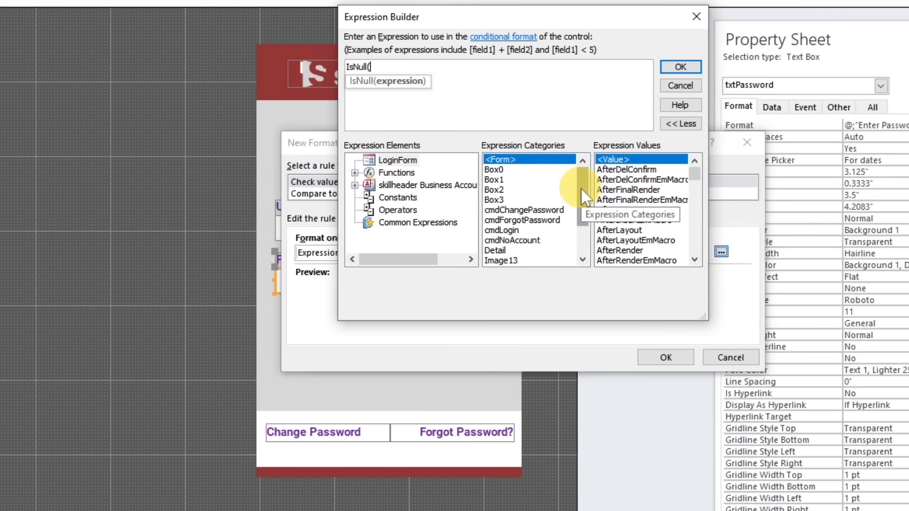
{"action": "type", "text": "[txtPassword])"}
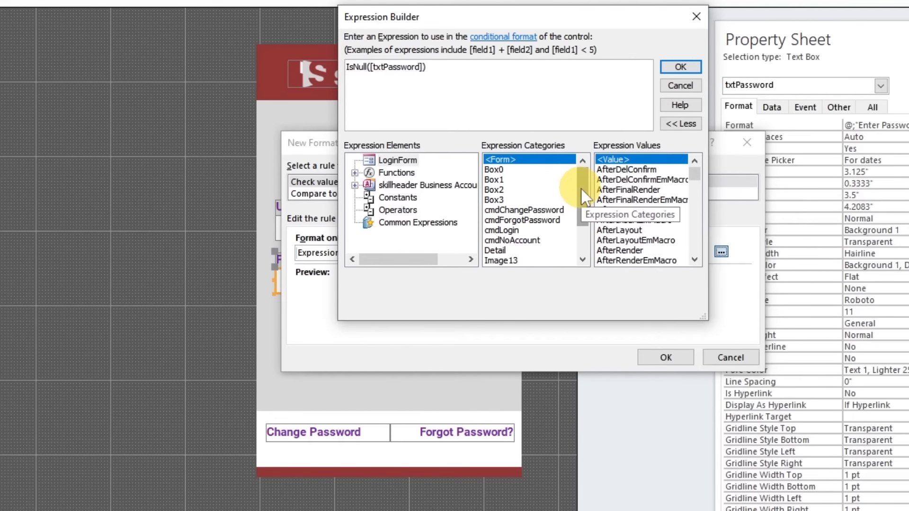
{"action": "left_click", "coordinate": [680, 68]}
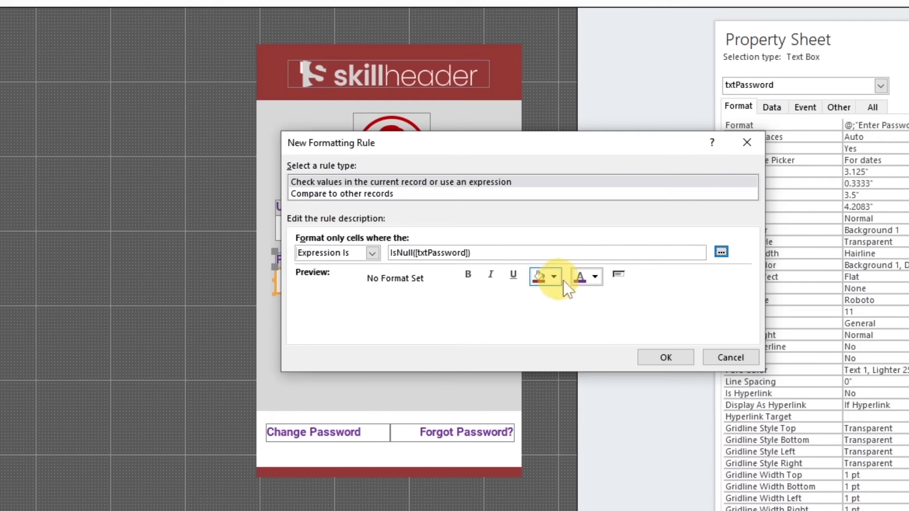
Format the Password rule with grey italic text and save it
{"action": "left_click", "coordinate": [600, 280]}
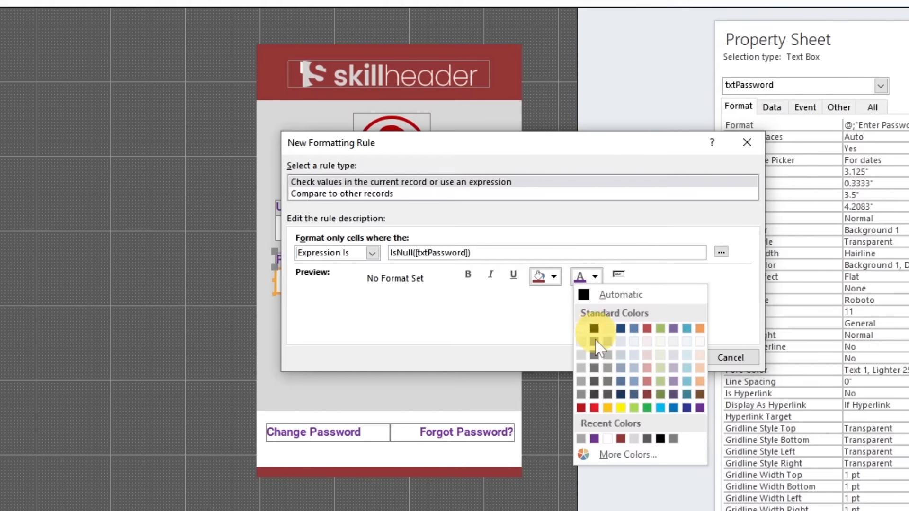
{"action": "left_click", "coordinate": [575, 383]}
{"action": "left_click", "coordinate": [490, 275]}
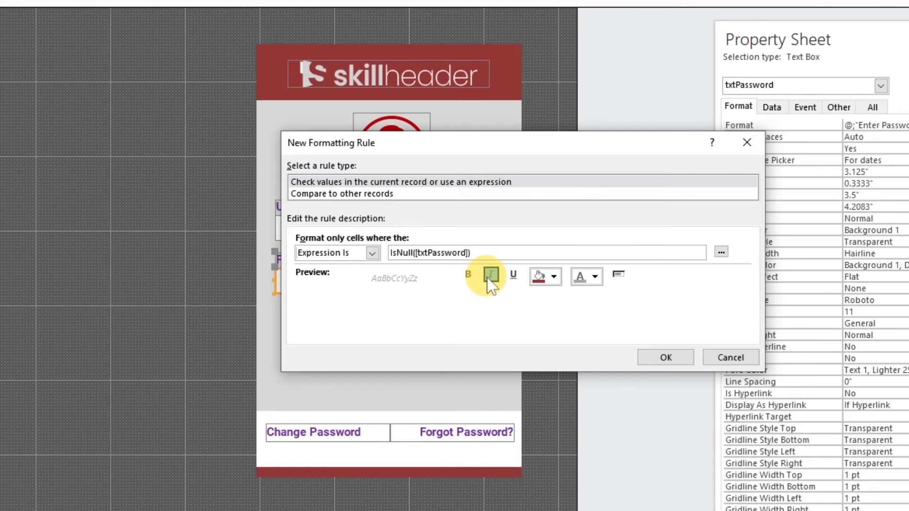
{"action": "left_click", "coordinate": [654, 357]}
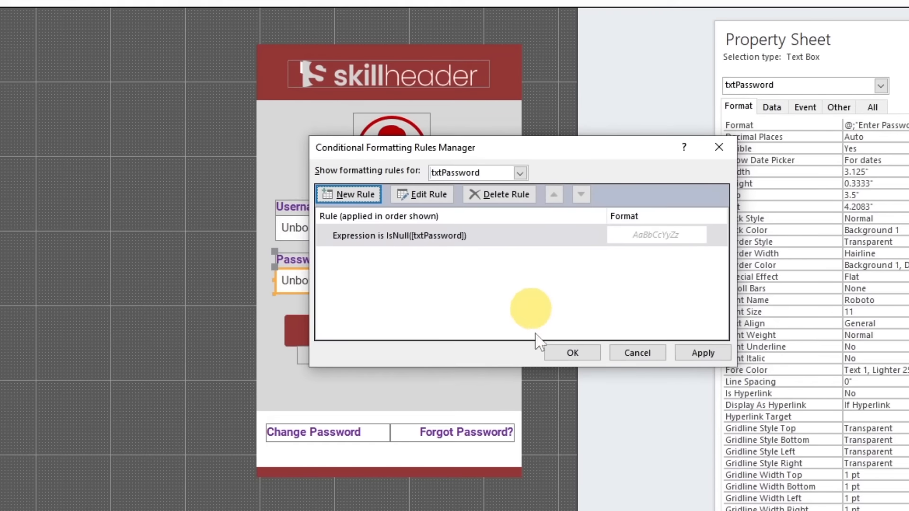
{"action": "left_click", "coordinate": [574, 350]}
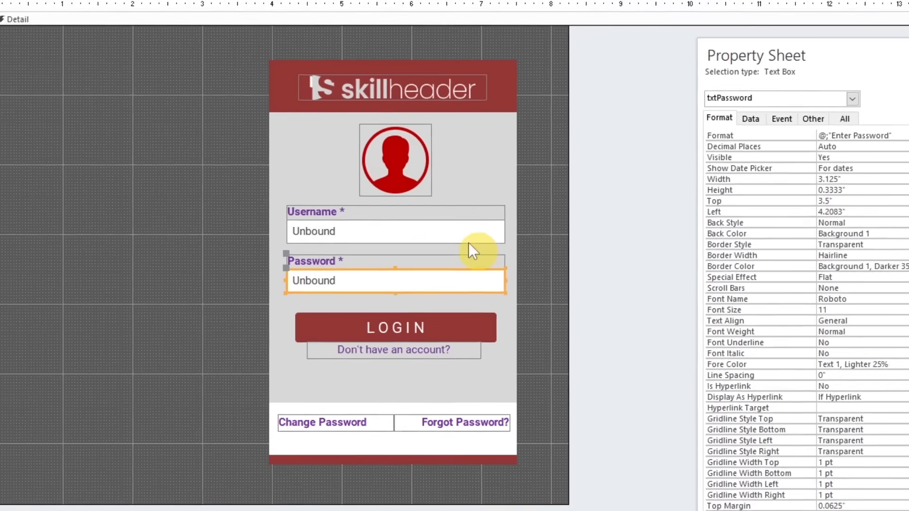
Switch the login form to Form View to check the placeholder formatting
{"action": "left_click", "coordinate": [205, 192]}
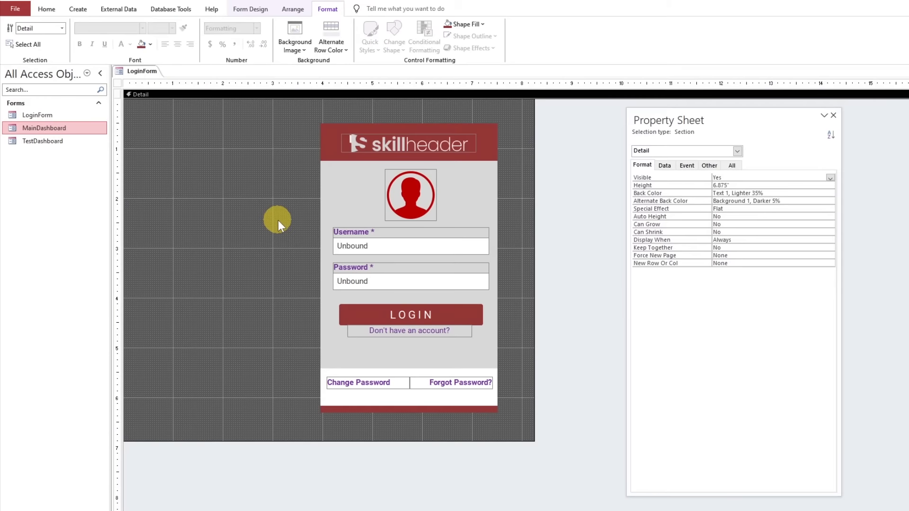
{"action": "left_click", "coordinate": [46, 9]}
{"action": "left_click", "coordinate": [16, 30]}
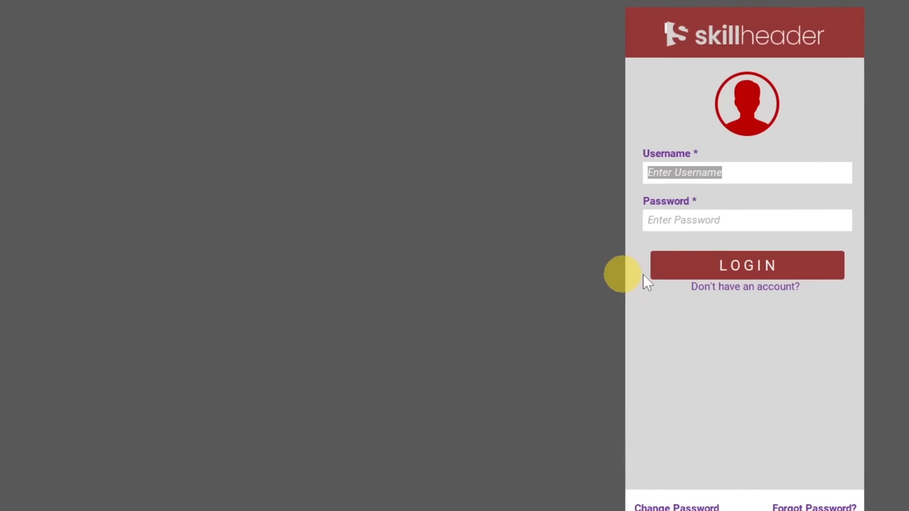
Check the Username and Password placeholders by moving the focus between the two fields
{"action": "left_click", "coordinate": [737, 289]}
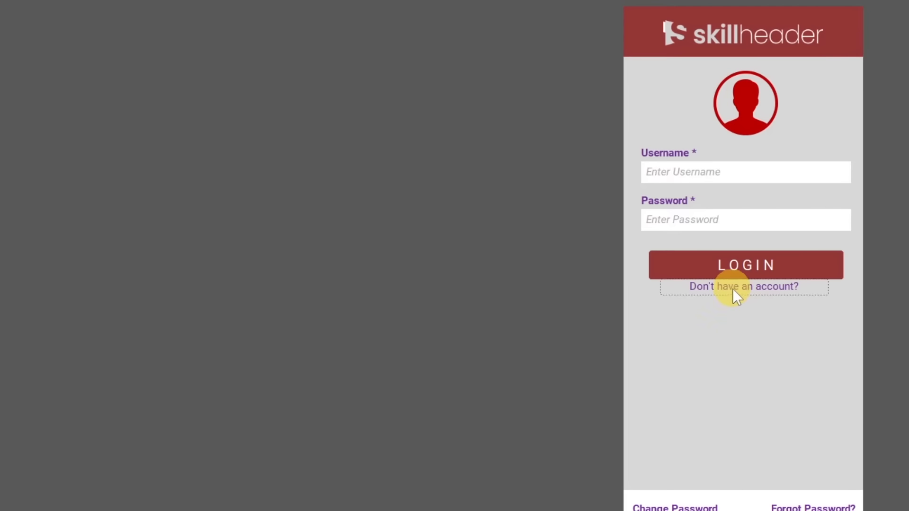
{"action": "left_click", "coordinate": [758, 218]}
{"action": "left_click", "coordinate": [751, 170]}
{"action": "left_click", "coordinate": [750, 218]}
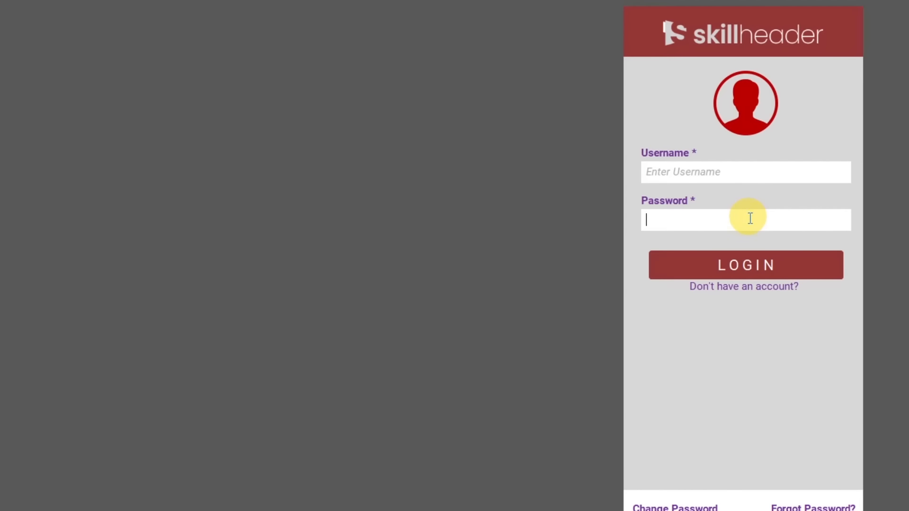
Test the login fields by entering the username admin and a sample password, and select the password text for removal
{"action": "left_click", "coordinate": [732, 172]}
{"action": "type", "text": "admin"}
{"action": "key", "text": "Tab"}
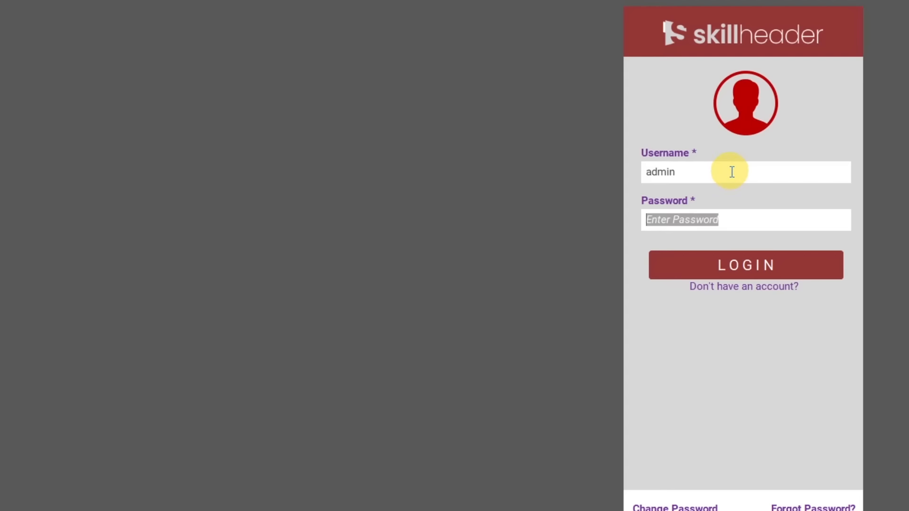
{"action": "type", "text": "asdk324234"}
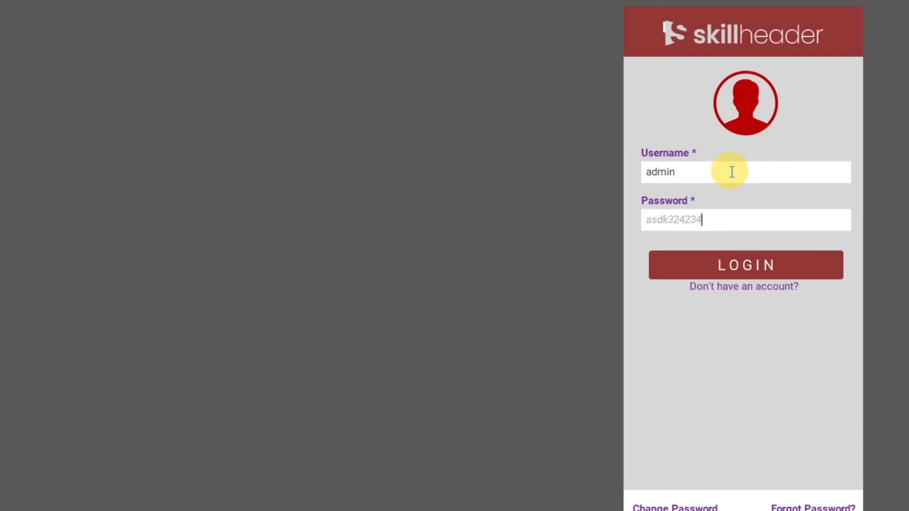
{"action": "left_click_drag", "start_coordinate": [751, 218], "coordinate": [572, 204]}
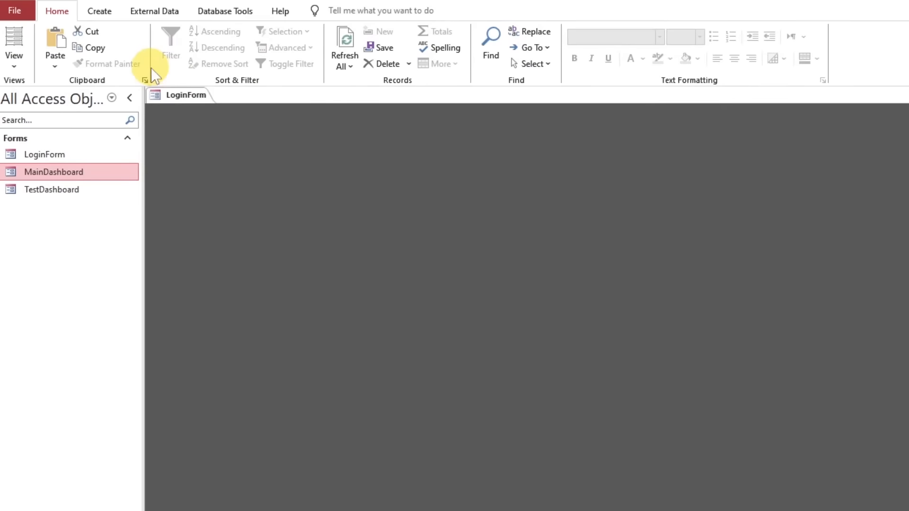
In Design View, apply the predefined Password input mask to the Password text box with the Input Mask Wizard
{"action": "right_click", "coordinate": [175, 95]}
{"action": "left_click", "coordinate": [211, 192]}
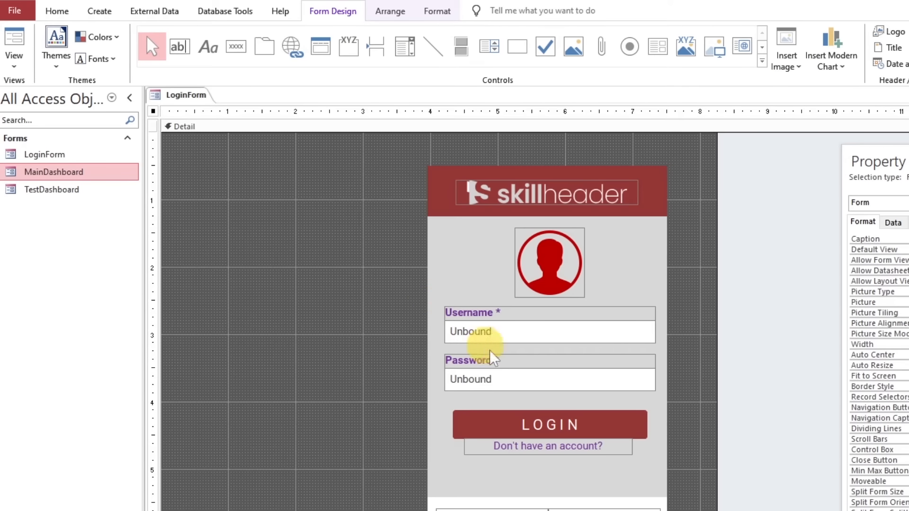
{"action": "left_click", "coordinate": [506, 375]}
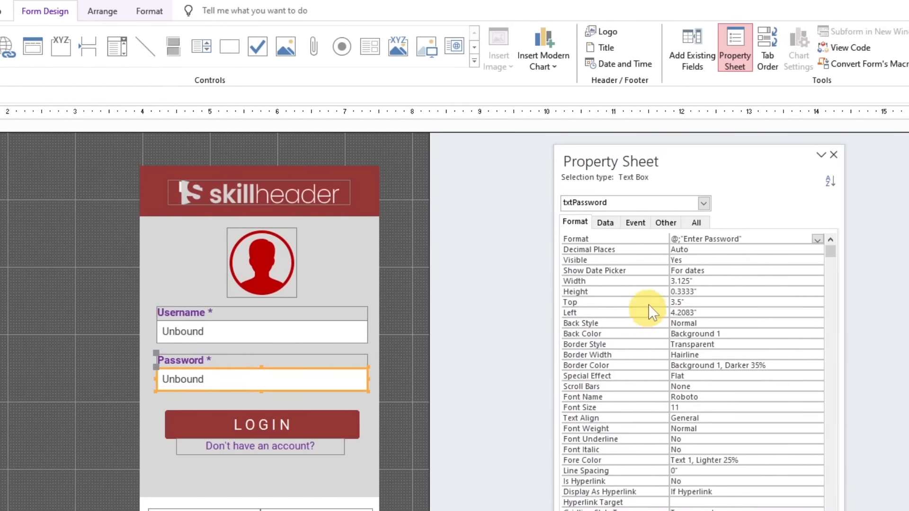
{"action": "left_click", "coordinate": [605, 222]}
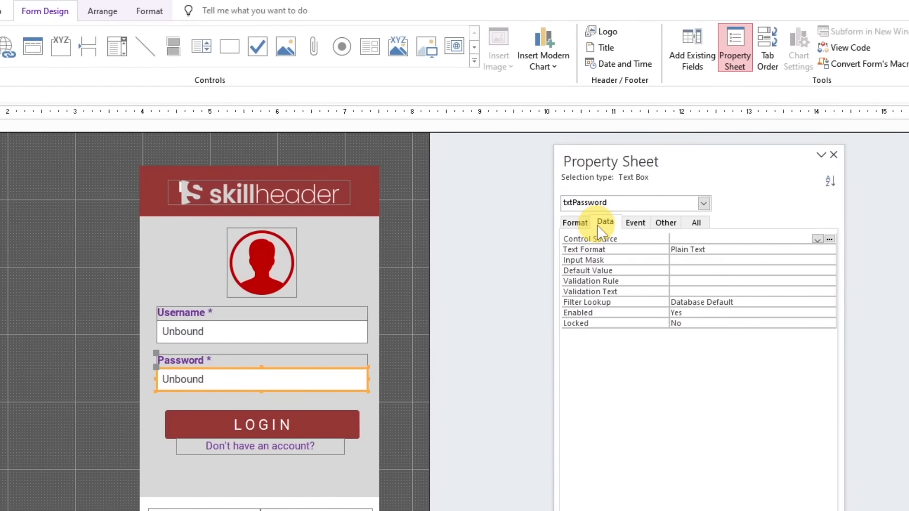
{"action": "left_click", "coordinate": [595, 258]}
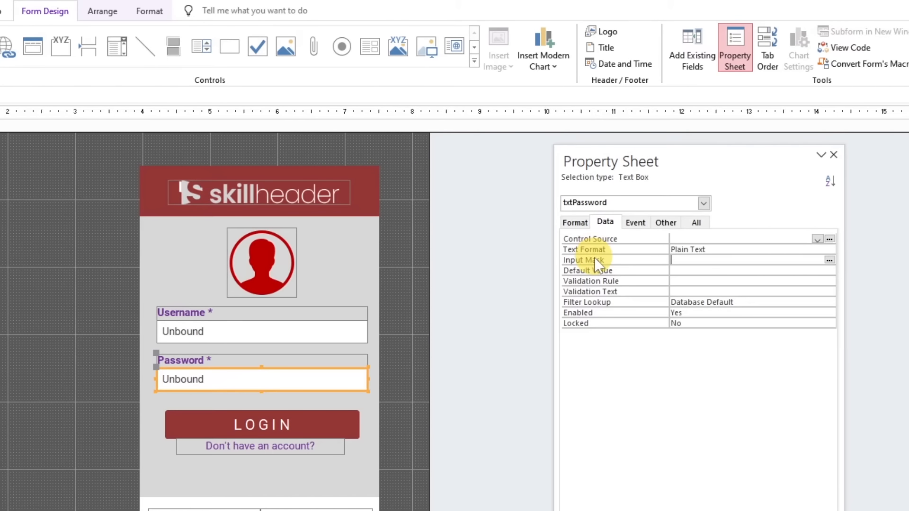
{"action": "left_click", "coordinate": [829, 261]}
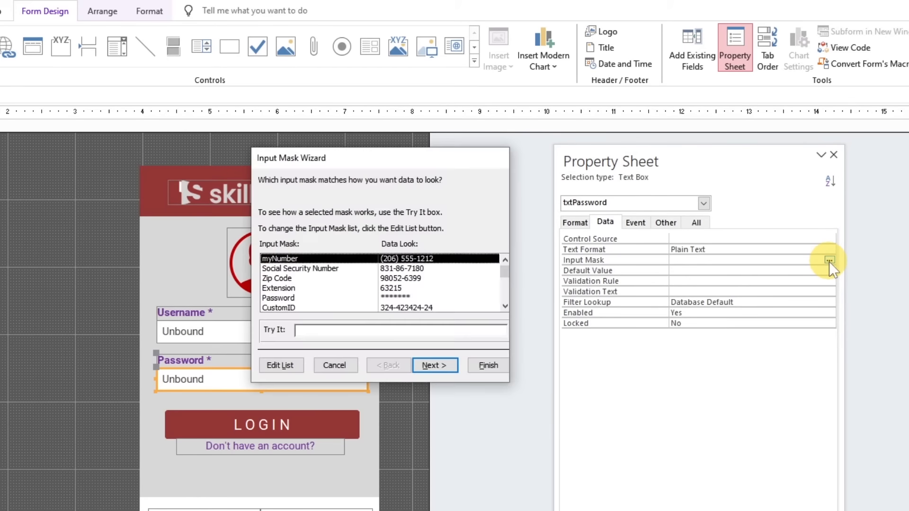
{"action": "left_click", "coordinate": [383, 289]}
{"action": "left_click", "coordinate": [383, 298]}
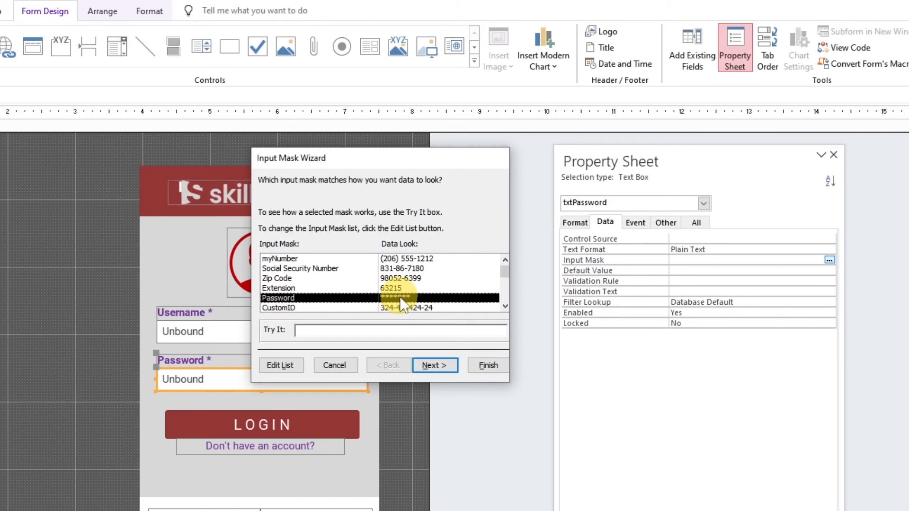
{"action": "left_click", "coordinate": [431, 366]}
{"action": "left_click", "coordinate": [484, 365]}
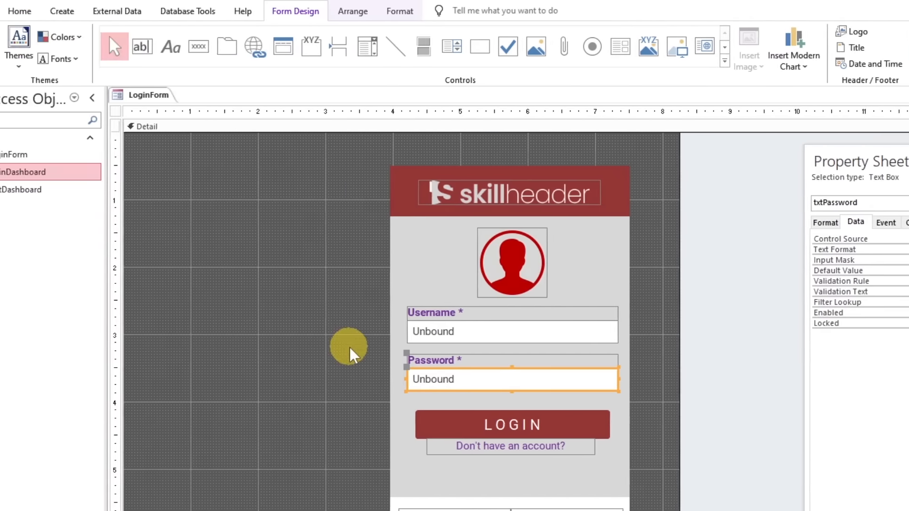
Test the masked field in Form View by entering the username admin and a sample password
{"action": "right_click", "coordinate": [349, 348]}
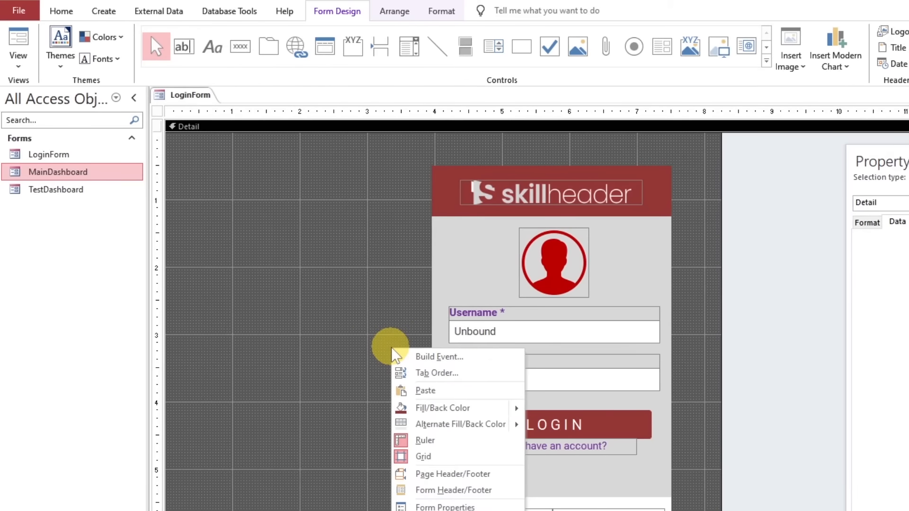
{"action": "left_click", "coordinate": [335, 337]}
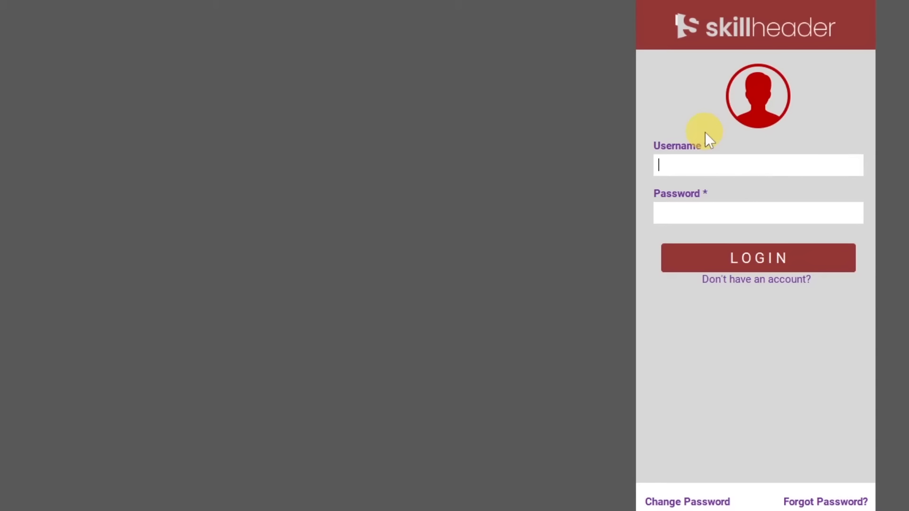
{"action": "type", "text": "admin"}
{"action": "key", "text": "Tab"}
{"action": "type", "text": "******"}
Clear both login fields and move the focus between them to check the placeholders
{"action": "left_click_drag", "start_coordinate": [728, 215], "coordinate": [607, 216]}
{"action": "key", "text": "BackSpace"}
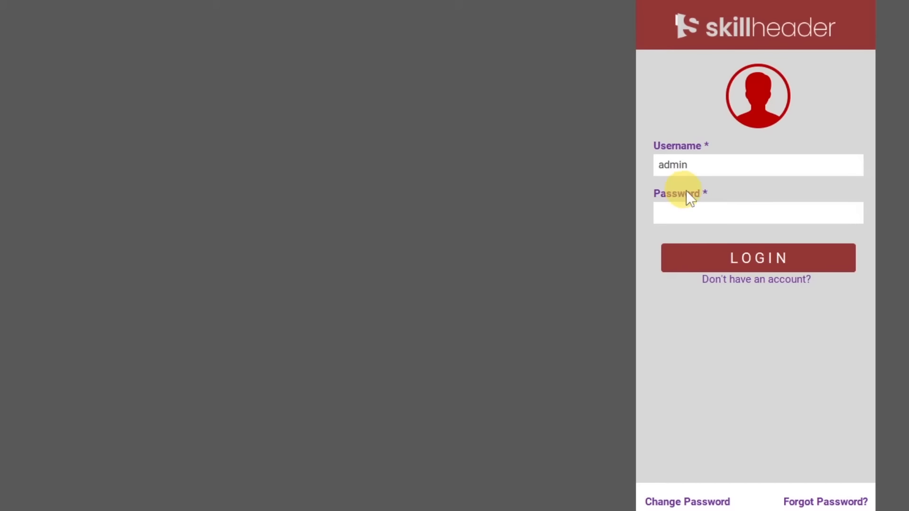
{"action": "left_click_drag", "start_coordinate": [721, 164], "coordinate": [633, 165]}
{"action": "left_click", "coordinate": [741, 212]}
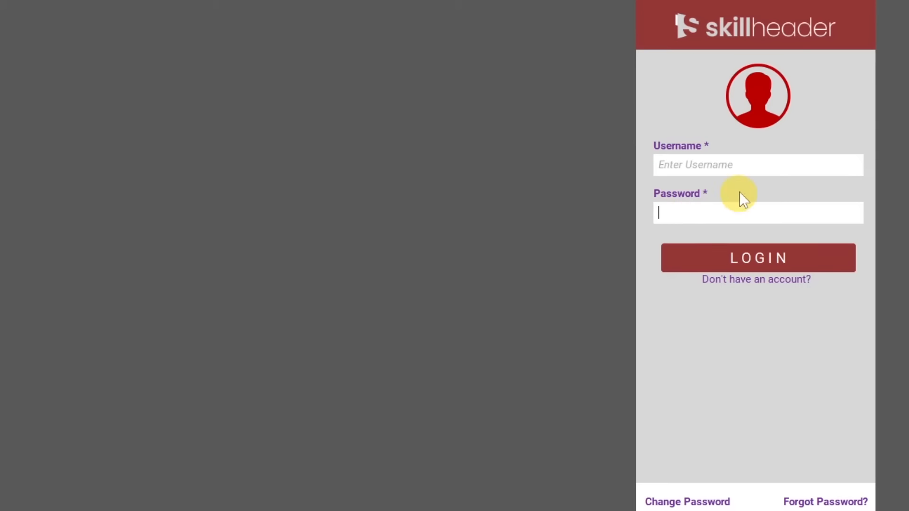
{"action": "left_click", "coordinate": [737, 164]}
{"action": "left_click", "coordinate": [741, 213]}
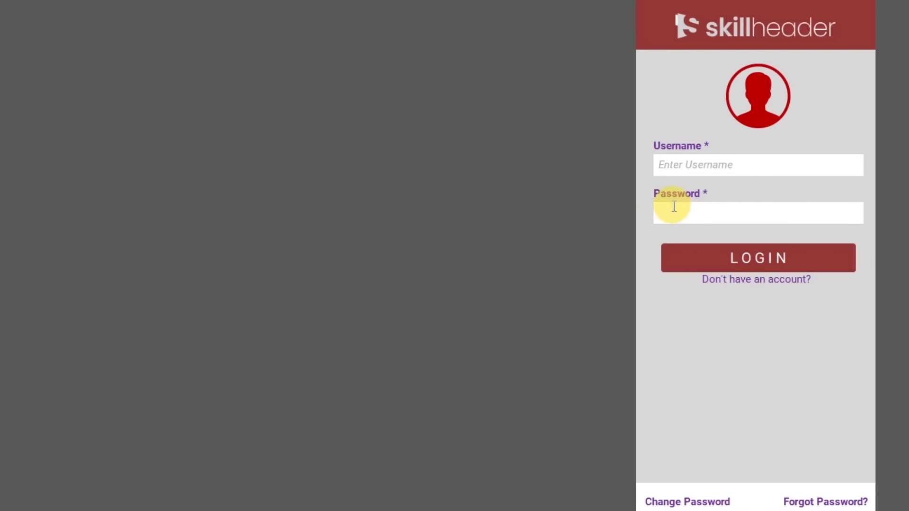
In Design View, set the Password text box's Format property to @;"Enter Password"
{"action": "right_click", "coordinate": [64, 9]}
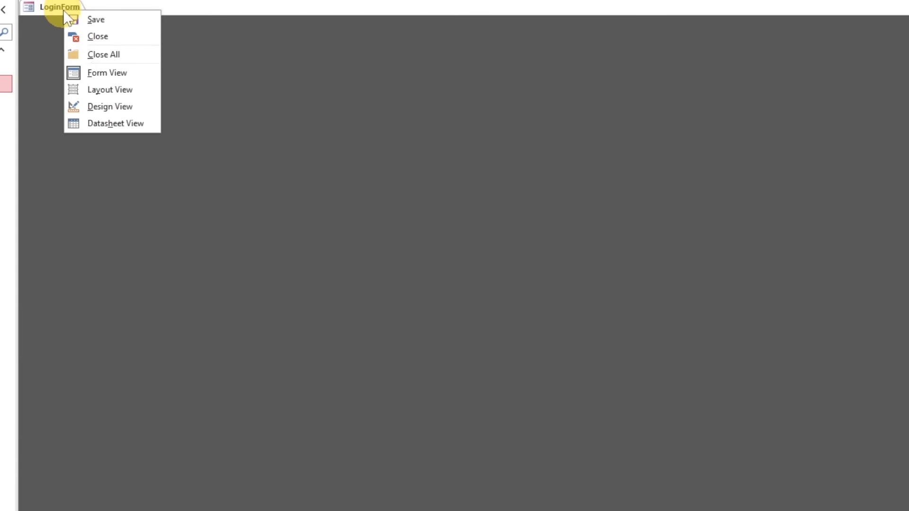
{"action": "left_click", "coordinate": [96, 106]}
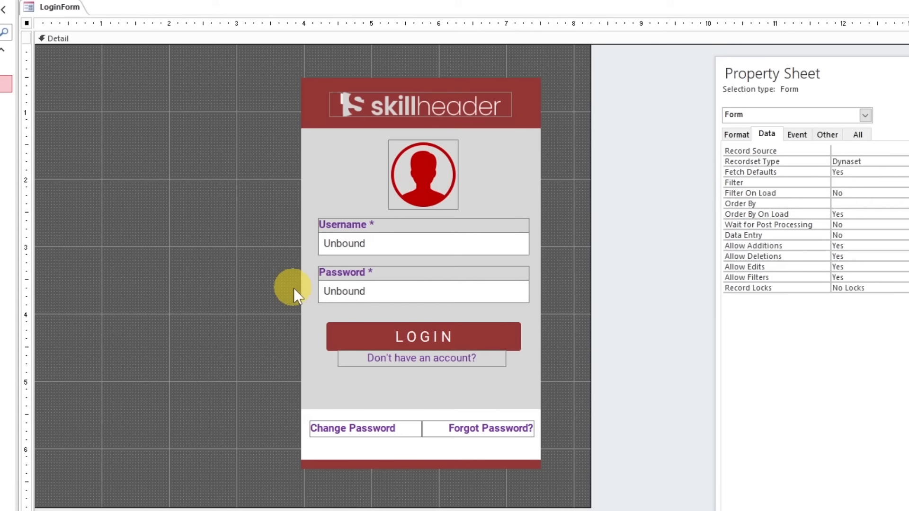
{"action": "left_click", "coordinate": [362, 290]}
{"action": "left_click", "coordinate": [737, 135]}
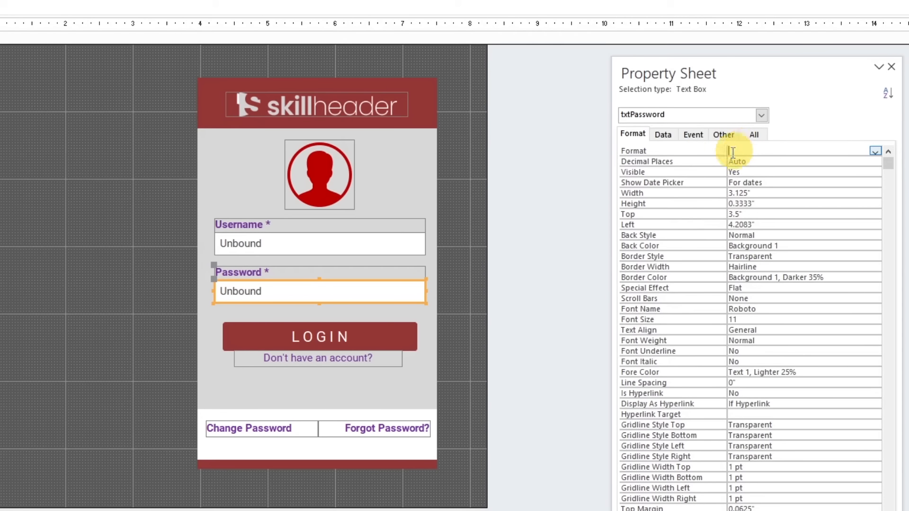
{"action": "left_click", "coordinate": [661, 149]}
{"action": "type", "text": "@;\"\""}
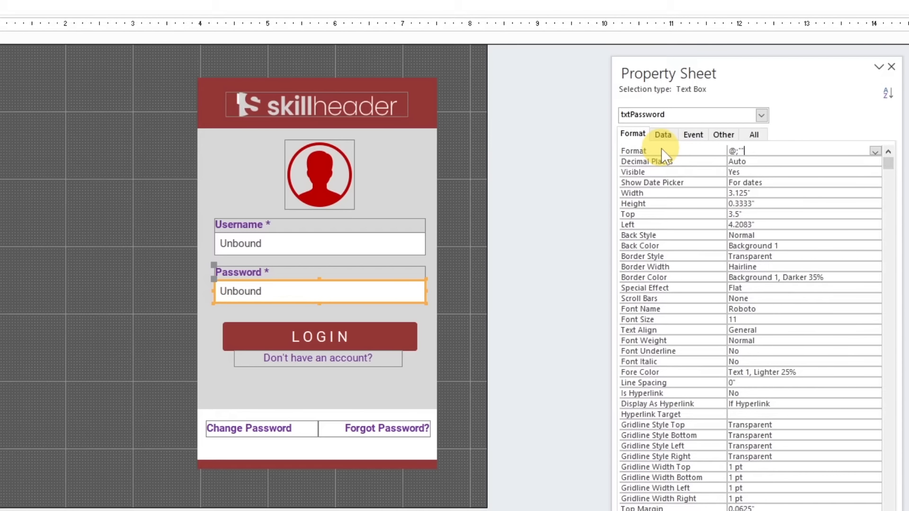
{"action": "key", "text": "Left"}
{"action": "type", "text": "Enter Password"}
{"action": "key", "text": "Return"}
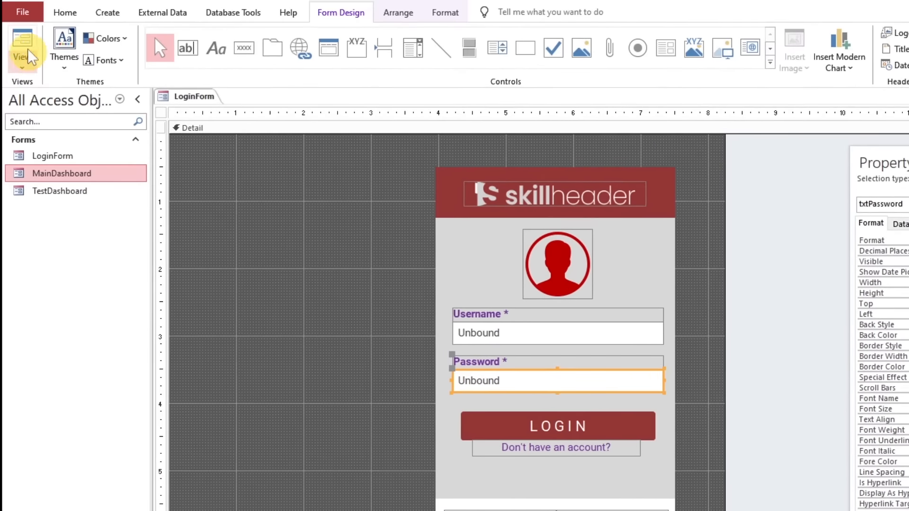
Check the placeholders of both fields in Form View and close the login form
{"action": "left_click", "coordinate": [22, 45]}
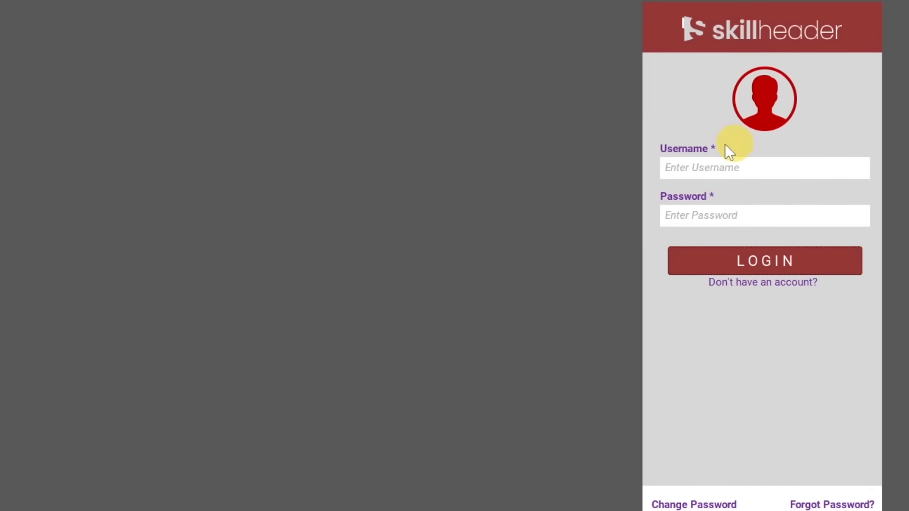
{"action": "left_click", "coordinate": [789, 225]}
{"action": "left_click", "coordinate": [792, 172]}
{"action": "left_click", "coordinate": [793, 217]}
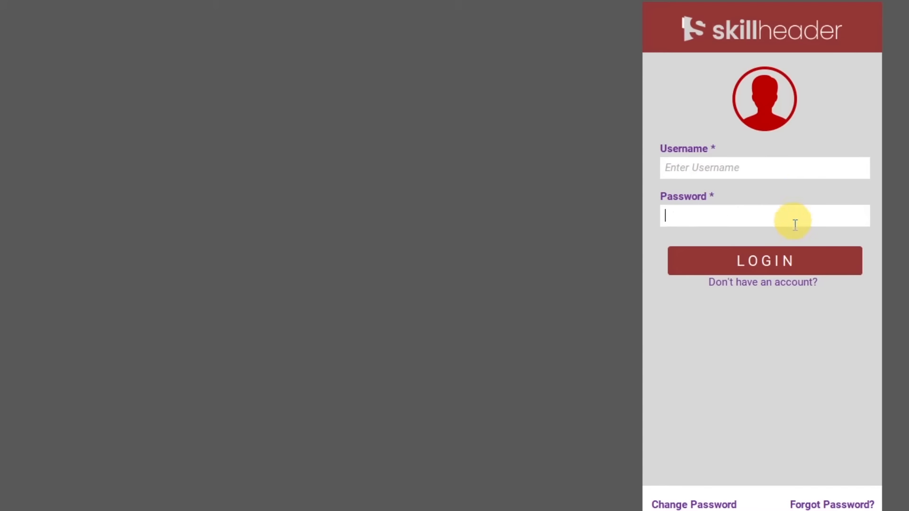
{"action": "left_click", "coordinate": [794, 269]}
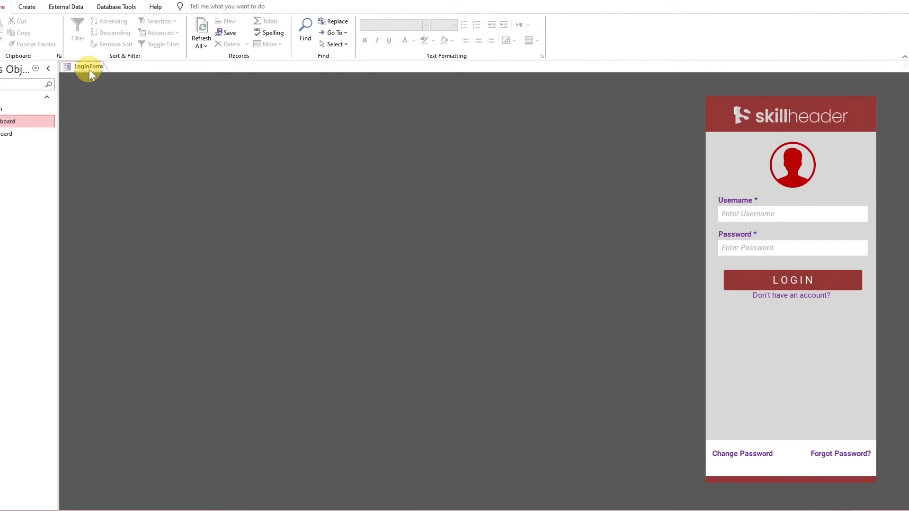
{"action": "right_click", "coordinate": [89, 70]}
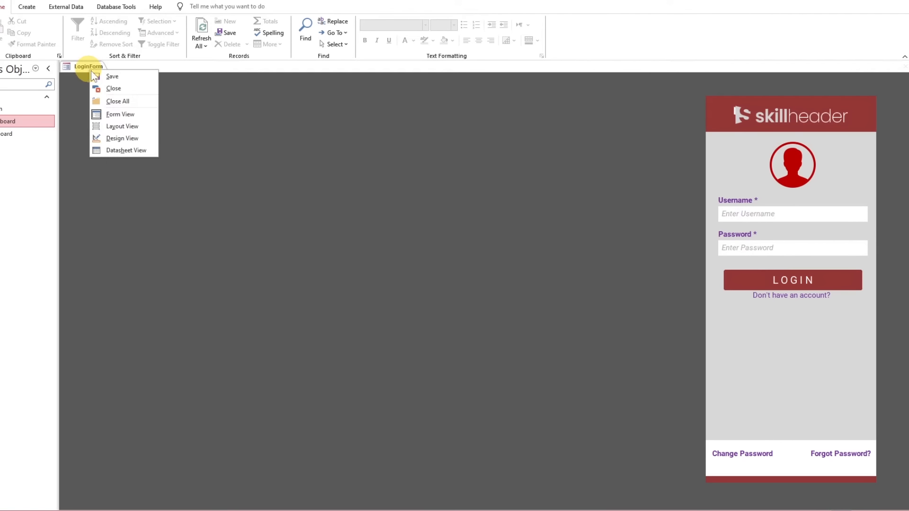
{"action": "left_click", "coordinate": [107, 90]}
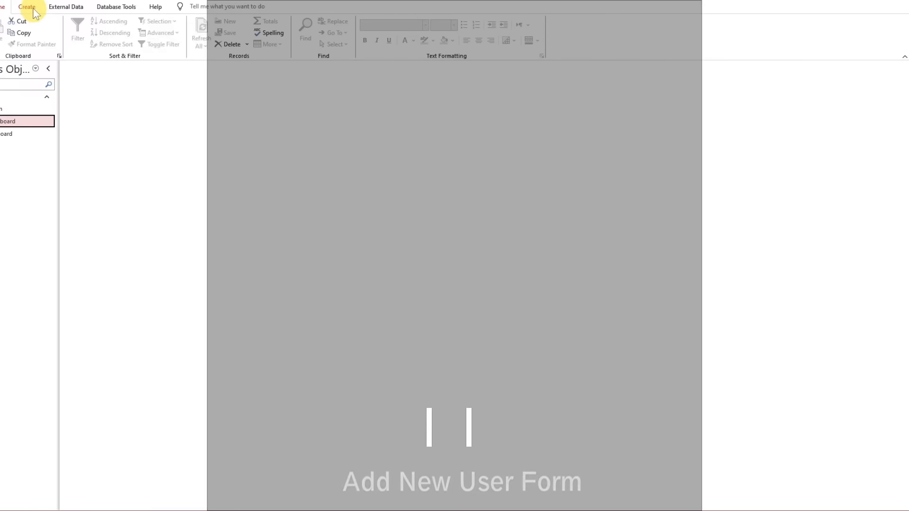
Create a blank form in Design View and resize its Detail section to about 4.7 by 6.2 inches
{"action": "left_click", "coordinate": [32, 8]}
{"action": "left_click", "coordinate": [163, 40]}
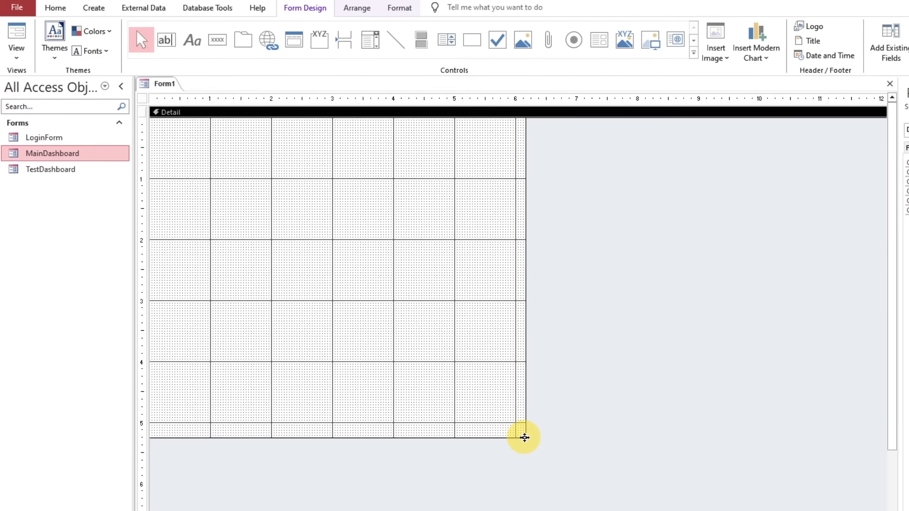
{"action": "left_click_drag", "start_coordinate": [525, 438], "coordinate": [436, 499]}
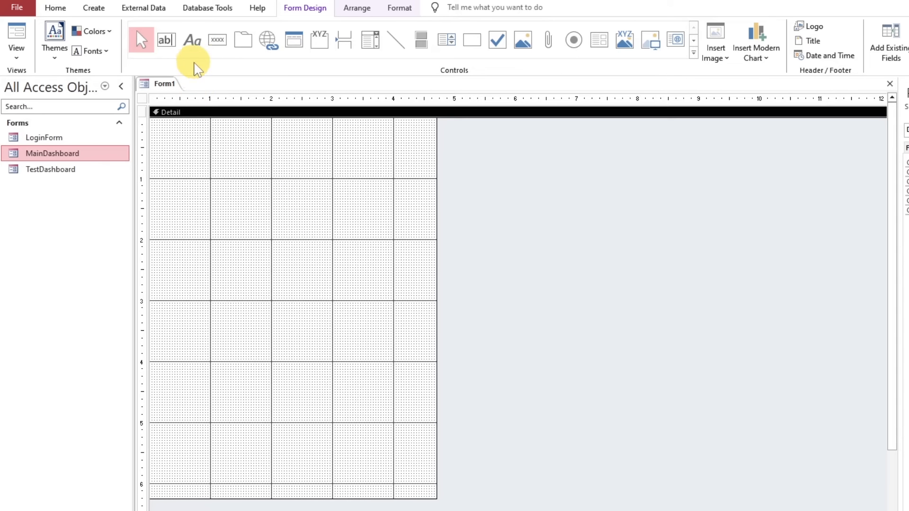
Add a CREATE NEW USER ACCOUNT label near the top of the form and widen it to about 3.3 inches
{"action": "left_click", "coordinate": [192, 43]}
{"action": "left_click", "coordinate": [184, 173]}
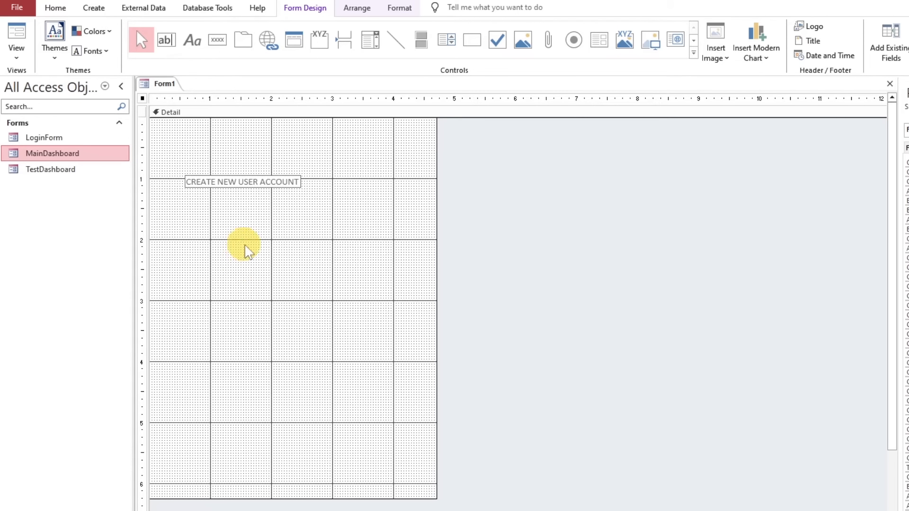
{"action": "left_click", "coordinate": [187, 180]}
{"action": "left_click_drag", "start_coordinate": [298, 182], "coordinate": [384, 183]}
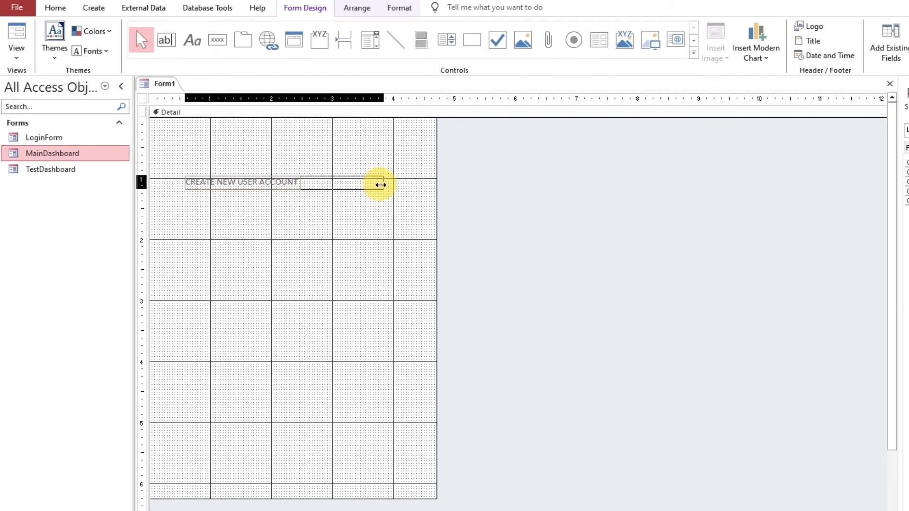
Format the CREATE NEW USER ACCOUNT label as centred, bold, blue Roboto text
{"action": "left_click", "coordinate": [399, 8]}
{"action": "left_click", "coordinate": [129, 34]}
{"action": "key", "text": "Return"}
{"action": "left_click", "coordinate": [216, 51]}
{"action": "left_click", "coordinate": [96, 51]}
{"action": "left_click", "coordinate": [158, 51]}
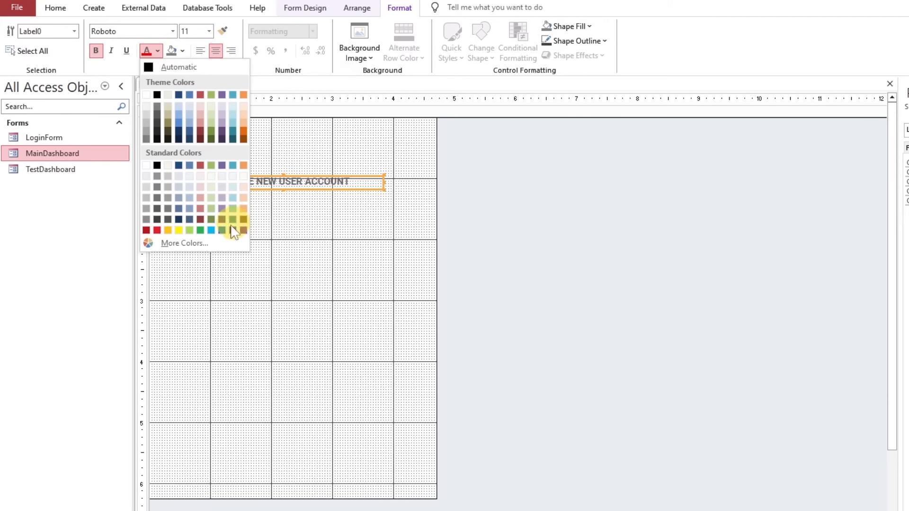
{"action": "left_click", "coordinate": [222, 230]}
{"action": "left_click", "coordinate": [280, 203]}
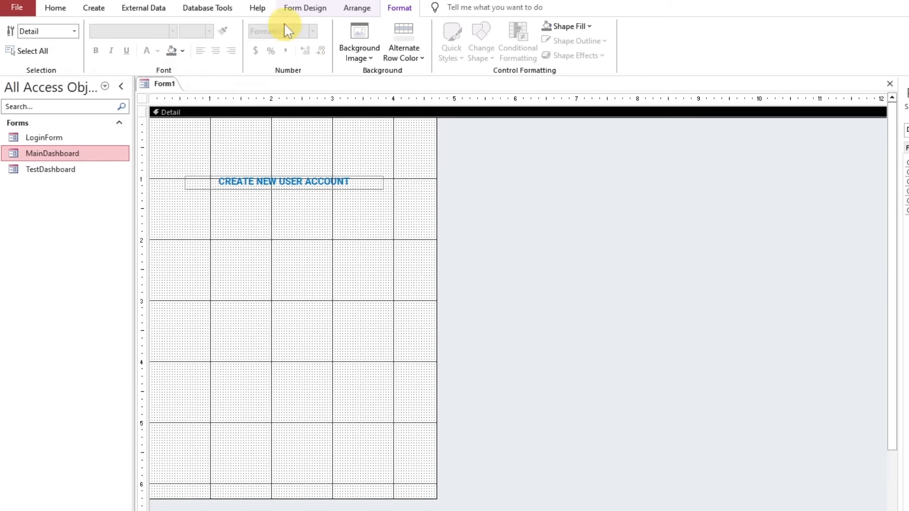
Insert the User Add 64 blue image from the Icons folder and centre it above the form title
{"action": "left_click", "coordinate": [305, 7]}
{"action": "left_click", "coordinate": [691, 55]}
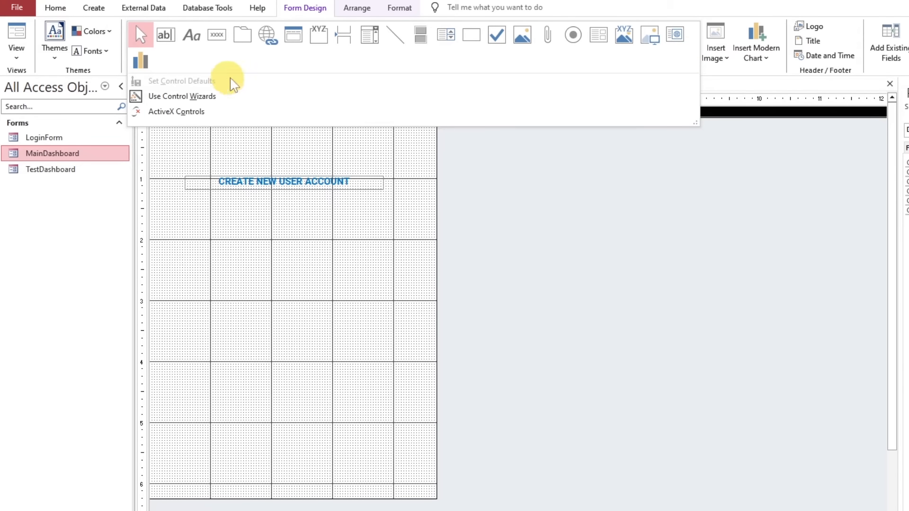
{"action": "left_click", "coordinate": [650, 36]}
{"action": "left_click", "coordinate": [229, 129]}
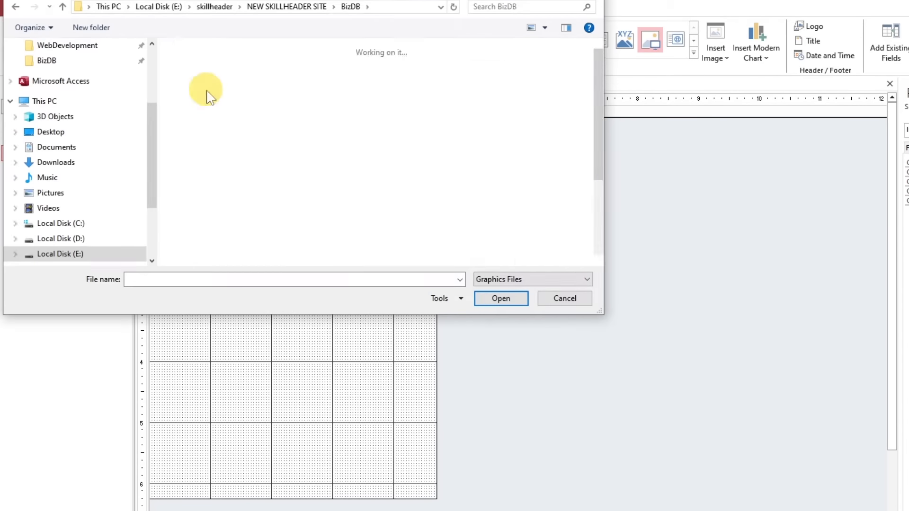
{"action": "left_click", "coordinate": [564, 248]}
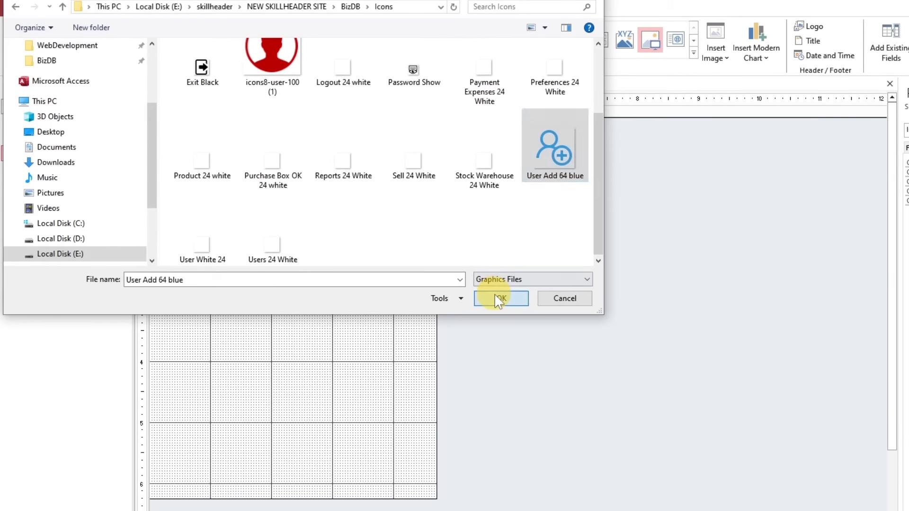
{"action": "left_click", "coordinate": [499, 301]}
{"action": "left_click_drag", "start_coordinate": [260, 138], "coordinate": [277, 136]}
Nudge the CREATE NEW USER ACCOUNT label up closer to the user icon
{"action": "left_click", "coordinate": [291, 185]}
{"action": "key", "text": "Up"}
{"action": "key", "text": "Up"}
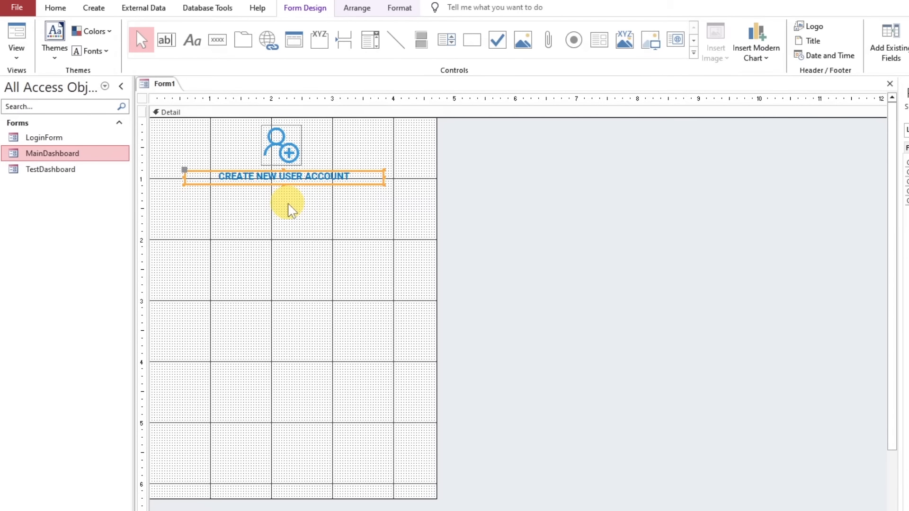
{"action": "left_click", "coordinate": [294, 215]}
Add an unbound text box with its label below the title, at about 2 inches down the form
{"action": "left_click", "coordinate": [167, 39]}
{"action": "left_click", "coordinate": [223, 232]}
{"action": "left_click_drag", "start_coordinate": [244, 233], "coordinate": [270, 247]}
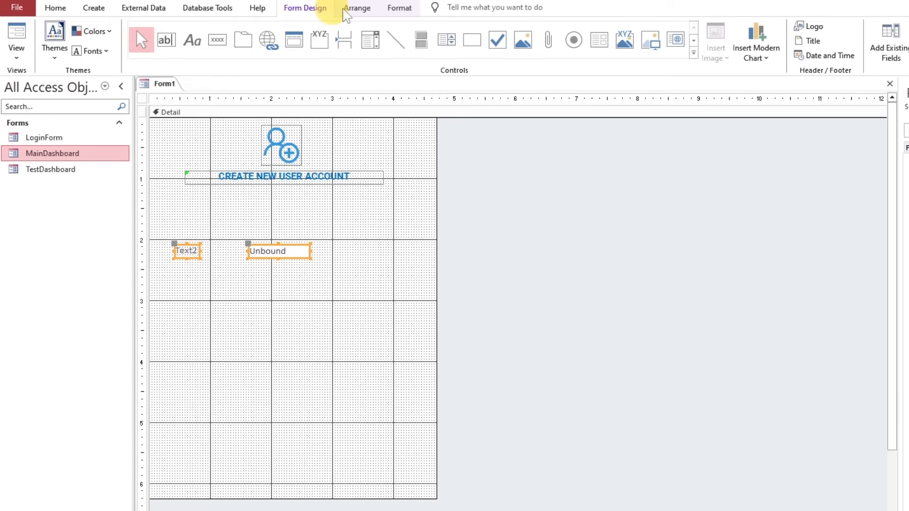
Set the font of the new text box and its label to Roboto
{"action": "left_click", "coordinate": [400, 8]}
{"action": "left_click", "coordinate": [122, 29]}
{"action": "type", "text": "Ro"}
{"action": "key", "text": "Return"}
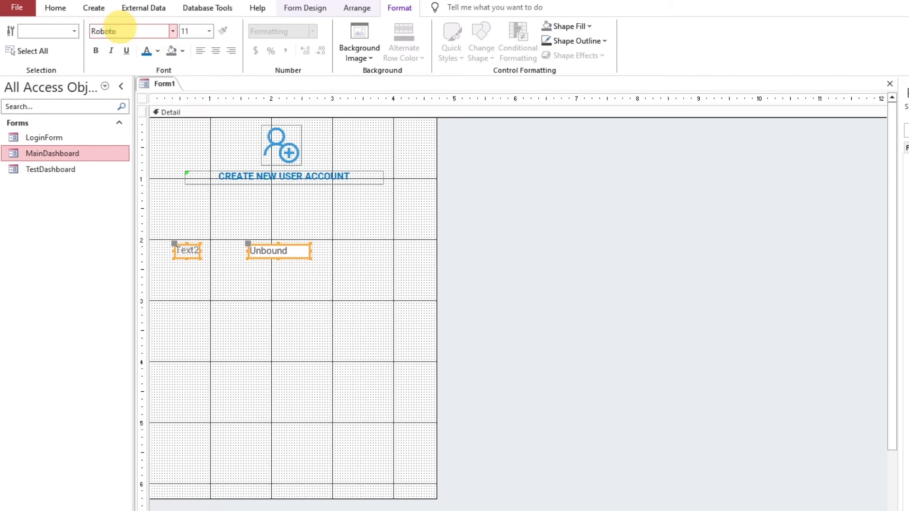
Stack the label directly above the text box below the title and widen the text box to about 3.3 inches
{"action": "left_click", "coordinate": [183, 248]}
{"action": "left_click_drag", "start_coordinate": [178, 246], "coordinate": [387, 235]}
{"action": "left_click", "coordinate": [313, 266]}
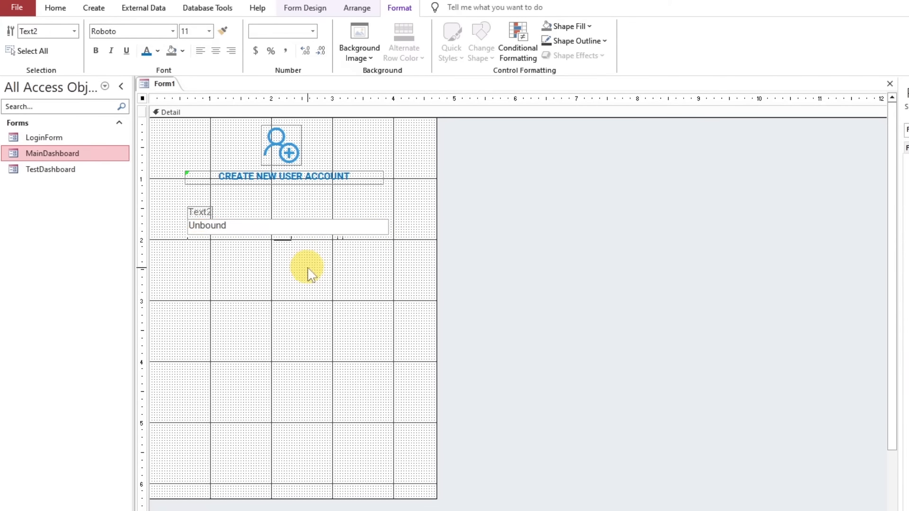
Widen the text box's label, make it bold and blue, and caption it "Username *"
{"action": "left_click", "coordinate": [209, 211]}
{"action": "left_click_drag", "start_coordinate": [212, 211], "coordinate": [344, 214]}
{"action": "left_click", "coordinate": [146, 52]}
{"action": "left_click", "coordinate": [99, 52]}
{"action": "left_click", "coordinate": [220, 212]}
{"action": "double_click", "coordinate": [219, 212]}
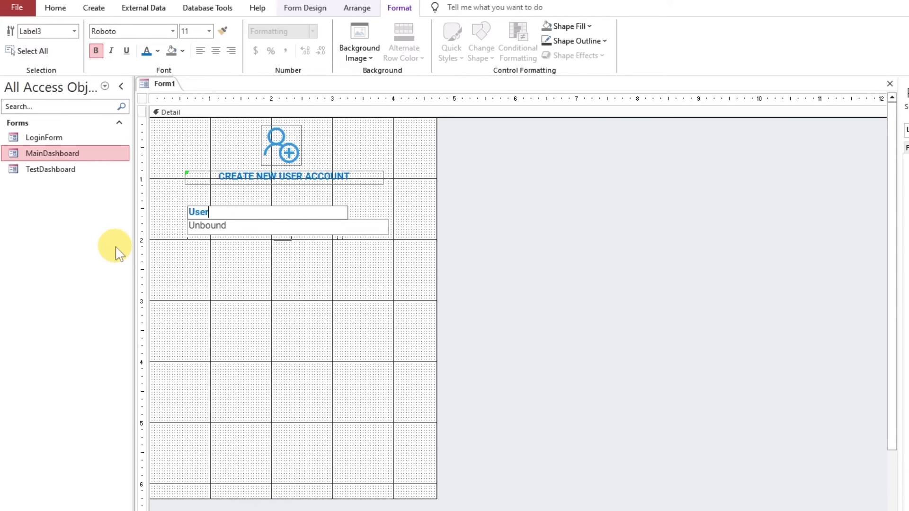
{"action": "key", "text": "Return"}
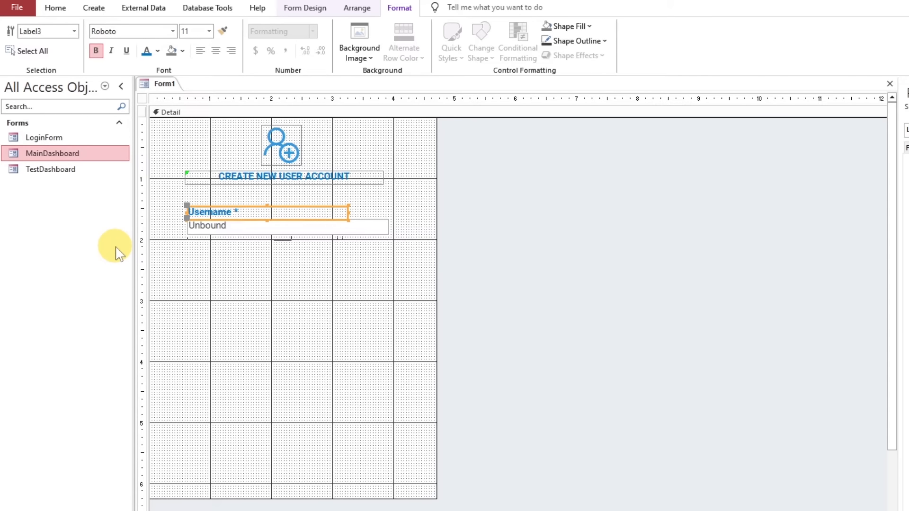
Shift the user icon, the title and the Username field left so they sit about centred on the form
{"action": "left_click", "coordinate": [335, 276]}
{"action": "left_click_drag", "start_coordinate": [382, 283], "coordinate": [194, 131]}
{"action": "left_click_drag", "start_coordinate": [274, 152], "coordinate": [253, 152]}
{"action": "left_click_drag", "start_coordinate": [339, 146], "coordinate": [241, 185]}
{"action": "key", "text": "Right"}
{"action": "key", "text": "Right"}
{"action": "left_click", "coordinate": [315, 290]}
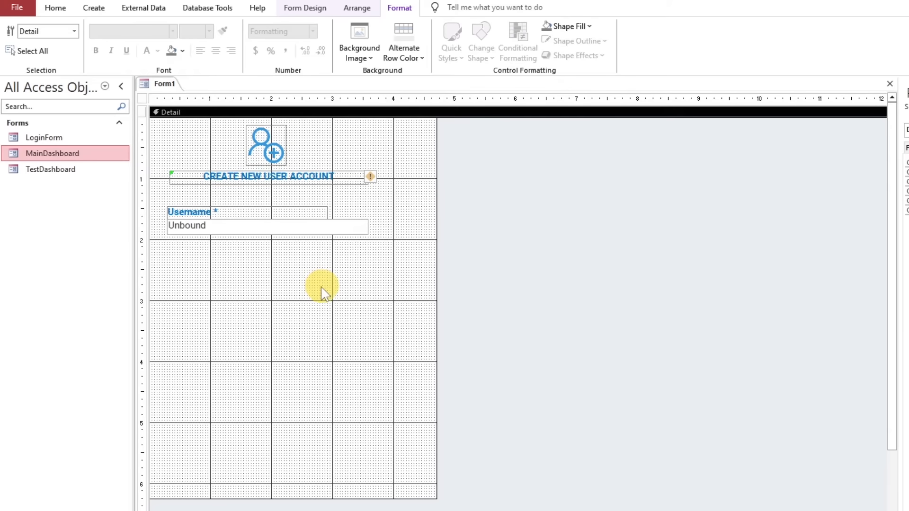
Add inner control margins to the Username text box and make it slightly taller
{"action": "left_click", "coordinate": [259, 232]}
{"action": "left_click", "coordinate": [306, 9]}
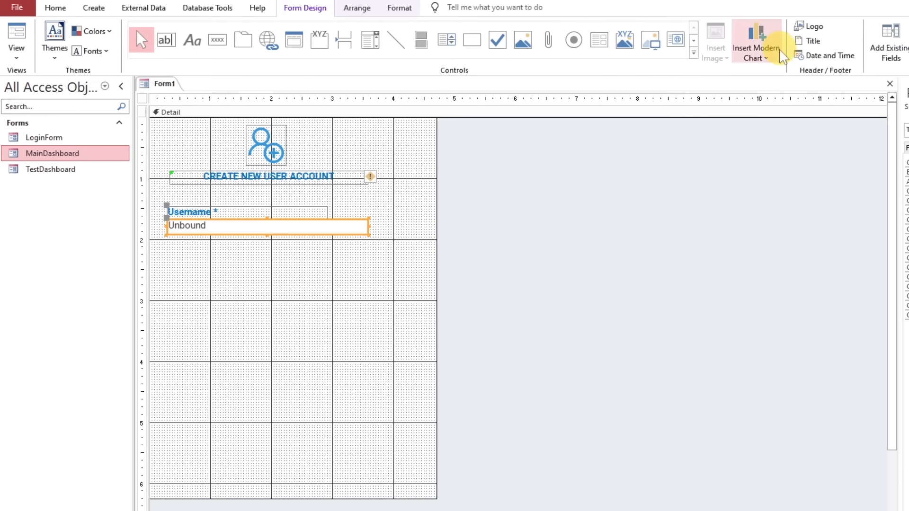
{"action": "left_click", "coordinate": [357, 7]}
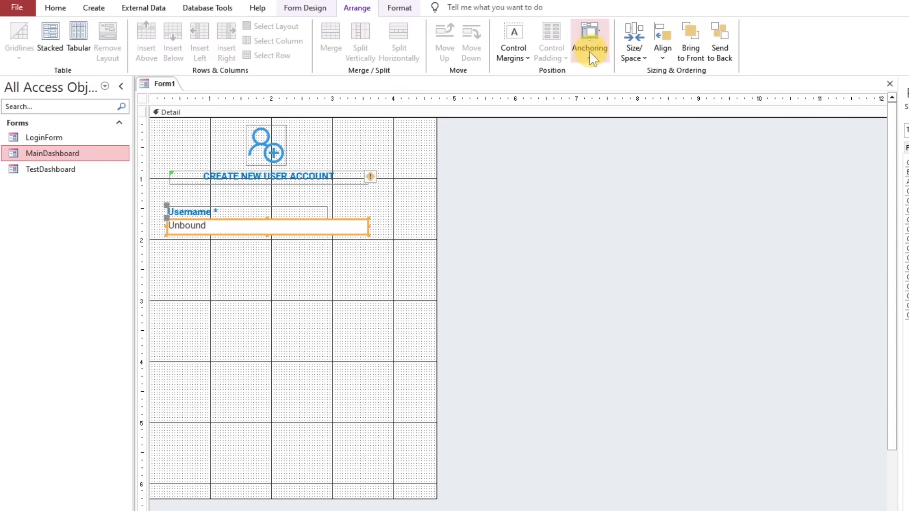
{"action": "left_click", "coordinate": [514, 52]}
{"action": "left_click", "coordinate": [546, 123]}
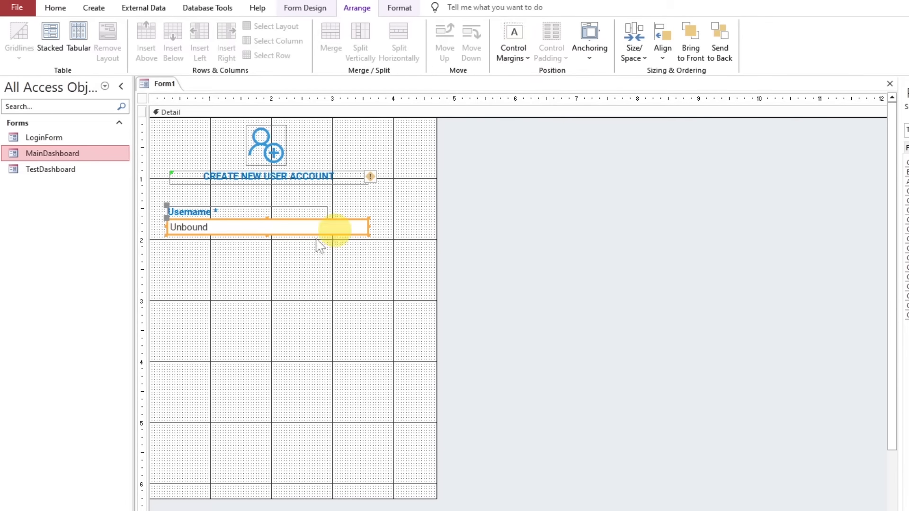
{"action": "left_click_drag", "start_coordinate": [268, 235], "coordinate": [267, 238]}
{"action": "left_click", "coordinate": [298, 259]}
Copy the Username label with its text box and paste four copies below it
{"action": "left_click_drag", "start_coordinate": [302, 263], "coordinate": [240, 213]}
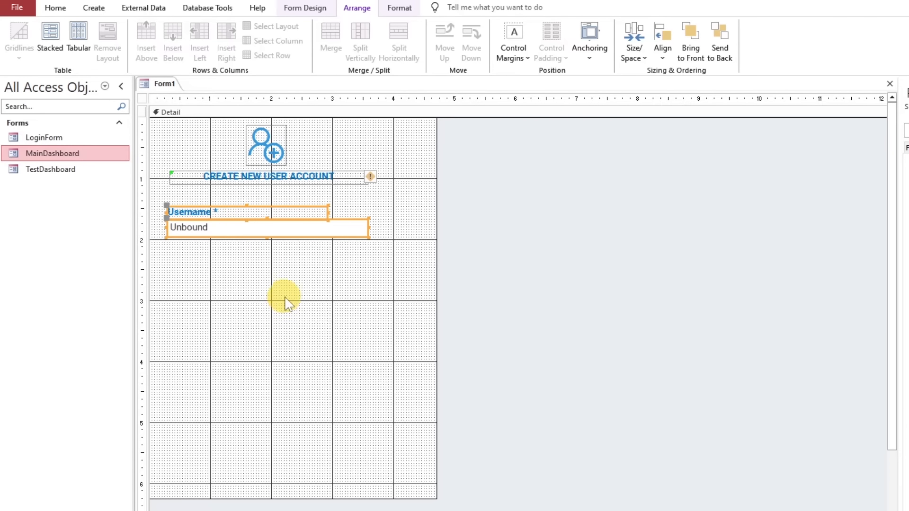
{"action": "key", "text": "ctrl+v"}
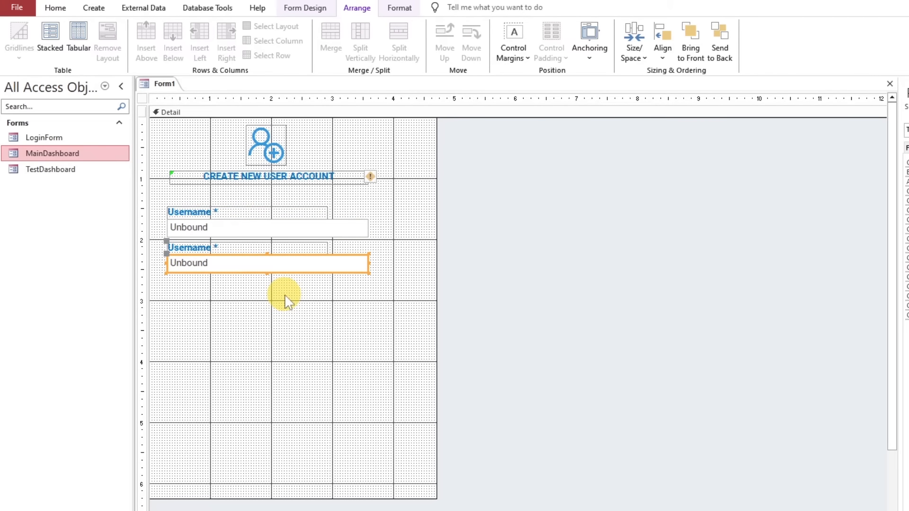
{"action": "key", "text": "ctrl+v"}
{"action": "key", "text": "ctrl+v"}
{"action": "key", "text": "ctrl+v"}
Space the pasted fields evenly, leaving a gap between the second field and the last three
{"action": "left_click_drag", "start_coordinate": [314, 400], "coordinate": [205, 325]}
{"action": "left_click", "coordinate": [204, 271]}
{"action": "left_click_drag", "start_coordinate": [204, 271], "coordinate": [204, 274]}
{"action": "left_click_drag", "start_coordinate": [258, 440], "coordinate": [221, 362]}
{"action": "left_click_drag", "start_coordinate": [260, 463], "coordinate": [218, 399]}
Change the second field's text box to a combo box
{"action": "right_click", "coordinate": [250, 260]}
{"action": "mouse_move", "coordinate": [280, 298]}
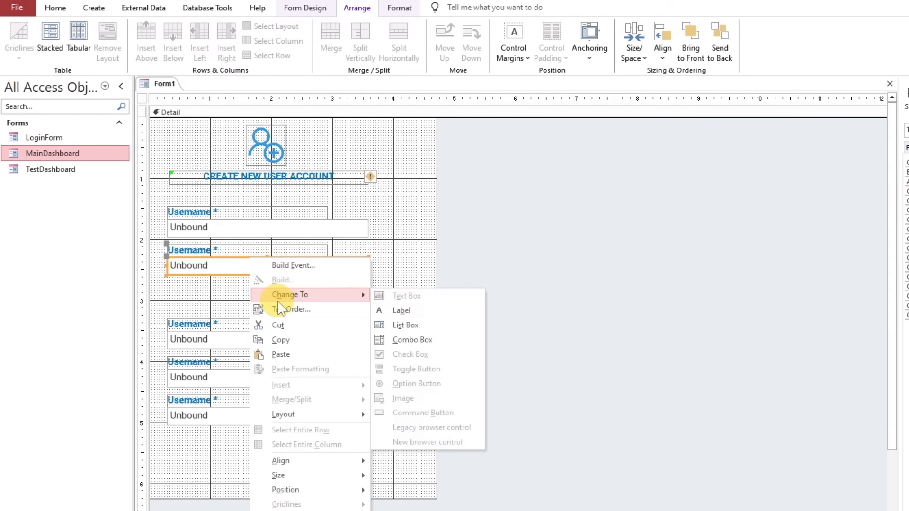
{"action": "left_click", "coordinate": [425, 340]}
{"action": "left_click", "coordinate": [371, 307]}
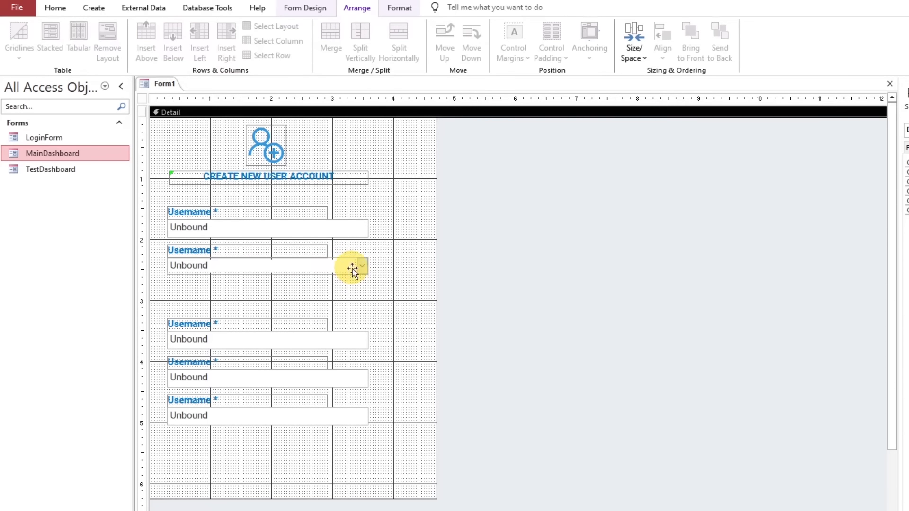
{"action": "left_click", "coordinate": [353, 268]}
Rename the combo box's label to "Select Profile *"
{"action": "left_click", "coordinate": [199, 250]}
{"action": "left_click_drag", "start_coordinate": [209, 251], "coordinate": [164, 249]}
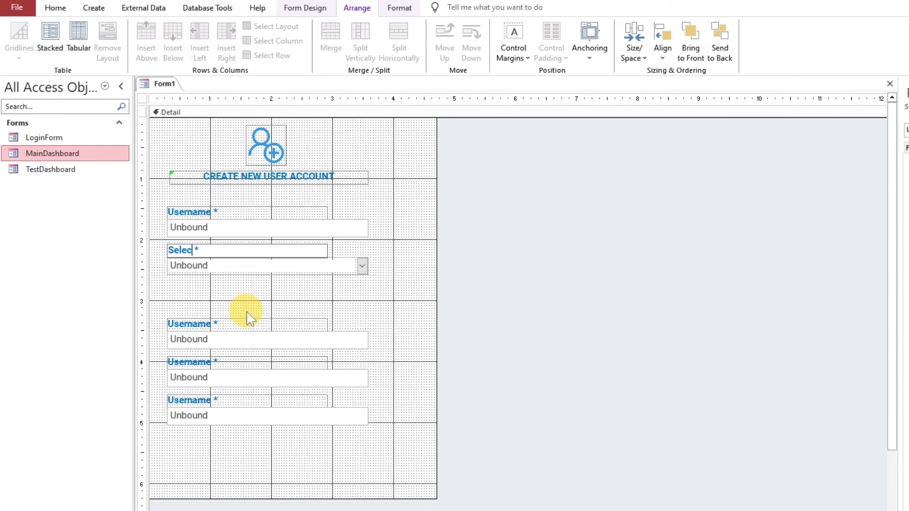
{"action": "type", "text": "Select Profile"}
{"action": "key", "text": "Return"}
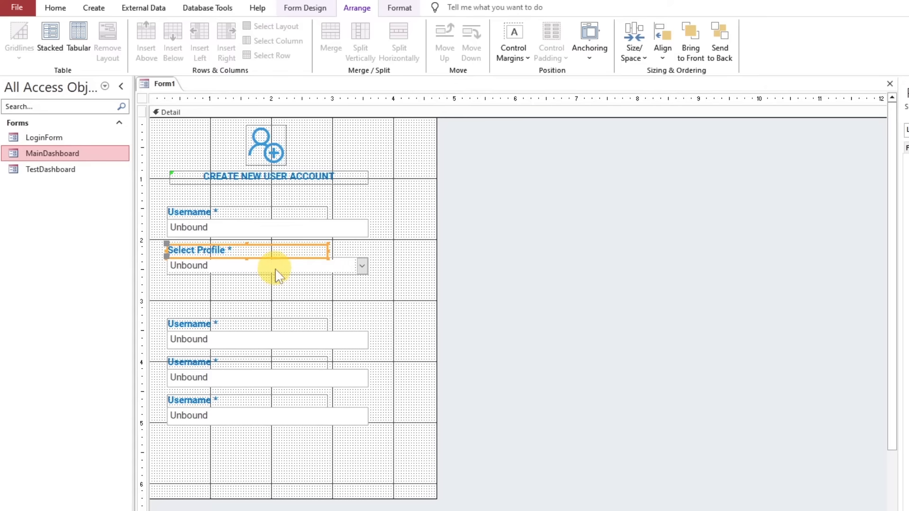
Add a label under the combo box reading "Note: We will integrate the Profile table with this Cobmo box later"
{"action": "left_click", "coordinate": [371, 166]}
{"action": "left_click", "coordinate": [307, 8]}
{"action": "left_click", "coordinate": [192, 40]}
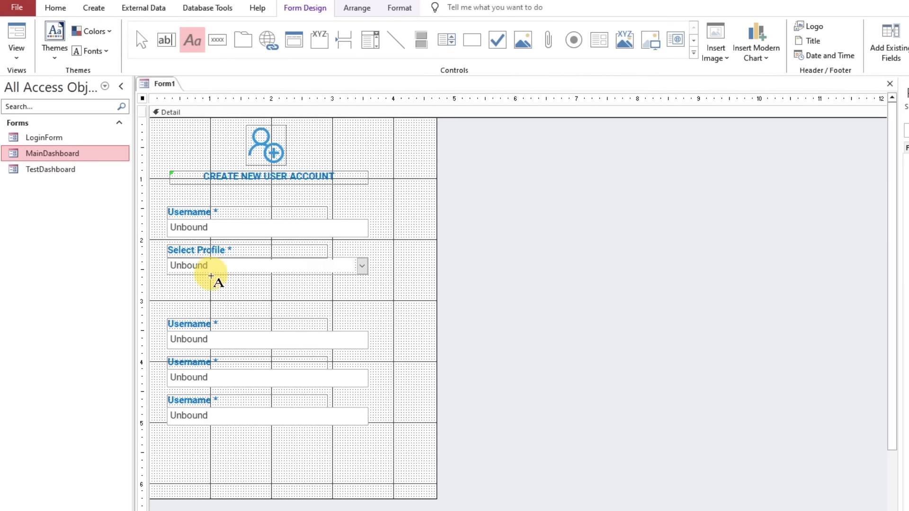
{"action": "left_click", "coordinate": [179, 284]}
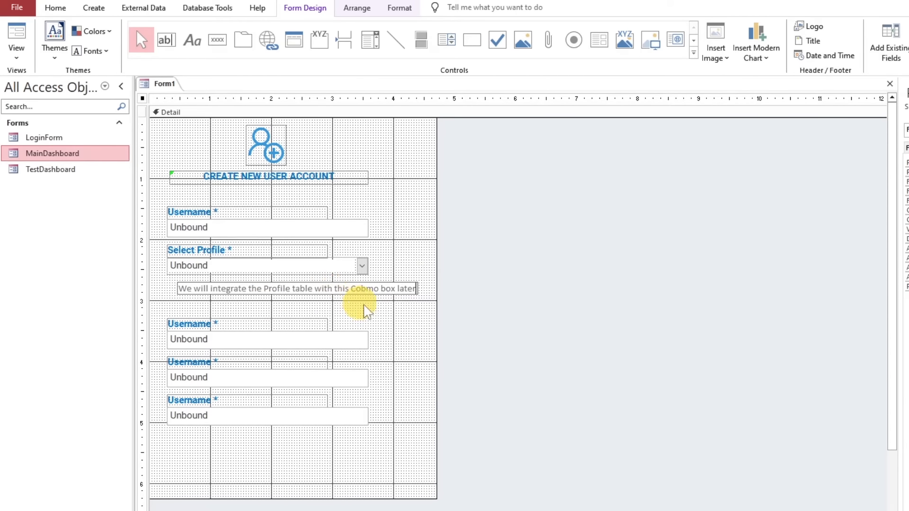
{"action": "left_click", "coordinate": [328, 292]}
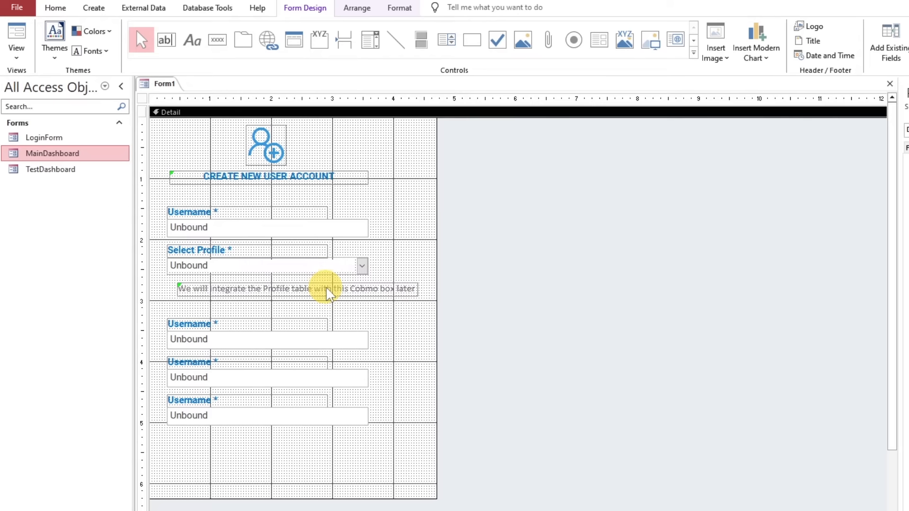
{"action": "left_click", "coordinate": [323, 289]}
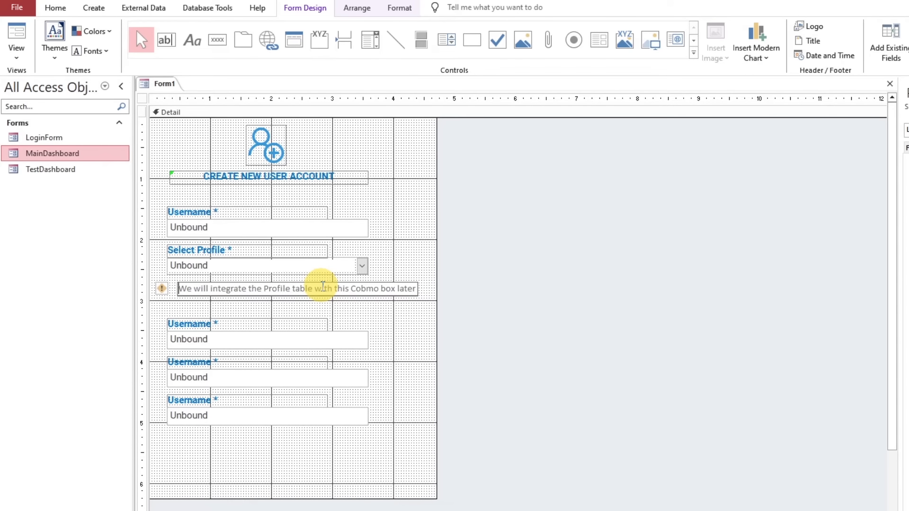
{"action": "type", "text": "Note:"}
{"action": "left_click", "coordinate": [391, 324]}
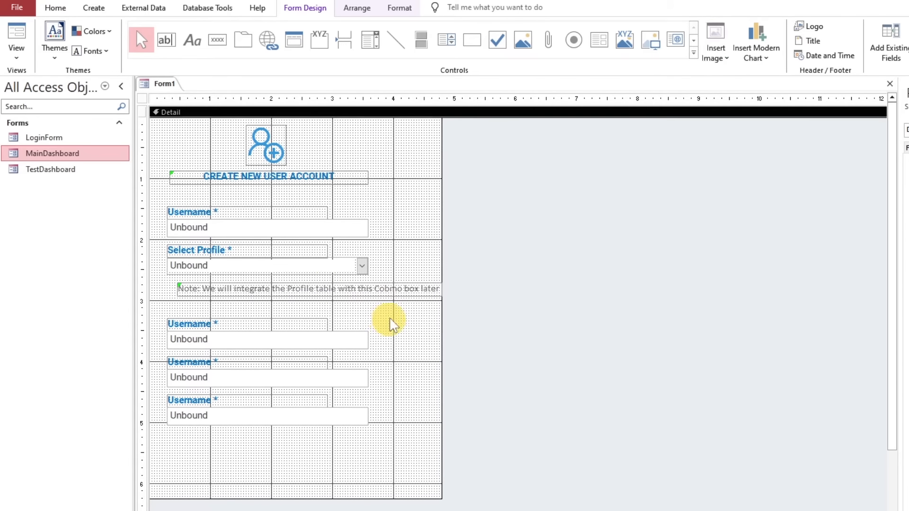
Align the note label with the combo box's left edge and resize it so the text wraps onto two lines
{"action": "left_click_drag", "start_coordinate": [358, 291], "coordinate": [334, 289]}
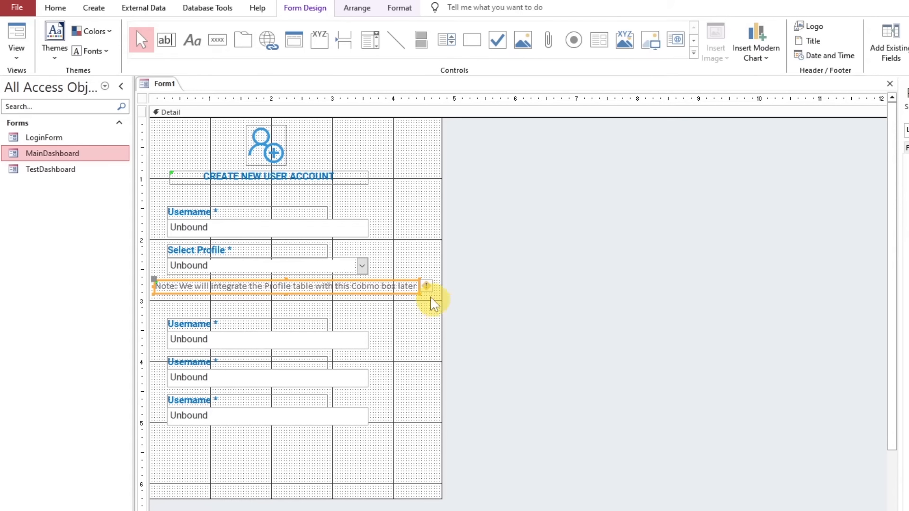
{"action": "left_click_drag", "start_coordinate": [419, 294], "coordinate": [361, 294]}
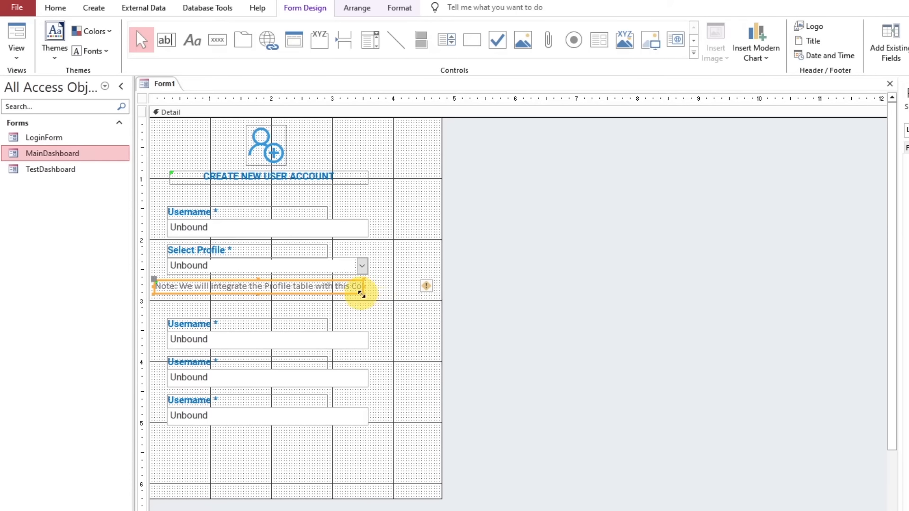
{"action": "left_click_drag", "start_coordinate": [259, 294], "coordinate": [257, 301]}
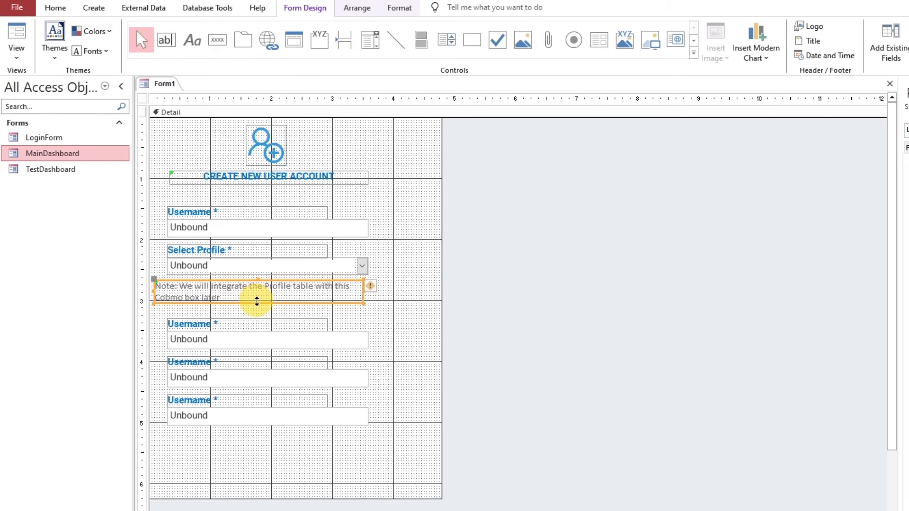
{"action": "left_click_drag", "start_coordinate": [153, 290], "coordinate": [167, 291]}
Narrow the form to about 4 inches and nudge all controls slightly right
{"action": "left_click_drag", "start_coordinate": [438, 315], "coordinate": [391, 308]}
{"action": "left_click_drag", "start_coordinate": [453, 496], "coordinate": [151, 118]}
{"action": "key", "text": "Right"}
{"action": "key", "text": "Right"}
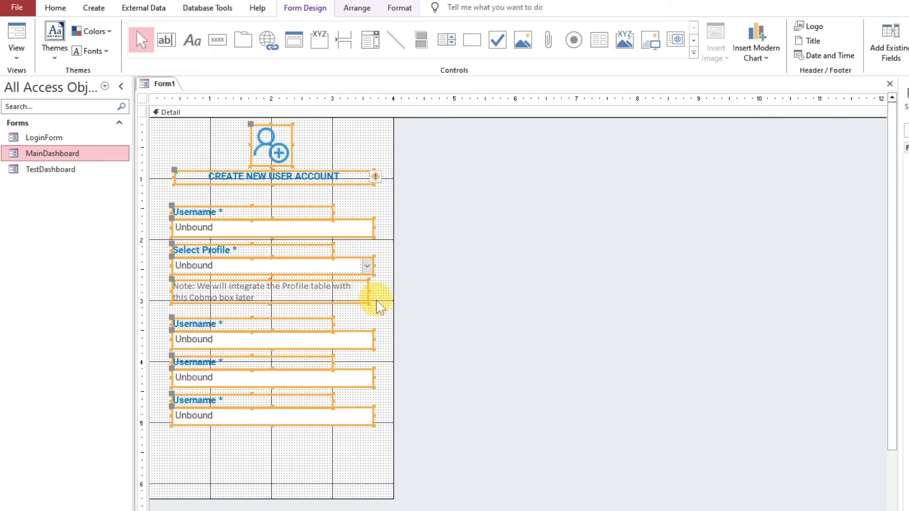
{"action": "left_click", "coordinate": [379, 306]}
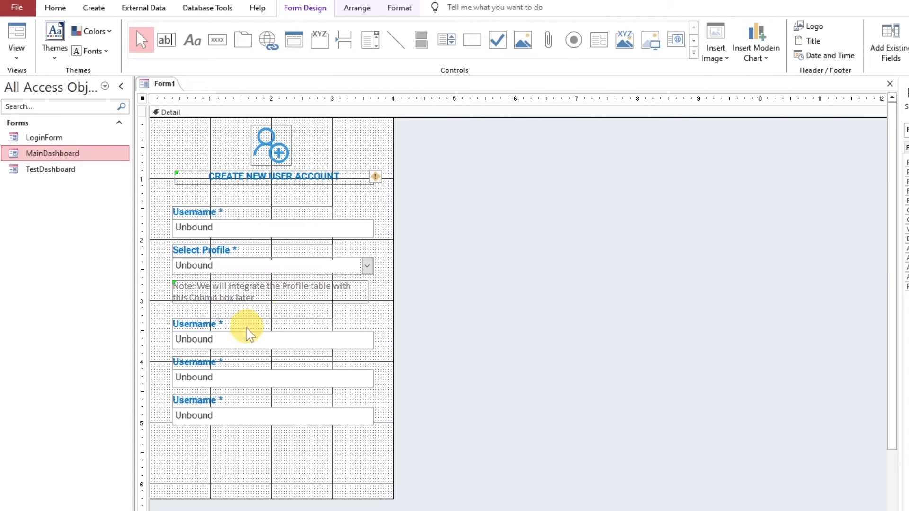
Rename the third field's label to "Login Name *" and the first field's label to "Name *"
{"action": "left_click", "coordinate": [221, 324]}
{"action": "left_click_drag", "start_coordinate": [218, 325], "coordinate": [169, 325]}
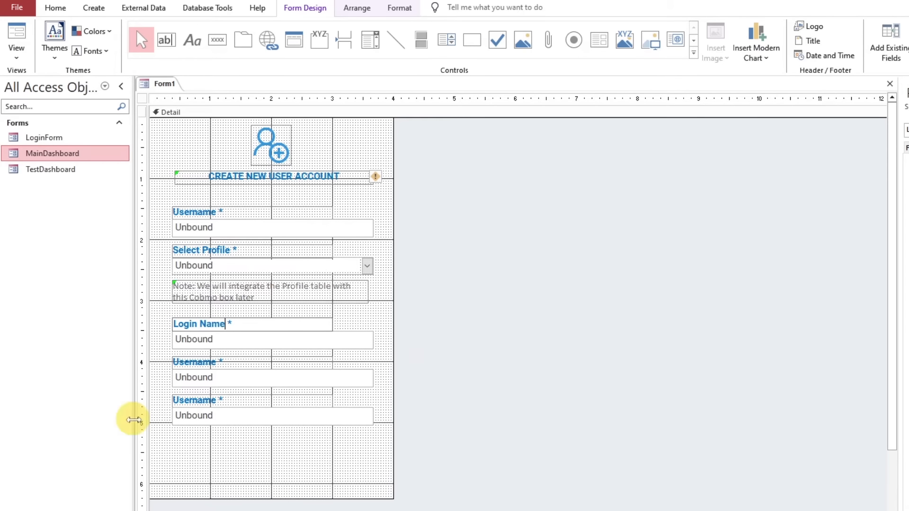
{"action": "left_click", "coordinate": [204, 212]}
{"action": "left_click_drag", "start_coordinate": [218, 212], "coordinate": [152, 214]}
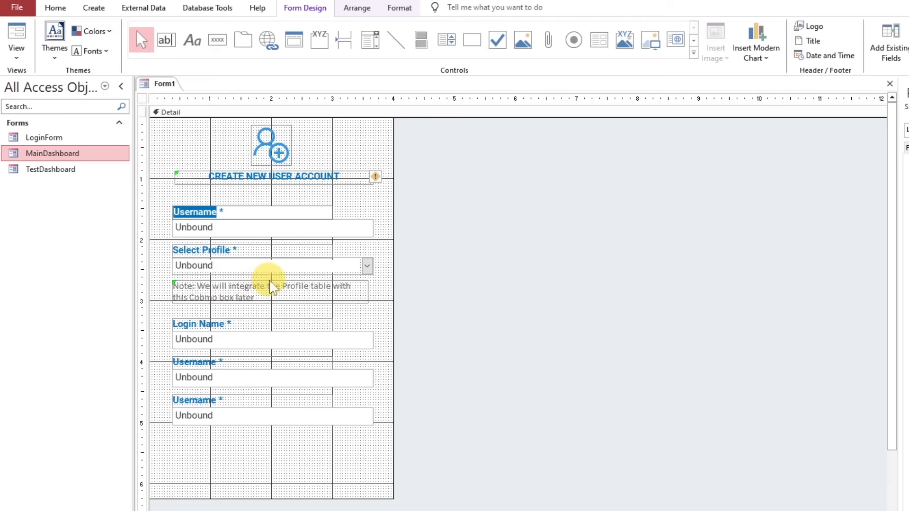
{"action": "key", "text": "Escape"}
Change the third field's label to "Login Username *"
{"action": "left_click", "coordinate": [203, 324]}
{"action": "left_click_drag", "start_coordinate": [226, 324], "coordinate": [158, 326]}
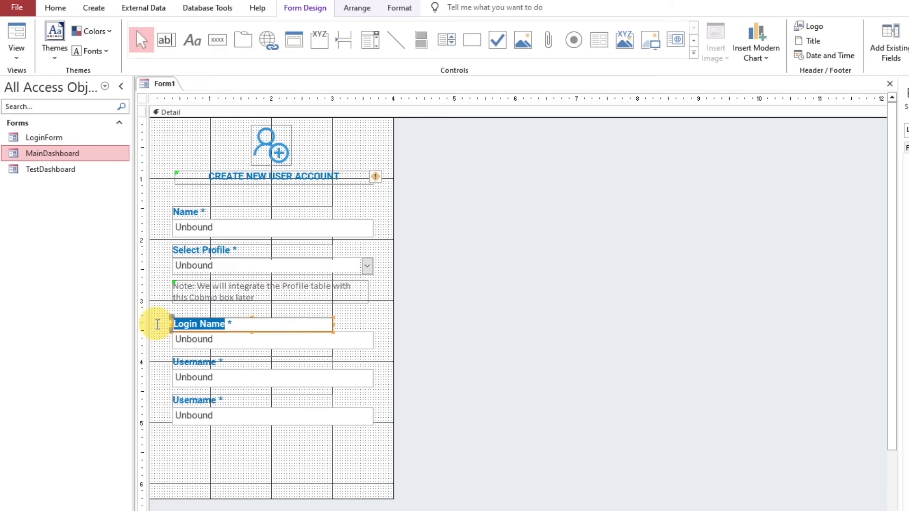
{"action": "type", "text": "Login User"}
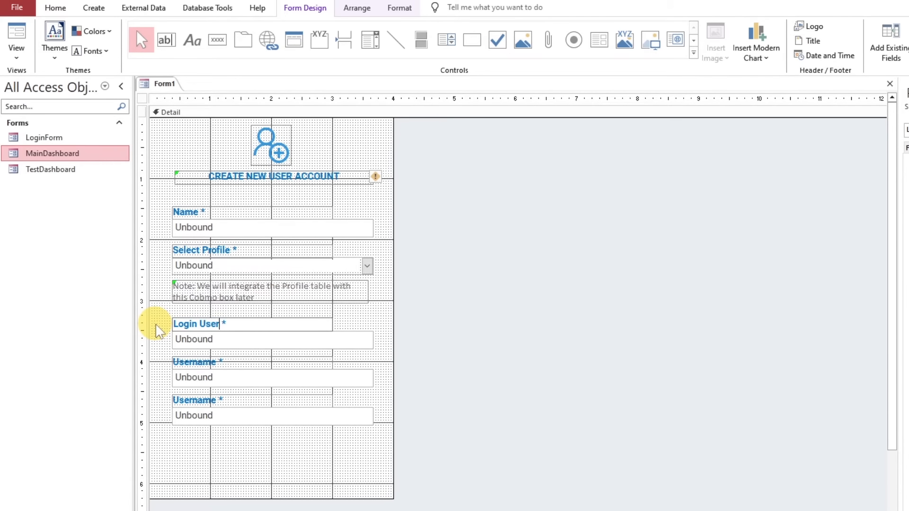
{"action": "type", "text": "name"}
Rename the labels of the last two fields to "Password *" and "Confirm Password *"
{"action": "left_click", "coordinate": [223, 362]}
{"action": "left_click_drag", "start_coordinate": [213, 363], "coordinate": [126, 354]}
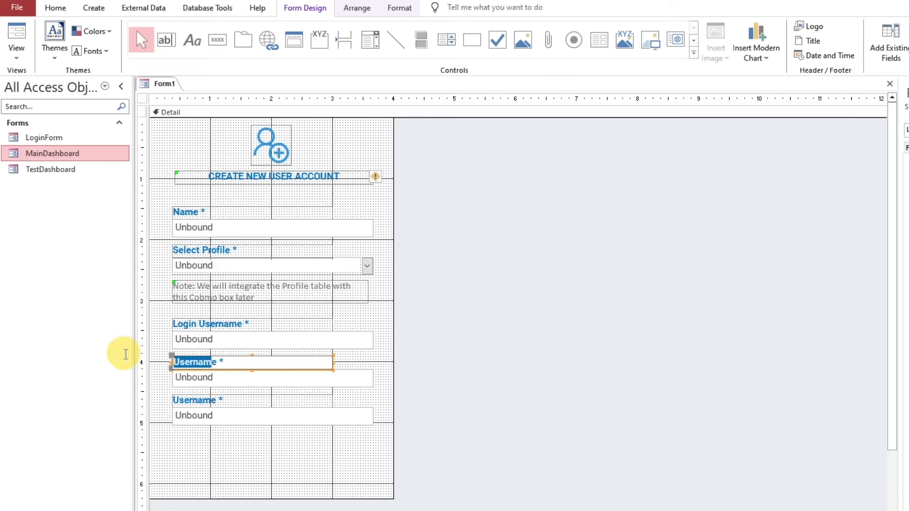
{"action": "key", "text": "BackSpace"}
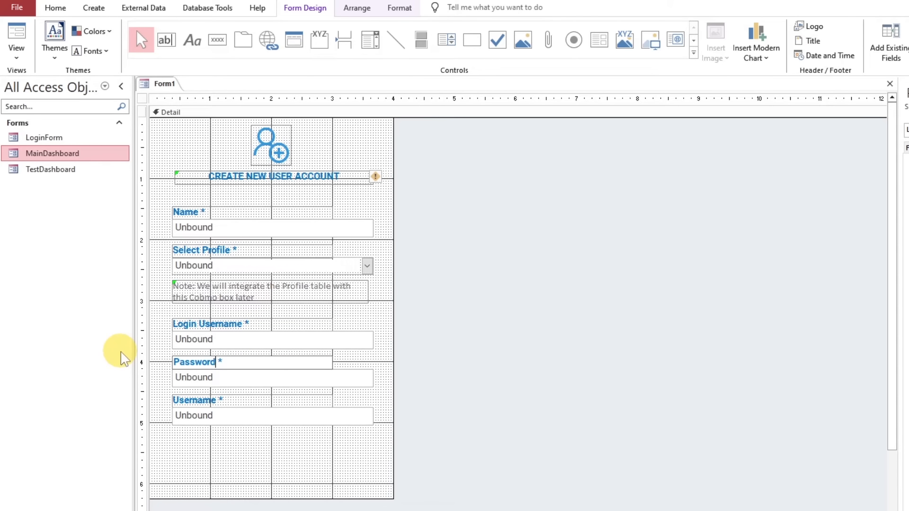
{"action": "type", "text": "Passwor"}
{"action": "left_click", "coordinate": [199, 400]}
{"action": "left_click_drag", "start_coordinate": [217, 401], "coordinate": [144, 395]}
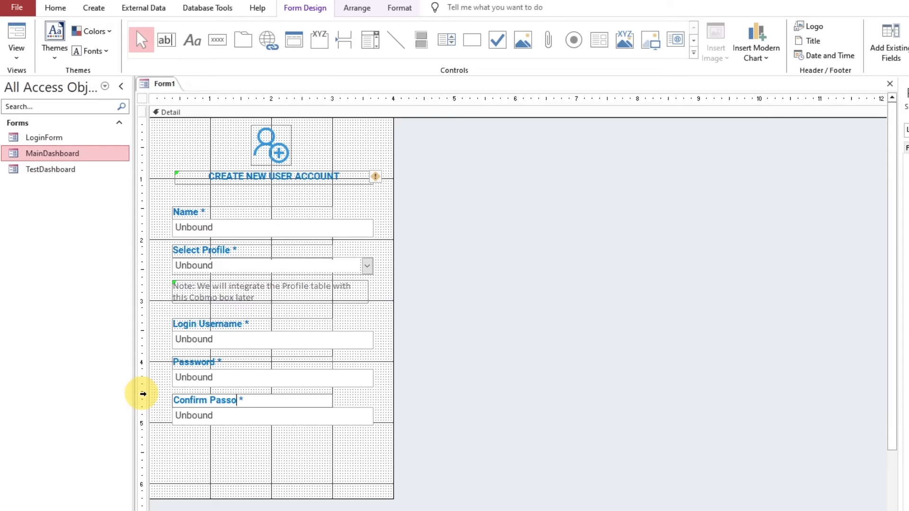
{"action": "type", "text": "d"}
{"action": "key", "text": "Return"}
{"action": "left_click", "coordinate": [297, 482]}
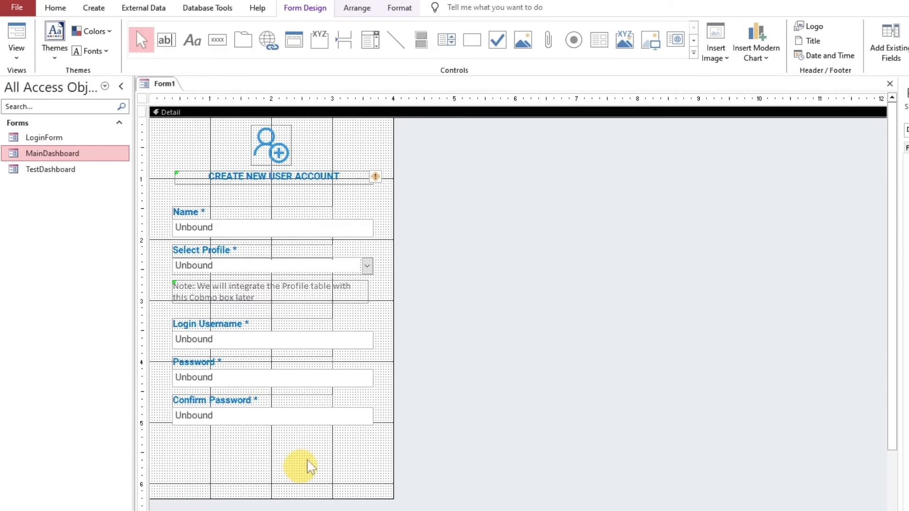
Set the Name property of the text box under the "Name *" label to txtAccount
{"action": "left_click", "coordinate": [331, 228]}
{"action": "key", "text": "F4"}
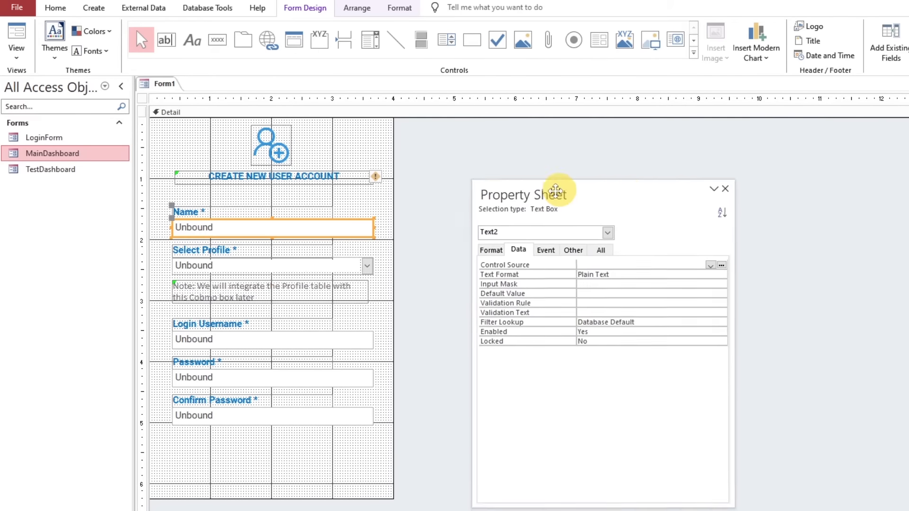
{"action": "left_click_drag", "start_coordinate": [576, 189], "coordinate": [498, 154]}
{"action": "left_click", "coordinate": [511, 213]}
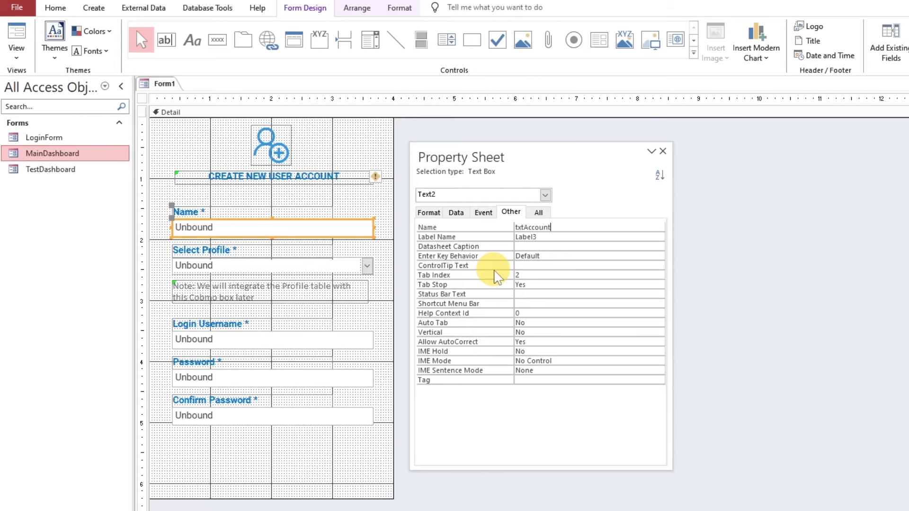
{"action": "key", "text": "Return"}
Name the Select Profile combo box txtProfile and the Login Username text box txtAccountUsername
{"action": "left_click", "coordinate": [365, 266]}
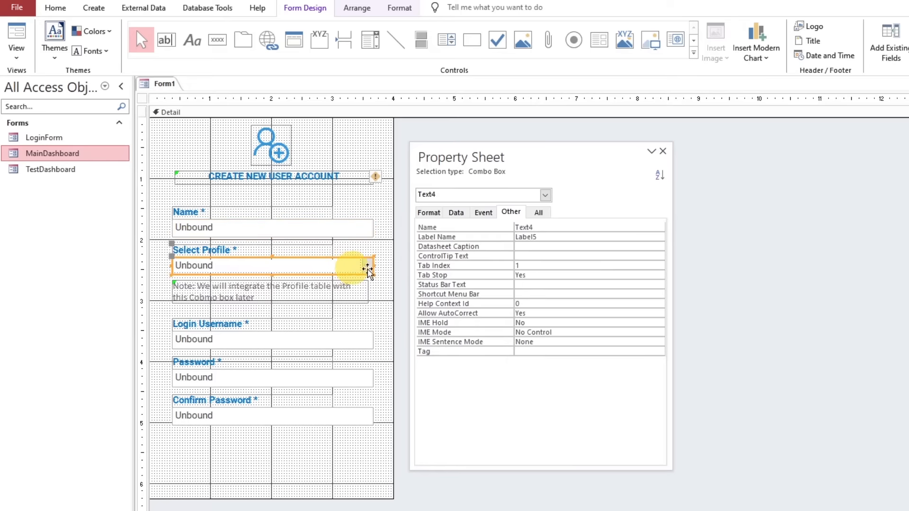
{"action": "left_click", "coordinate": [491, 228]}
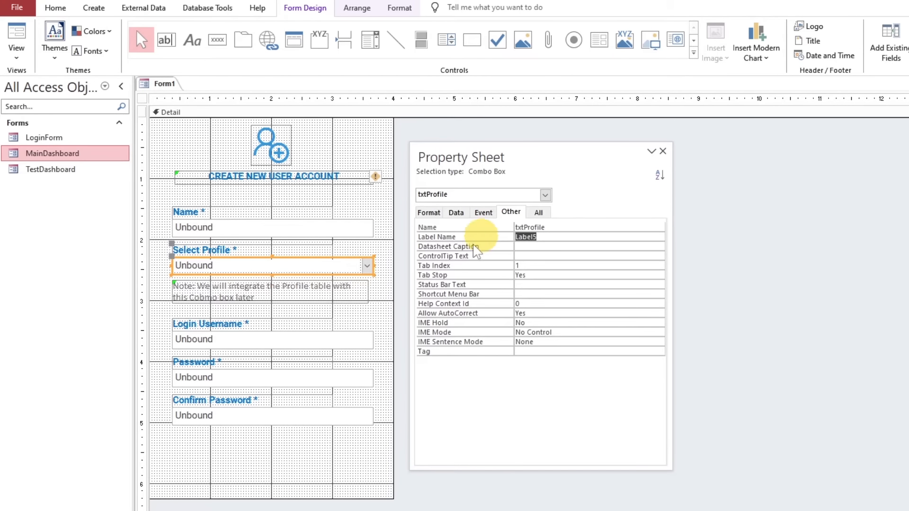
{"action": "left_click", "coordinate": [314, 340]}
{"action": "left_click", "coordinate": [470, 228]}
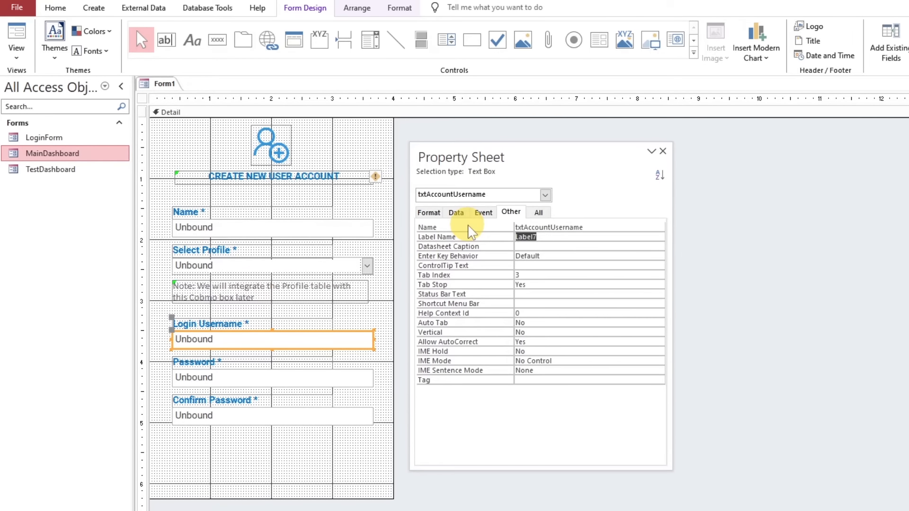
Give the Password text box a name starting with txtAccountPass, and name the Confirm Password text box txtAccountConfirmPassword
{"action": "left_click", "coordinate": [345, 379]}
{"action": "left_click", "coordinate": [488, 227]}
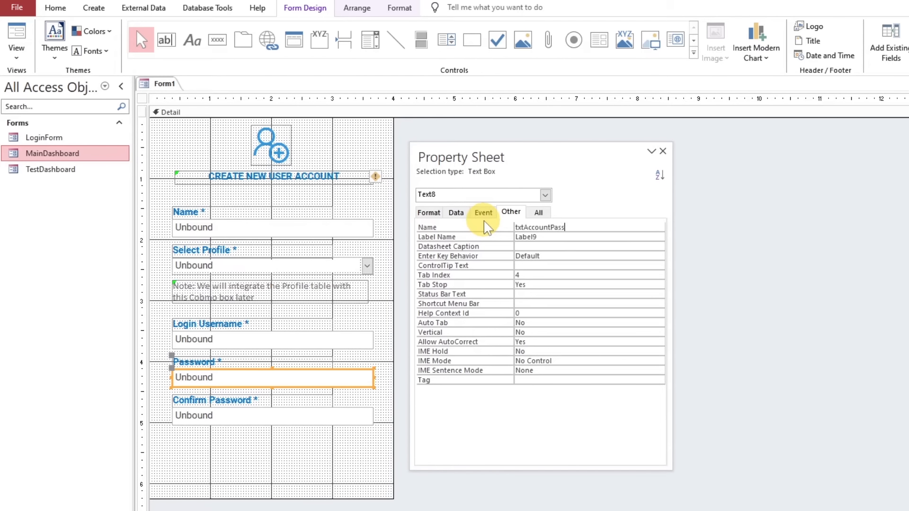
{"action": "left_click", "coordinate": [344, 416]}
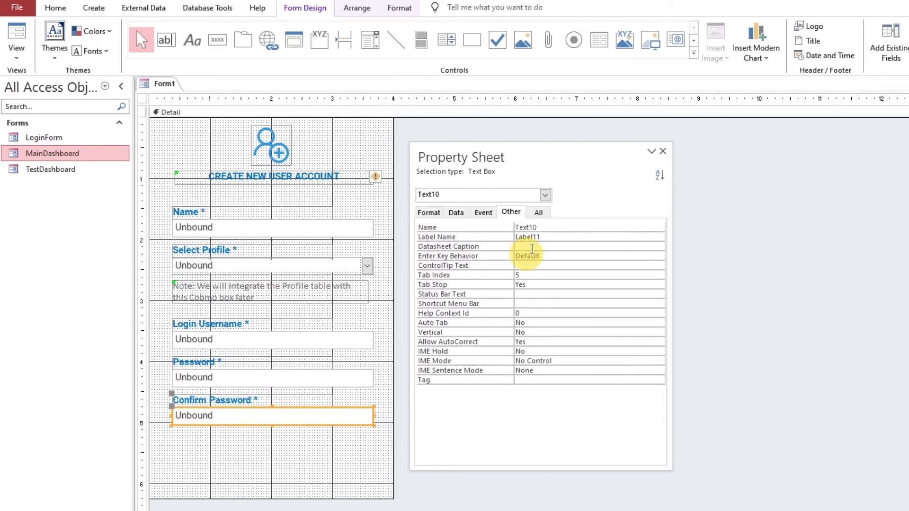
{"action": "left_click", "coordinate": [485, 229]}
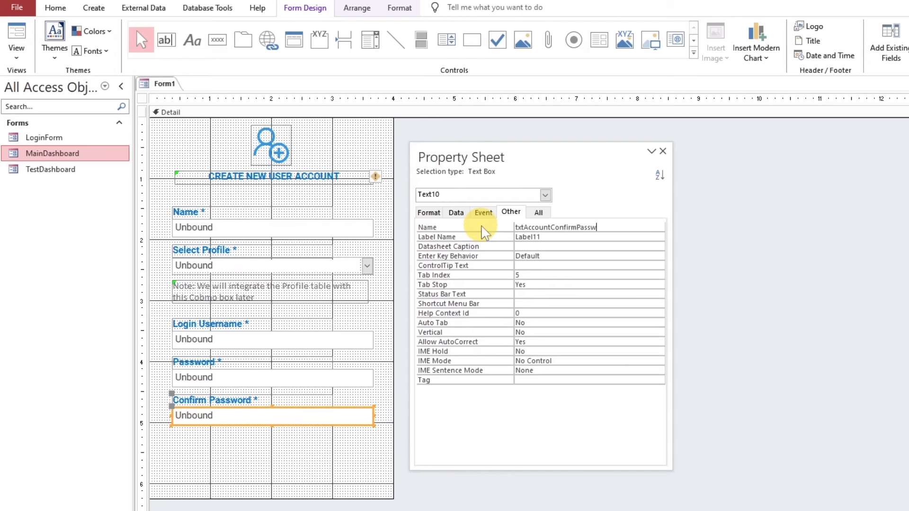
{"action": "type", "text": "txtAccountConfirmPassword"}
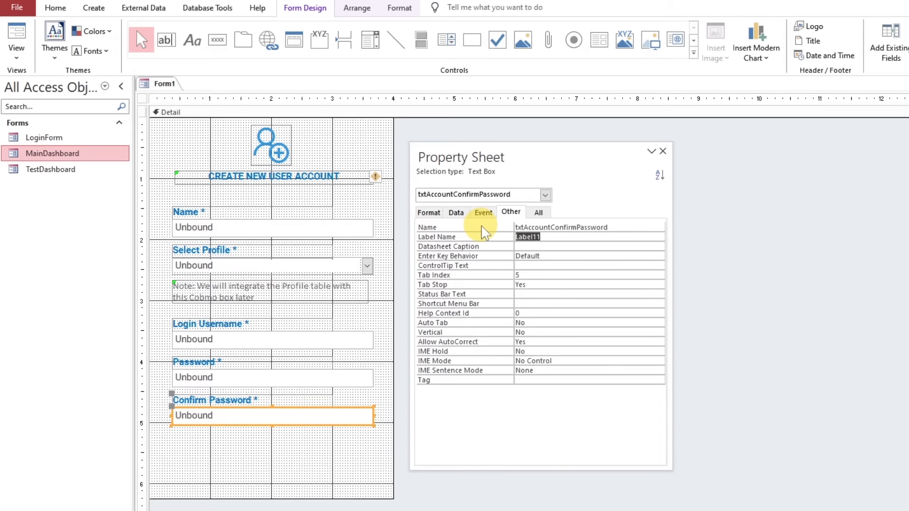
{"action": "left_click", "coordinate": [378, 244]}
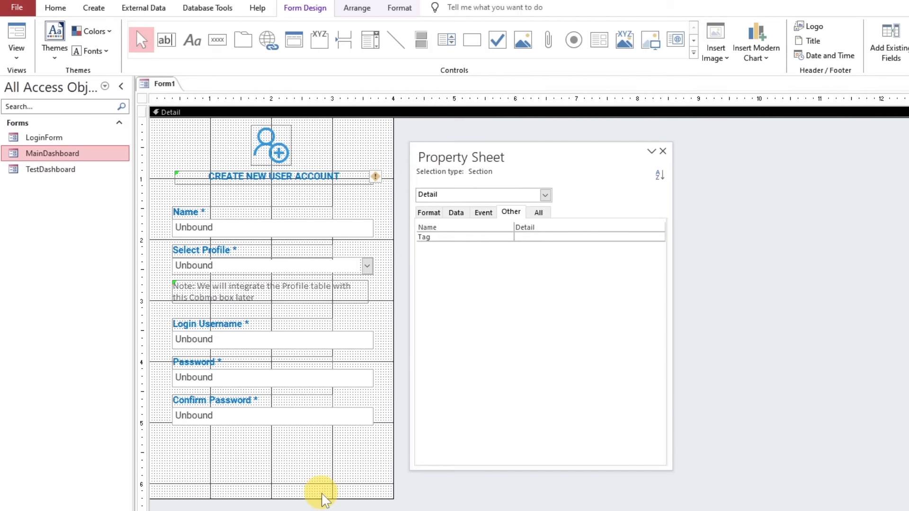
Shorten the Detail section slightly and add a label reading "*Minimum 8 Characters" below the Confirm Password text box
{"action": "left_click_drag", "start_coordinate": [323, 499], "coordinate": [325, 488]}
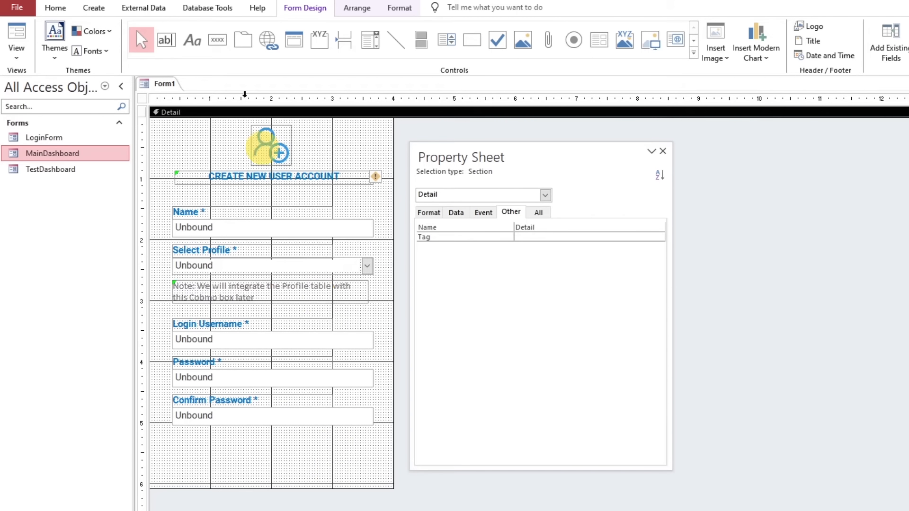
{"action": "left_click", "coordinate": [191, 42]}
{"action": "left_click", "coordinate": [198, 440]}
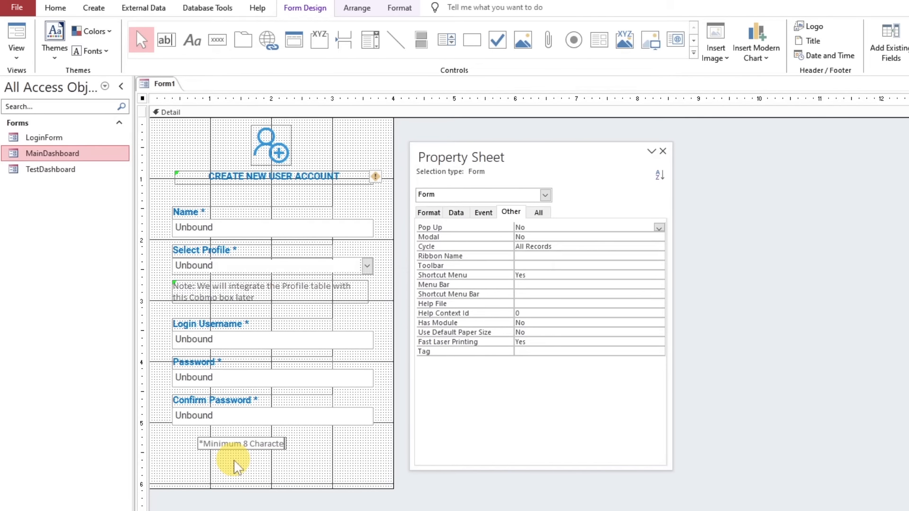
{"action": "key", "text": "Return"}
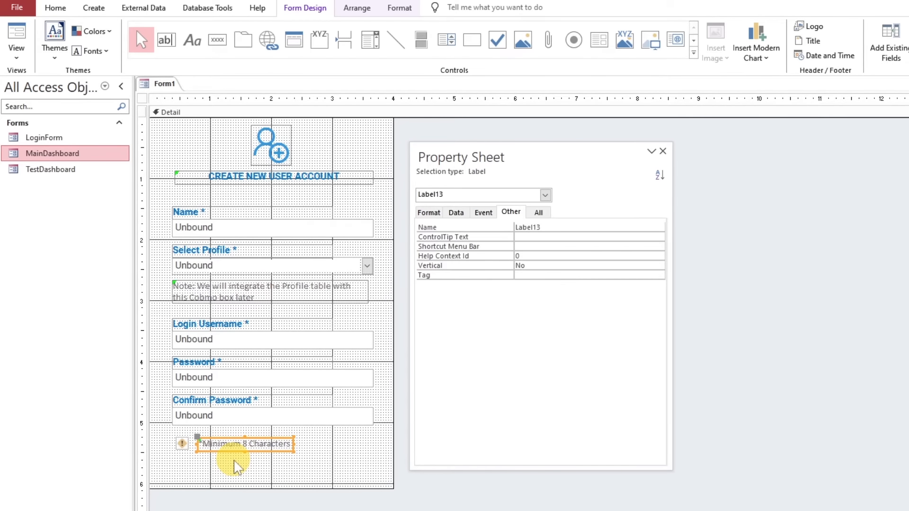
Colour the "*Minimum 8 Characters" label dark red and move it directly beneath the Confirm Password box, aligned with its left edge
{"action": "left_click", "coordinate": [399, 7]}
{"action": "left_click", "coordinate": [157, 51]}
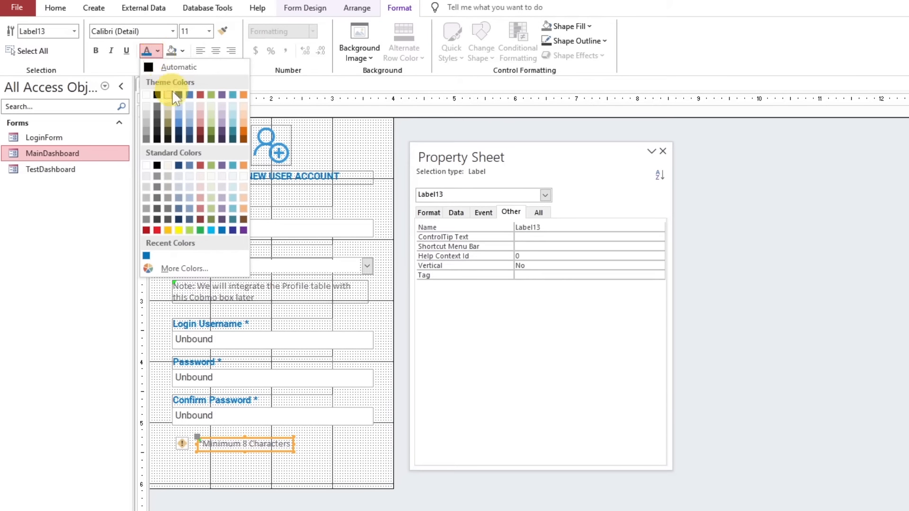
{"action": "left_click", "coordinate": [200, 128]}
{"action": "left_click", "coordinate": [239, 437]}
{"action": "left_click_drag", "start_coordinate": [242, 445], "coordinate": [214, 432]}
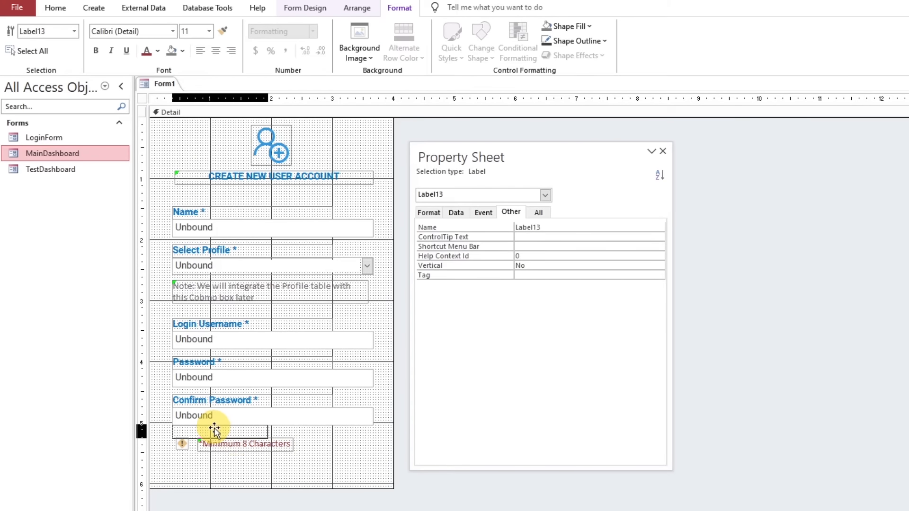
{"action": "left_click", "coordinate": [244, 461]}
Draw a command button about 1.375" wide and 0.375" high beneath the password fields, near the form's lower-right corner
{"action": "left_click", "coordinate": [291, 9]}
{"action": "left_click", "coordinate": [217, 40]}
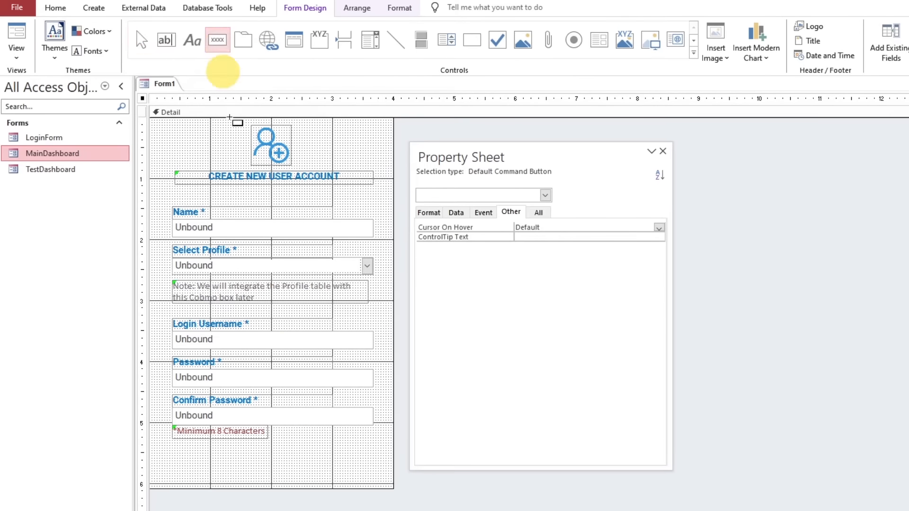
{"action": "left_click_drag", "start_coordinate": [284, 454], "coordinate": [366, 473]}
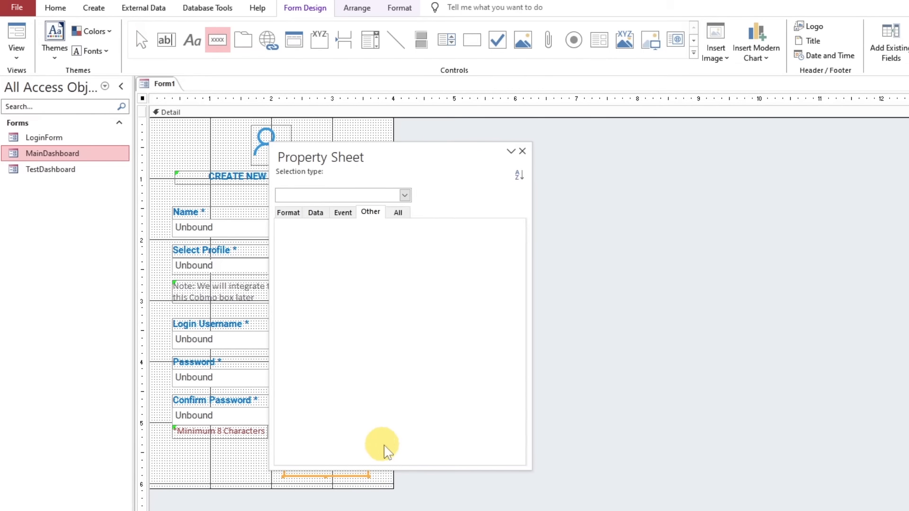
{"action": "left_click", "coordinate": [561, 322]}
{"action": "left_click_drag", "start_coordinate": [406, 150], "coordinate": [534, 144]}
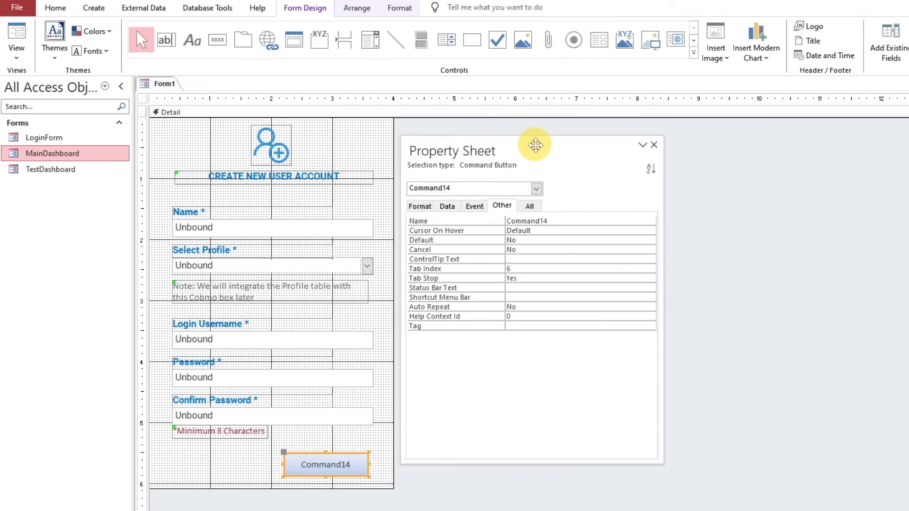
Set the new command button's Caption to Submit
{"action": "left_click", "coordinate": [420, 206]}
{"action": "left_click", "coordinate": [496, 222]}
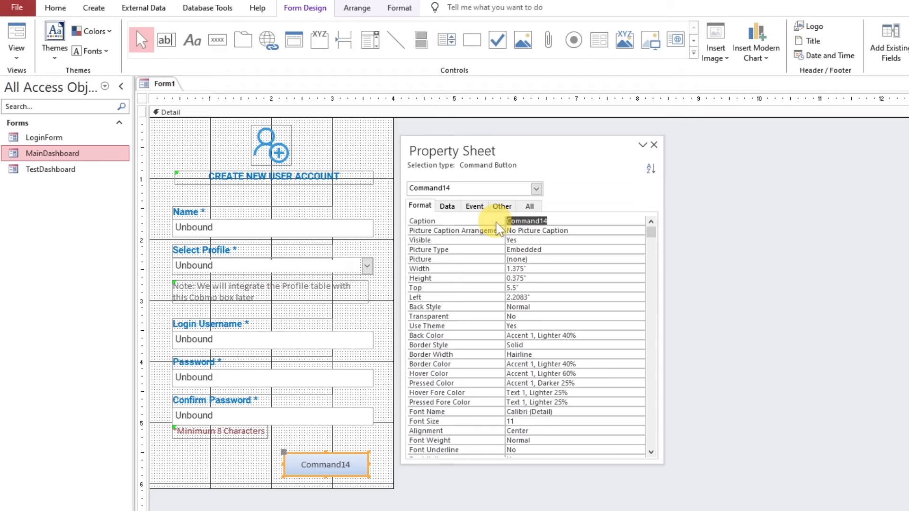
{"action": "type", "text": "Submit"}
{"action": "left_click", "coordinate": [497, 230]}
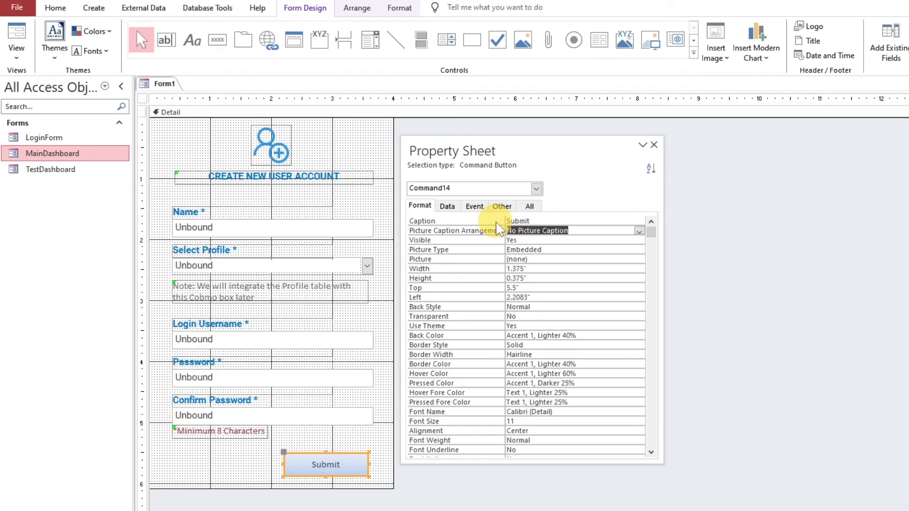
{"action": "left_click_drag", "start_coordinate": [517, 148], "coordinate": [526, 140]}
{"action": "left_click", "coordinate": [397, 8]}
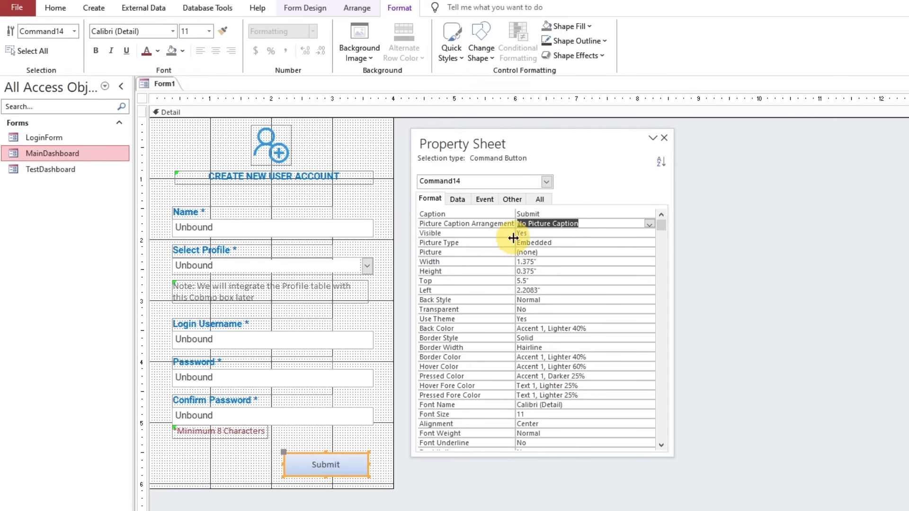
{"action": "left_click", "coordinate": [455, 47]}
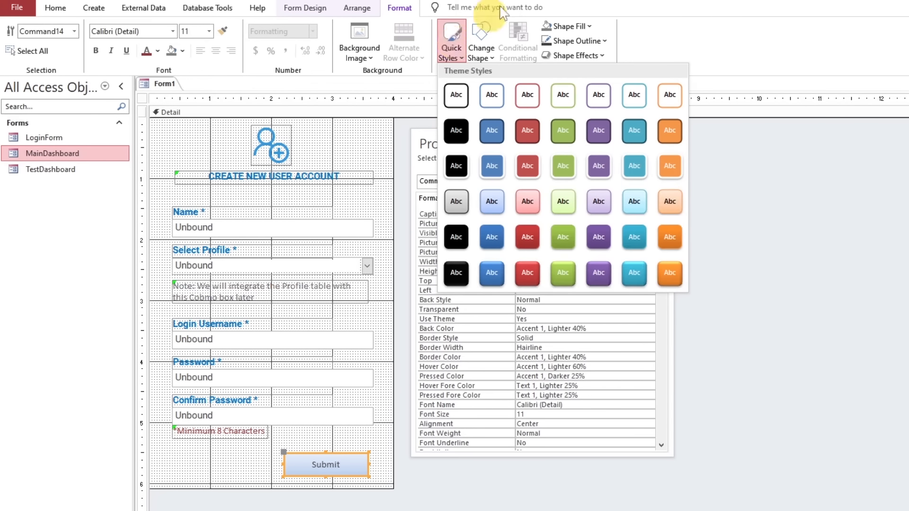
{"action": "left_click", "coordinate": [566, 26]}
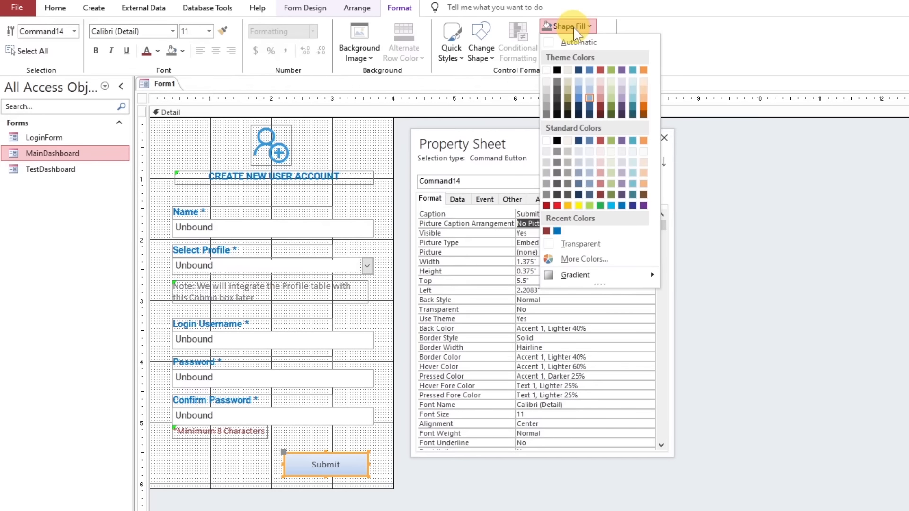
{"action": "left_click", "coordinate": [525, 311]}
Set the Submit button's Use Theme property to No and its Back Style to Transparent
{"action": "left_click", "coordinate": [457, 319]}
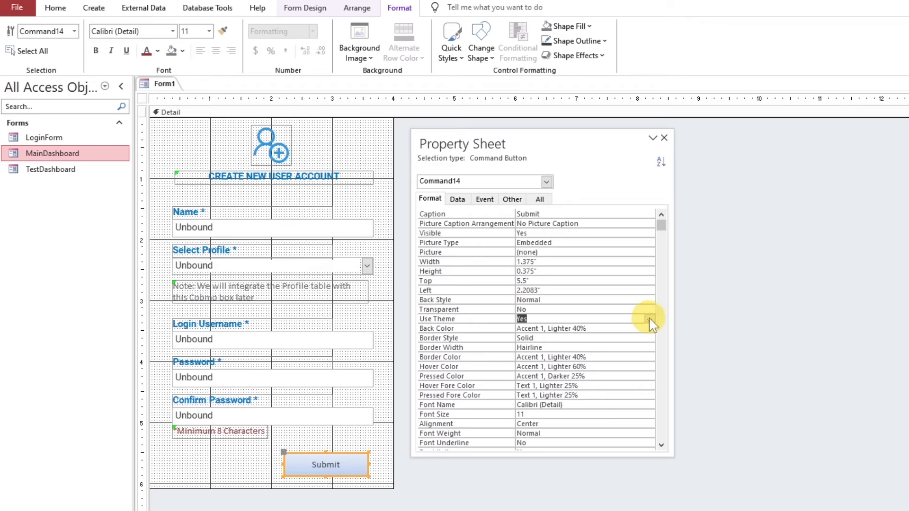
{"action": "left_click", "coordinate": [564, 319]}
{"action": "left_click", "coordinate": [578, 310]}
{"action": "left_click", "coordinate": [645, 309]}
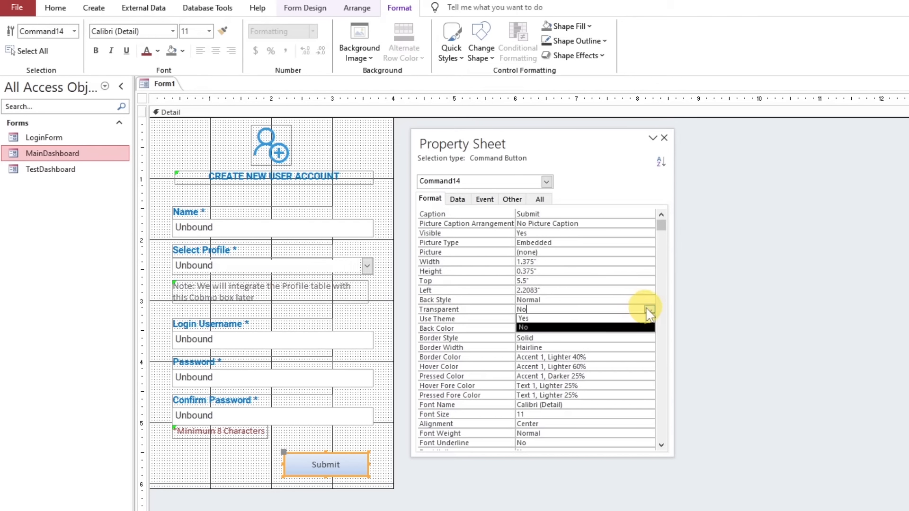
{"action": "left_click", "coordinate": [443, 318]}
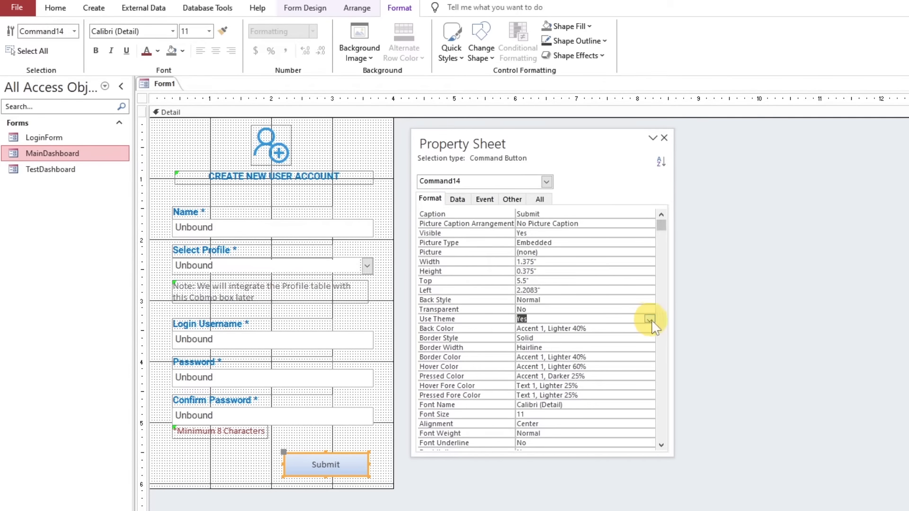
{"action": "left_click", "coordinate": [537, 305]}
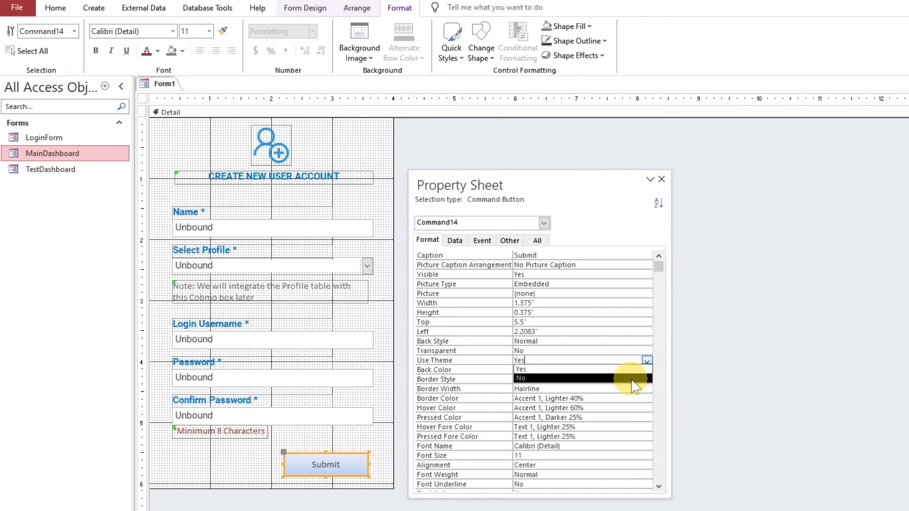
{"action": "left_click", "coordinate": [633, 378]}
{"action": "left_click", "coordinate": [636, 340]}
{"action": "left_click", "coordinate": [647, 340]}
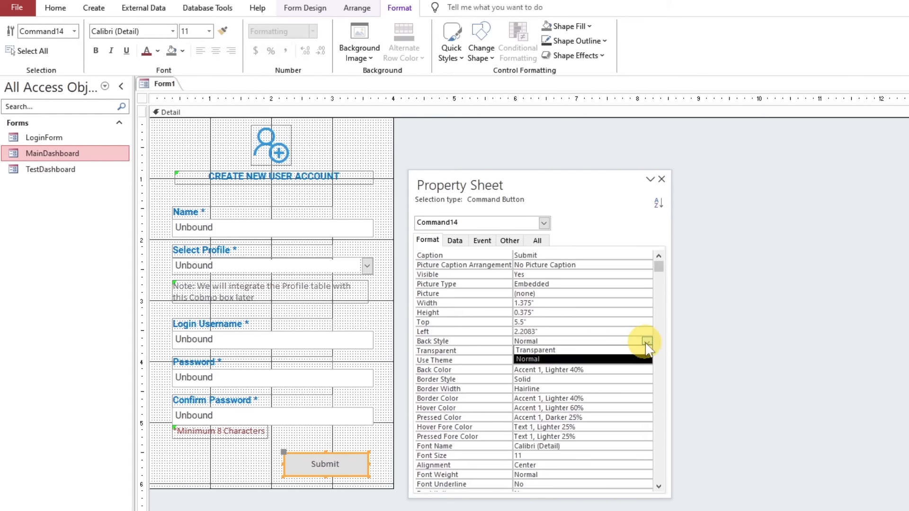
{"action": "left_click", "coordinate": [625, 351]}
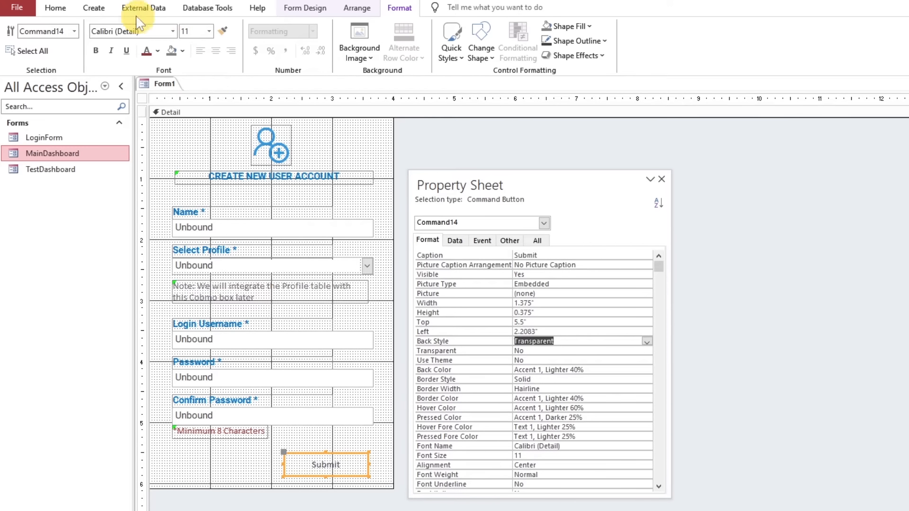
Change the Submit button's font to Roboto and shift the button slightly right, toward the right edge of the fields
{"action": "left_click", "coordinate": [137, 32]}
{"action": "key", "text": "Return"}
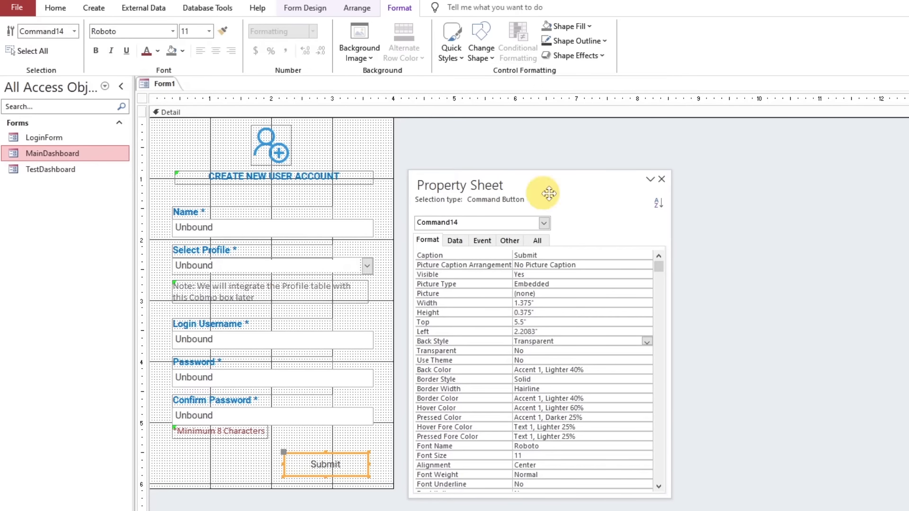
{"action": "double_click", "coordinate": [600, 184]}
{"action": "left_click", "coordinate": [477, 327]}
{"action": "left_click_drag", "start_coordinate": [337, 460], "coordinate": [345, 460]}
Set the form's Auto Center property to Yes
{"action": "left_click", "coordinate": [437, 427]}
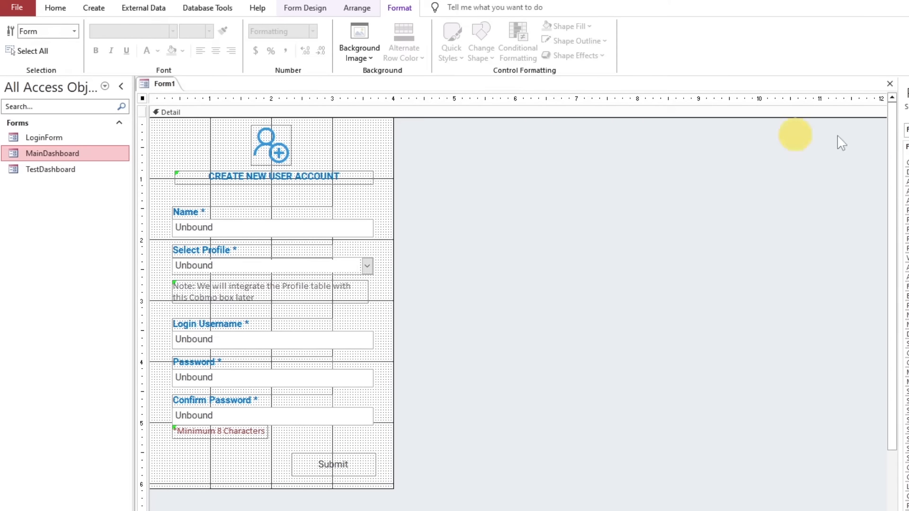
{"action": "left_click_drag", "start_coordinate": [908, 89], "coordinate": [436, 127]}
{"action": "left_click_drag", "start_coordinate": [530, 450], "coordinate": [530, 510]}
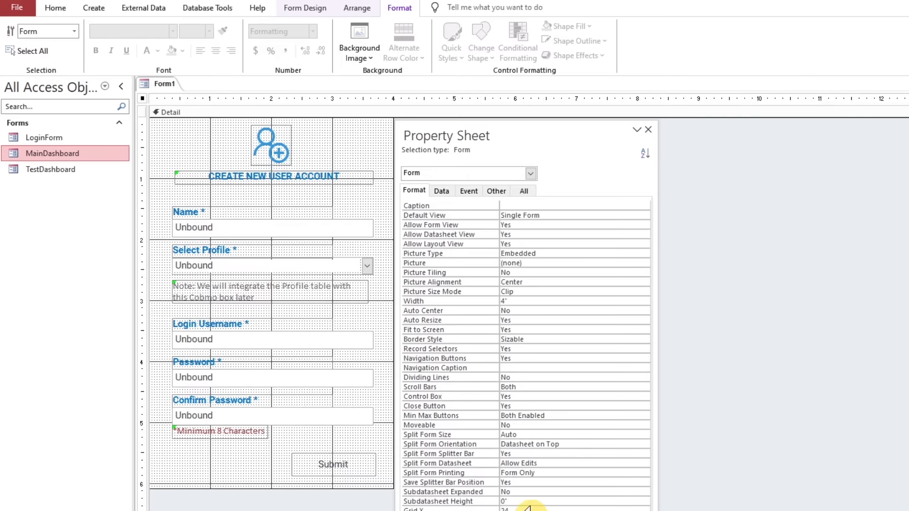
{"action": "left_click", "coordinate": [519, 320]}
{"action": "left_click", "coordinate": [522, 330]}
{"action": "left_click", "coordinate": [525, 340]}
{"action": "left_click", "coordinate": [530, 350]}
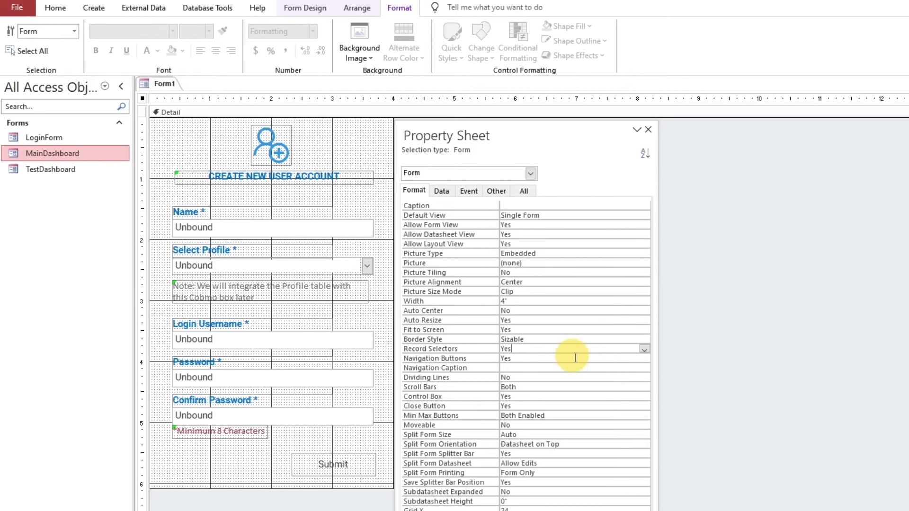
{"action": "left_click", "coordinate": [644, 349]}
{"action": "left_click", "coordinate": [595, 377]}
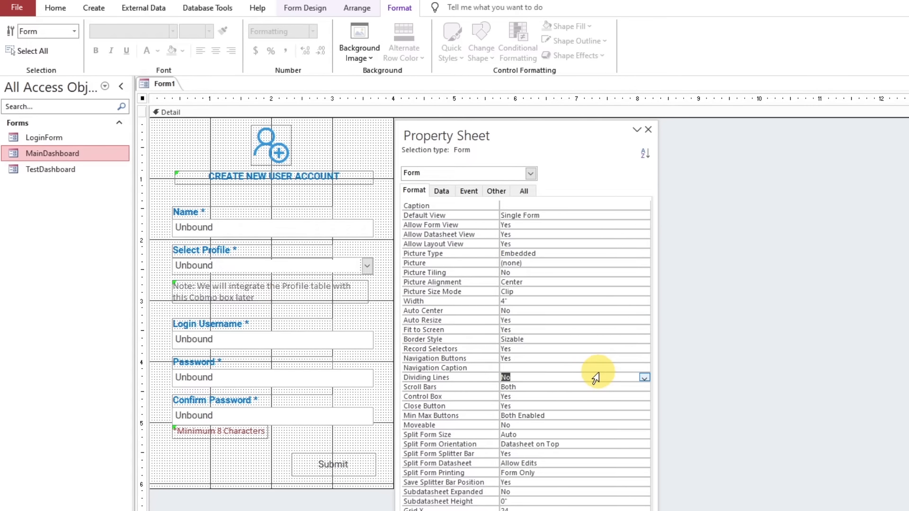
{"action": "left_click", "coordinate": [536, 310]}
{"action": "left_click", "coordinate": [644, 311]}
{"action": "left_click", "coordinate": [591, 322]}
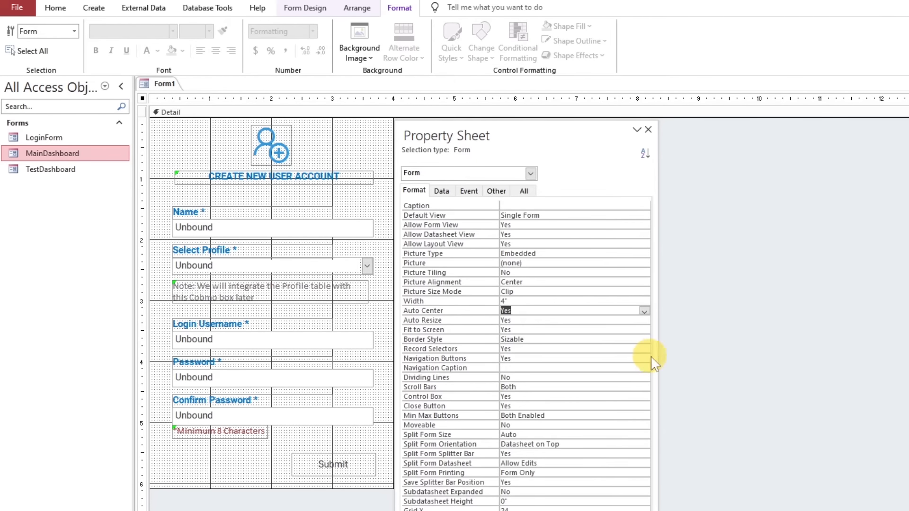
Set the form's Border Style to None and turn off its Record Selectors and Navigation Buttons
{"action": "left_click_drag", "start_coordinate": [658, 359], "coordinate": [598, 361]}
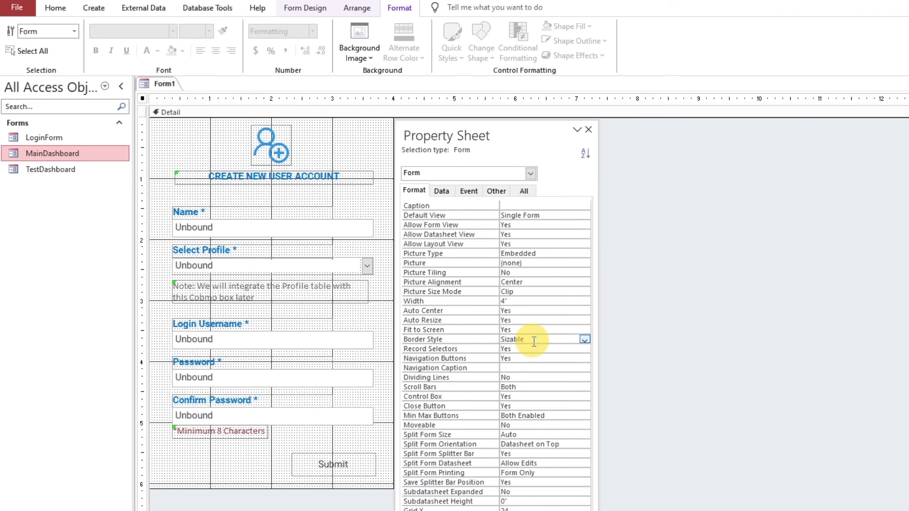
{"action": "left_click", "coordinate": [585, 340]}
{"action": "left_click", "coordinate": [561, 348]}
{"action": "left_click", "coordinate": [586, 349]}
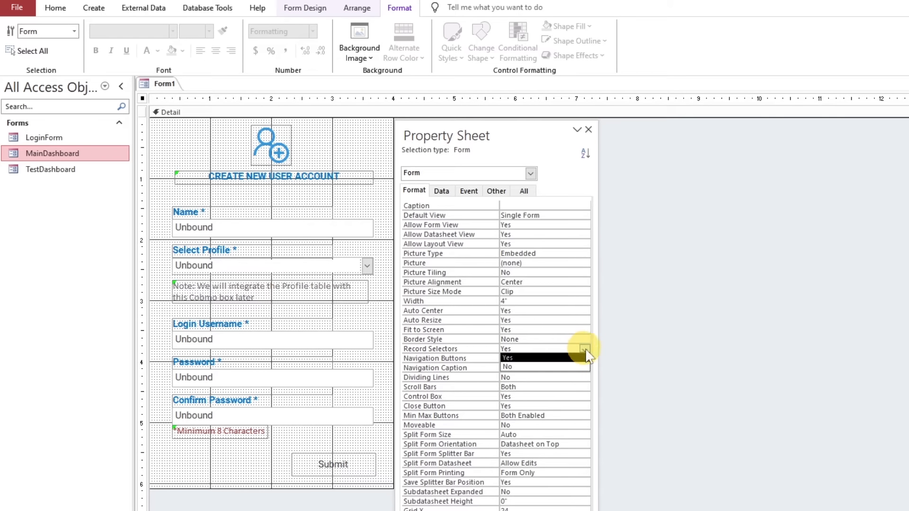
{"action": "left_click", "coordinate": [563, 367]}
{"action": "left_click", "coordinate": [585, 359]}
{"action": "left_click", "coordinate": [562, 377]}
{"action": "left_click", "coordinate": [545, 378]}
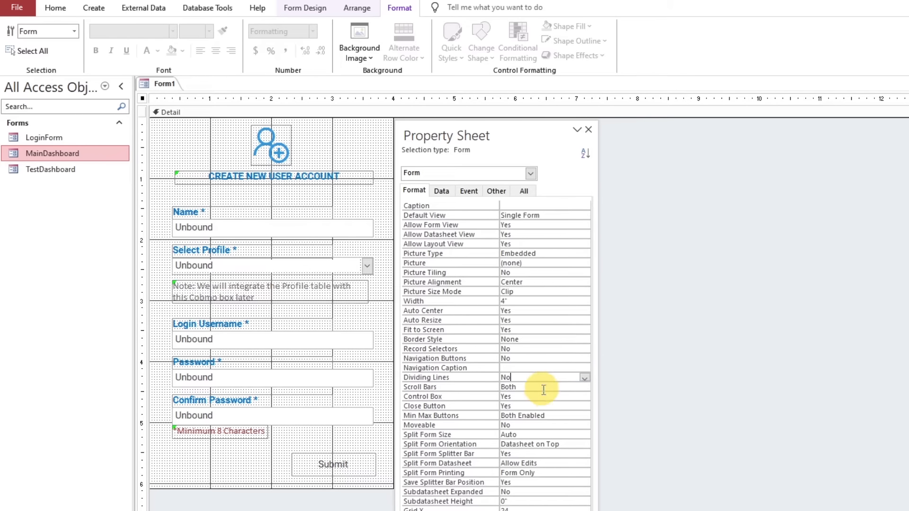
Set the form's Scroll Bars to Neither, Close Button and Control Box to No, and Min Max Buttons to None
{"action": "left_click", "coordinate": [585, 388]}
{"action": "left_click", "coordinate": [559, 395]}
{"action": "left_click", "coordinate": [585, 407]}
{"action": "left_click", "coordinate": [566, 423]}
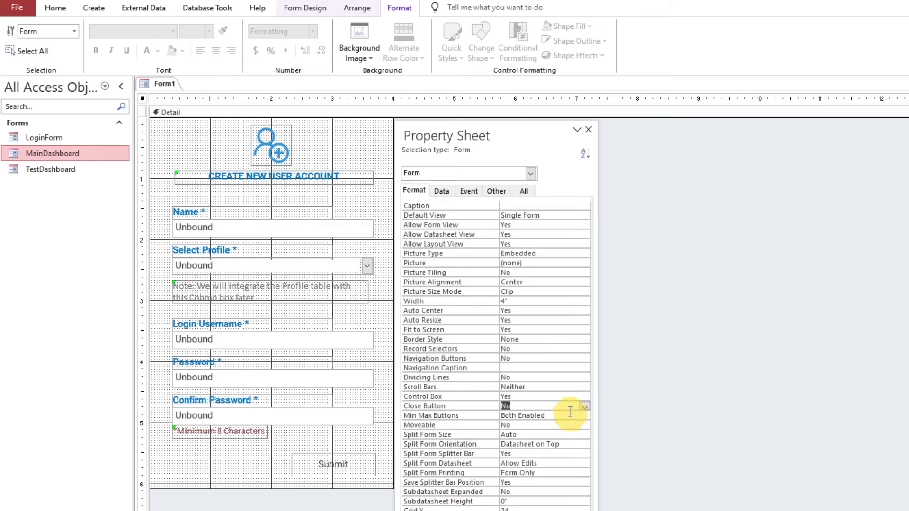
{"action": "left_click", "coordinate": [586, 397]}
{"action": "left_click", "coordinate": [575, 414]}
{"action": "left_click", "coordinate": [586, 416]}
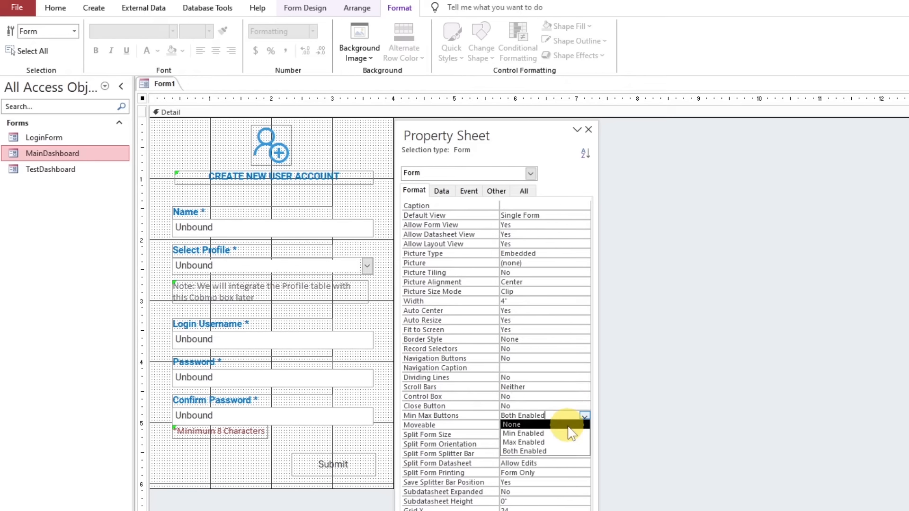
{"action": "left_click", "coordinate": [569, 425]}
{"action": "left_click", "coordinate": [551, 425]}
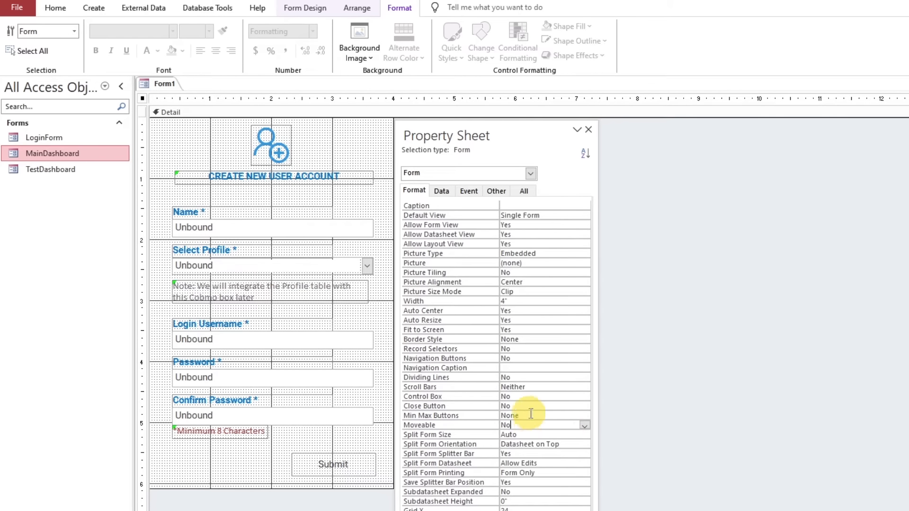
Dock the floating property sheet and save the form as AddUser
{"action": "double_click", "coordinate": [512, 128]}
{"action": "key", "text": "ctrl+s"}
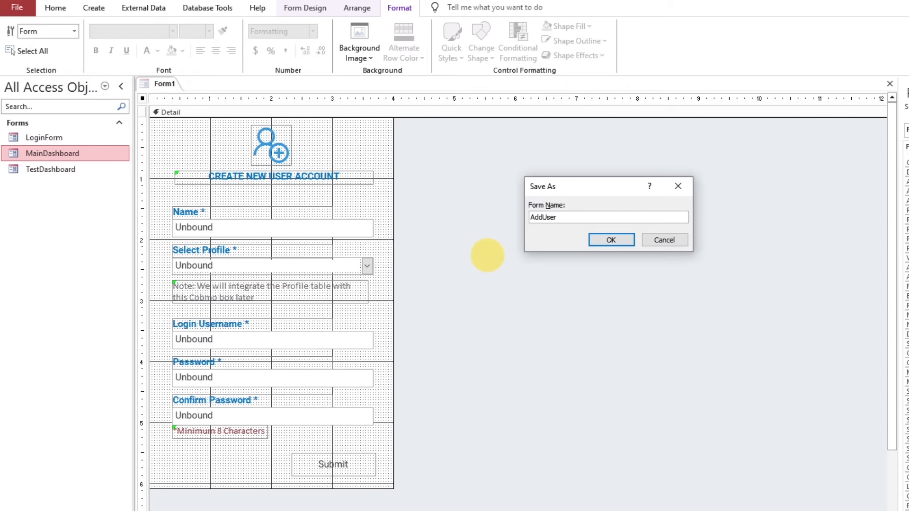
{"action": "left_click", "coordinate": [611, 240]}
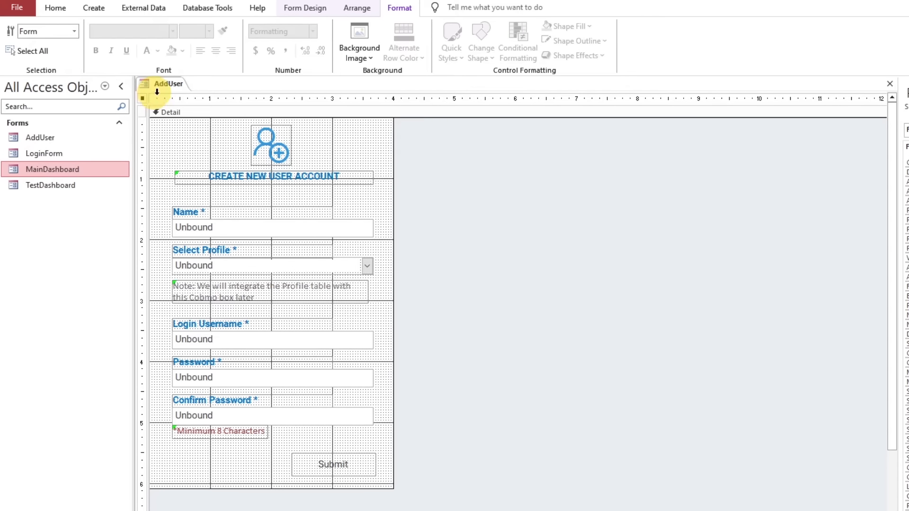
Preview the AddUser form in Form View and close it
{"action": "left_click", "coordinate": [54, 8]}
{"action": "left_click", "coordinate": [19, 32]}
{"action": "left_click", "coordinate": [241, 236]}
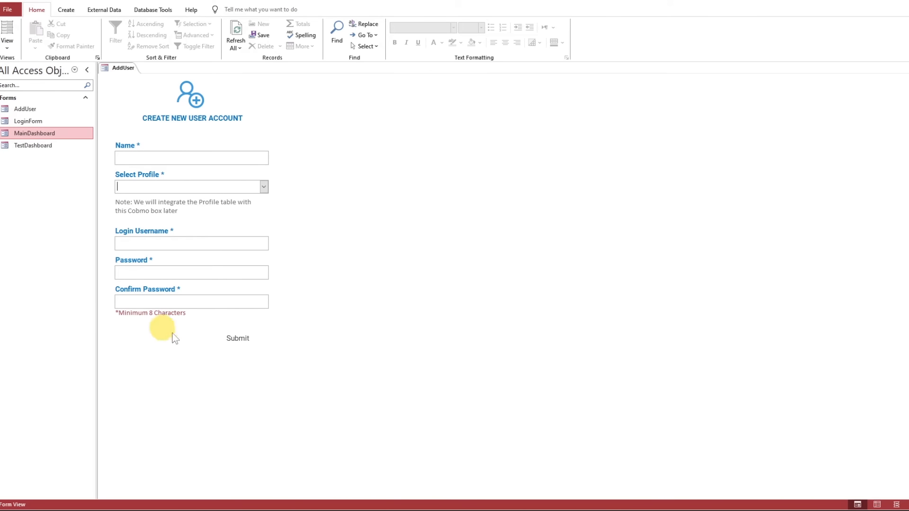
{"action": "right_click", "coordinate": [123, 71]}
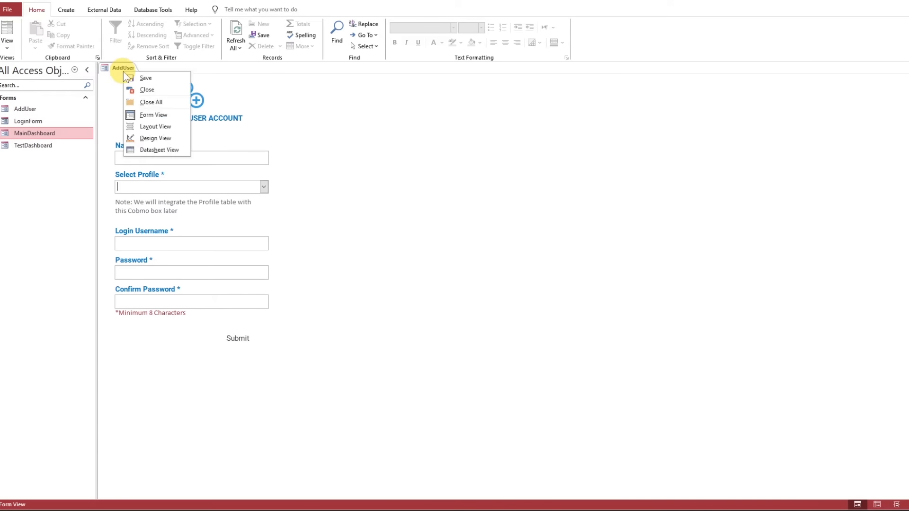
{"action": "left_click", "coordinate": [144, 90]}
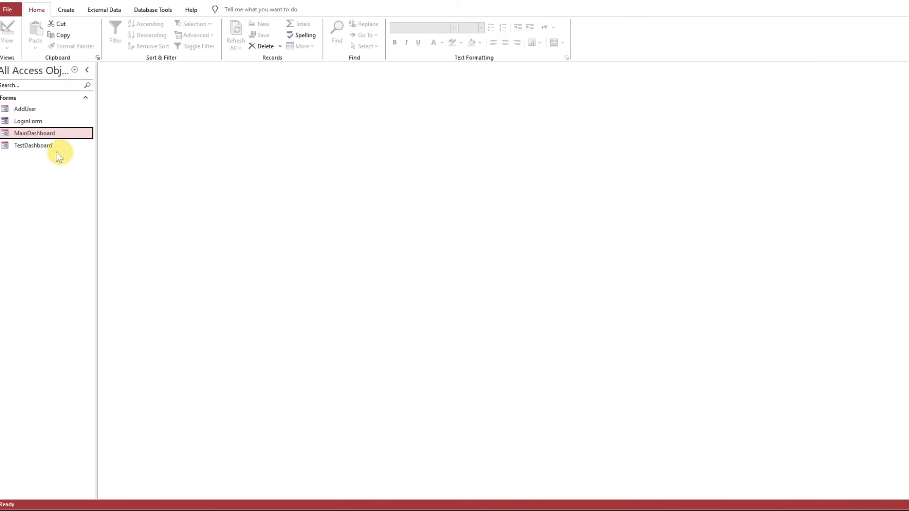
Open LoginForm in Design View and create a code procedure for the On Click event of the "Don't have an account?" button
{"action": "double_click", "coordinate": [44, 122]}
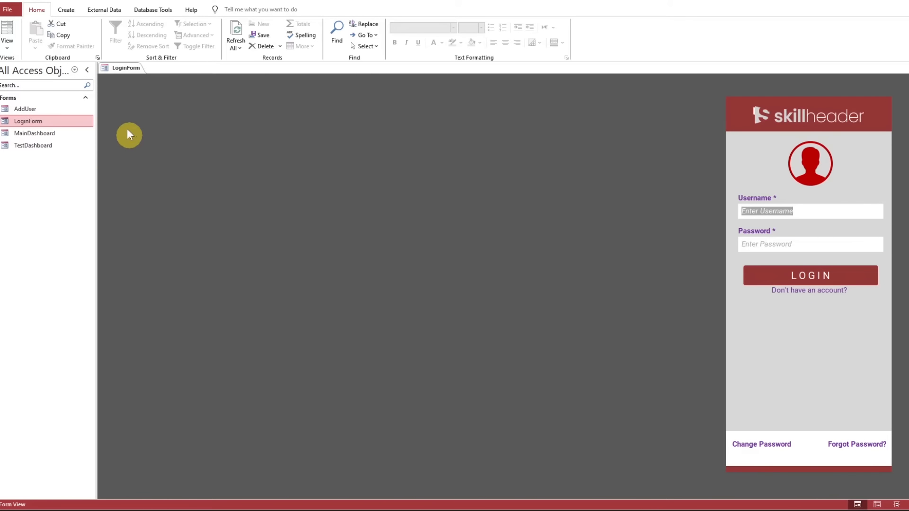
{"action": "right_click", "coordinate": [129, 71]}
{"action": "left_click", "coordinate": [144, 137]}
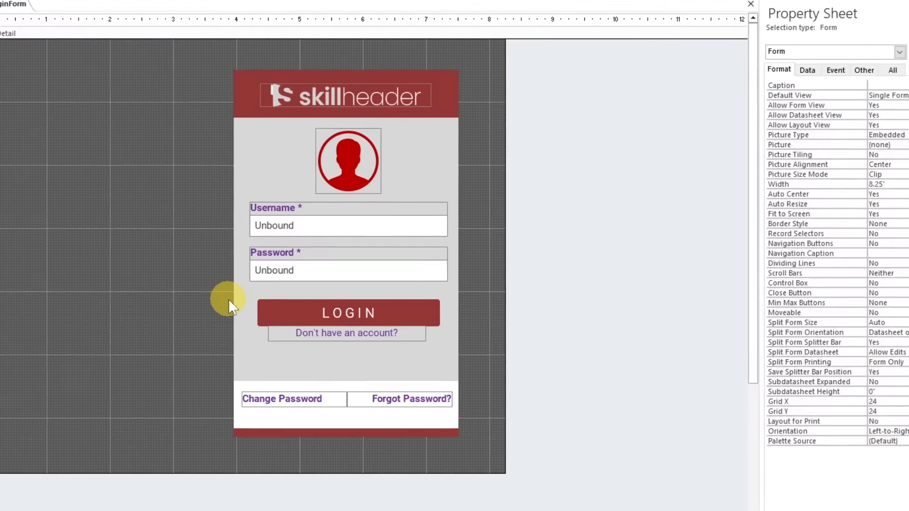
{"action": "left_click", "coordinate": [357, 310]}
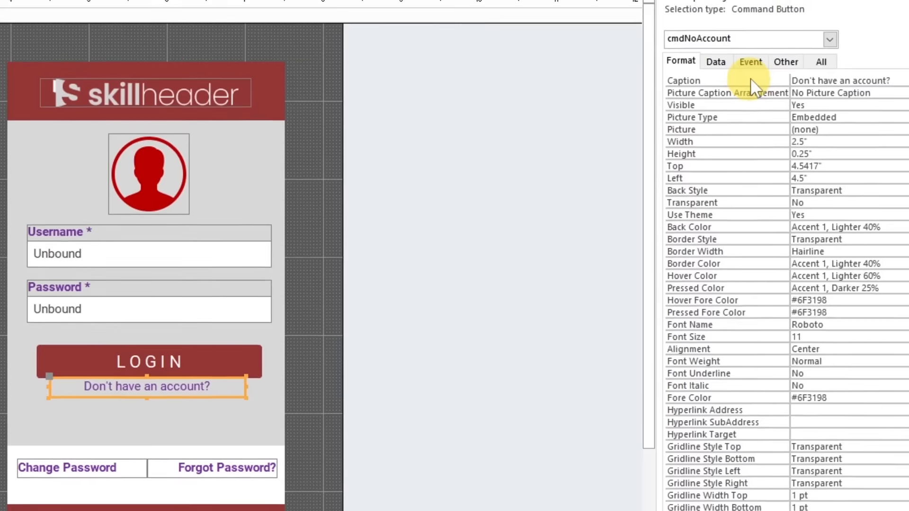
{"action": "left_click", "coordinate": [752, 62]}
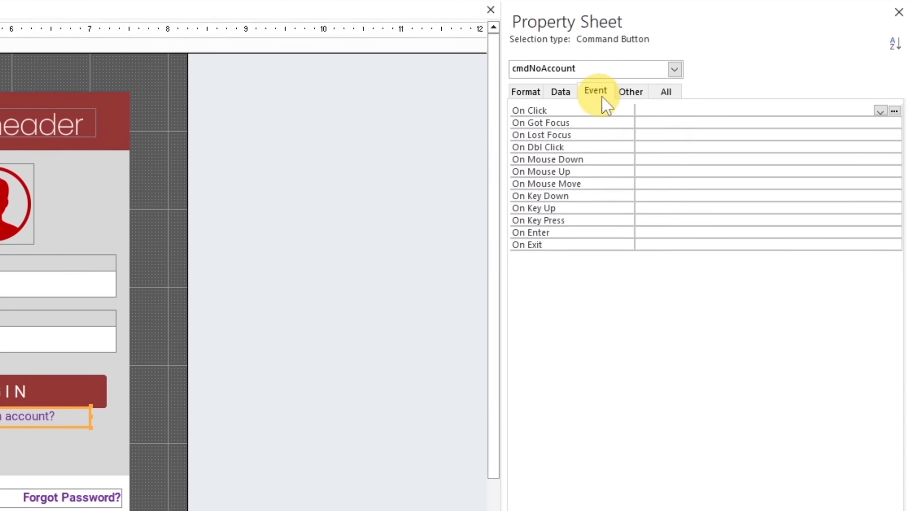
{"action": "left_click", "coordinate": [677, 109]}
{"action": "left_click", "coordinate": [893, 111]}
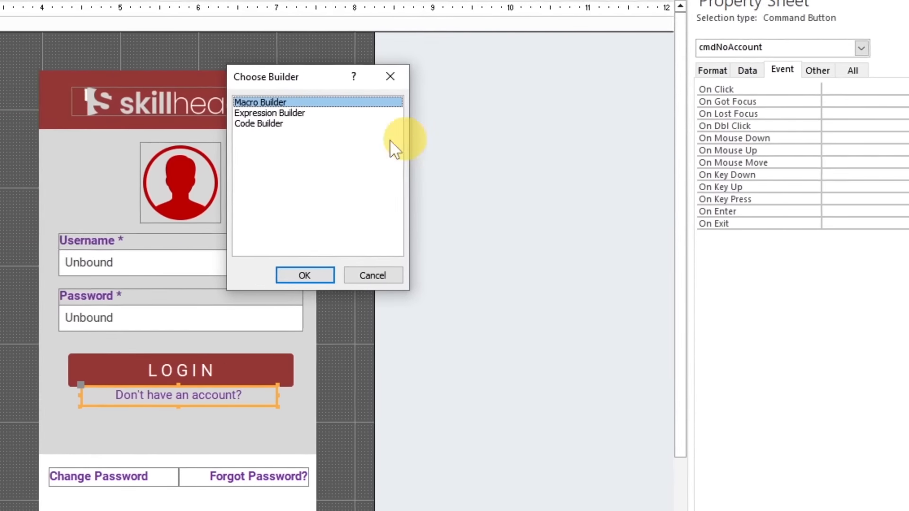
{"action": "double_click", "coordinate": [289, 124]}
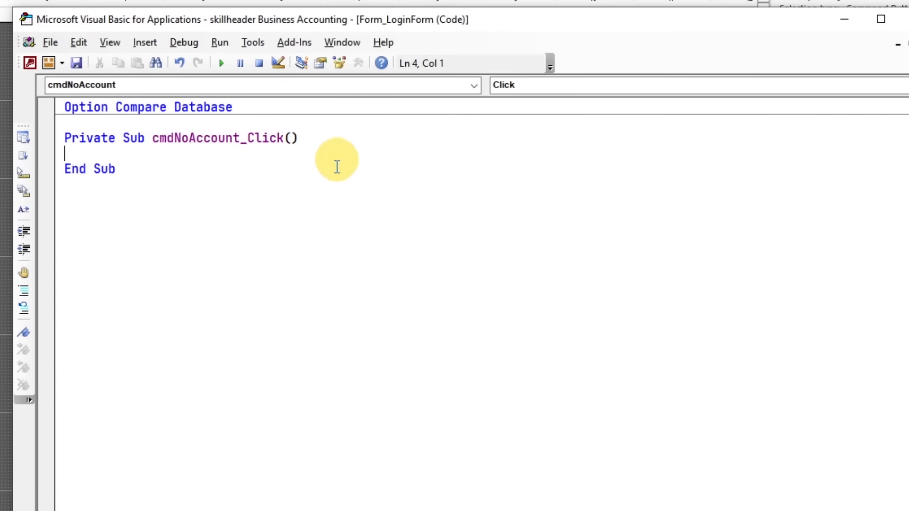
Write DoCmd.OpenForm "AddUser", , , , , acDialog in the cmdNoAccount_Click procedure
{"action": "type", "text": "docmd.openfo"}
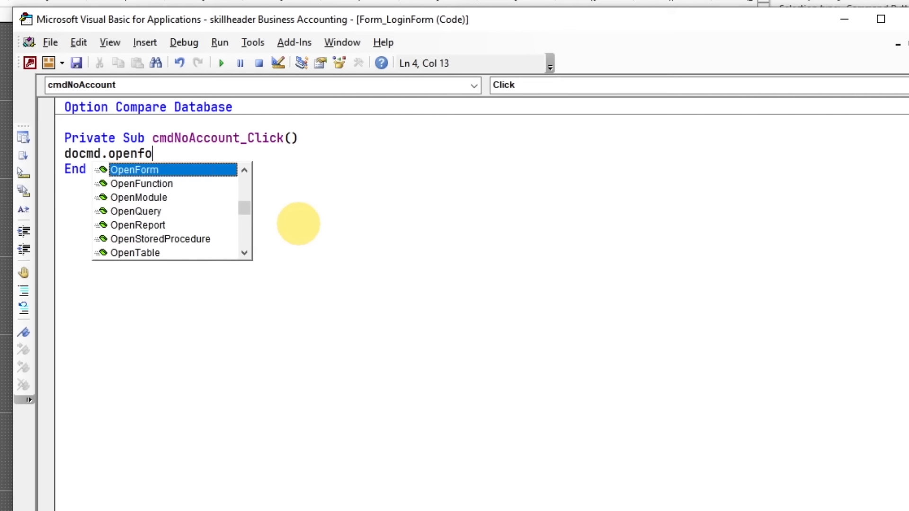
{"action": "key", "text": "Tab"}
{"action": "type", "text": "\""}
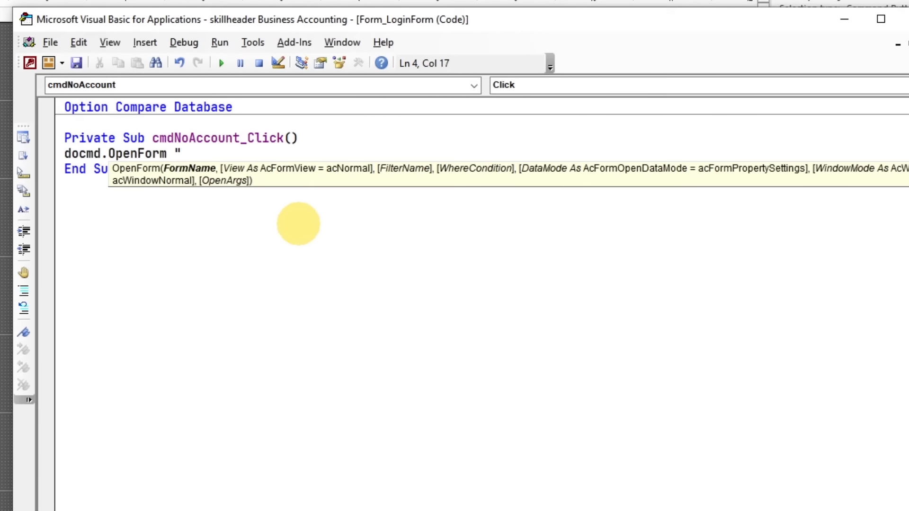
{"action": "type", "text": "AddUser\","}
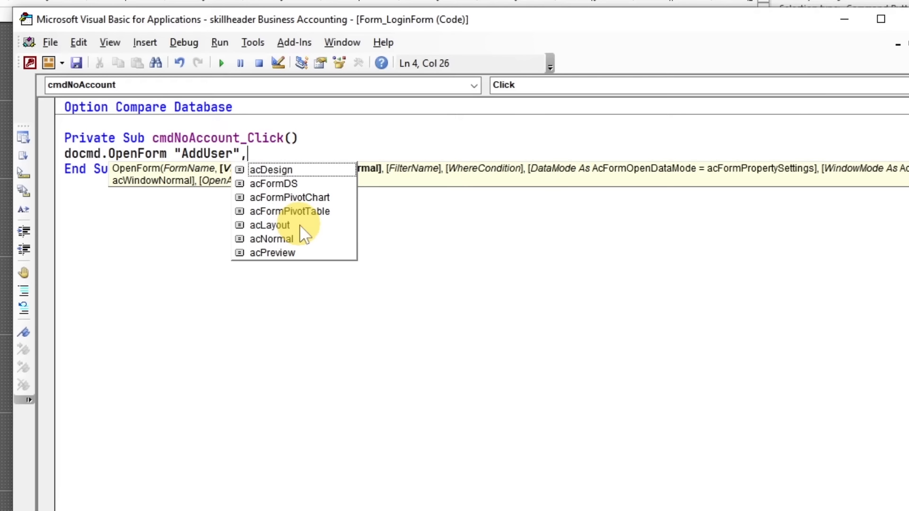
{"action": "type", "text": ",,,"}
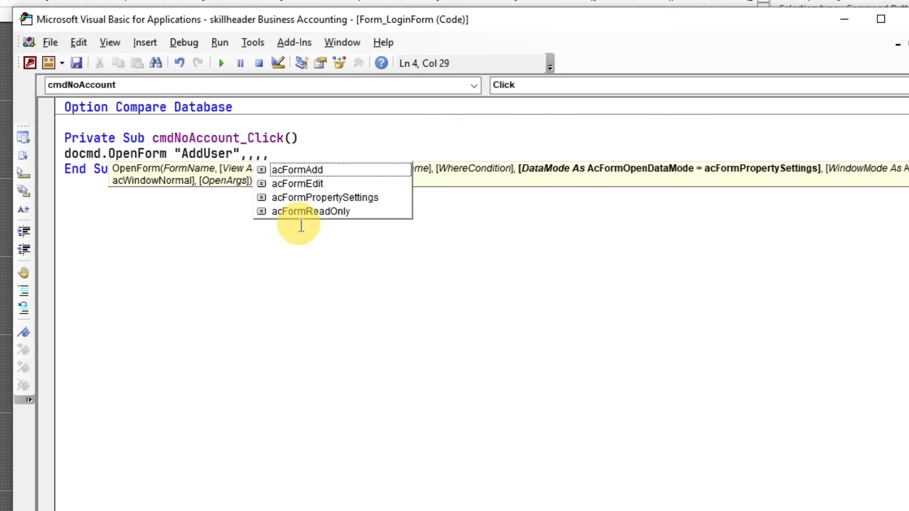
{"action": "key", "text": "Tab"}
{"action": "key", "text": "BackSpace"}
{"action": "key", "text": "BackSpace"}
{"action": "key", "text": "BackSpace"}
{"action": "key", "text": "BackSpace"}
{"action": "key", "text": "BackSpace"}
{"action": "key", "text": "BackSpace"}
{"action": "key", "text": "BackSpace"}
{"action": "key", "text": "BackSpace"}
{"action": "key", "text": "BackSpace"}
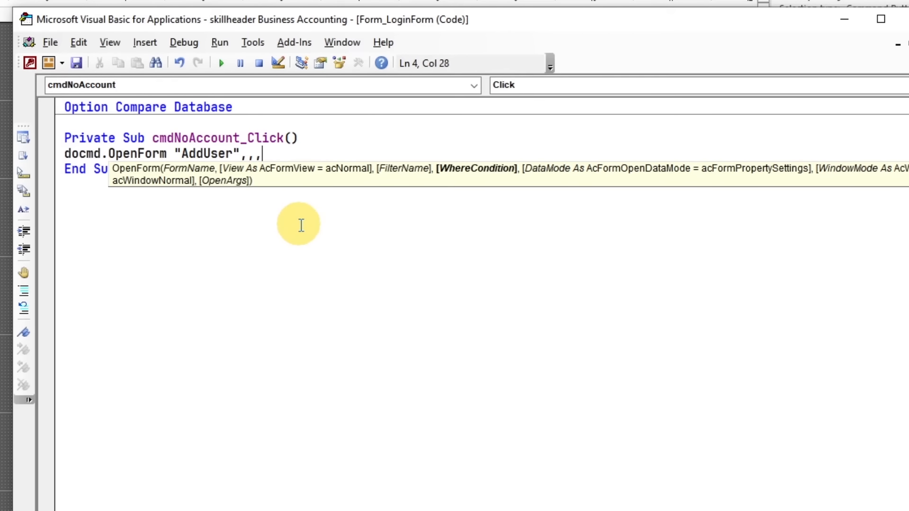
{"action": "type", "text": ",,acDialog"}
{"action": "key", "text": "Tab"}
{"action": "key", "text": "Down"}
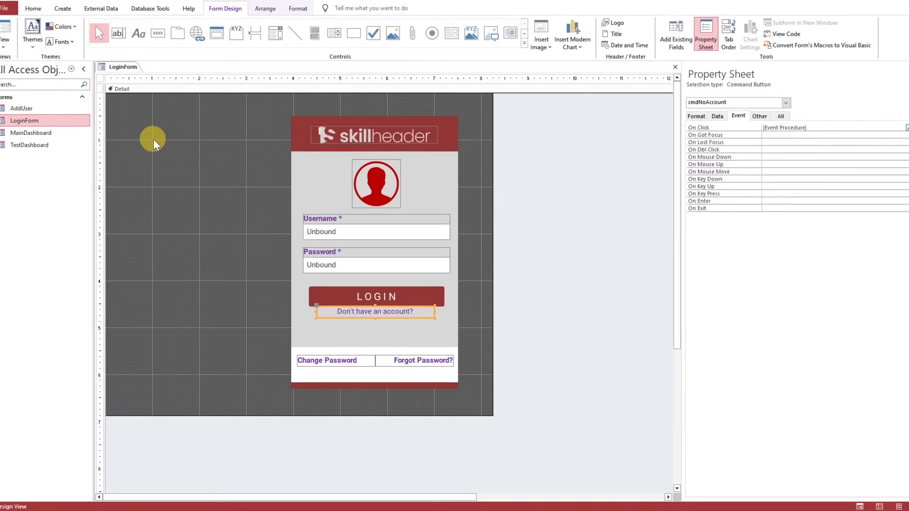
Test the "Don't have an account?" link in Form View, reposition the AddUser dialog and close it
{"action": "left_click", "coordinate": [6, 33]}
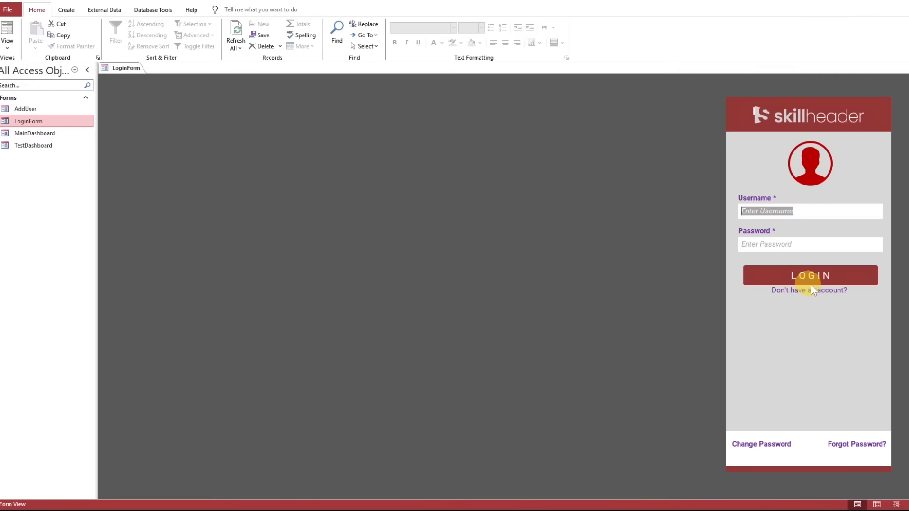
{"action": "left_click", "coordinate": [814, 290]}
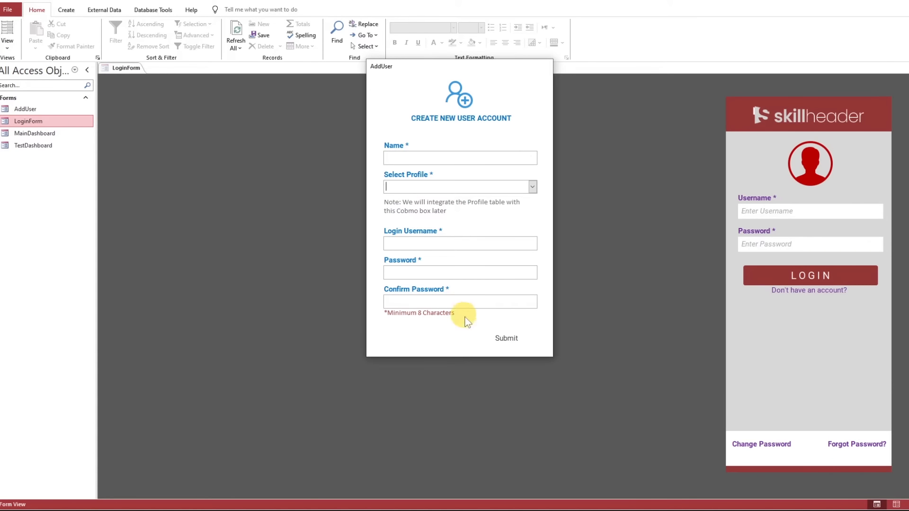
{"action": "left_click_drag", "start_coordinate": [477, 82], "coordinate": [497, 127]}
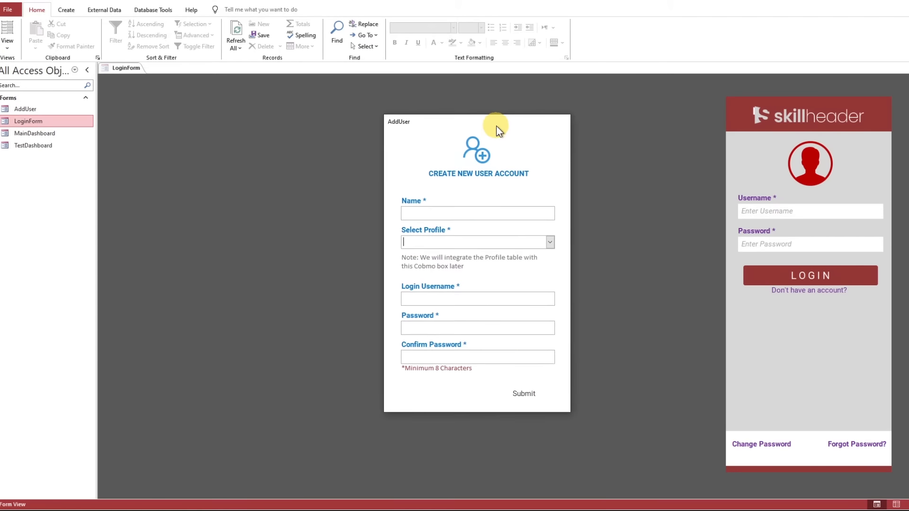
{"action": "right_click", "coordinate": [490, 126]}
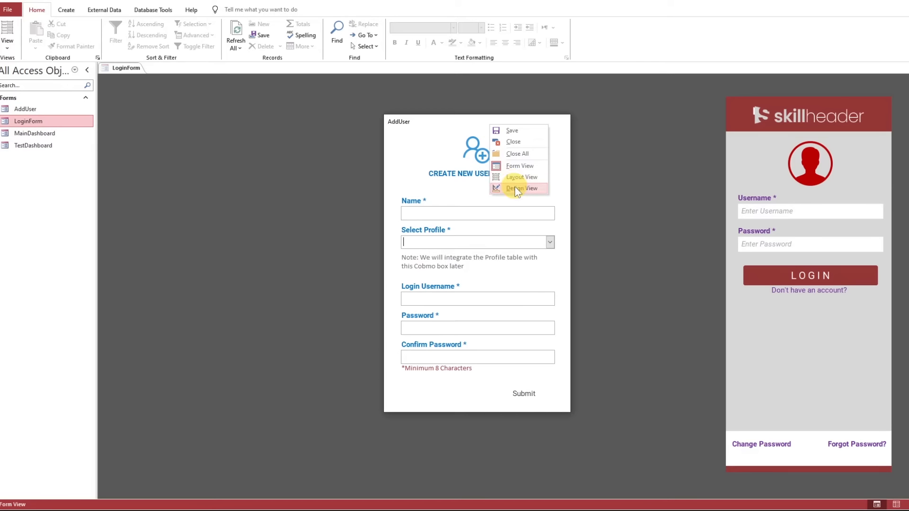
{"action": "left_click", "coordinate": [515, 138]}
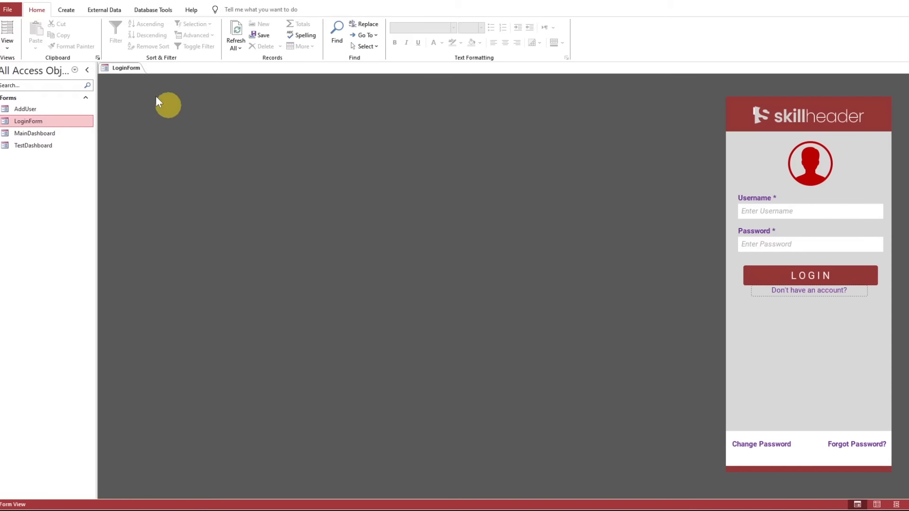
Set Cursor On Hover to Hyperlink hand for LoginForm's Login, Don't have an account?, Change Password and Forgot Password? buttons
{"action": "right_click", "coordinate": [122, 67]}
{"action": "left_click", "coordinate": [147, 134]}
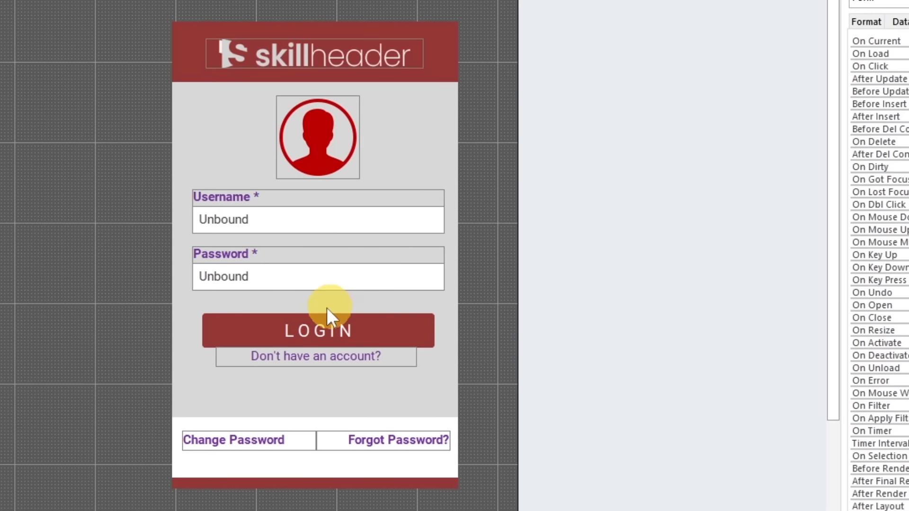
{"action": "left_click", "coordinate": [377, 293]}
{"action": "left_click", "coordinate": [366, 313], "text": "shift"}
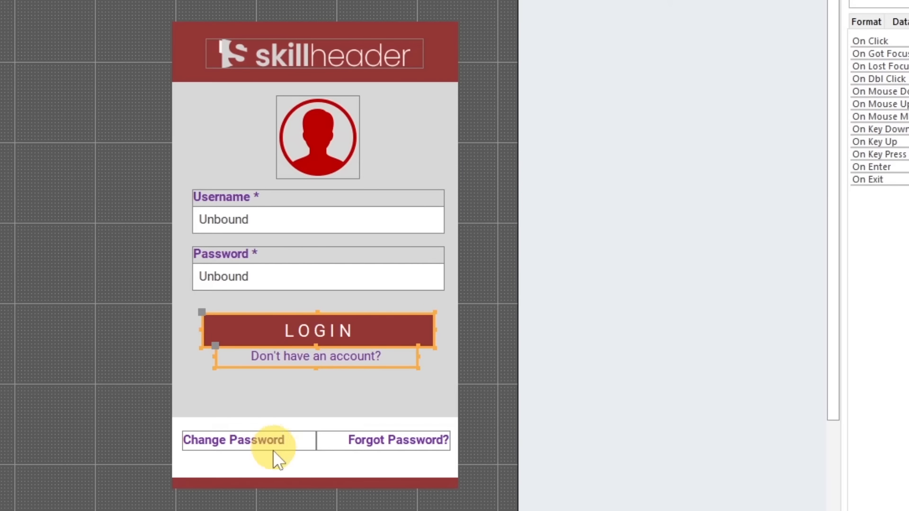
{"action": "left_click", "coordinate": [274, 450], "text": "shift"}
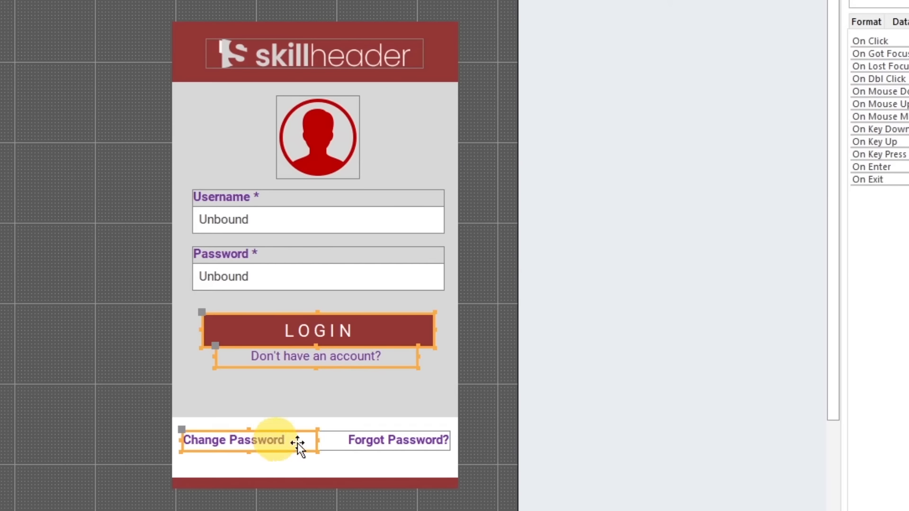
{"action": "left_click", "coordinate": [384, 439], "text": "shift"}
{"action": "left_click", "coordinate": [629, 24]}
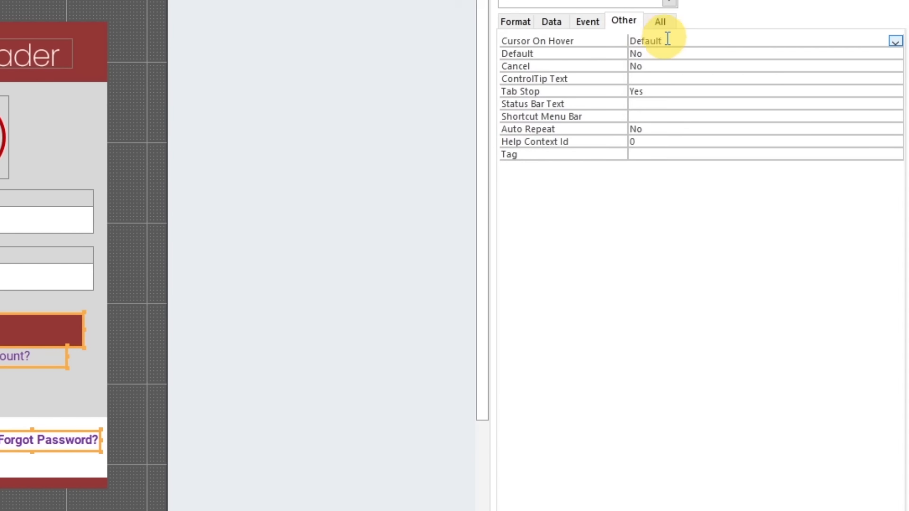
{"action": "left_click", "coordinate": [894, 42]}
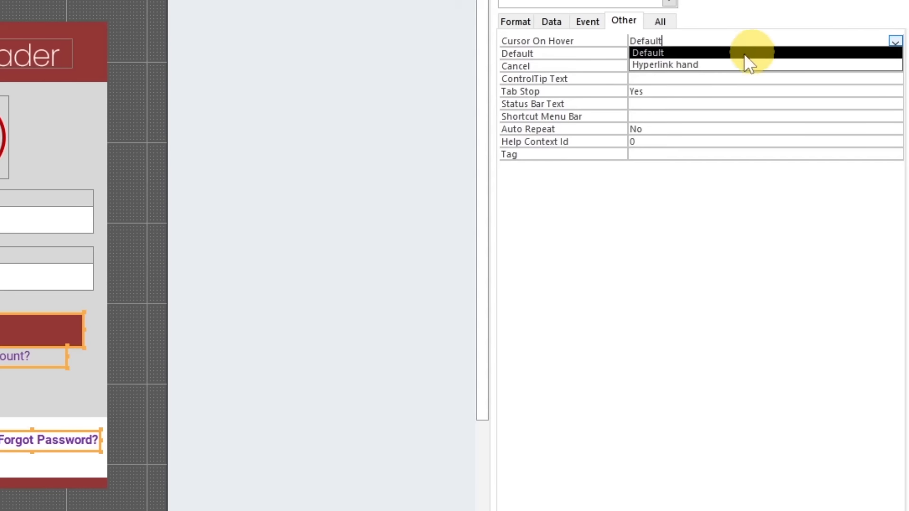
{"action": "left_click", "coordinate": [679, 65]}
{"action": "left_click_drag", "start_coordinate": [725, 40], "coordinate": [647, 41]}
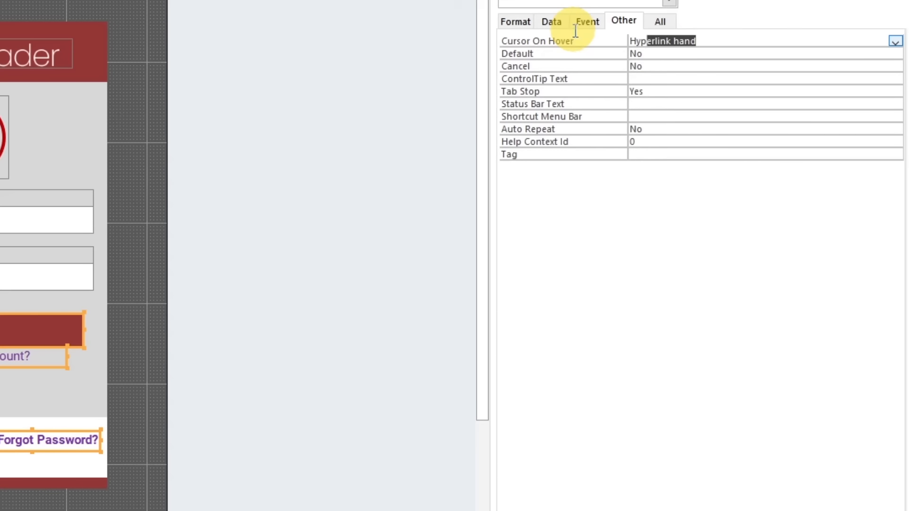
{"action": "left_click", "coordinate": [385, 205]}
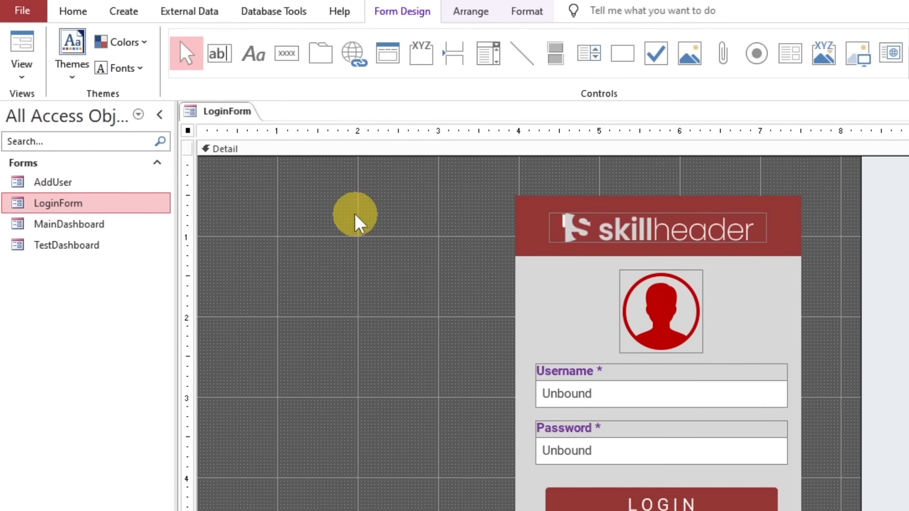
Switch LoginForm to Form View and test opening the AddUser dialog from the "Don't have an account?" link
{"action": "left_click", "coordinate": [20, 49]}
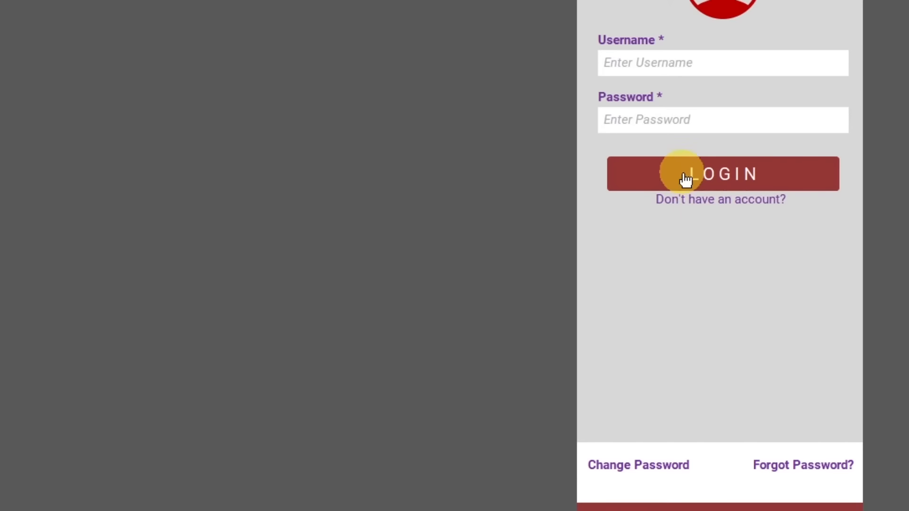
{"action": "left_click", "coordinate": [722, 207]}
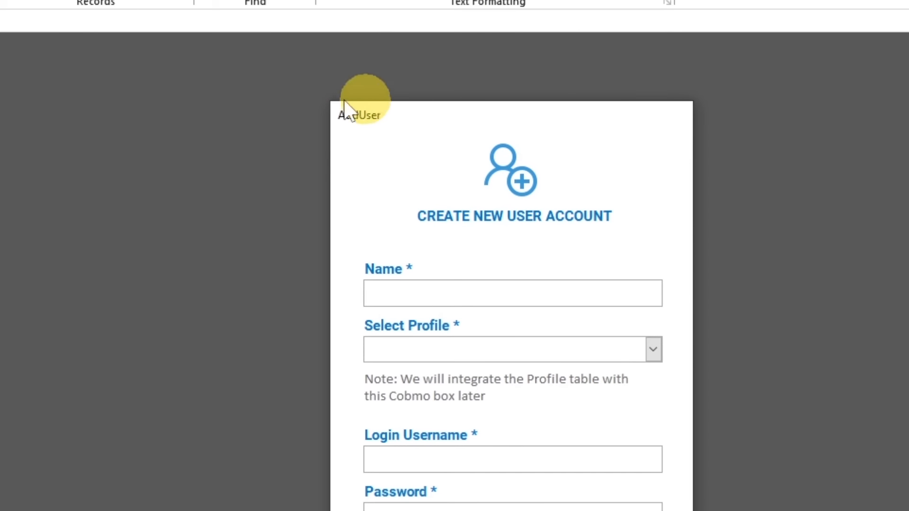
Close the AddUser dialog and set the AddUser form's Caption to "Add New Login User"
{"action": "right_click", "coordinate": [475, 115]}
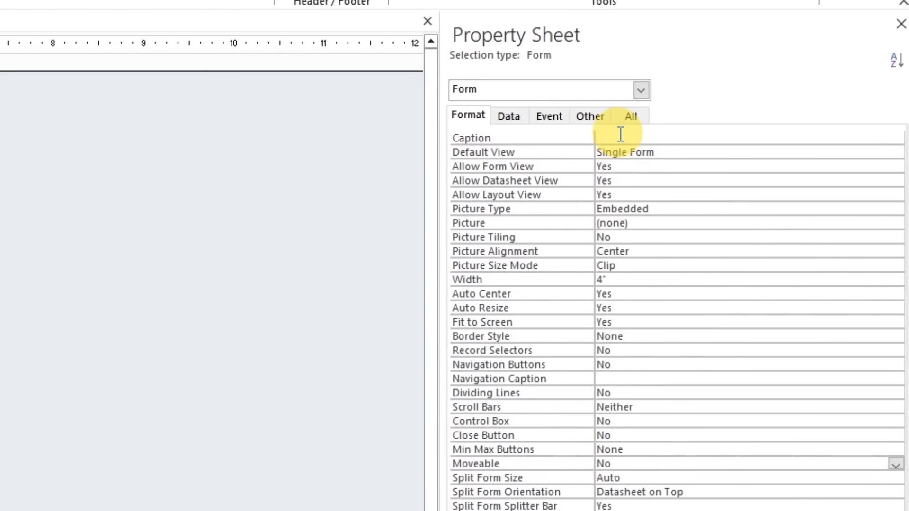
{"action": "left_click", "coordinate": [620, 134]}
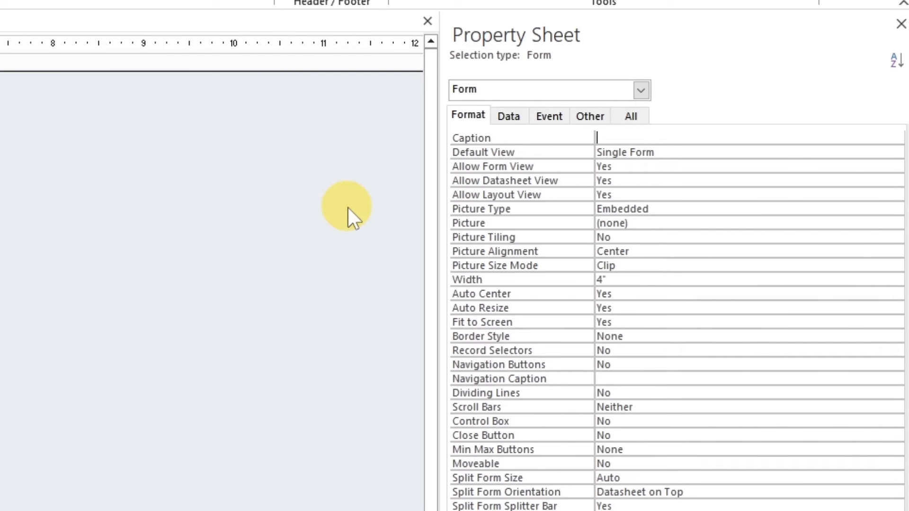
{"action": "type", "text": "Add New Login User"}
{"action": "key", "text": "Return"}
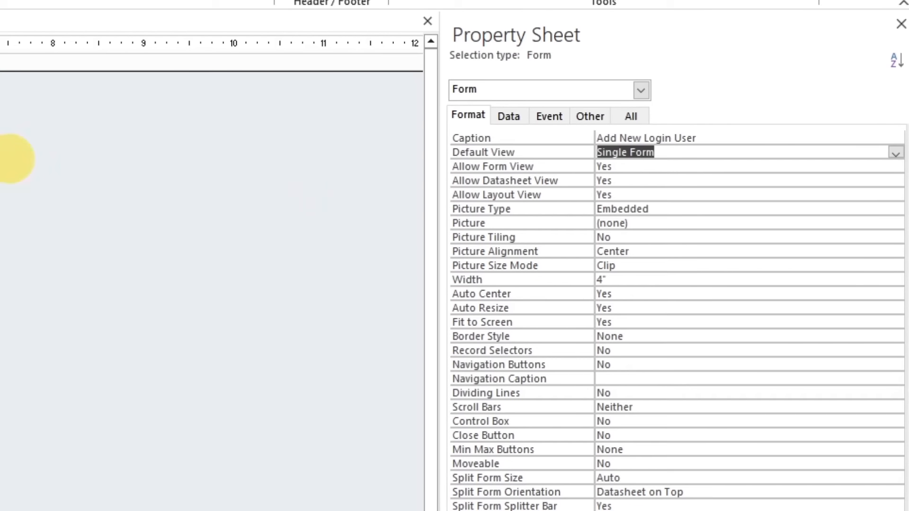
Reopen the AddUser dialog from LoginForm's "Don't have an account?" link, reposition it, try its Submit button and close it
{"action": "left_click", "coordinate": [0, 20]}
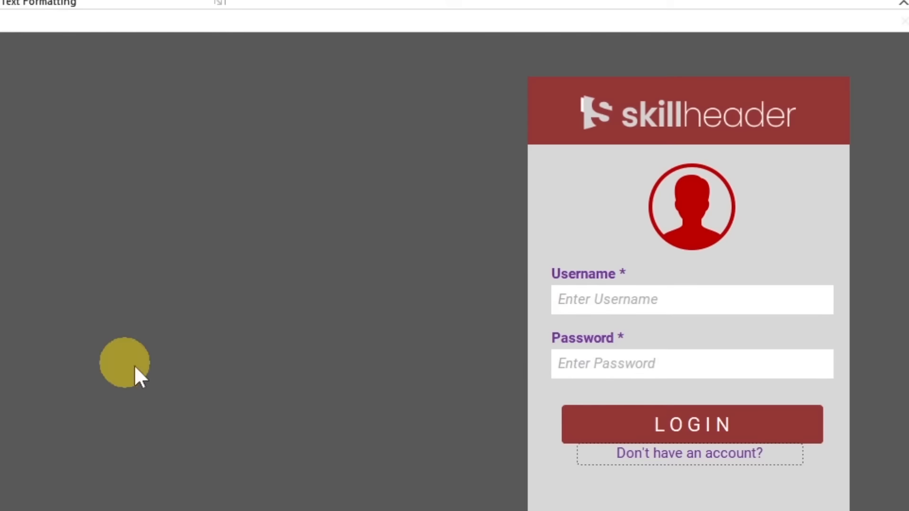
{"action": "left_click", "coordinate": [866, 455]}
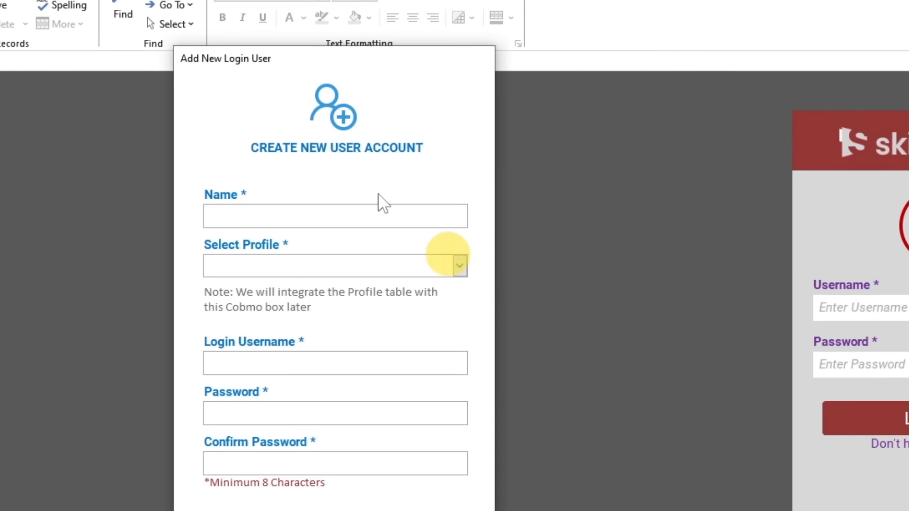
{"action": "left_click_drag", "start_coordinate": [263, 67], "coordinate": [273, 144]}
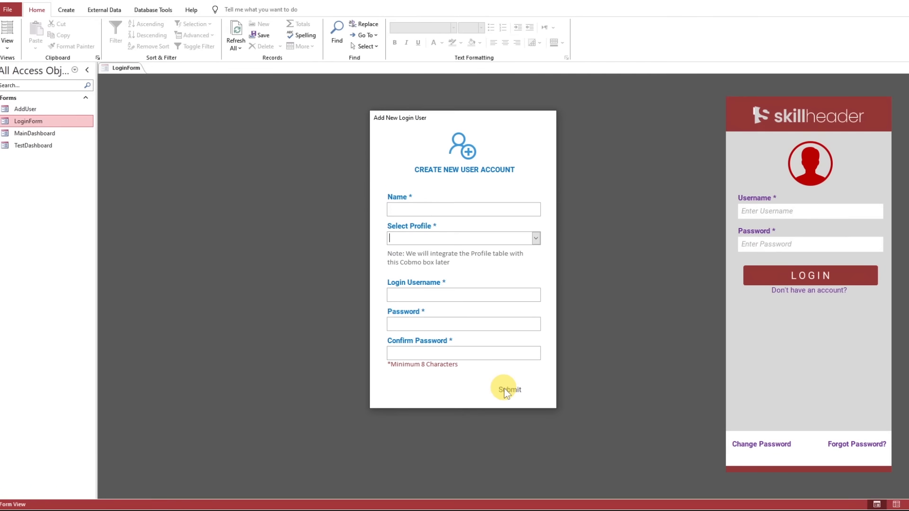
{"action": "left_click", "coordinate": [505, 390]}
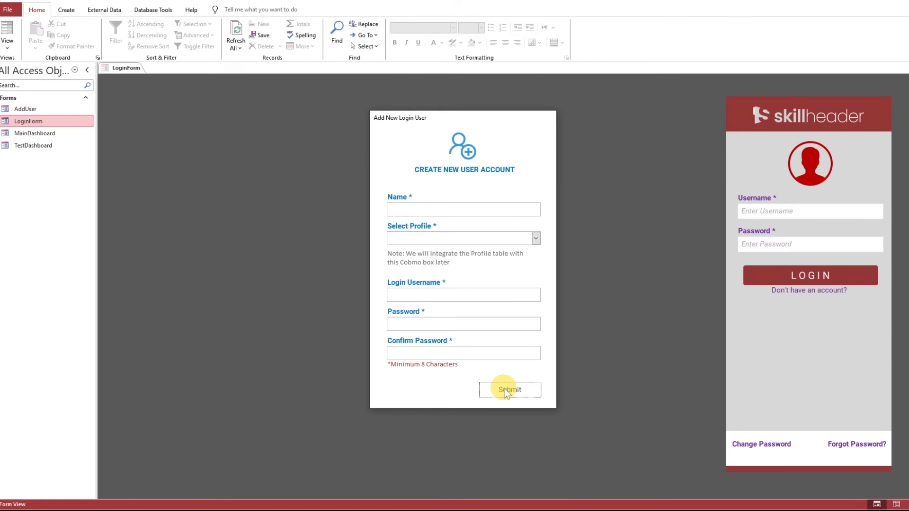
{"action": "right_click", "coordinate": [498, 117]}
{"action": "left_click", "coordinate": [509, 182]}
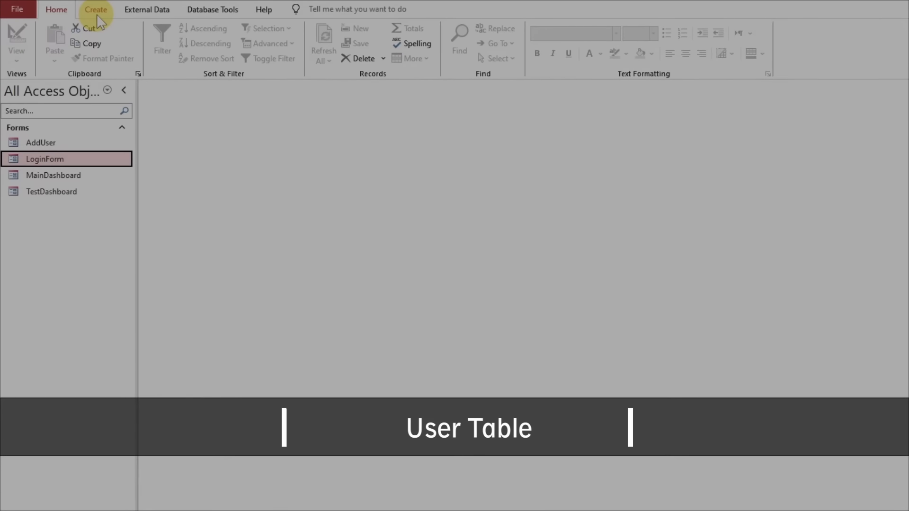
Create a new table in Design View and add a uID field with the AutoNumber data type
{"action": "left_click", "coordinate": [100, 13]}
{"action": "left_click", "coordinate": [98, 42]}
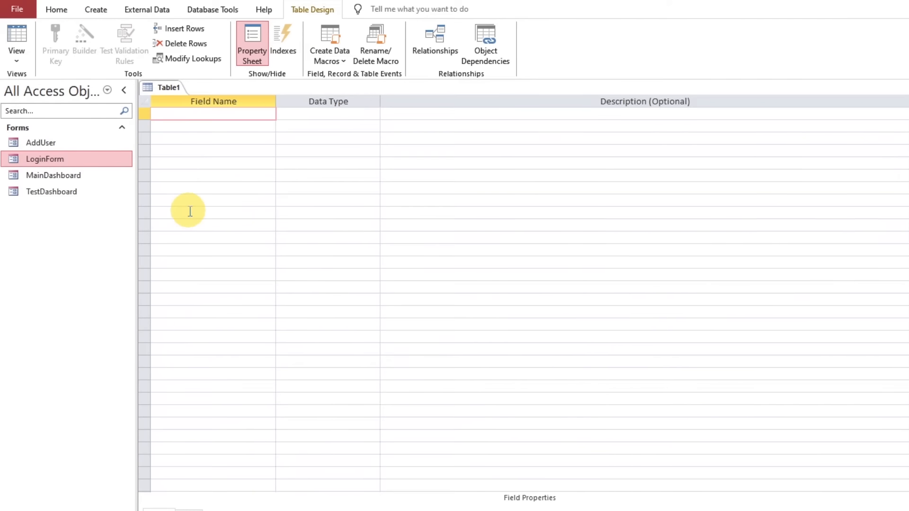
{"action": "type", "text": "uID"}
{"action": "key", "text": "Tab"}
{"action": "type", "text": "au"}
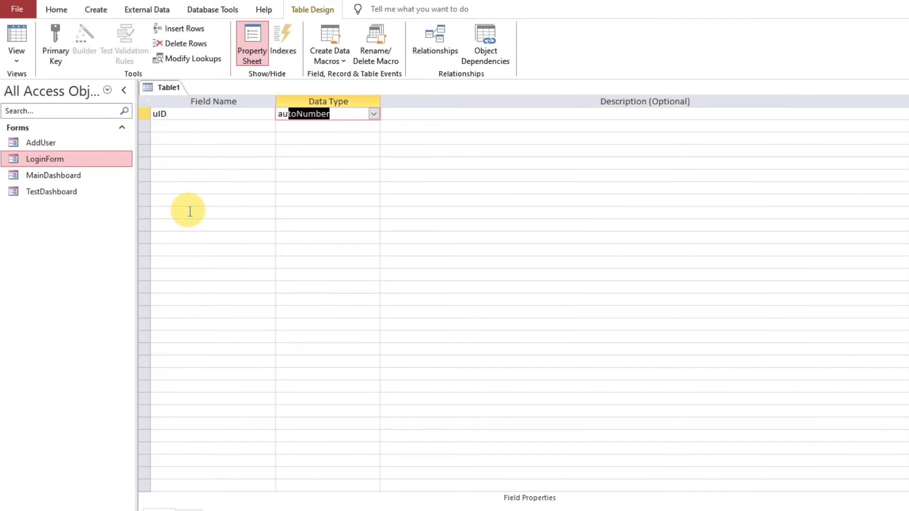
{"action": "key", "text": "Tab"}
{"action": "key", "text": "Tab"}
Add the fields uName and uPhone to the table, both with the Short Text data type
{"action": "type", "text": "uName"}
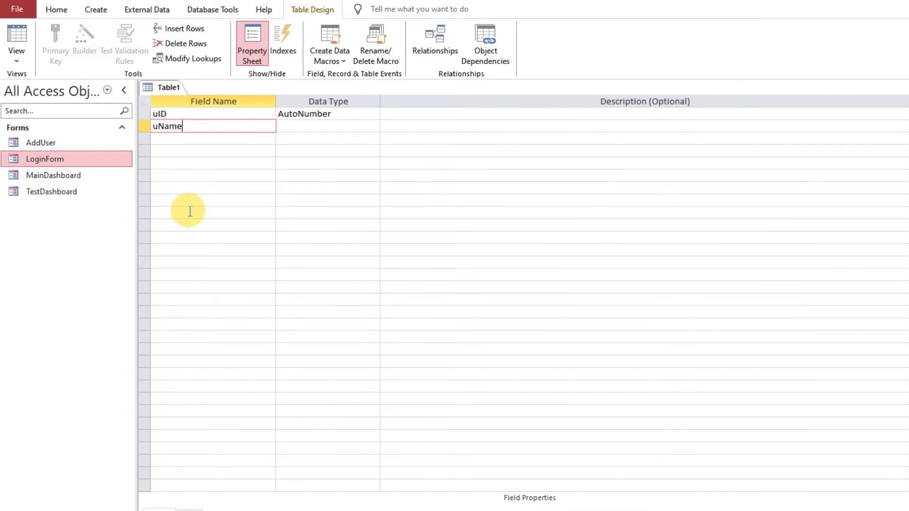
{"action": "key", "text": "Tab"}
{"action": "key", "text": "Tab"}
{"action": "key", "text": "Tab"}
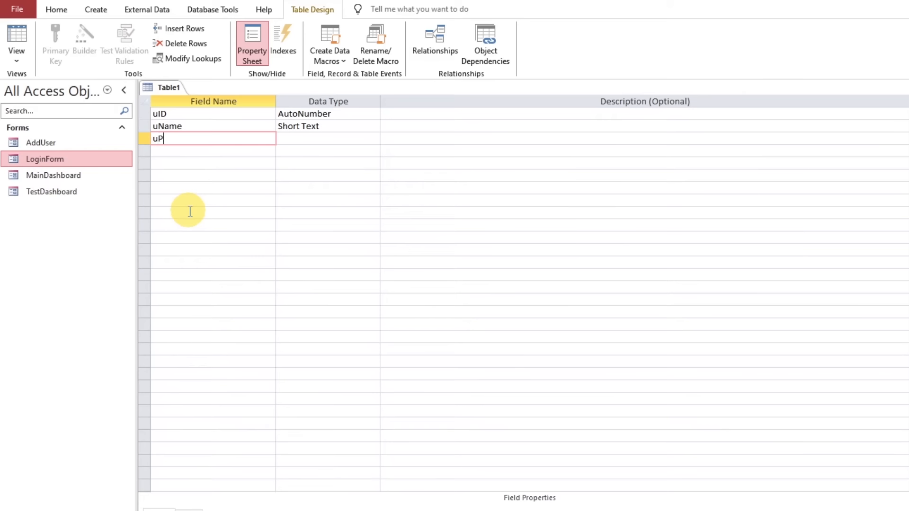
{"action": "type", "text": "uPhone"}
{"action": "key", "text": "Tab"}
{"action": "key", "text": "Tab"}
Add a uDate field with the Date/Time data type below uPhone
{"action": "key", "text": "Tab"}
{"action": "key", "text": "Tab"}
{"action": "key", "text": "shift+Tab"}
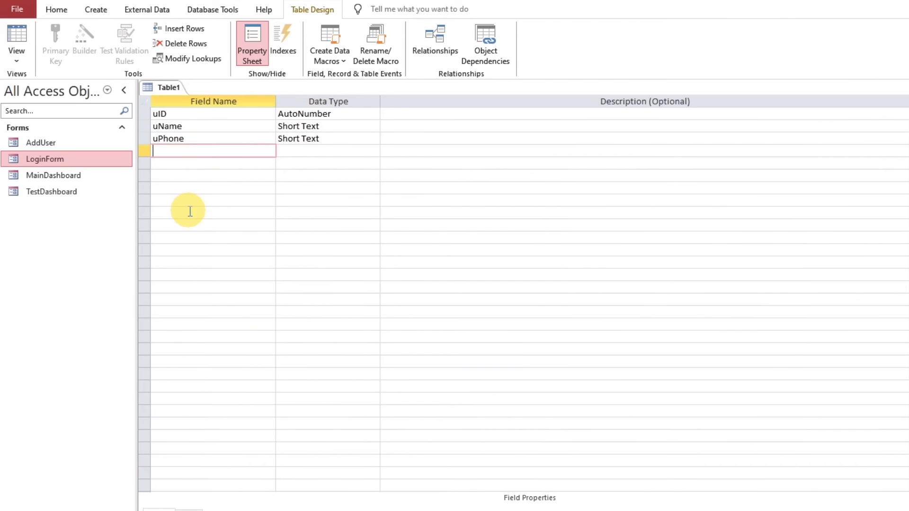
{"action": "key", "text": "Tab"}
{"action": "key", "text": "Tab"}
{"action": "key", "text": "Tab"}
{"action": "key", "text": "Up"}
{"action": "key", "text": "Tab"}
{"action": "type", "text": "Date/Time"}
{"action": "key", "text": "Tab"}
{"action": "key", "text": "Tab"}
Add a uGender field as Short Text and a uAge field as Number
{"action": "type", "text": "u"}
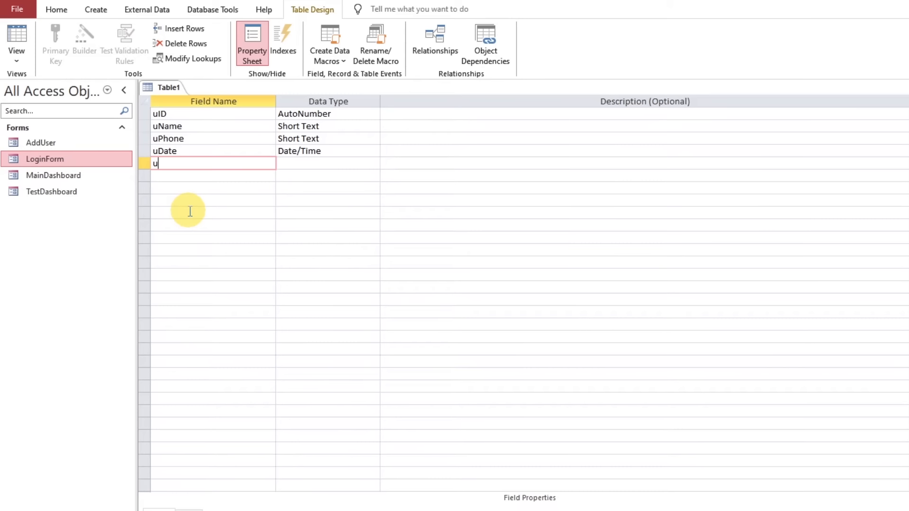
{"action": "type", "text": "Gender"}
{"action": "key", "text": "Tab"}
{"action": "key", "text": "Tab"}
{"action": "key", "text": "Tab"}
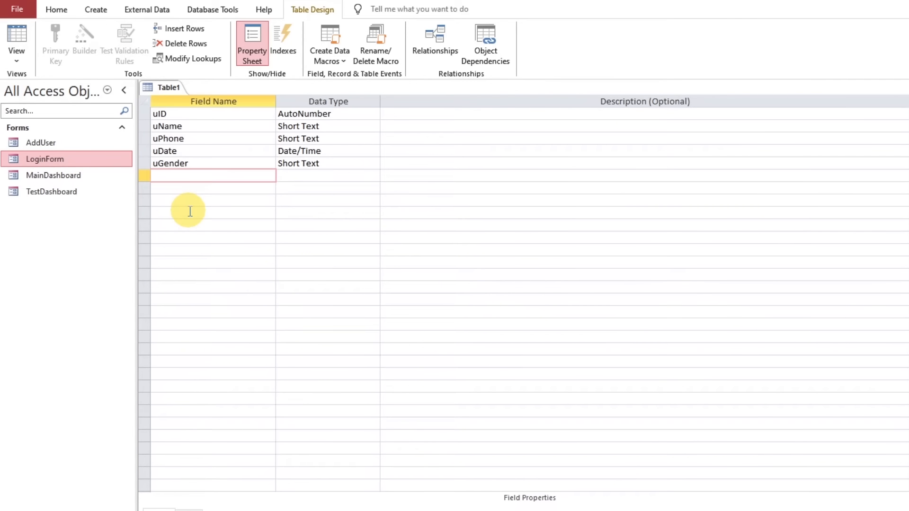
{"action": "type", "text": "uAge"}
{"action": "key", "text": "Tab"}
{"action": "type", "text": "Number"}
Add the fields uUsername and uPassword, both with the Short Text data type
{"action": "key", "text": "Tab"}
{"action": "key", "text": "Tab"}
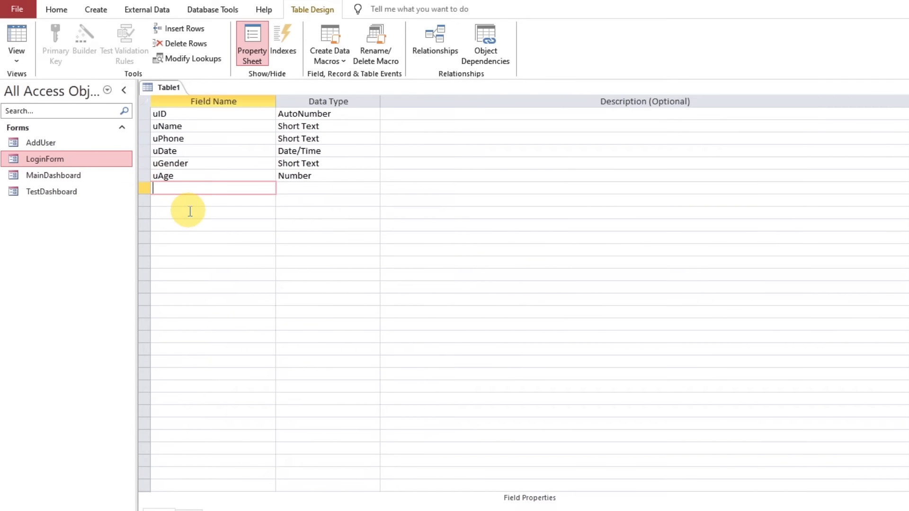
{"action": "type", "text": "uUsername"}
{"action": "key", "text": "Tab"}
{"action": "key", "text": "Tab"}
{"action": "key", "text": "Tab"}
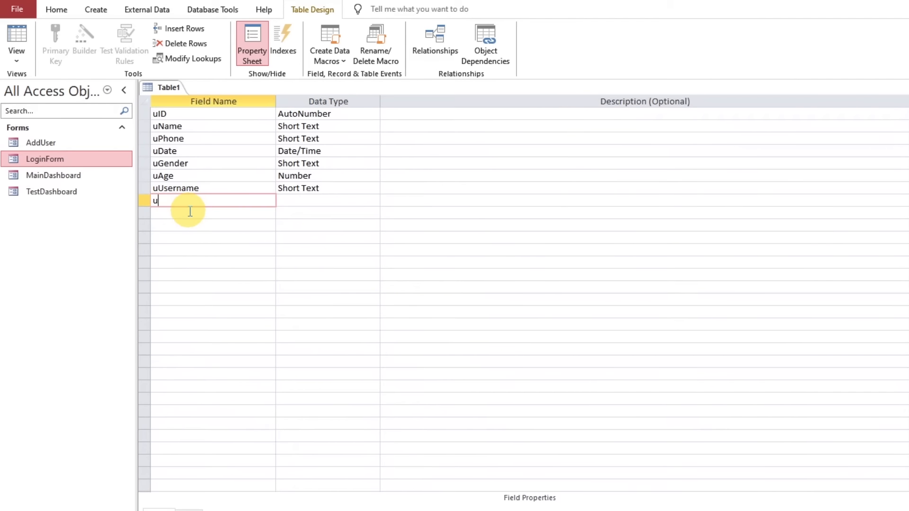
{"action": "type", "text": "uPassword"}
{"action": "left_click", "coordinate": [172, 138]}
{"action": "left_click", "coordinate": [183, 211]}
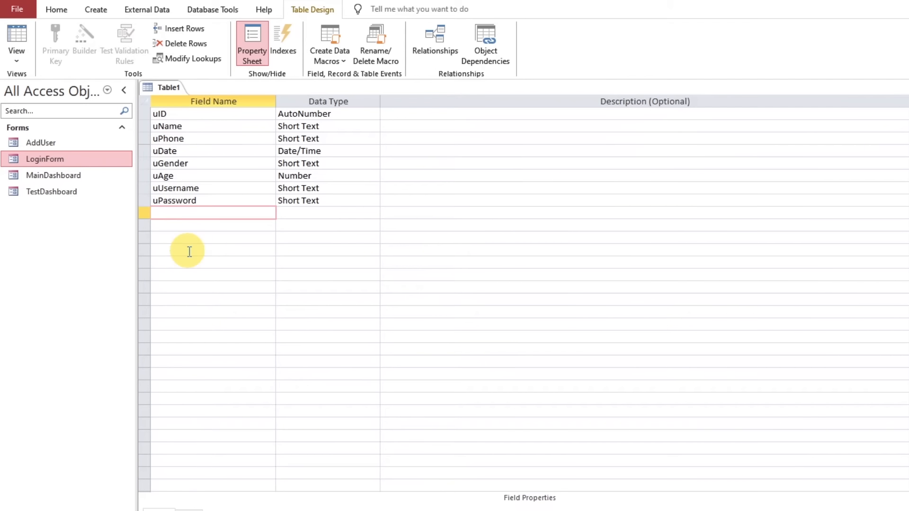
Add a uStatus field with the Short Text data type and select the uID field
{"action": "type", "text": "uStatus"}
{"action": "key", "text": "Tab"}
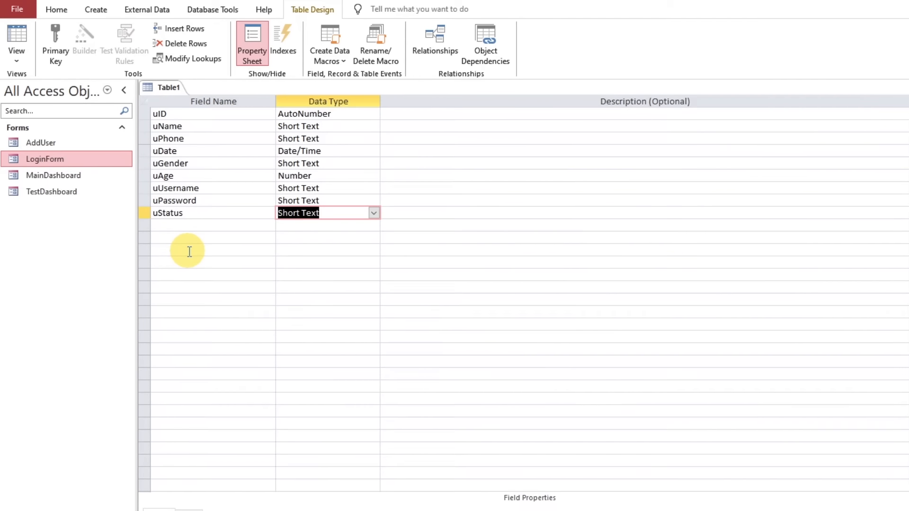
{"action": "key", "text": "Tab"}
{"action": "left_click", "coordinate": [227, 213]}
{"action": "left_click", "coordinate": [192, 115]}
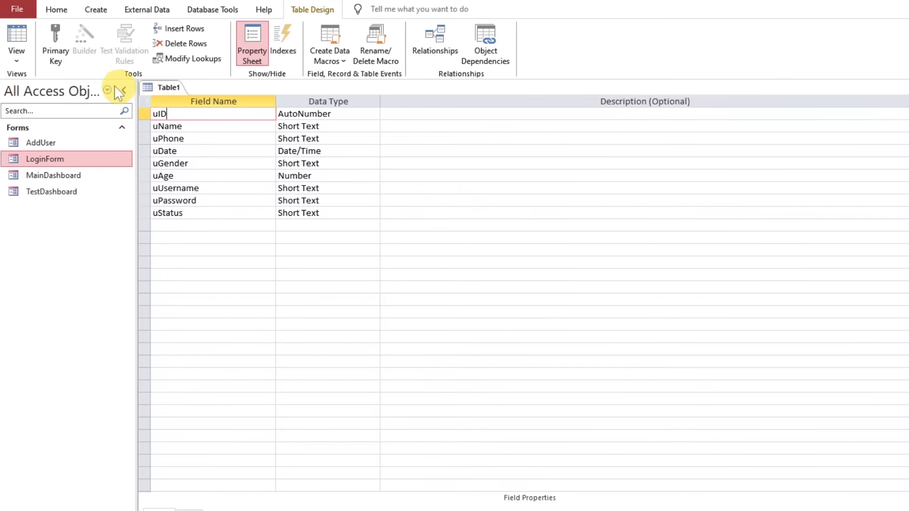